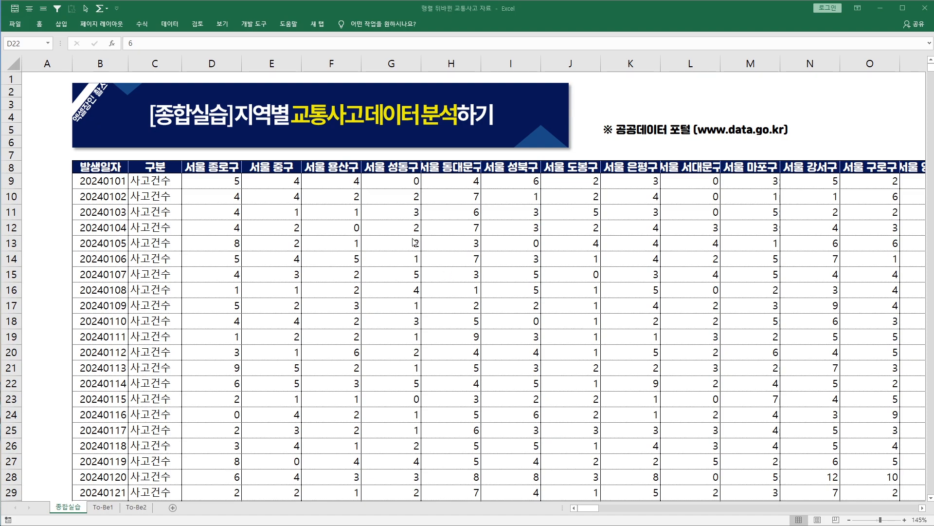
{"action": "left_click", "coordinate": [212, 224]}
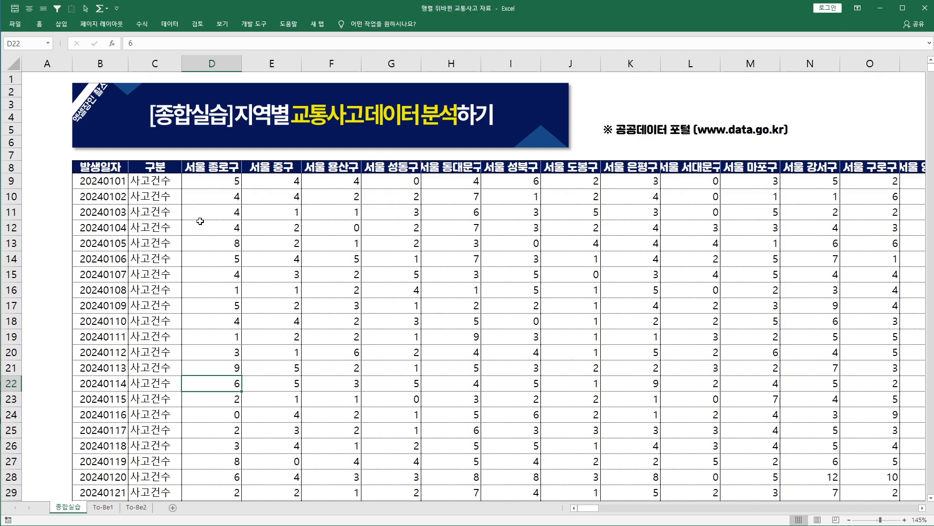
{"action": "left_click", "coordinate": [201, 225]}
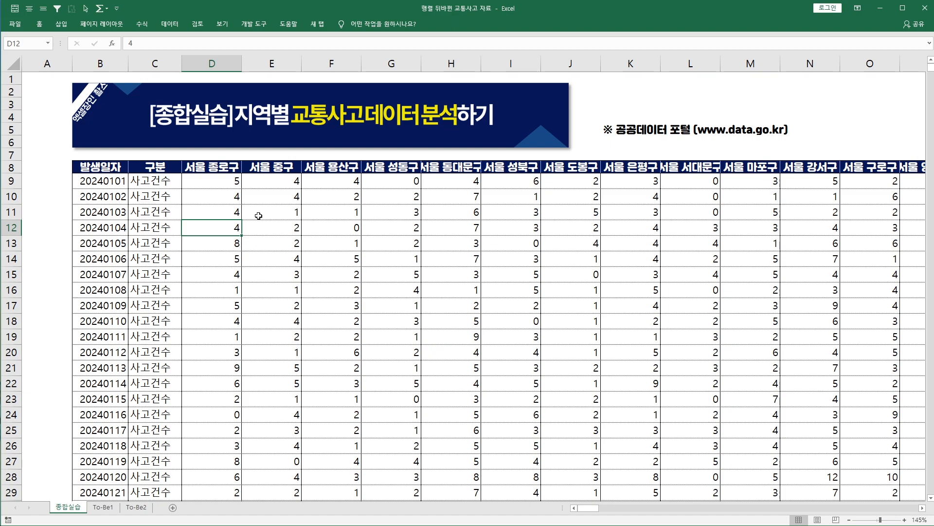
{"action": "left_click", "coordinate": [225, 207]}
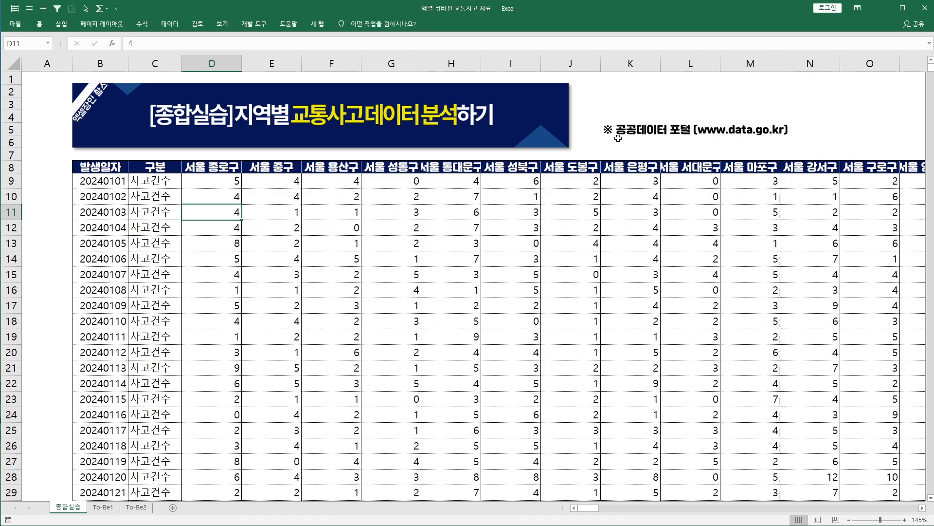
{"action": "left_click_drag", "start_coordinate": [597, 140], "coordinate": [788, 138]}
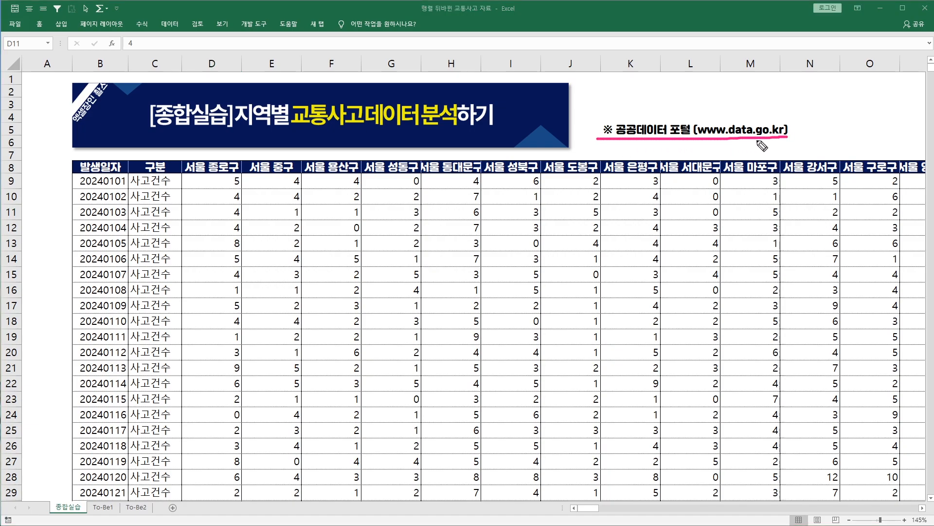
{"action": "left_click_drag", "start_coordinate": [697, 141], "coordinate": [786, 142]}
{"action": "left_click_drag", "start_coordinate": [699, 145], "coordinate": [785, 145]}
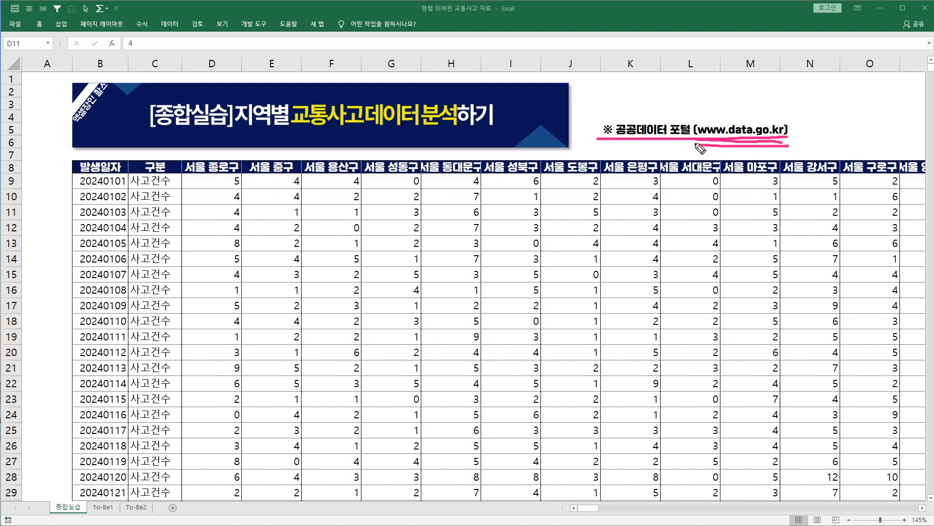
{"action": "mouse_move", "coordinate": [359, 111]}
{"action": "left_mouse_down"}
{"action": "mouse_move", "coordinate": [360, 128]}
{"action": "mouse_move", "coordinate": [458, 130]}
{"action": "left_mouse_up"}
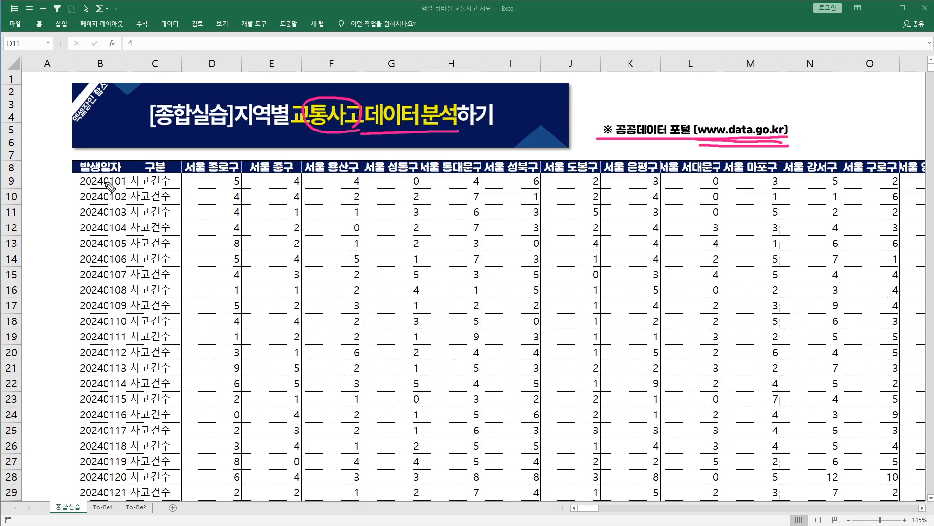
{"action": "left_click_drag", "start_coordinate": [82, 186], "coordinate": [126, 187]}
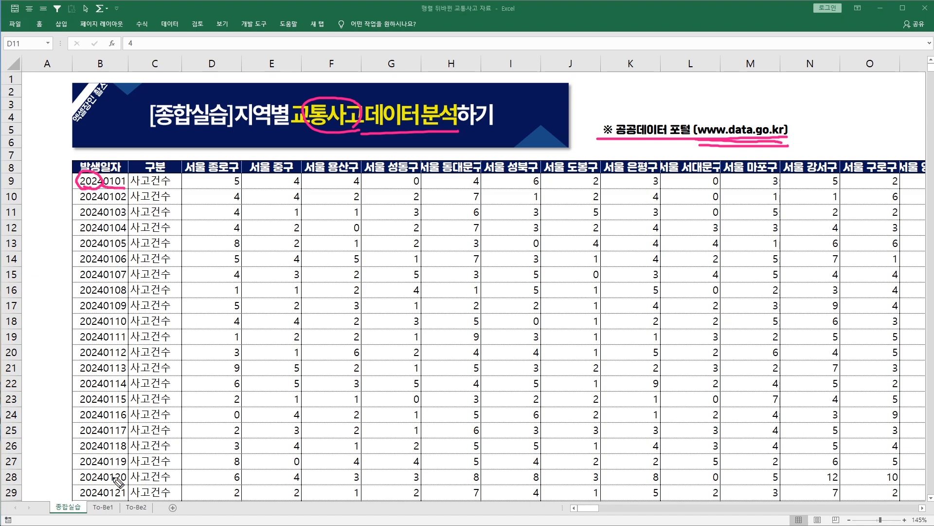
{"action": "mouse_move", "coordinate": [111, 220]}
{"action": "left_mouse_down"}
{"action": "mouse_move", "coordinate": [103, 474]}
{"action": "mouse_move", "coordinate": [97, 458]}
{"action": "left_mouse_up"}
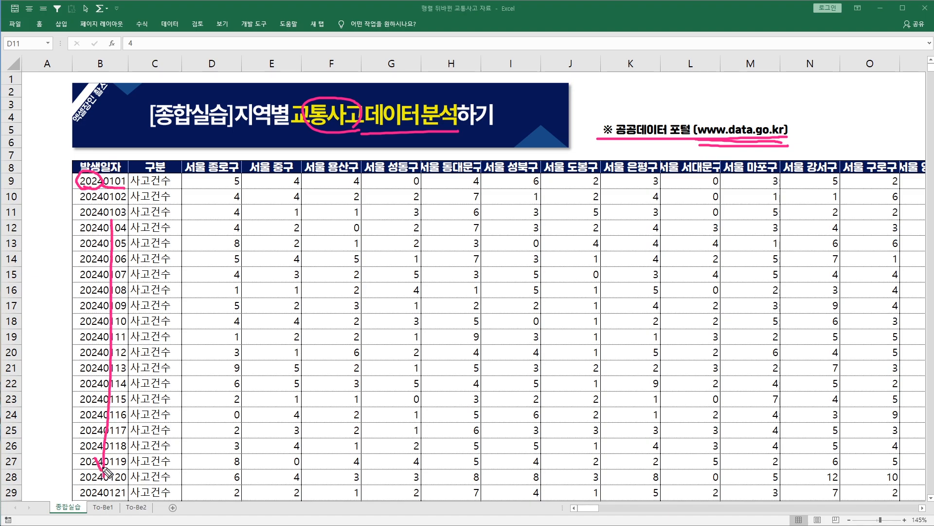
{"action": "mouse_move", "coordinate": [164, 181]}
{"action": "left_mouse_down"}
{"action": "mouse_move", "coordinate": [184, 210]}
{"action": "mouse_move", "coordinate": [153, 470]}
{"action": "left_mouse_up"}
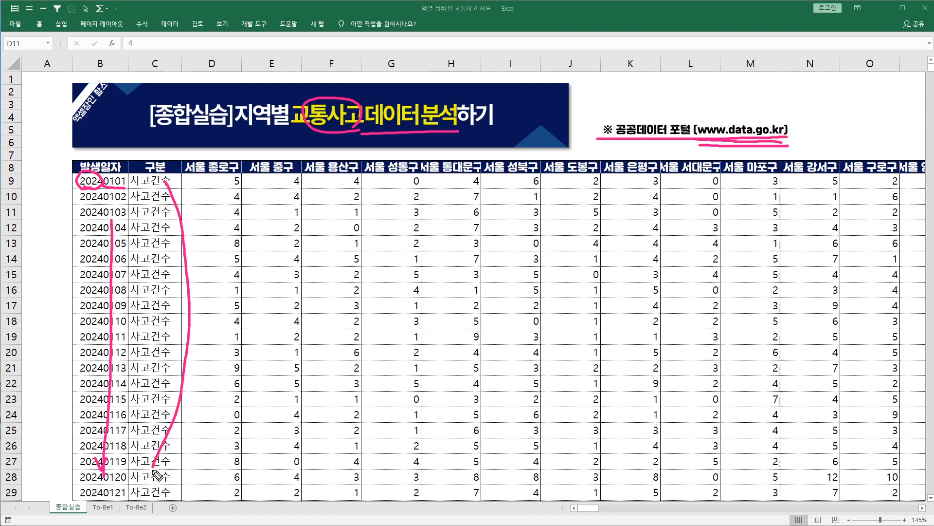
{"action": "left_click_drag", "start_coordinate": [186, 173], "coordinate": [187, 168]}
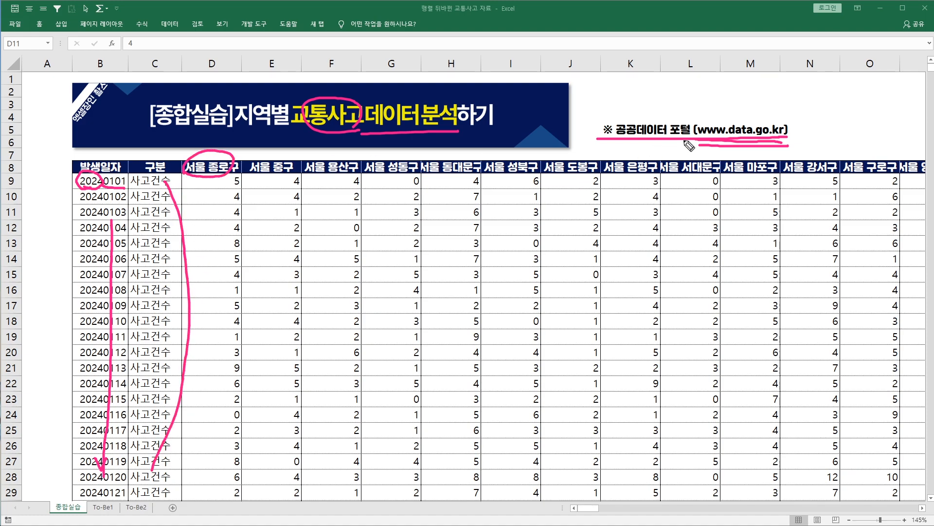
{"action": "mouse_move", "coordinate": [825, 146]}
{"action": "left_mouse_down"}
{"action": "mouse_move", "coordinate": [871, 145]}
{"action": "mouse_move", "coordinate": [873, 158]}
{"action": "left_mouse_up"}
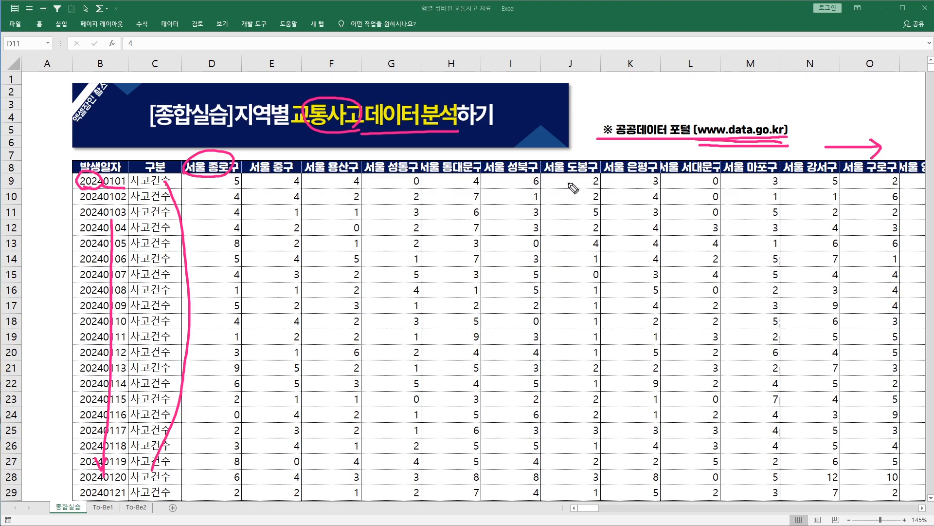
{"action": "mouse_move", "coordinate": [221, 185]}
{"action": "left_mouse_down"}
{"action": "mouse_move", "coordinate": [233, 214]}
{"action": "mouse_move", "coordinate": [233, 200]}
{"action": "left_mouse_up"}
{"action": "mouse_move", "coordinate": [236, 181]}
{"action": "left_mouse_down"}
{"action": "mouse_move", "coordinate": [551, 177]}
{"action": "mouse_move", "coordinate": [547, 188]}
{"action": "left_mouse_up"}
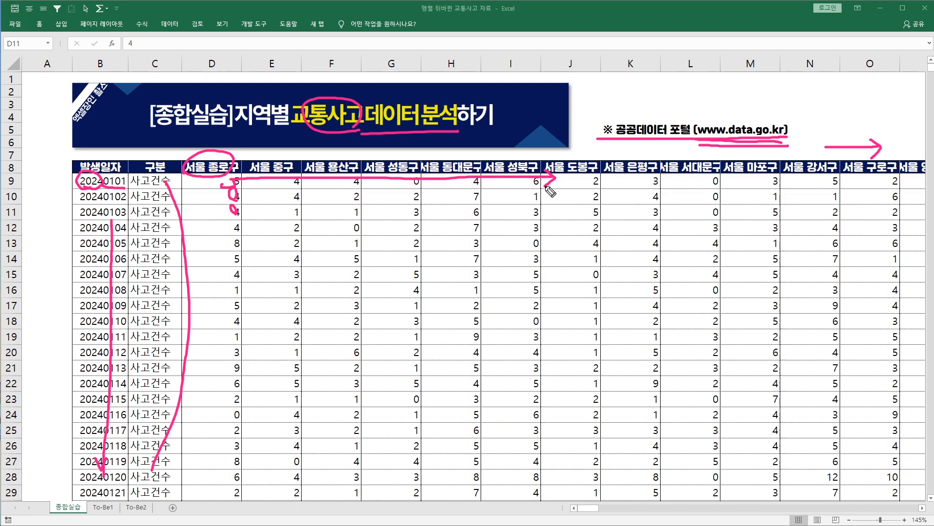
{"action": "key", "text": "e"}
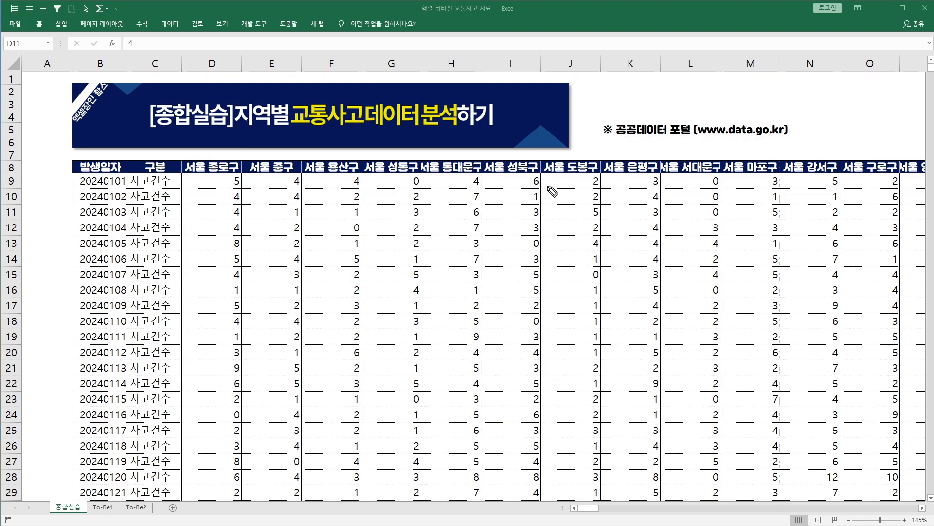
{"action": "key", "text": "Escape"}
Step: Open the To-Be1 sheet and go through its 지역 column down to the last row
{"action": "left_click", "coordinate": [102, 507]}
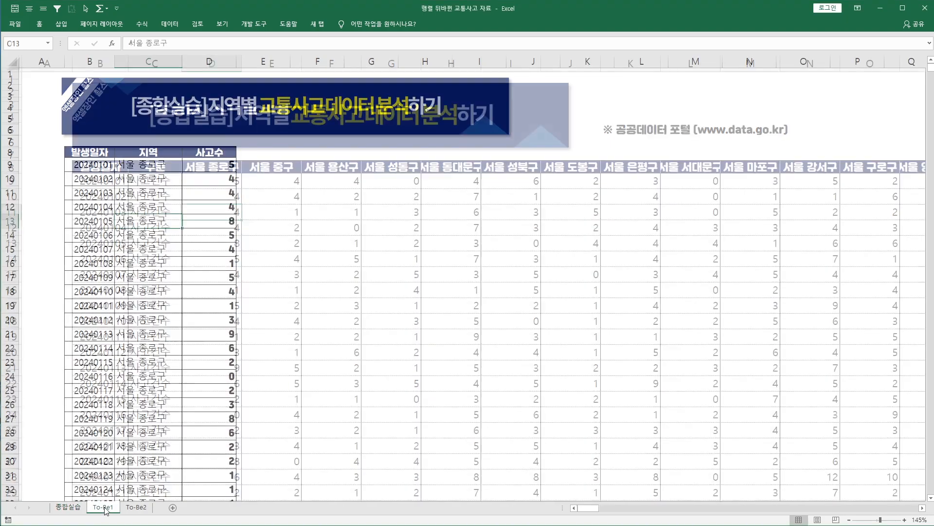
{"action": "left_click", "coordinate": [164, 167]}
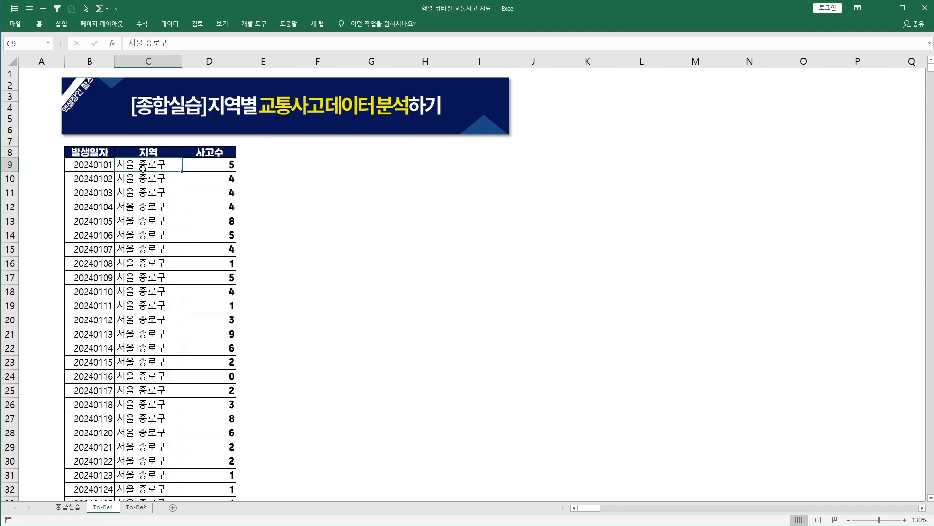
{"action": "key", "text": "ctrl+Down"}
{"action": "left_click_drag", "start_coordinate": [158, 371], "coordinate": [157, 484]}
Step: Return to the 종합실습 sheet and compare its layout with one column per region
{"action": "left_click", "coordinate": [71, 508]}
{"action": "key", "text": "Down"}
{"action": "key", "text": "Down"}
{"action": "key", "text": "Right"}
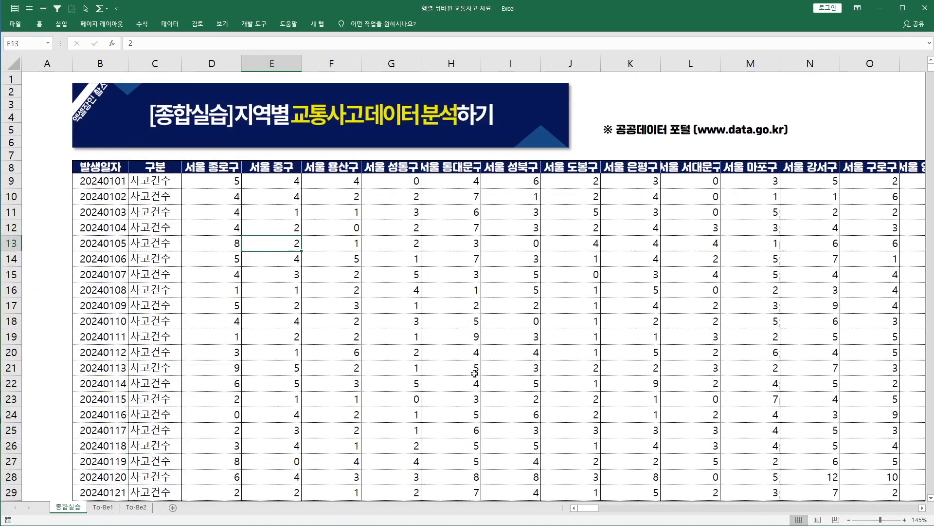
{"action": "mouse_move", "coordinate": [588, 507]}
{"action": "left_mouse_down"}
{"action": "mouse_move", "coordinate": [687, 517]}
{"action": "mouse_move", "coordinate": [808, 511]}
{"action": "mouse_move", "coordinate": [586, 505]}
{"action": "left_mouse_up"}
Step: Examine the 발생일자, 지역 and 사고수 columns of the To-Be1 sheet from the first to the last record
{"action": "left_click", "coordinate": [103, 507]}
{"action": "left_click", "coordinate": [166, 220]}
{"action": "key", "text": "ctrl+Up"}
{"action": "left_click", "coordinate": [105, 83]}
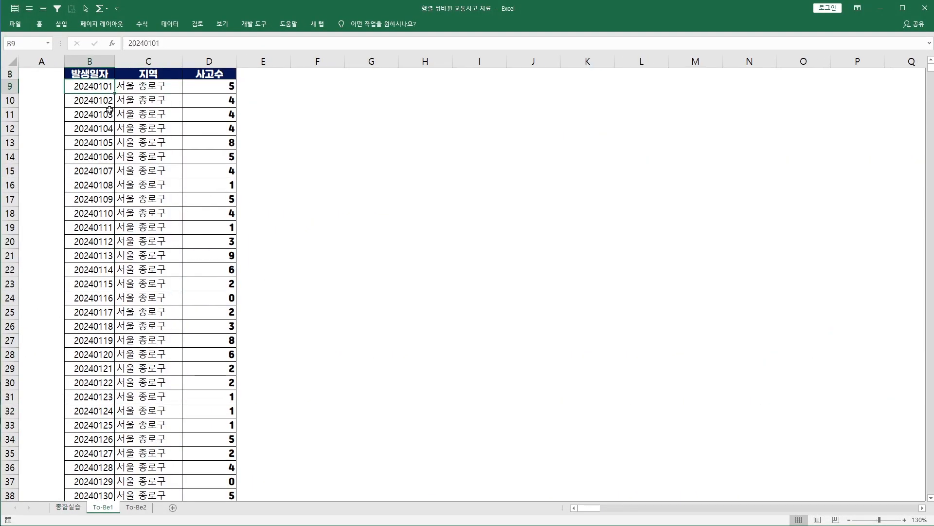
{"action": "scroll", "coordinate": [130, 96], "scroll_direction": "up", "scroll_amount": 3}
{"action": "left_click", "coordinate": [143, 164]}
{"action": "left_click", "coordinate": [213, 160]}
{"action": "left_click_drag", "start_coordinate": [164, 153], "coordinate": [156, 471]}
{"action": "left_click_drag", "start_coordinate": [144, 398], "coordinate": [140, 387]}
{"action": "left_click", "coordinate": [125, 256]}
{"action": "key", "text": "ctrl+Down"}
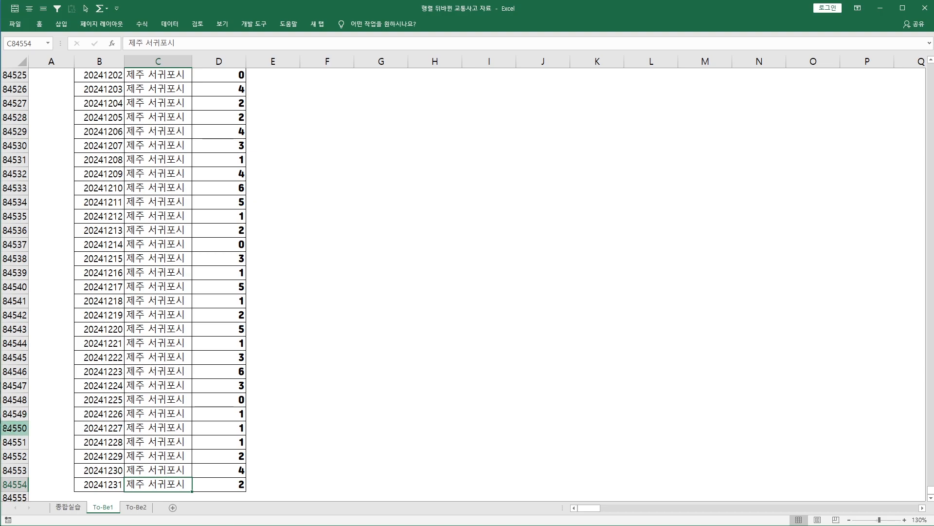
{"action": "left_click_drag", "start_coordinate": [177, 160], "coordinate": [179, 386]}
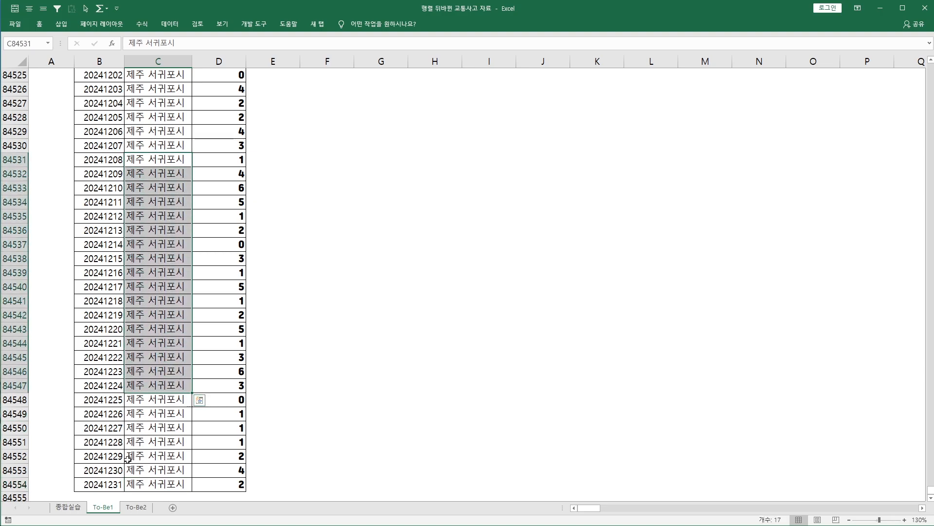
Step: Open the To-Be2 sheet and examine the 발생일자 values beside the 년, 월, 일 and 진짜 날짜 columns
{"action": "left_click", "coordinate": [137, 507]}
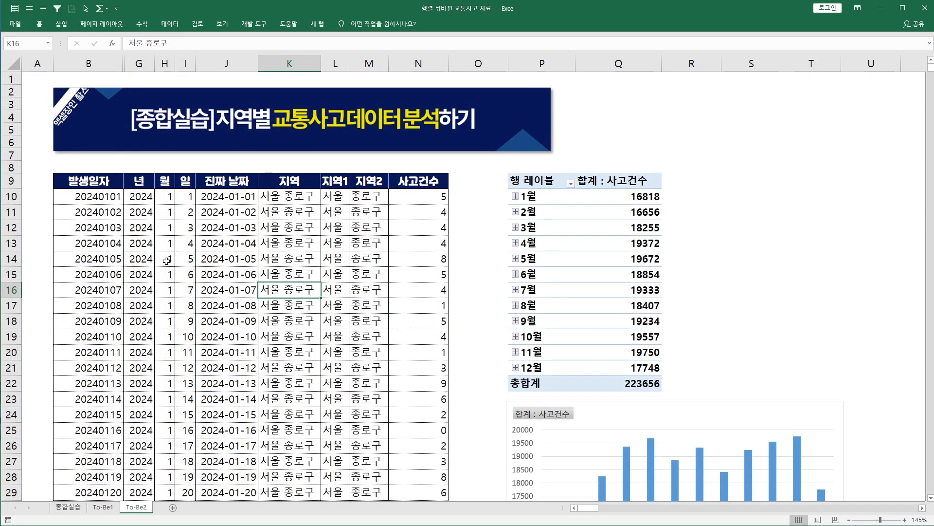
{"action": "left_click_drag", "start_coordinate": [101, 185], "coordinate": [223, 227]}
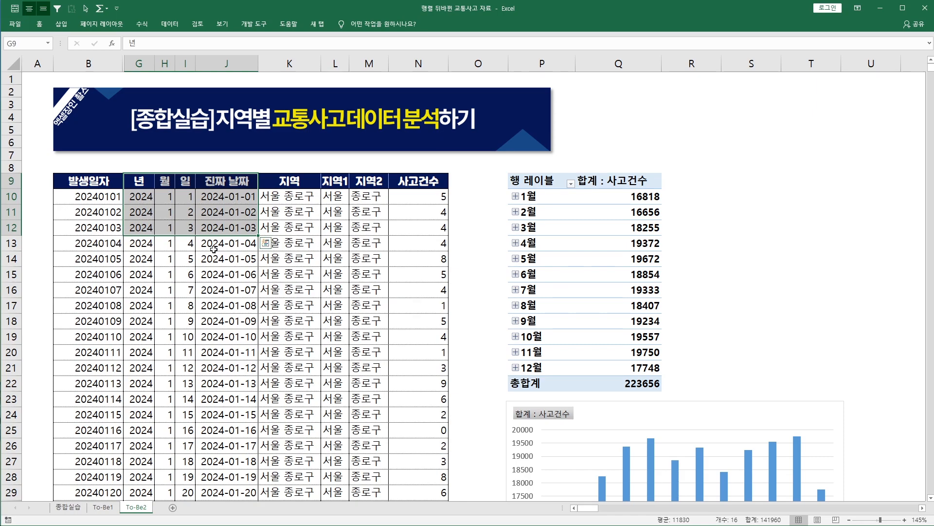
{"action": "left_click", "coordinate": [216, 214]}
{"action": "left_click_drag", "start_coordinate": [97, 196], "coordinate": [98, 335]}
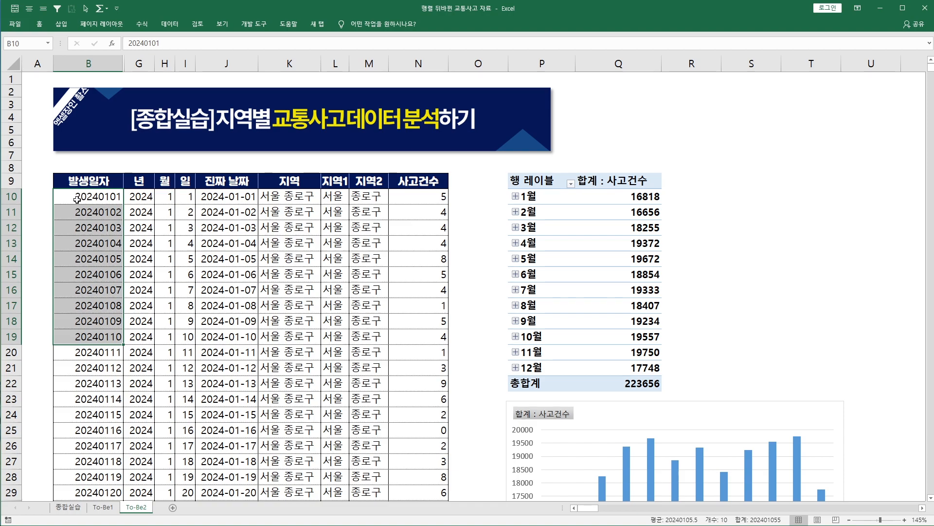
{"action": "left_click", "coordinate": [106, 202]}
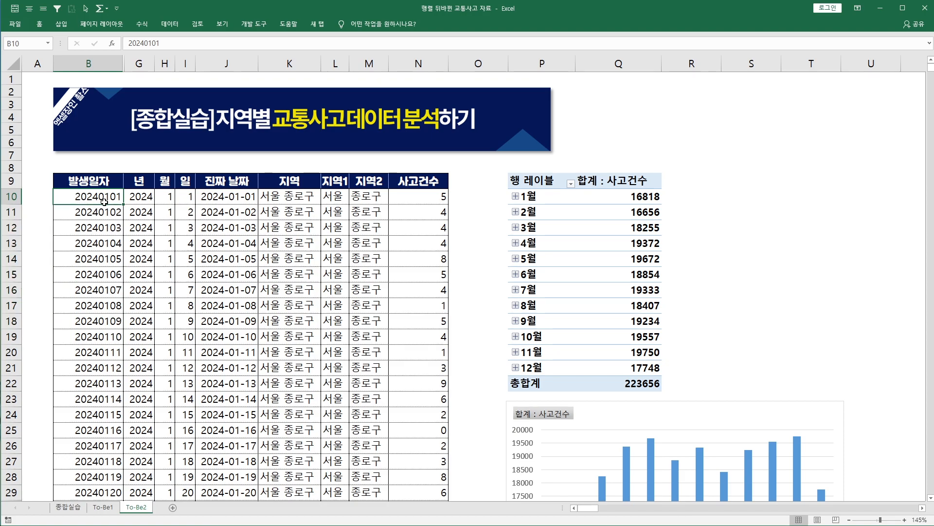
{"action": "key", "text": "ctrl+shift+3"}
{"action": "mouse_move", "coordinate": [68, 205]}
{"action": "left_mouse_down"}
{"action": "mouse_move", "coordinate": [114, 200]}
{"action": "mouse_move", "coordinate": [71, 203]}
{"action": "left_mouse_up"}
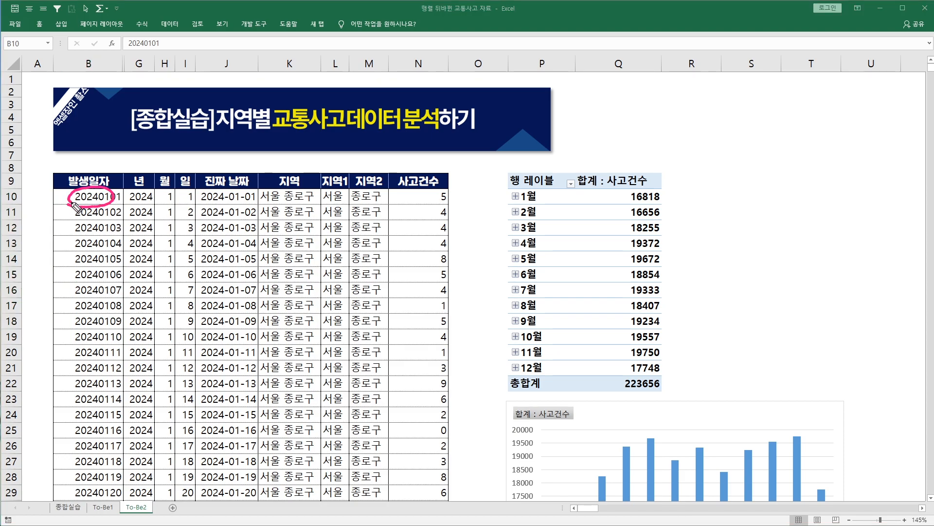
{"action": "mouse_move", "coordinate": [453, 194]}
{"action": "left_mouse_down"}
{"action": "mouse_move", "coordinate": [501, 209]}
{"action": "mouse_move", "coordinate": [493, 222]}
{"action": "mouse_move", "coordinate": [512, 188]}
{"action": "mouse_move", "coordinate": [511, 381]}
{"action": "left_mouse_up"}
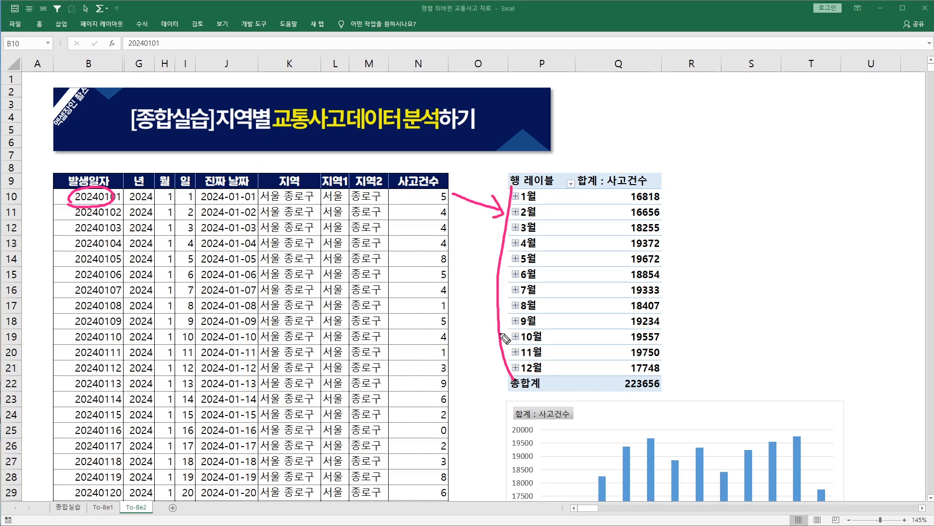
{"action": "mouse_move", "coordinate": [492, 287]}
{"action": "left_mouse_down"}
{"action": "mouse_move", "coordinate": [278, 241]}
{"action": "mouse_move", "coordinate": [233, 199]}
{"action": "mouse_move", "coordinate": [251, 210]}
{"action": "left_mouse_up"}
{"action": "mouse_move", "coordinate": [120, 198]}
{"action": "left_mouse_down"}
{"action": "mouse_move", "coordinate": [214, 197]}
{"action": "mouse_move", "coordinate": [196, 200]}
{"action": "left_mouse_up"}
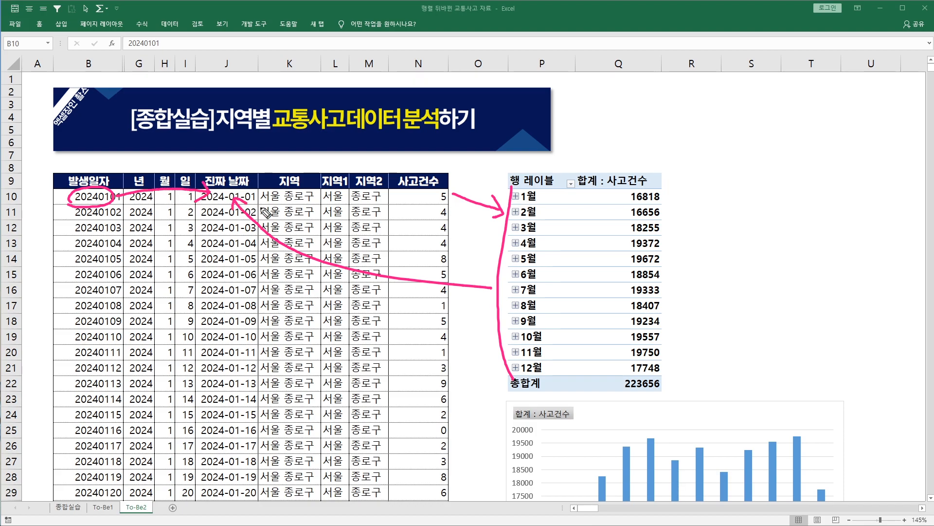
{"action": "key", "text": "Escape"}
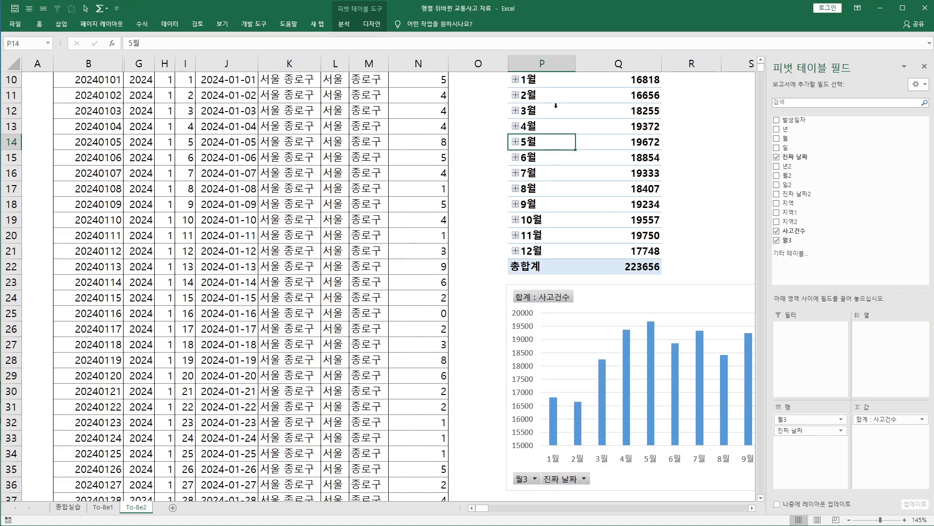
Step: Regroup the monthly row labels of the pivot table by quarter (분기) only, deselecting the month and day units
{"action": "scroll", "coordinate": [555, 106], "scroll_direction": "up", "scroll_amount": 1}
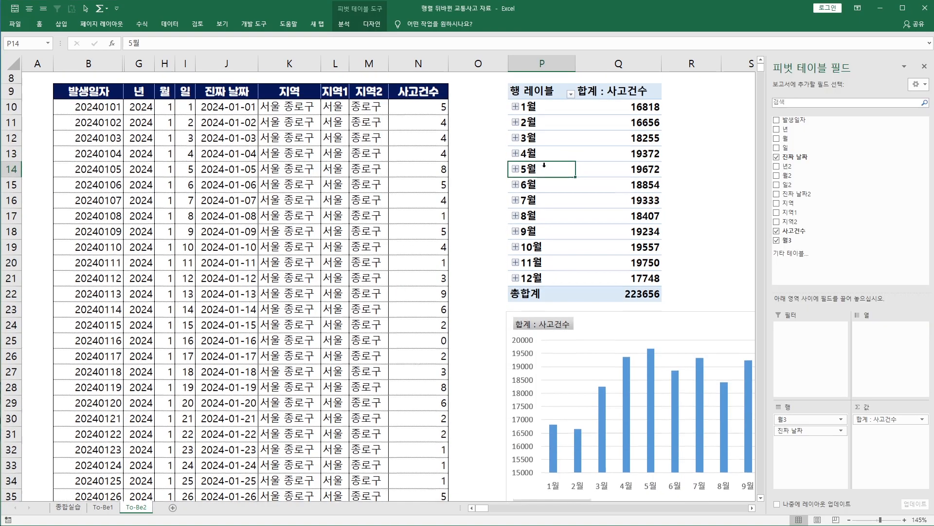
{"action": "right_click", "coordinate": [533, 183]}
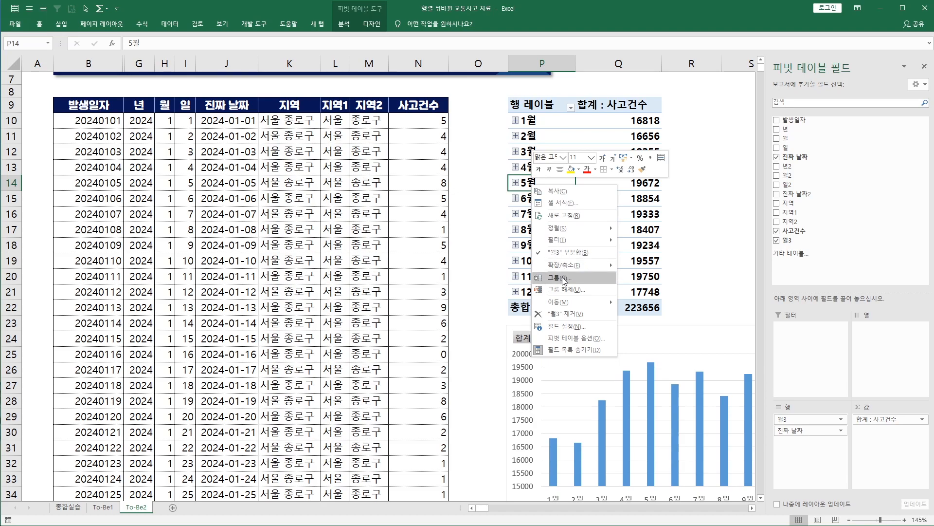
{"action": "left_click", "coordinate": [562, 278]}
{"action": "left_click", "coordinate": [525, 297]}
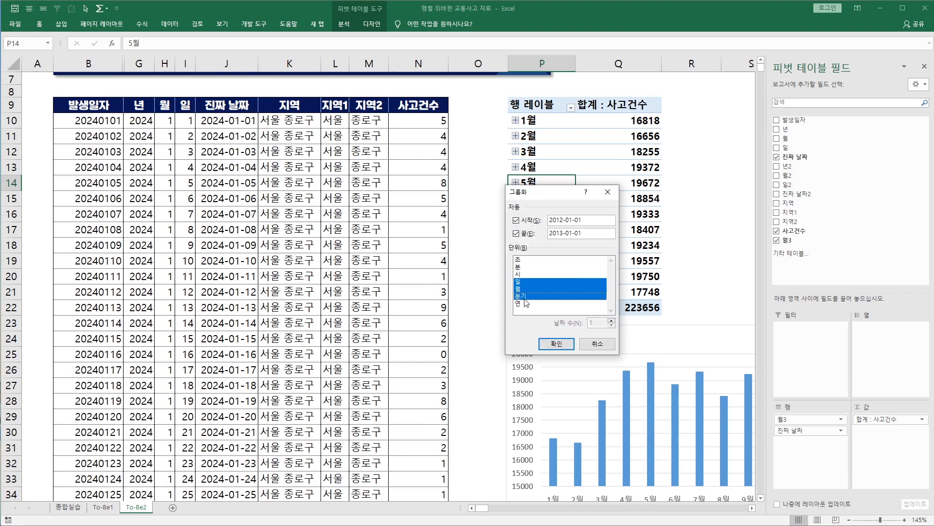
{"action": "left_click", "coordinate": [525, 288]}
{"action": "left_click", "coordinate": [525, 281]}
{"action": "left_click", "coordinate": [556, 344]}
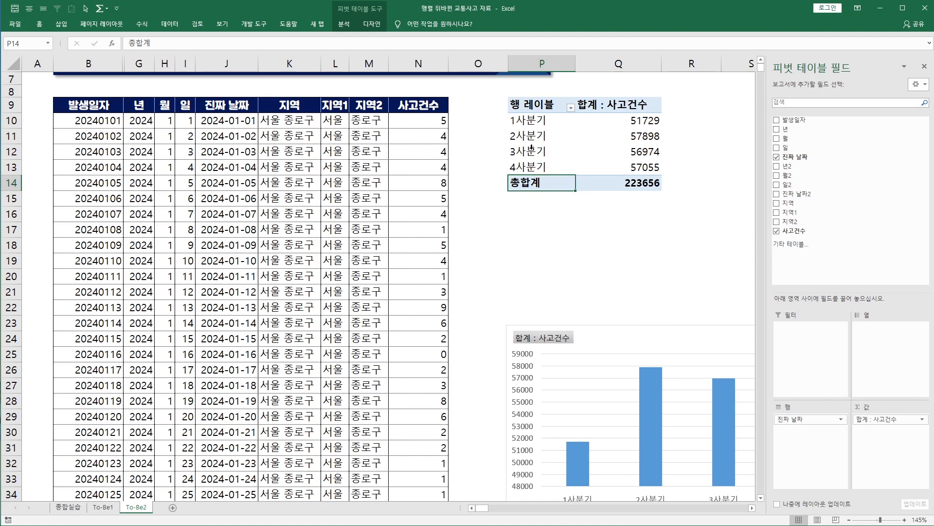
Step: Undo the quarterly grouping of the pivot table
{"action": "right_click", "coordinate": [540, 157]}
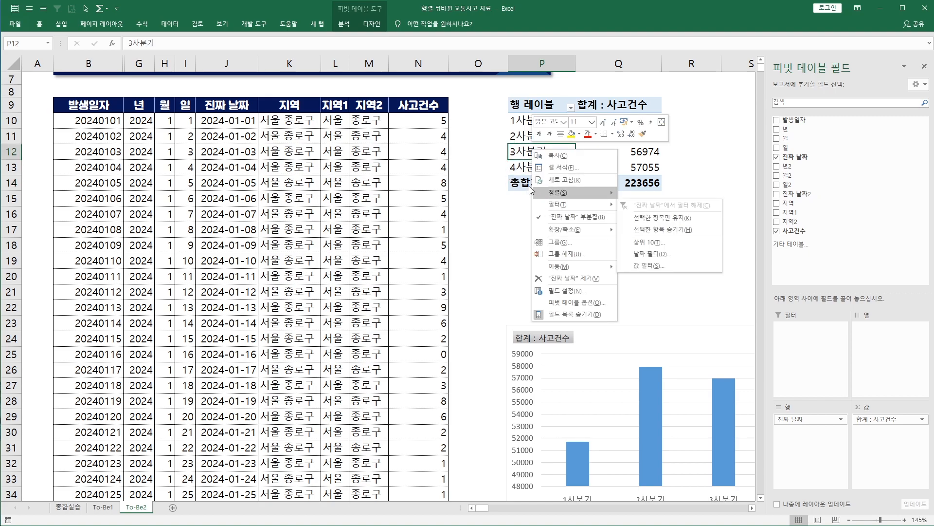
{"action": "left_click", "coordinate": [533, 144]}
{"action": "key", "text": "ctrl+z"}
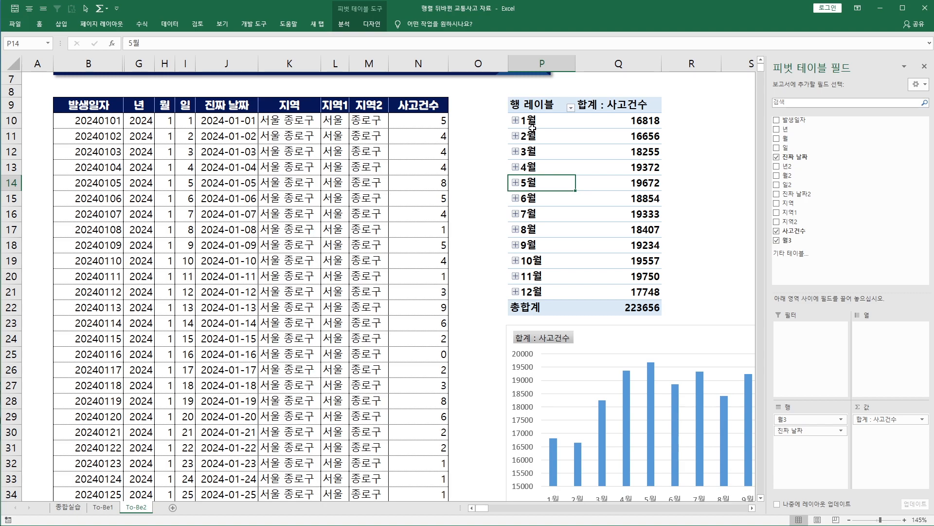
{"action": "left_click_drag", "start_coordinate": [538, 120], "coordinate": [544, 292]}
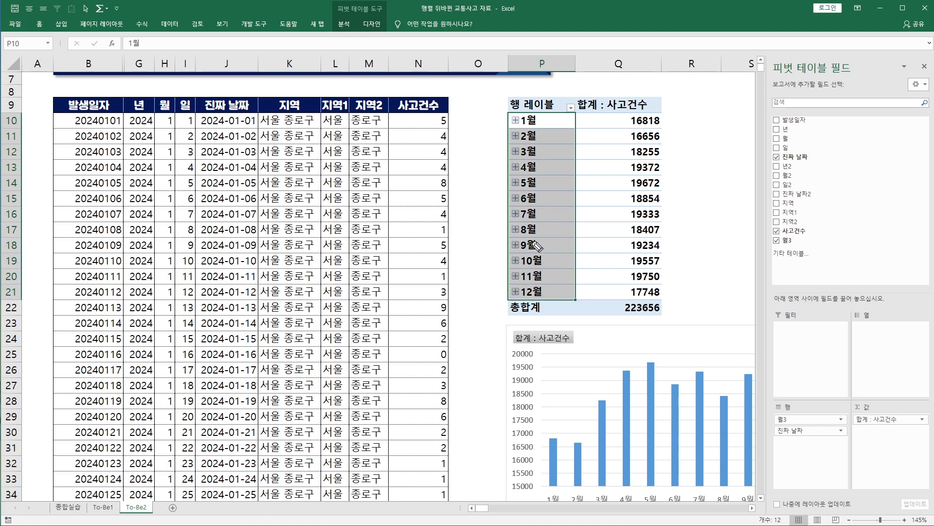
{"action": "mouse_move", "coordinate": [513, 224]}
{"action": "left_mouse_down"}
{"action": "mouse_move", "coordinate": [295, 166]}
{"action": "mouse_move", "coordinate": [238, 131]}
{"action": "left_mouse_up"}
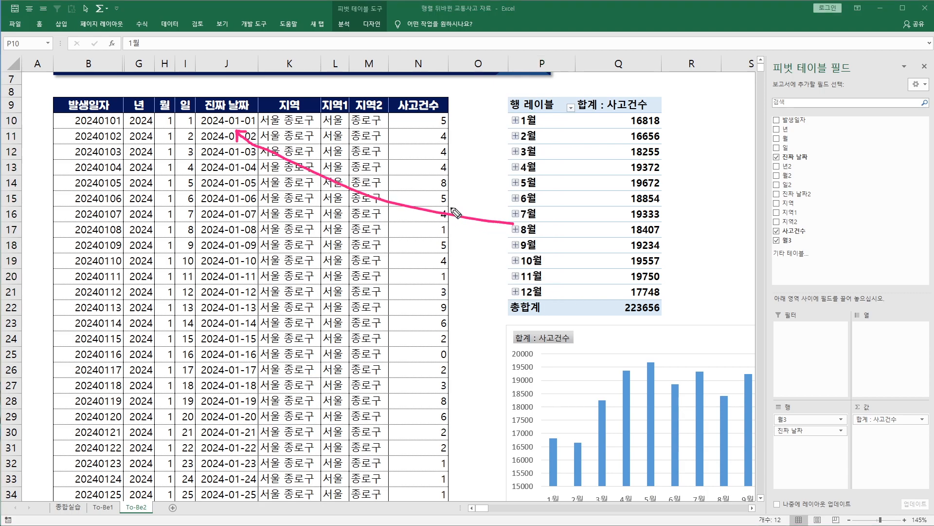
Step: Examine the monthly 사고건수 pivot table and its column chart on the To-Be2 sheet
{"action": "mouse_move", "coordinate": [511, 114]}
{"action": "left_mouse_down"}
{"action": "mouse_move", "coordinate": [488, 201]}
{"action": "mouse_move", "coordinate": [516, 293]}
{"action": "left_mouse_up"}
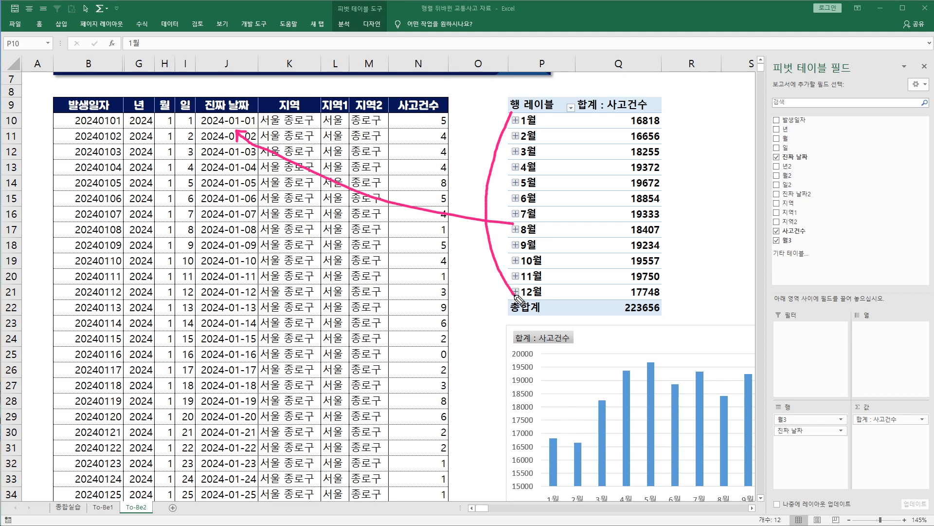
{"action": "key", "text": "e"}
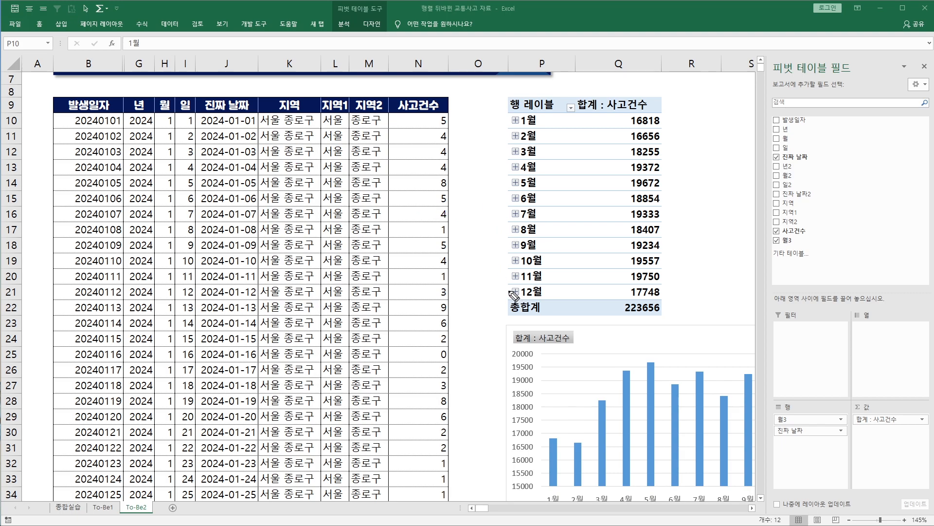
{"action": "left_click", "coordinate": [508, 275]}
{"action": "left_click", "coordinate": [689, 230]}
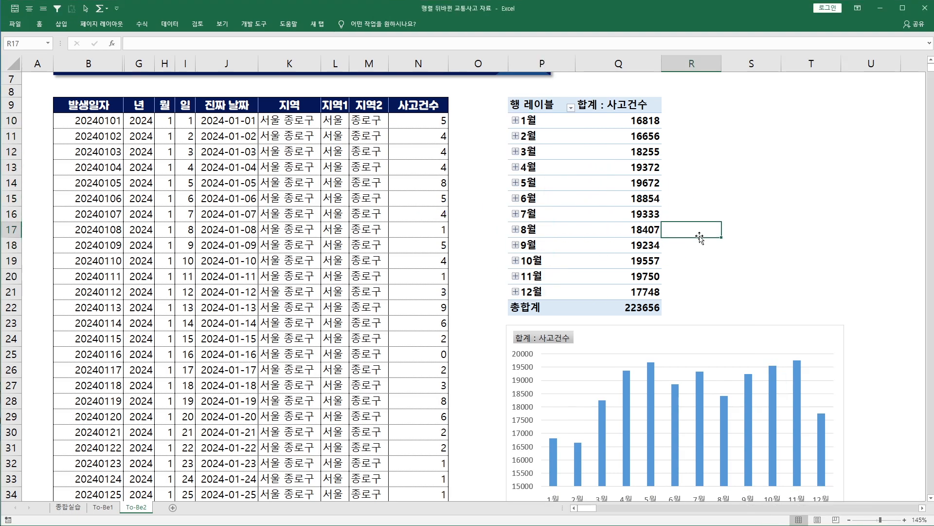
{"action": "scroll", "coordinate": [643, 246], "scroll_direction": "down", "scroll_amount": 3}
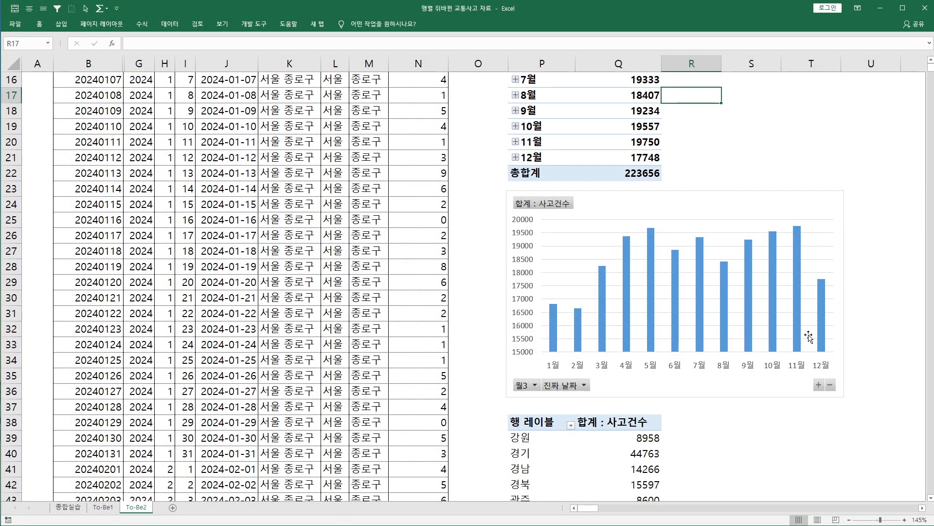
{"action": "scroll", "coordinate": [681, 322], "scroll_direction": "down", "scroll_amount": 2}
{"action": "scroll", "coordinate": [680, 318], "scroll_direction": "down", "scroll_amount": 4}
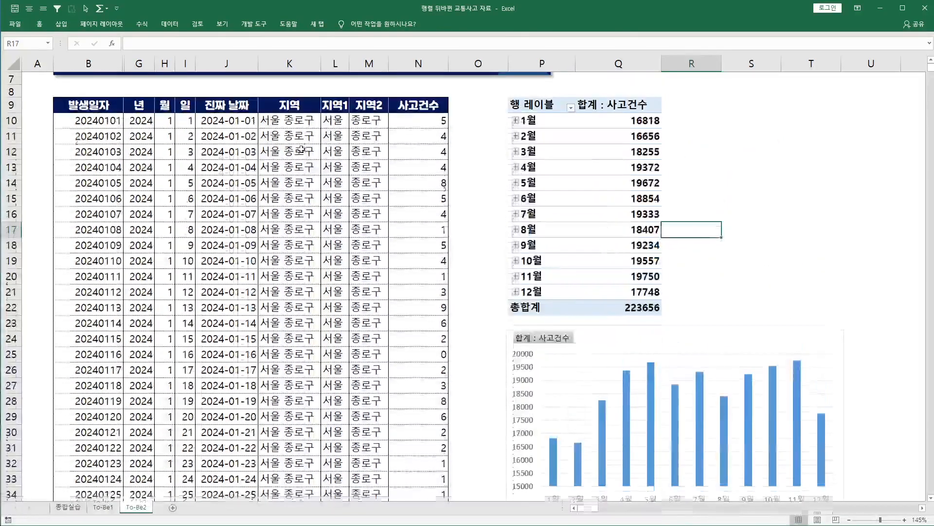
Step: Examine the split 지역1 and 지역2 columns and the 사고건수 pivot table and chart by 지역1
{"action": "scroll", "coordinate": [289, 204], "scroll_direction": "up", "scroll_amount": 3}
{"action": "left_click", "coordinate": [266, 197]}
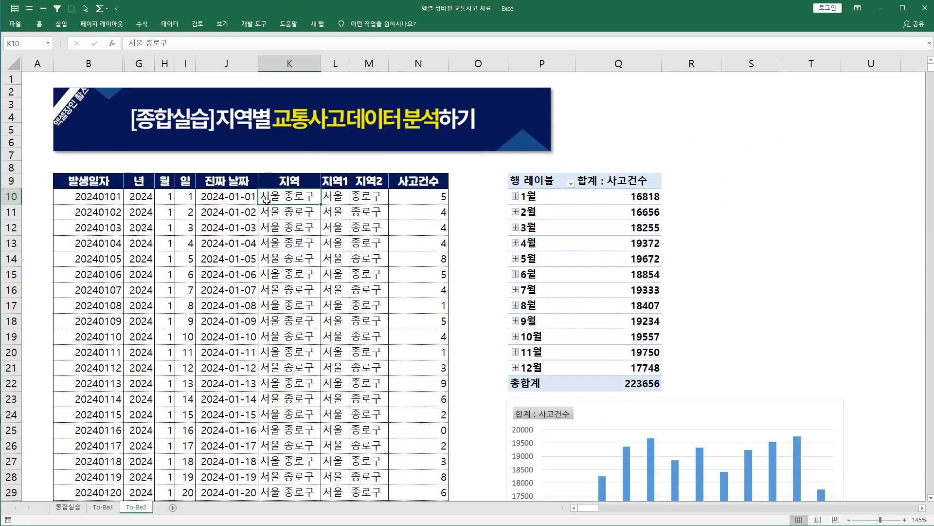
{"action": "left_click_drag", "start_coordinate": [334, 196], "coordinate": [372, 307]}
{"action": "scroll", "coordinate": [429, 246], "scroll_direction": "down", "scroll_amount": 11}
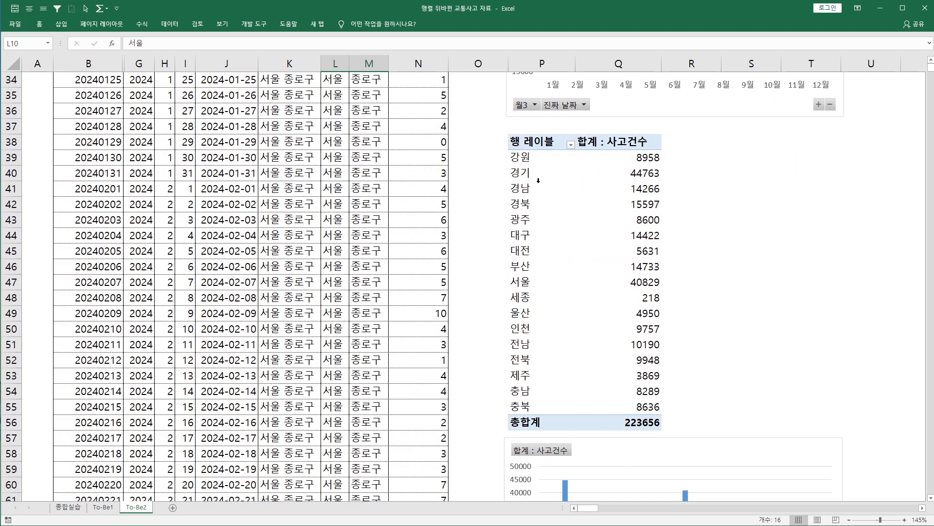
{"action": "scroll", "coordinate": [558, 334], "scroll_direction": "down", "scroll_amount": 5}
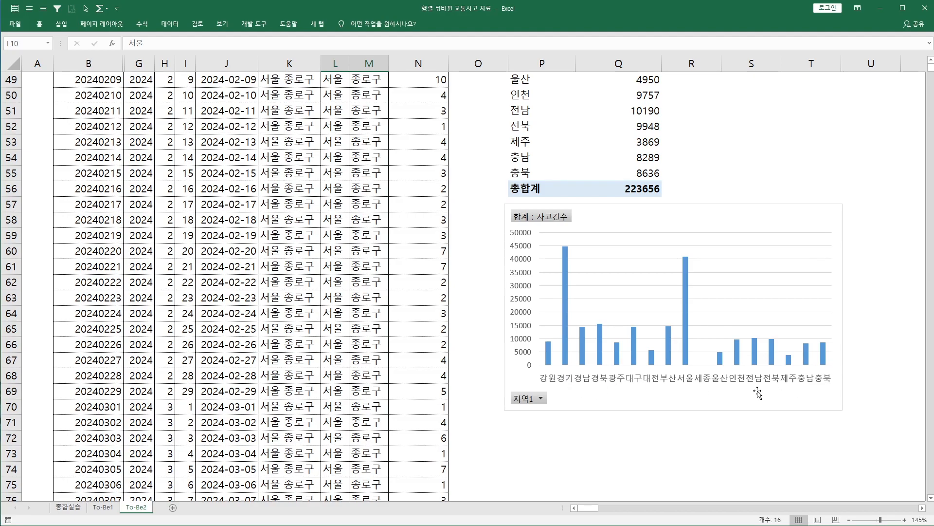
{"action": "scroll", "coordinate": [543, 329], "scroll_direction": "up", "scroll_amount": 16}
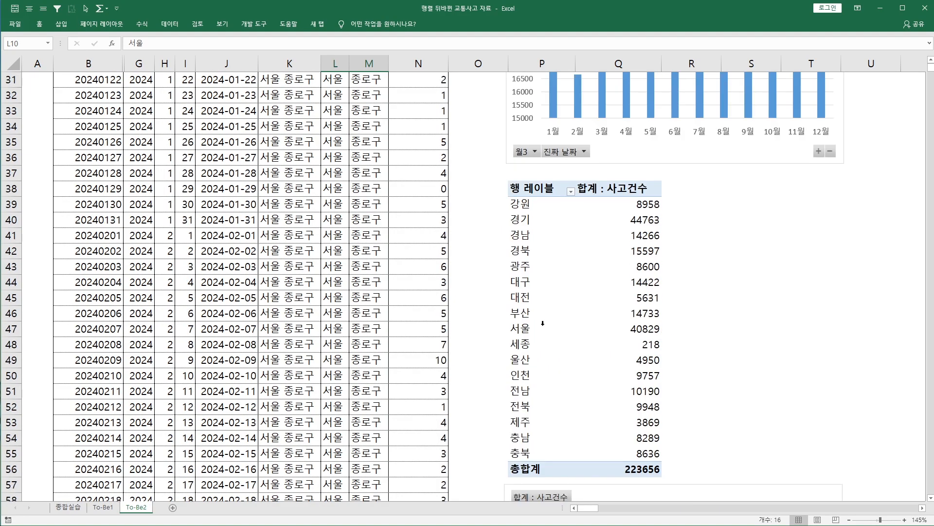
{"action": "left_click", "coordinate": [479, 290]}
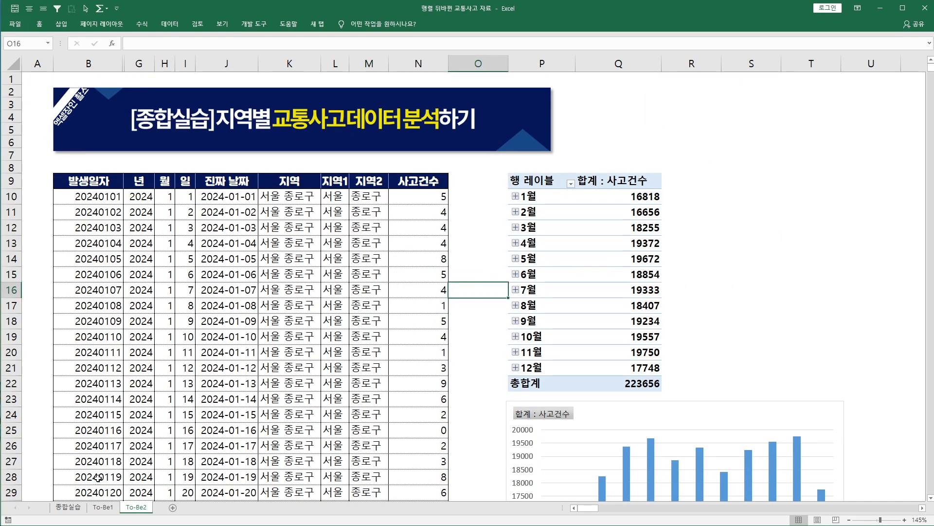
Step: Create a copy of the 종합실습 sheet at the end of the workbook
{"action": "left_click", "coordinate": [64, 509]}
{"action": "left_click", "coordinate": [250, 354]}
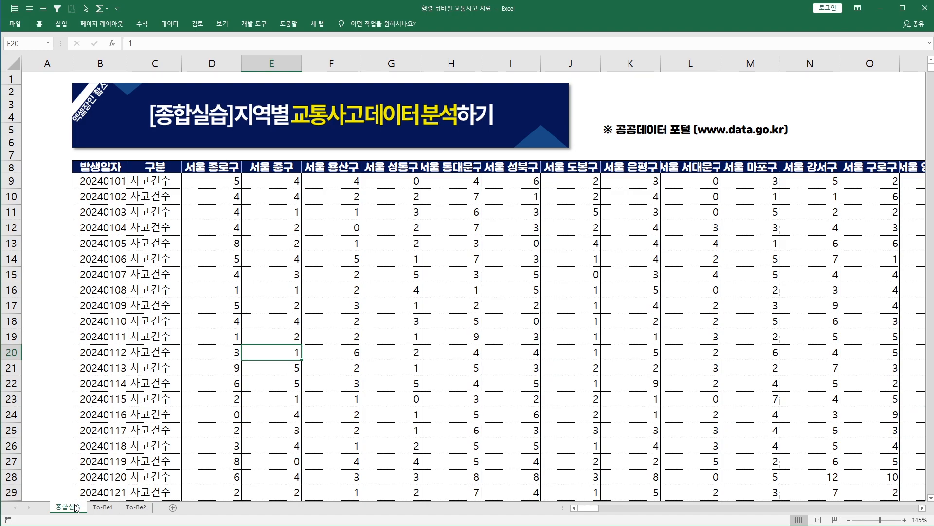
{"action": "left_click", "coordinate": [197, 365]}
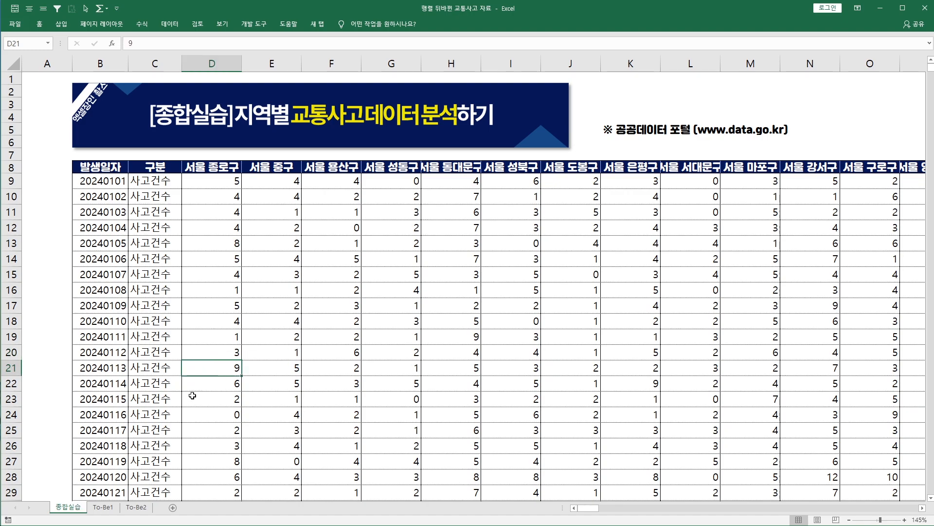
{"action": "right_click", "coordinate": [69, 509]}
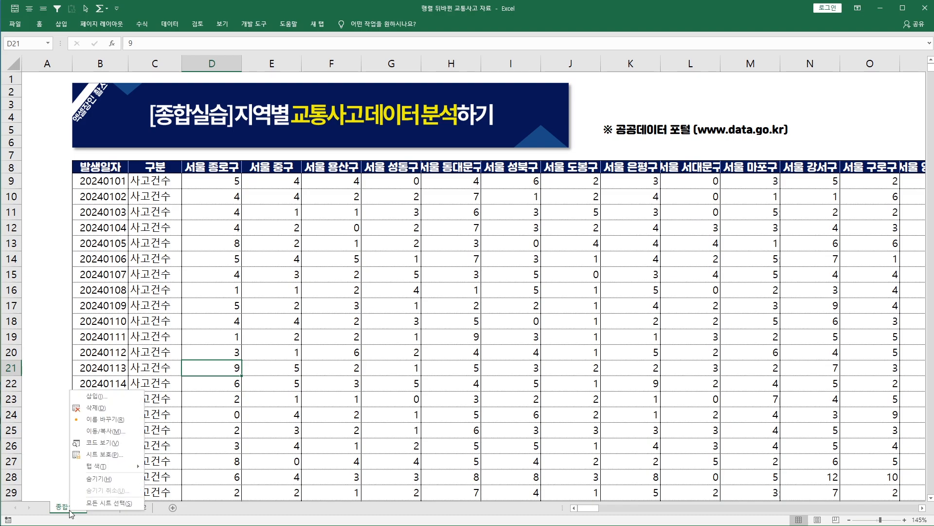
{"action": "left_click", "coordinate": [106, 431]}
{"action": "left_click", "coordinate": [63, 471]}
{"action": "left_click", "coordinate": [110, 486]}
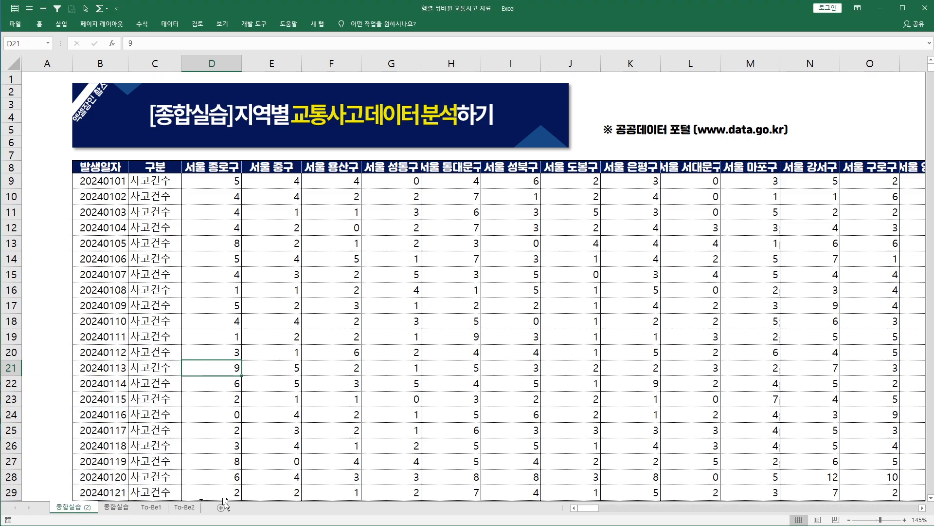
Step: Delete all columns from D onward in the copied sheet, leaving only 발생일자 and 구분
{"action": "left_click", "coordinate": [207, 349]}
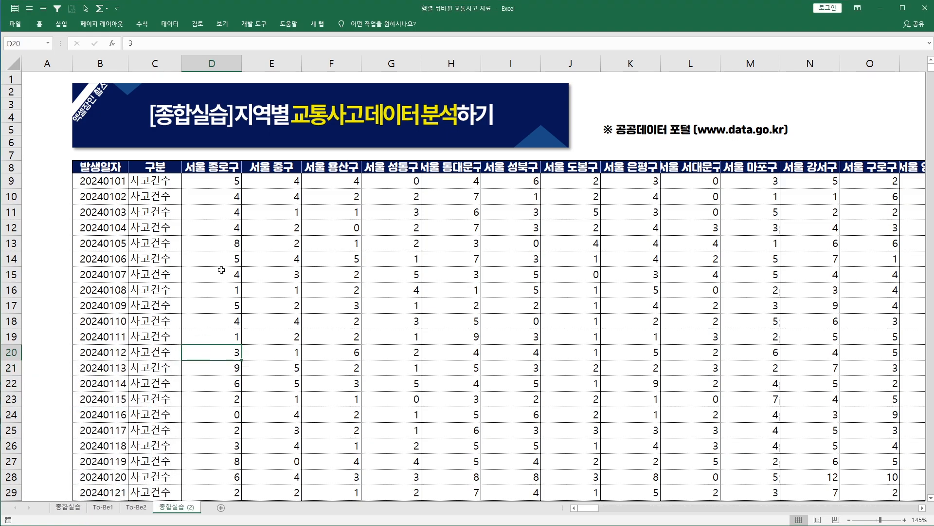
{"action": "left_click", "coordinate": [228, 64]}
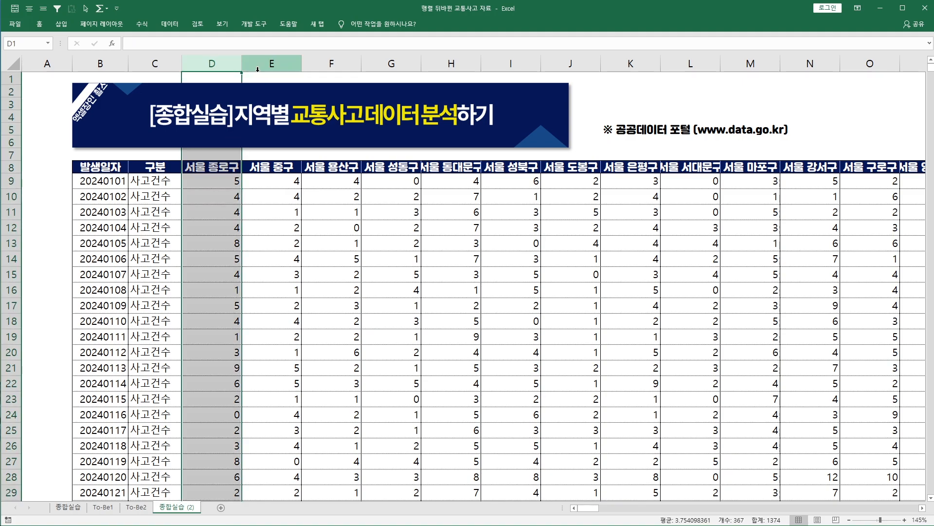
{"action": "key", "text": "ctrl+shift+Right"}
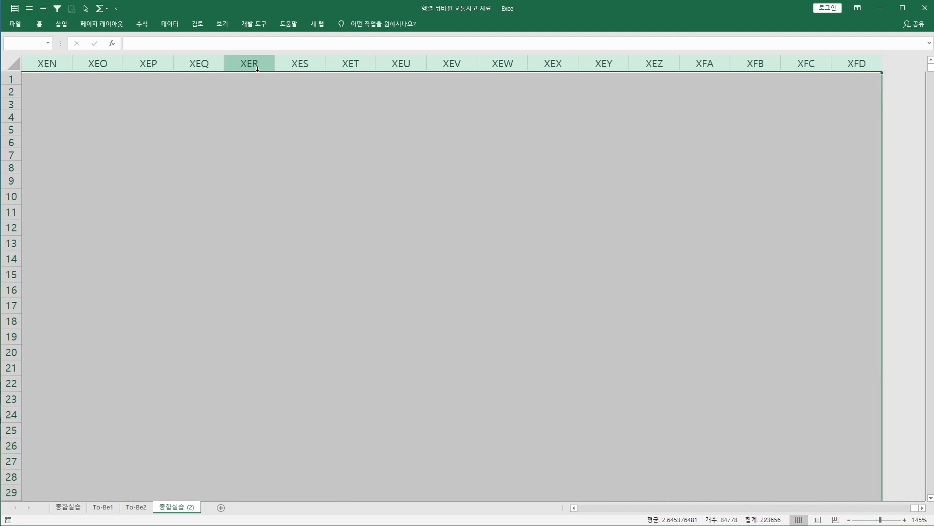
{"action": "right_click", "coordinate": [530, 111]}
{"action": "left_click", "coordinate": [562, 191]}
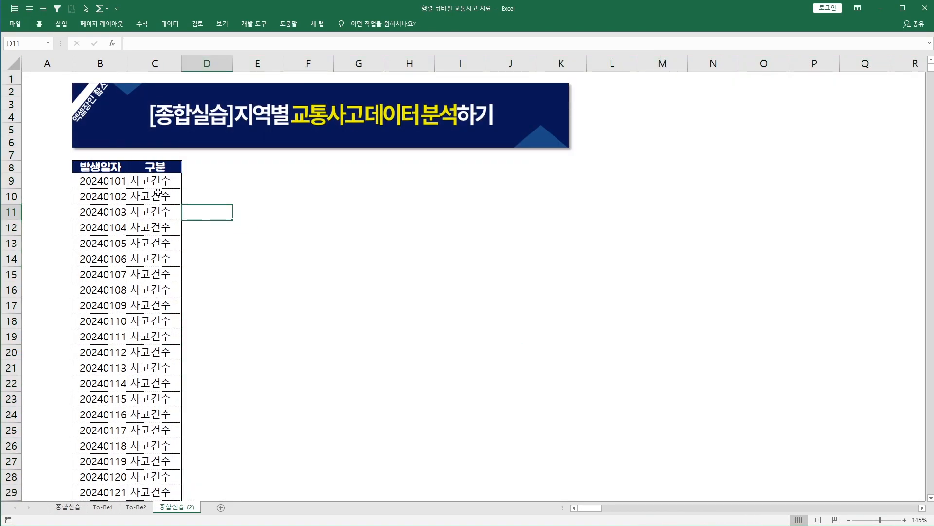
Step: Examine the 발생일자 column of the copied sheet from the first to the last date
{"action": "left_click", "coordinate": [146, 187]}
{"action": "left_click", "coordinate": [115, 181]}
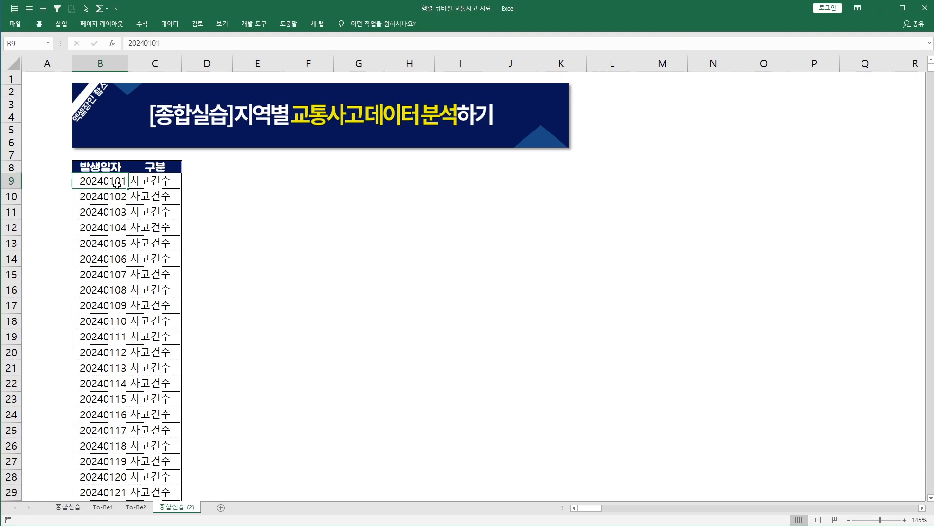
{"action": "key", "text": "ctrl+Down"}
{"action": "scroll", "coordinate": [102, 297], "scroll_direction": "down", "scroll_amount": 4}
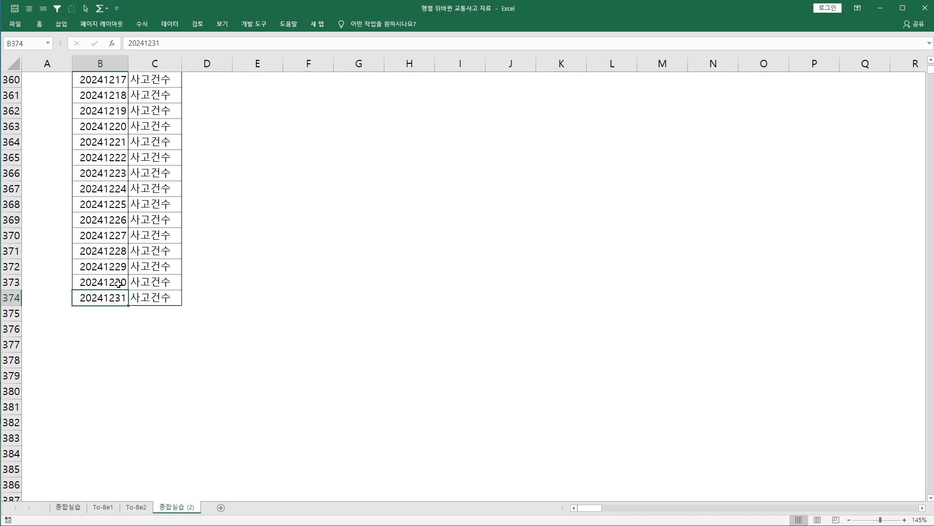
{"action": "key", "text": "ctrl+Up"}
{"action": "key", "text": "ctrl+Up"}
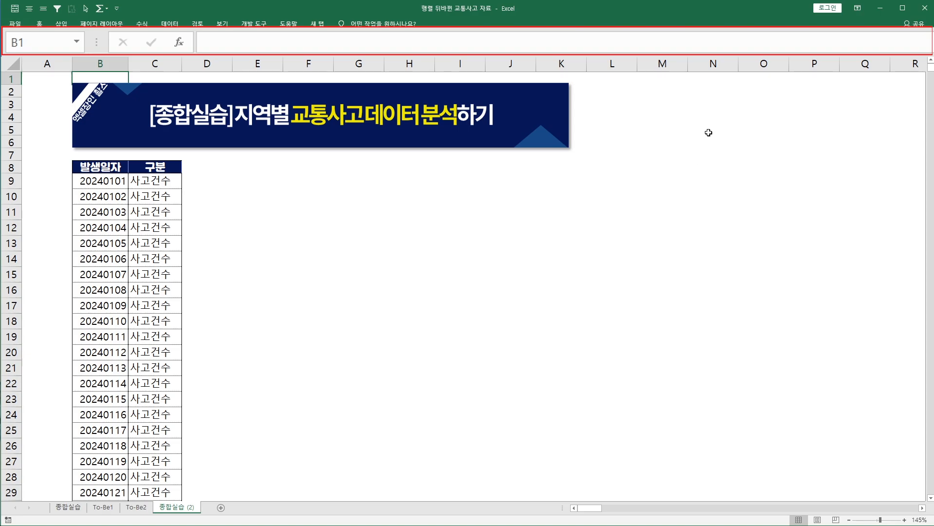
Step: Label N3 as 날짜수 and count the dates in O3 with the formula =COUNTA(B9:B374)
{"action": "left_click", "coordinate": [711, 104]}
{"action": "type", "text": "날짜수"}
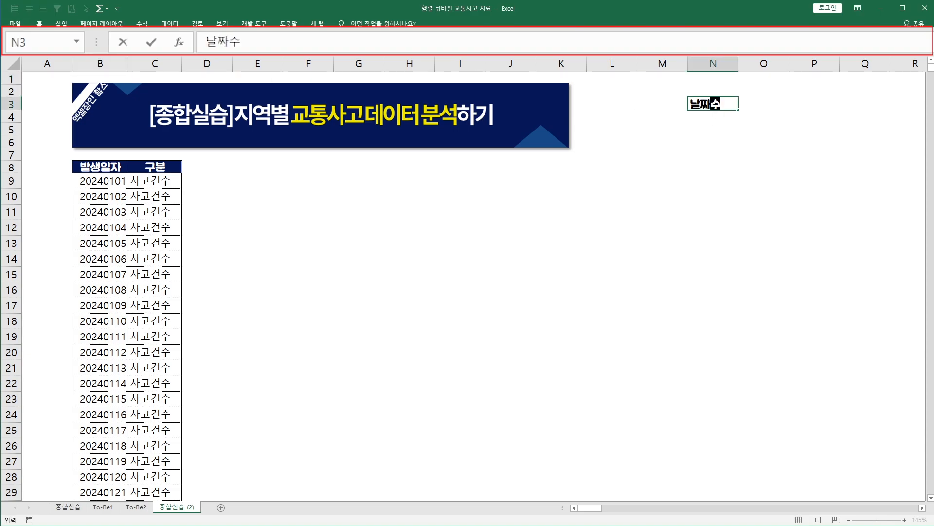
{"action": "key", "text": "Tab"}
{"action": "type", "text": "=counta("}
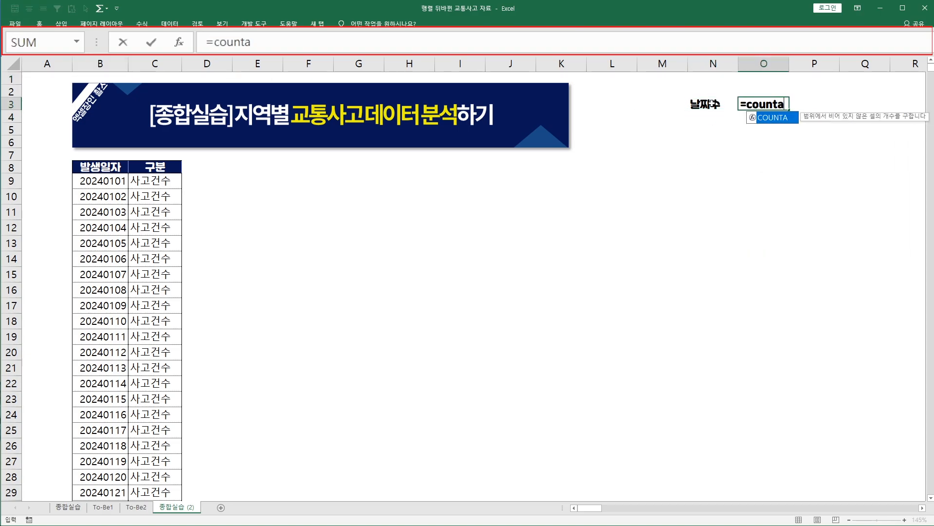
{"action": "left_click", "coordinate": [129, 181]}
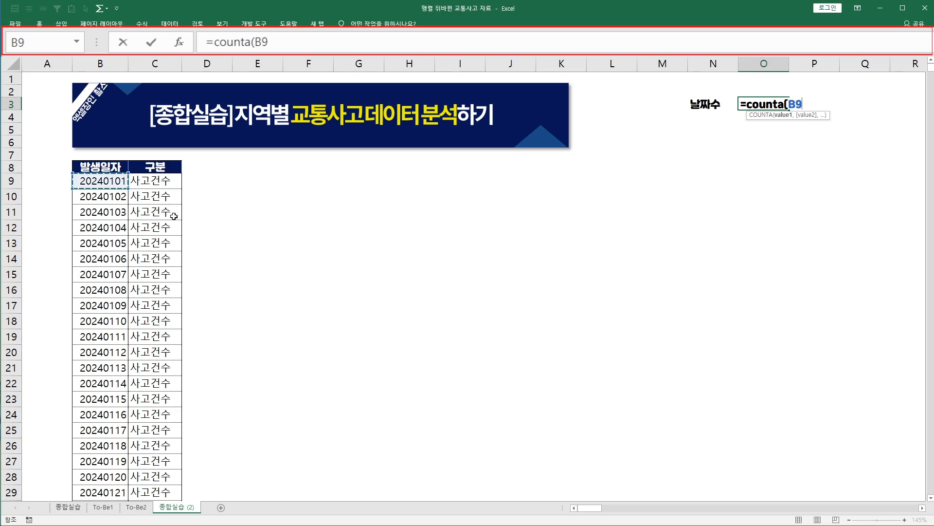
{"action": "key", "text": "ctrl+shift+Down"}
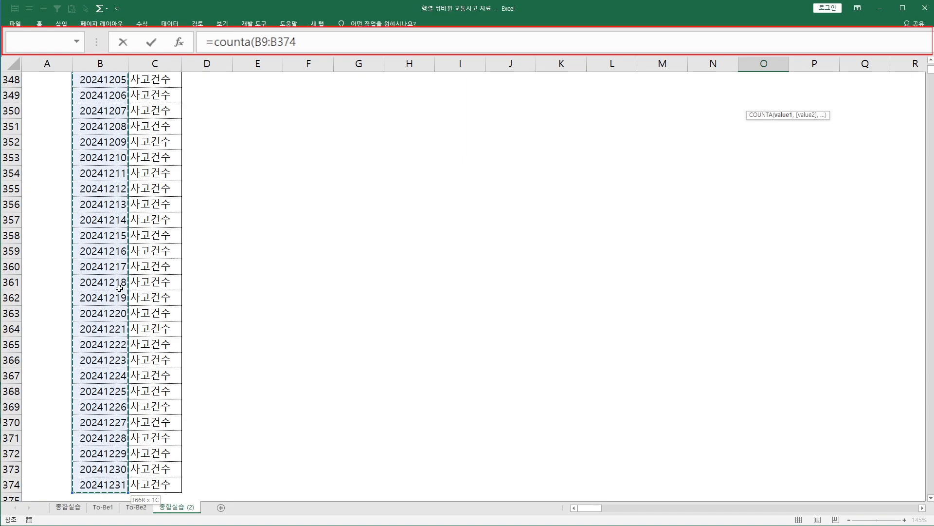
{"action": "key", "text": "Return"}
{"action": "left_click", "coordinate": [789, 104]}
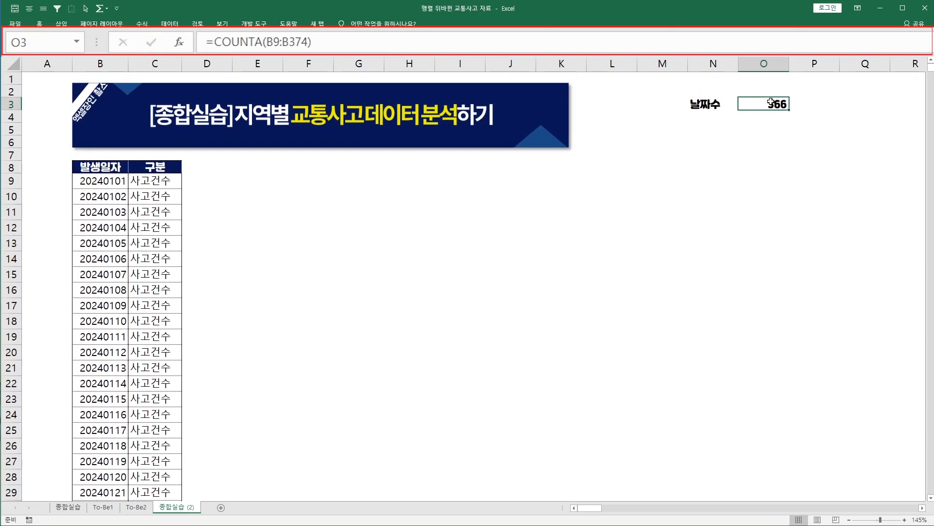
Step: Copy the region name headers from D8 through HZ8 on the 종합실습 sheet
{"action": "left_click", "coordinate": [76, 507]}
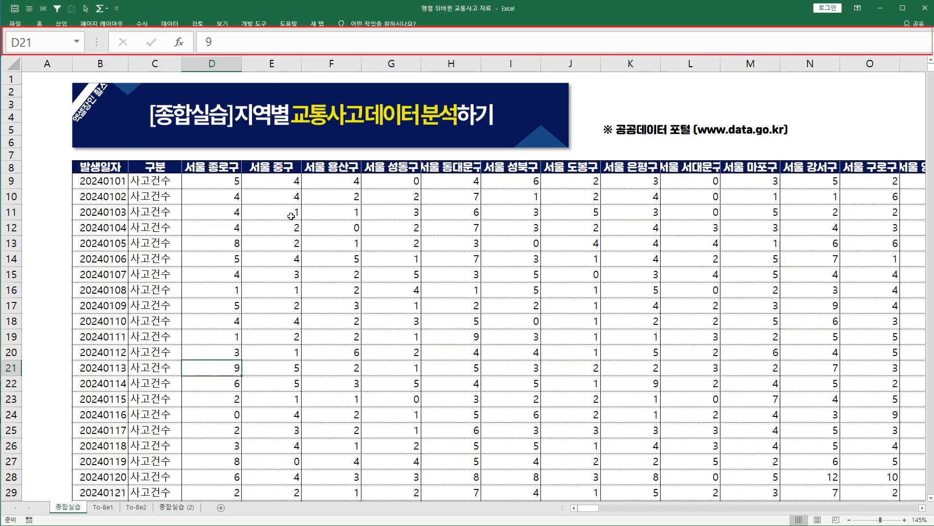
{"action": "left_click", "coordinate": [224, 168]}
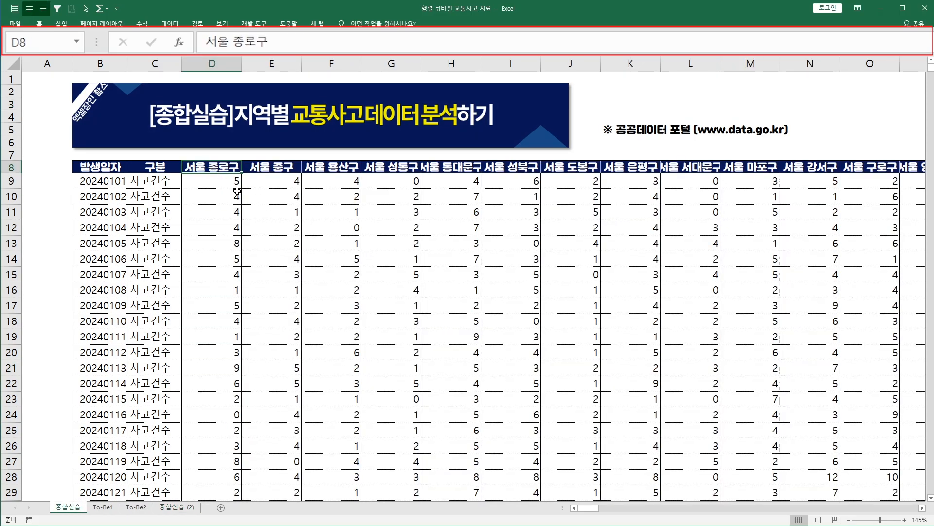
{"action": "key", "text": "ctrl+shift+Right"}
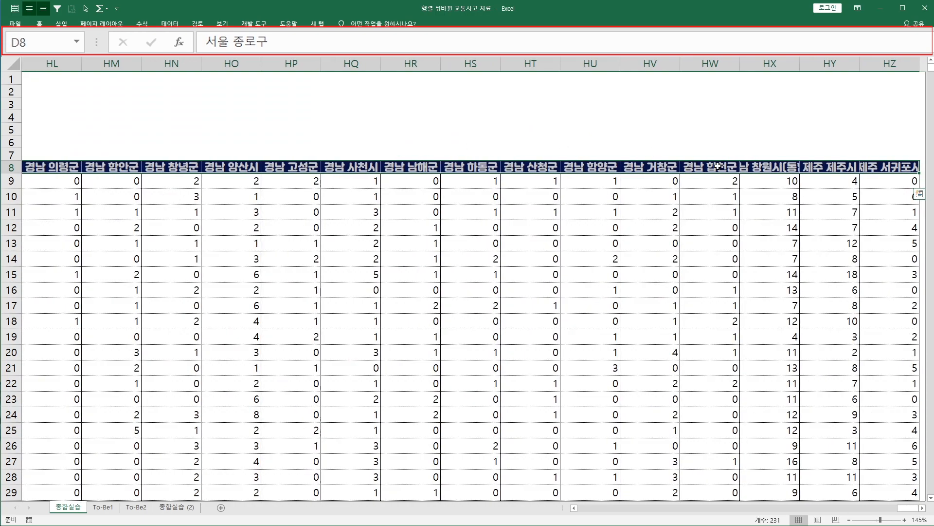
{"action": "key", "text": "ctrl+c"}
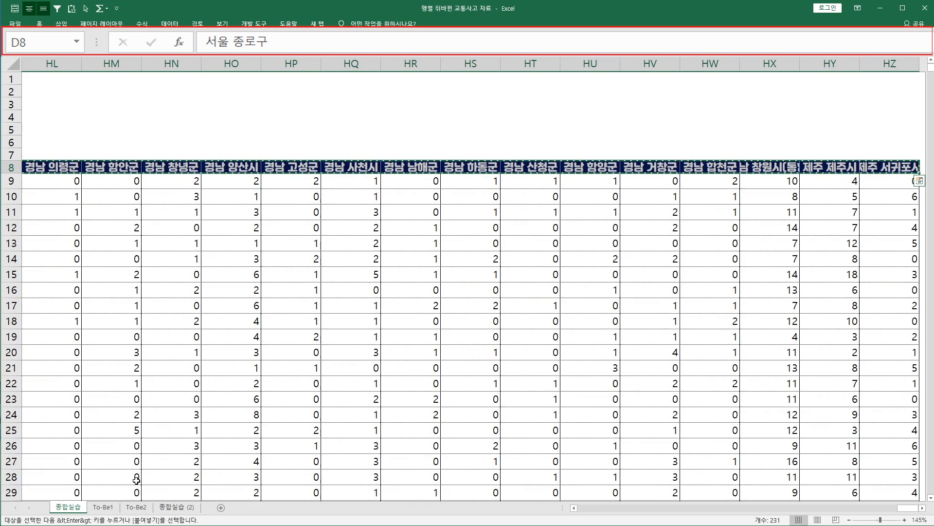
Step: Paste the copied region names as transposed values starting at L9 on the 종합실습 (2) sheet
{"action": "left_click", "coordinate": [185, 508]}
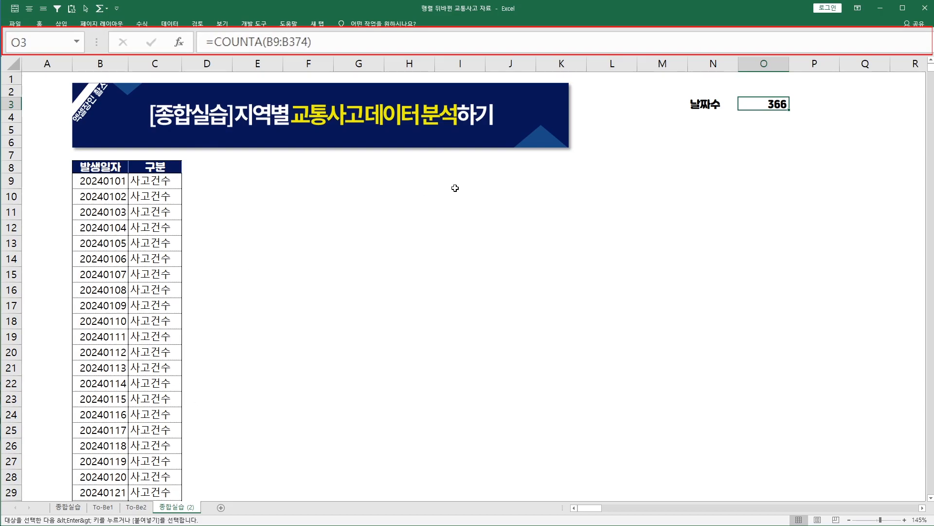
{"action": "right_click", "coordinate": [634, 184]}
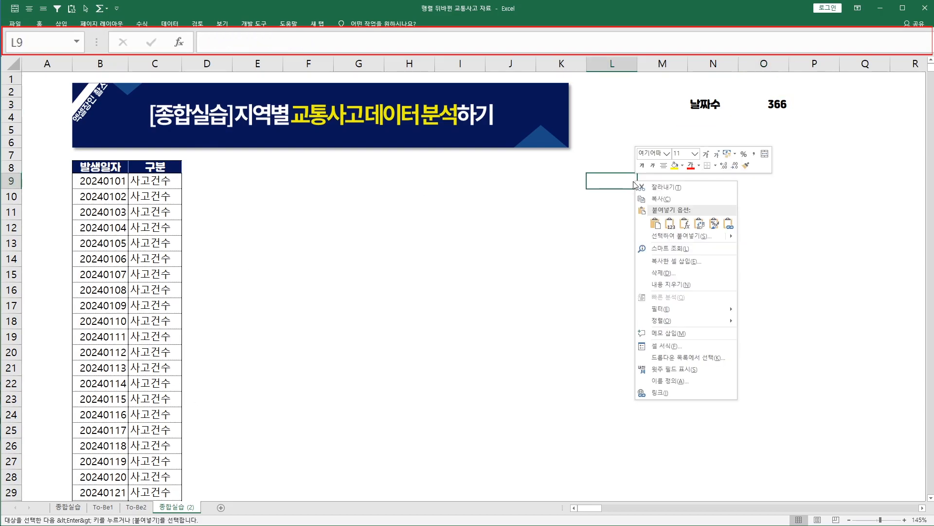
{"action": "left_click", "coordinate": [667, 235]}
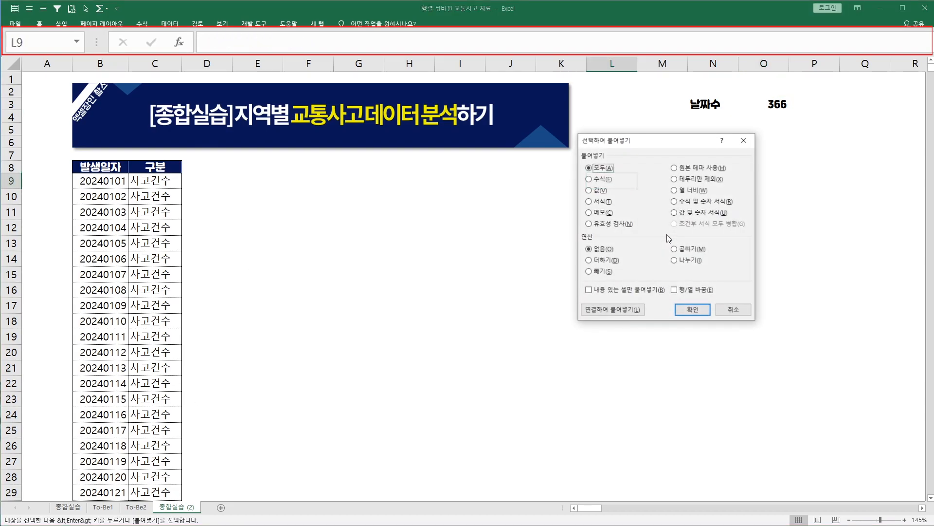
{"action": "left_click", "coordinate": [600, 191]}
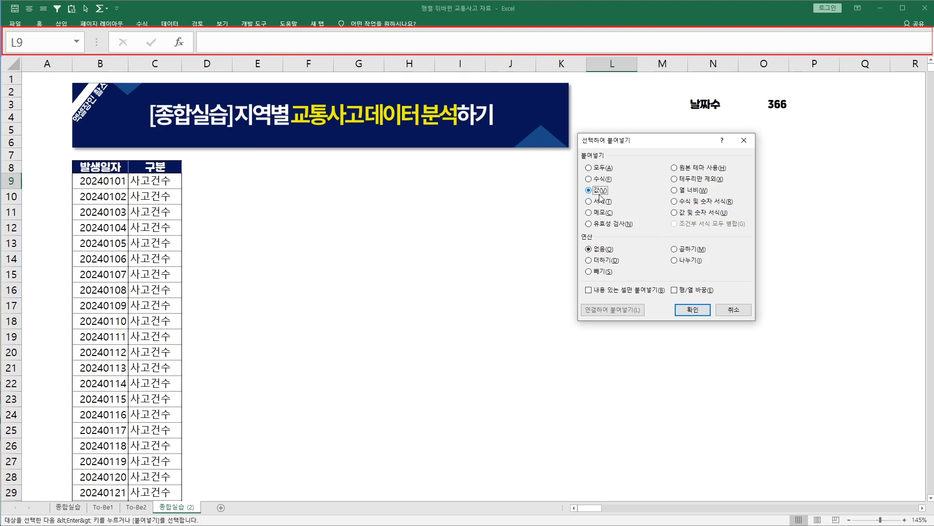
{"action": "left_click", "coordinate": [674, 290]}
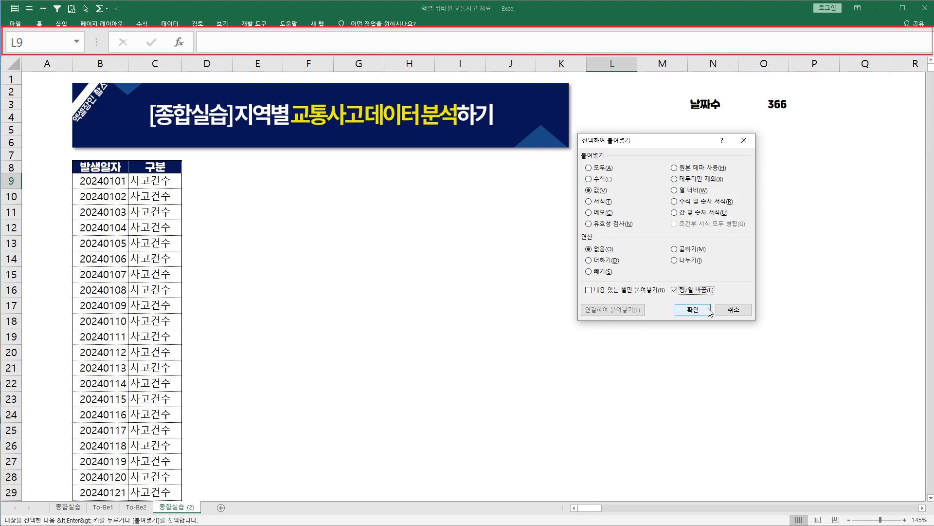
{"action": "left_click", "coordinate": [692, 310]}
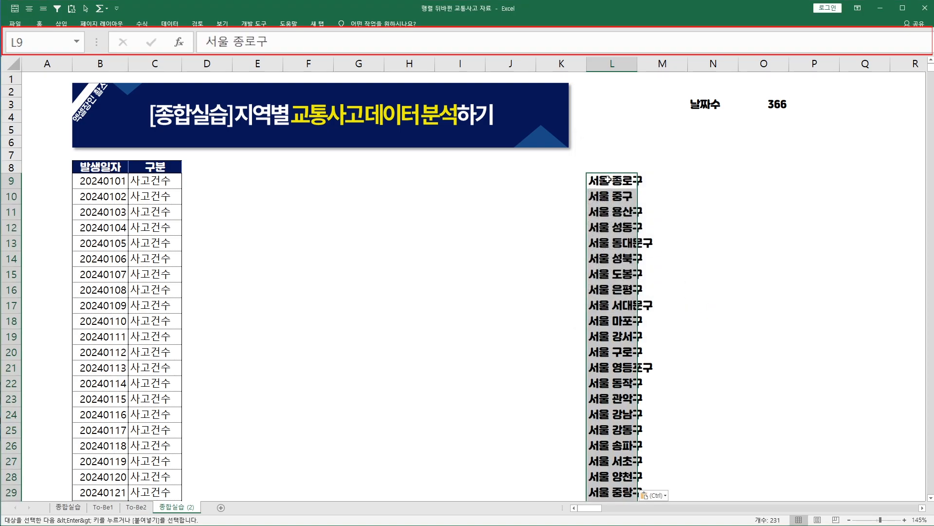
{"action": "left_click_drag", "start_coordinate": [607, 180], "coordinate": [736, 182]}
{"action": "left_click_drag", "start_coordinate": [604, 182], "coordinate": [612, 349]}
{"action": "left_click", "coordinate": [624, 197]}
Step: Label cell N4 as 지역수
{"action": "left_click", "coordinate": [708, 126]}
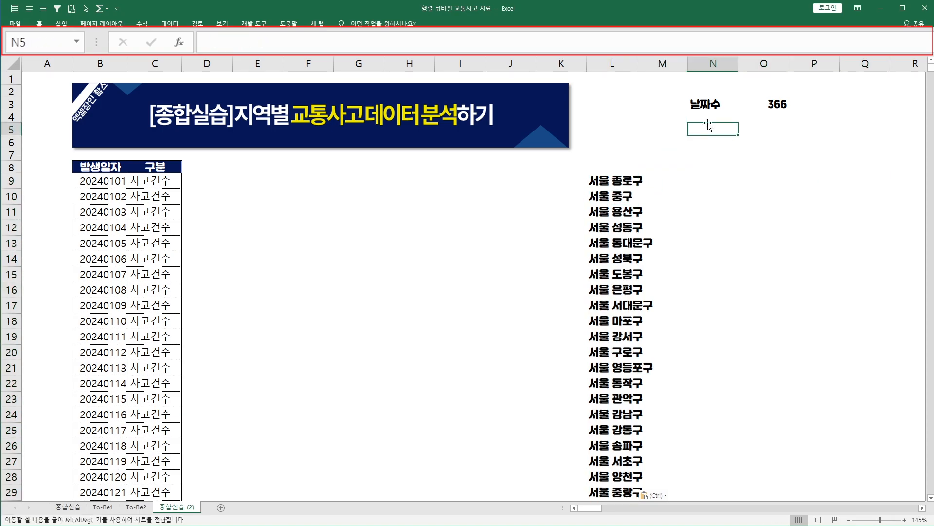
{"action": "key", "text": "Up"}
{"action": "type", "text": "wldur"}
{"action": "key", "text": "BackSpace"}
{"action": "key", "text": "BackSpace"}
{"action": "key", "text": "BackSpace"}
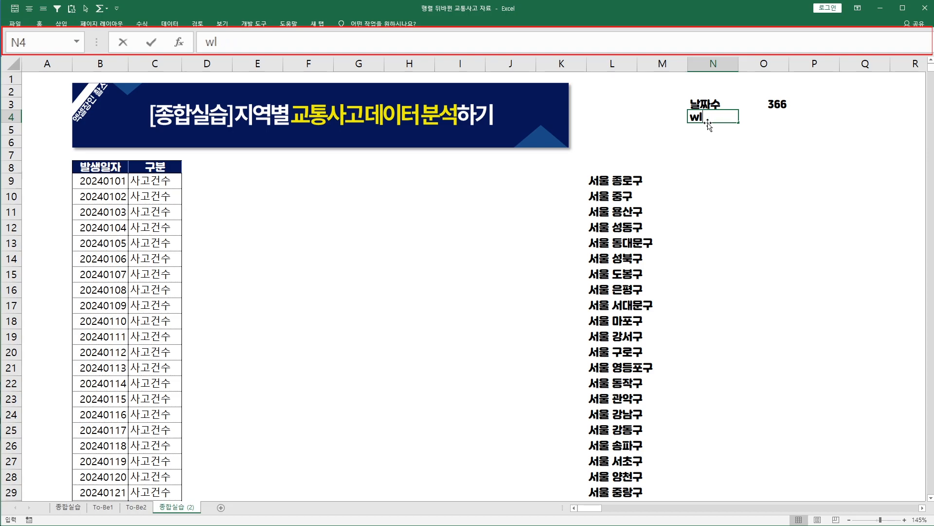
{"action": "key", "text": "BackSpace"}
{"action": "key", "text": "BackSpace"}
{"action": "key", "text": "Hangul"}
{"action": "type", "text": "지역수"}
{"action": "key", "text": "Tab"}
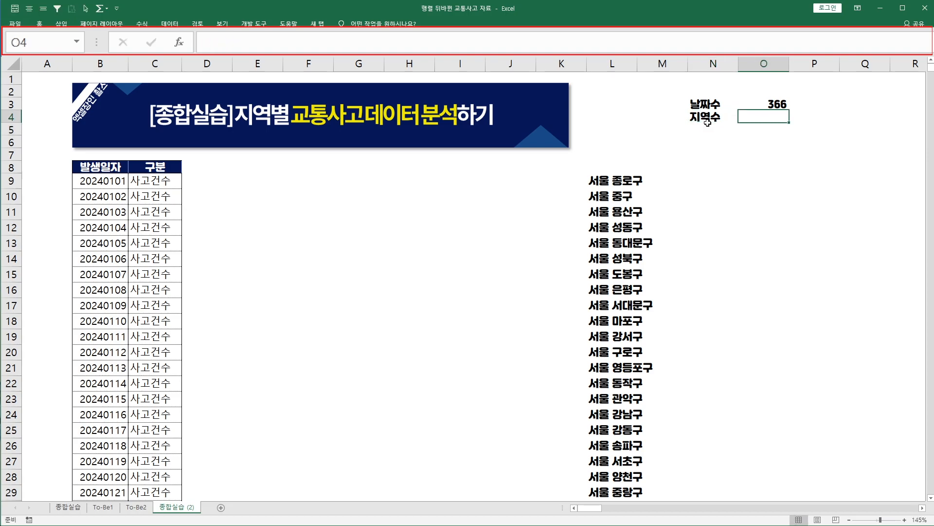
Step: Count the region names in O4 with the formula =COUNTA(L9:L239)
{"action": "type", "text": "=counta("}
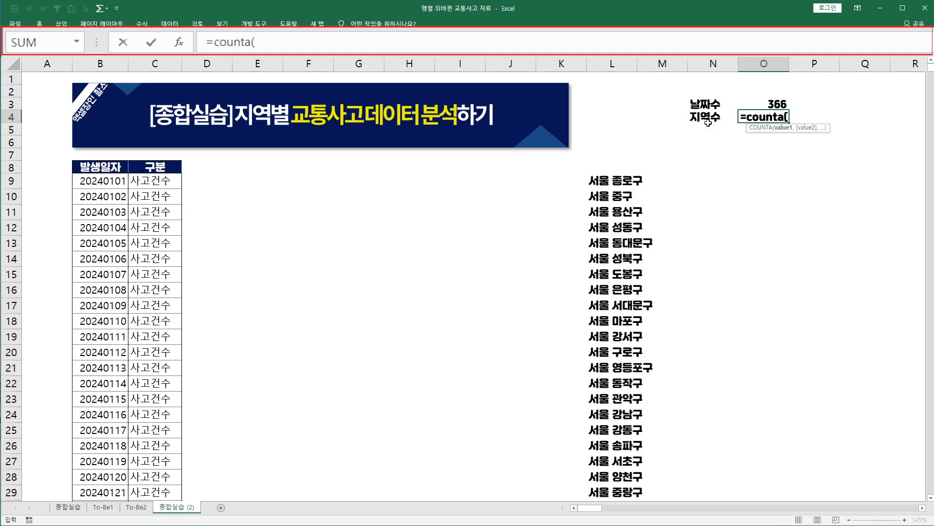
{"action": "left_click", "coordinate": [600, 179]}
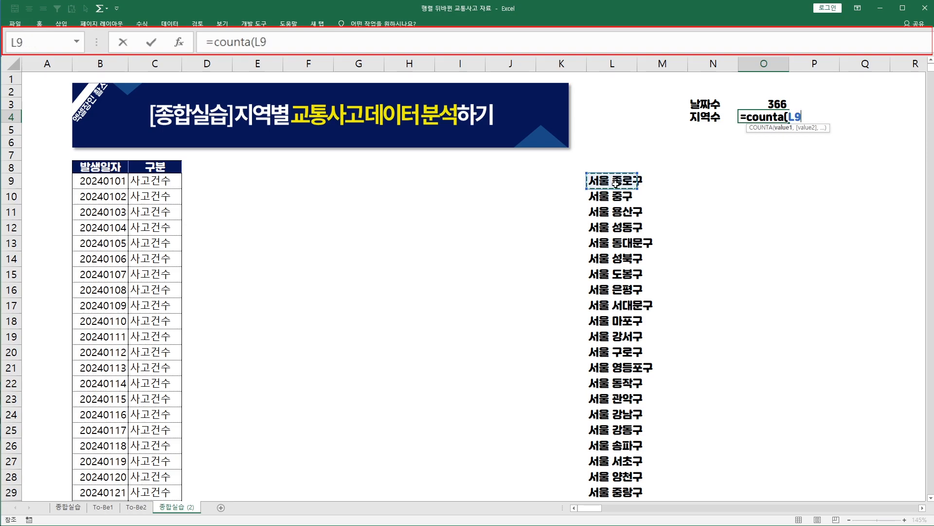
{"action": "key", "text": "ctrl+shift+Down"}
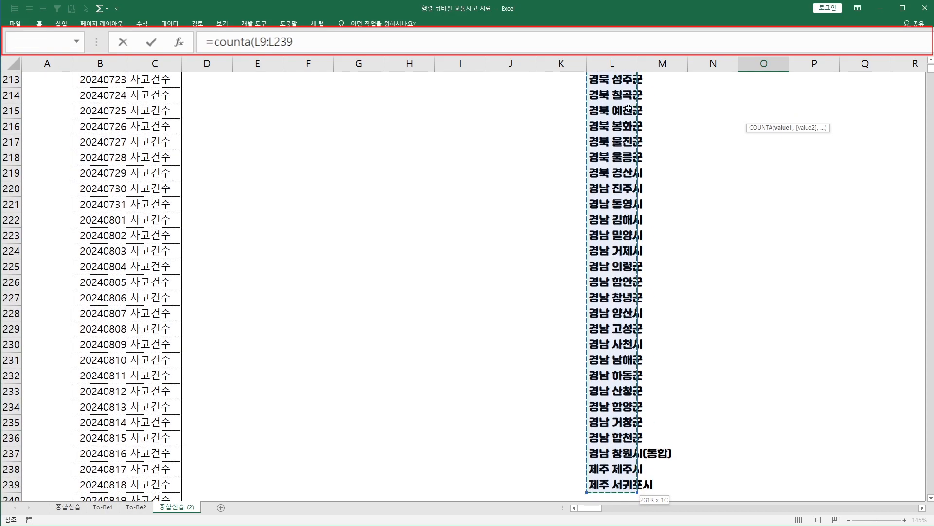
{"action": "scroll", "coordinate": [625, 442], "scroll_direction": "down", "scroll_amount": 1}
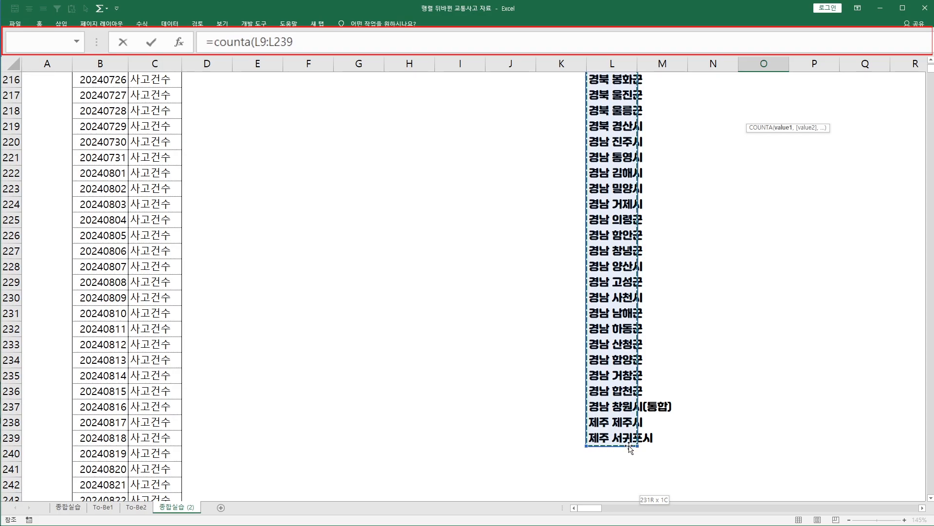
{"action": "key", "text": "Return"}
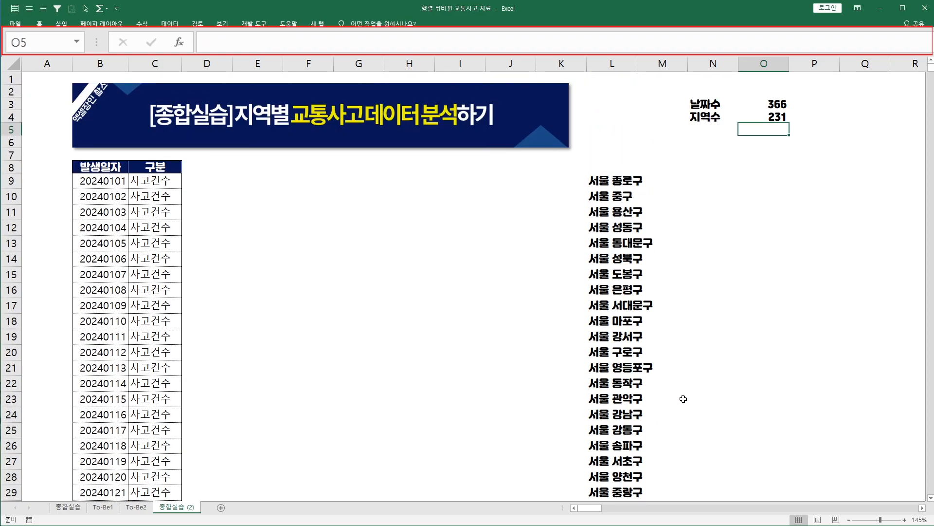
{"action": "left_click", "coordinate": [776, 123]}
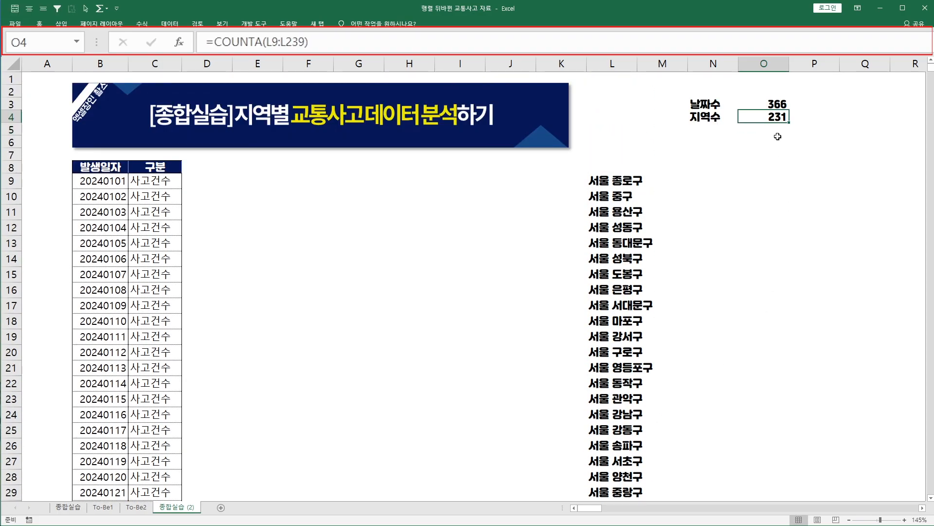
{"action": "left_click", "coordinate": [117, 181]}
{"action": "left_click", "coordinate": [595, 180]}
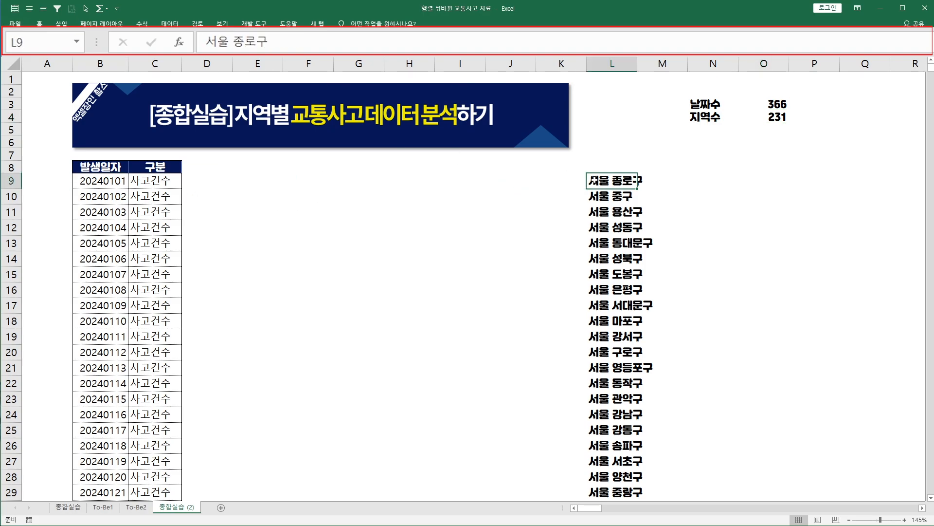
{"action": "left_click", "coordinate": [106, 180]}
{"action": "left_click_drag", "start_coordinate": [106, 180], "coordinate": [125, 436]}
{"action": "left_click", "coordinate": [763, 106]}
Step: Multiply the number of dates by the number of regions in O5 with the formula =O3*O4
{"action": "left_click", "coordinate": [768, 142]}
{"action": "left_click", "coordinate": [767, 130]}
{"action": "type", "text": "="}
{"action": "key", "text": "Up"}
{"action": "key", "text": "Up"}
{"action": "type", "text": "*"}
{"action": "key", "text": "Up"}
{"action": "key", "text": "Return"}
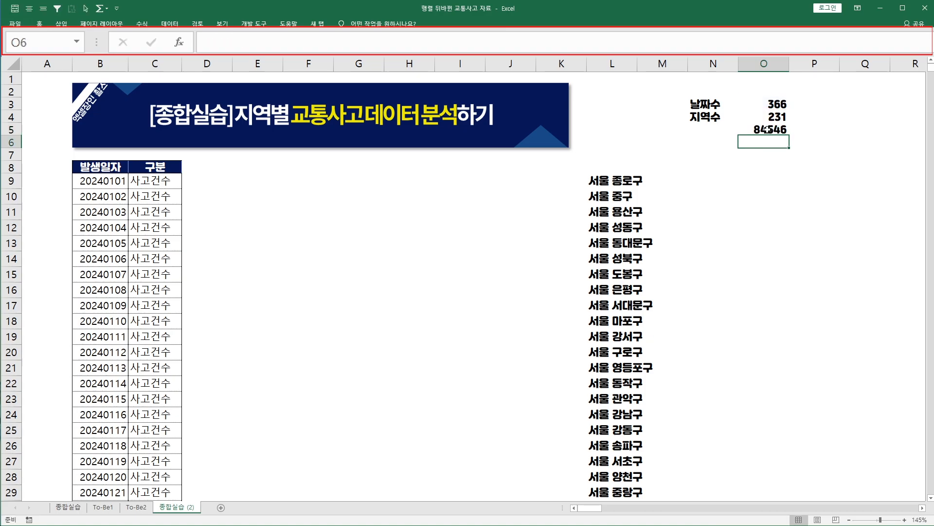
{"action": "key", "text": "Up"}
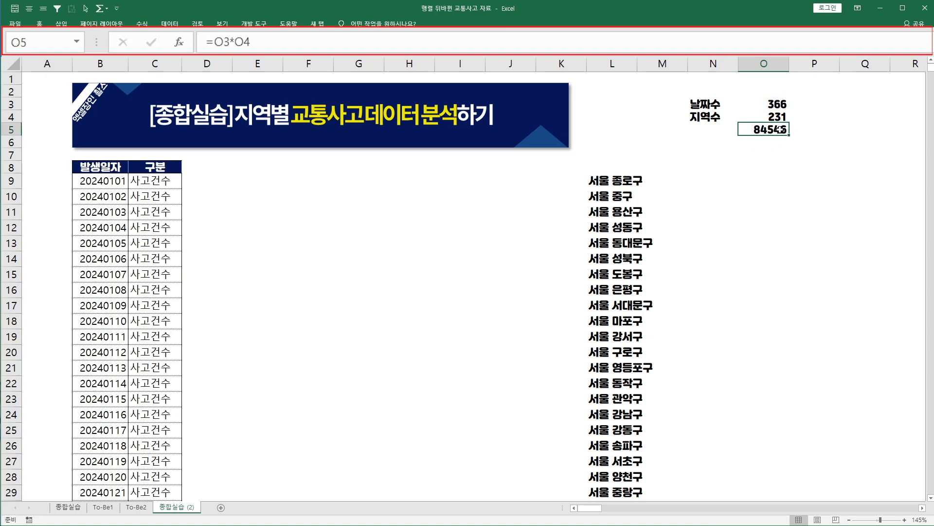
Step: Enter the sample numbers 1, 2 and 3 down cells F10 to F12
{"action": "left_click_drag", "start_coordinate": [201, 181], "coordinate": [200, 461]}
{"action": "left_click", "coordinate": [340, 268]}
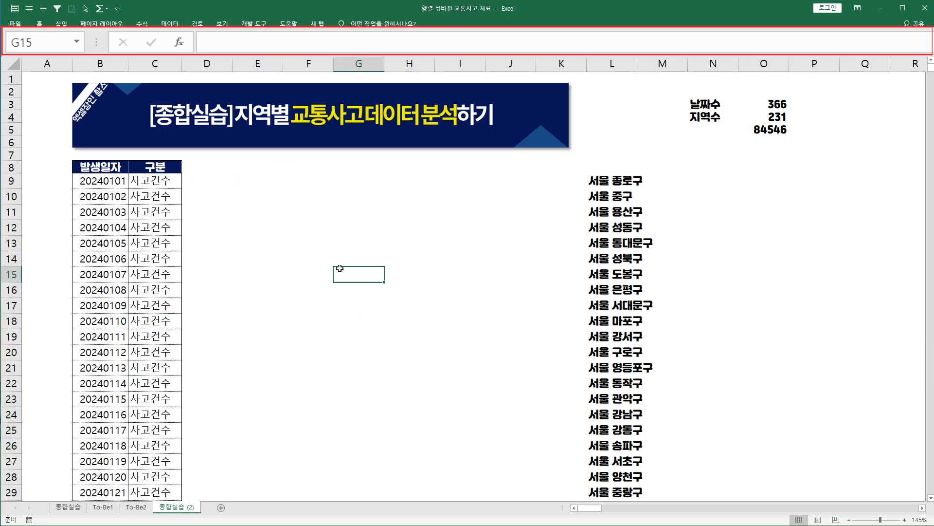
{"action": "left_click", "coordinate": [336, 215]}
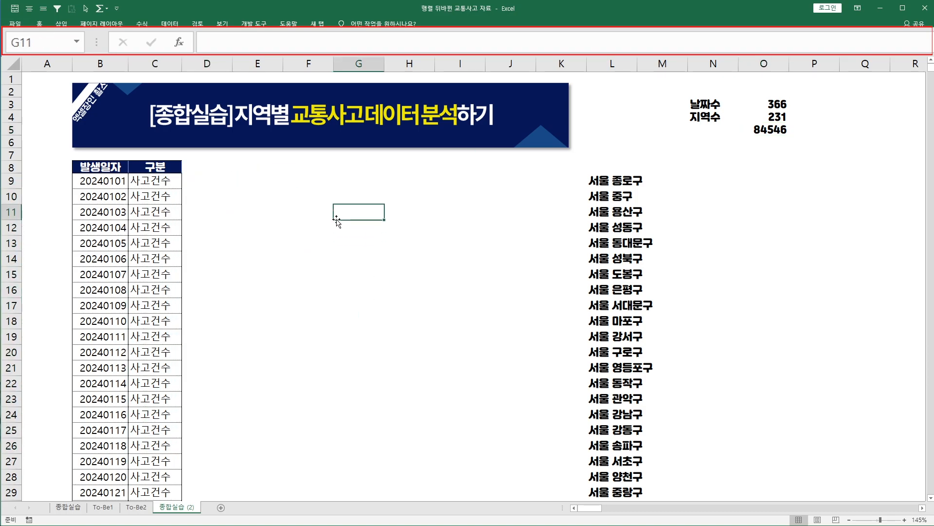
{"action": "key", "text": "Left"}
{"action": "key", "text": "Up"}
{"action": "type", "text": "1"}
{"action": "key", "text": "Return"}
{"action": "type", "text": "2"}
{"action": "key", "text": "Return"}
{"action": "type", "text": "3"}
{"action": "key", "text": "Return"}
{"action": "key", "text": "Right"}
{"action": "key", "text": "Up"}
{"action": "key", "text": "Left"}
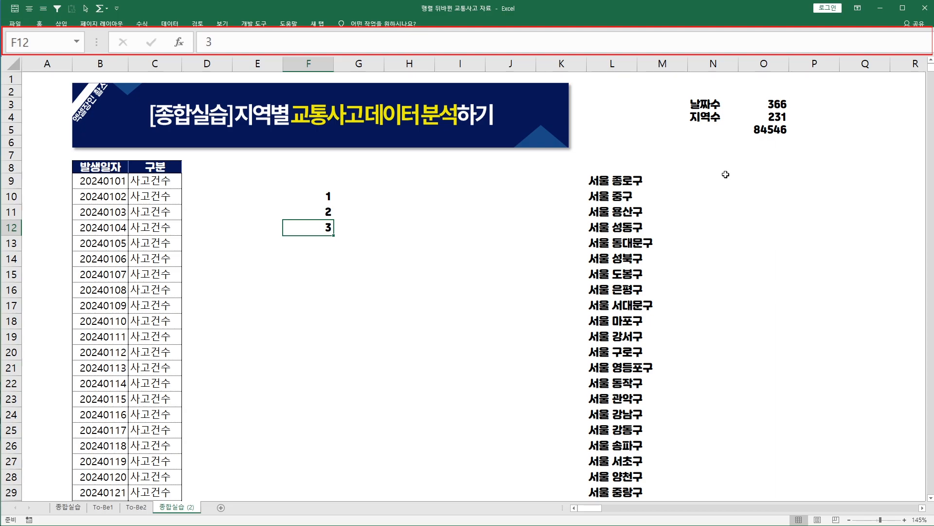
Step: Label N7 as 숫자 and enter 3 in N8 below it
{"action": "left_click", "coordinate": [725, 153]}
{"action": "type", "text": "숫자"}
{"action": "key", "text": "Return"}
{"action": "type", "text": "3"}
{"action": "key", "text": "ctrl+Return"}
Step: Label O7 as 반복수 and enter 9 in O8 below it
{"action": "key", "text": "Up"}
{"action": "key", "text": "Right"}
{"action": "type", "text": "반복"}
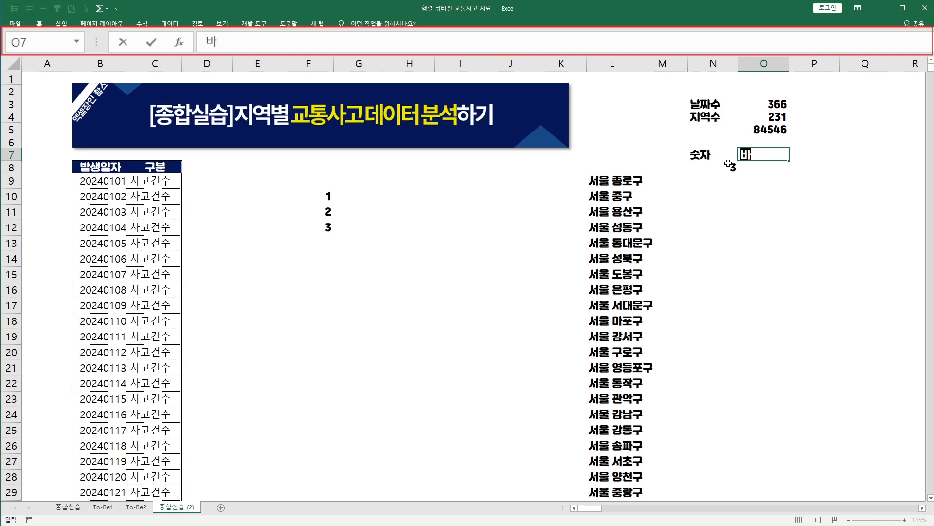
{"action": "type", "text": "수"}
{"action": "key", "text": "Return"}
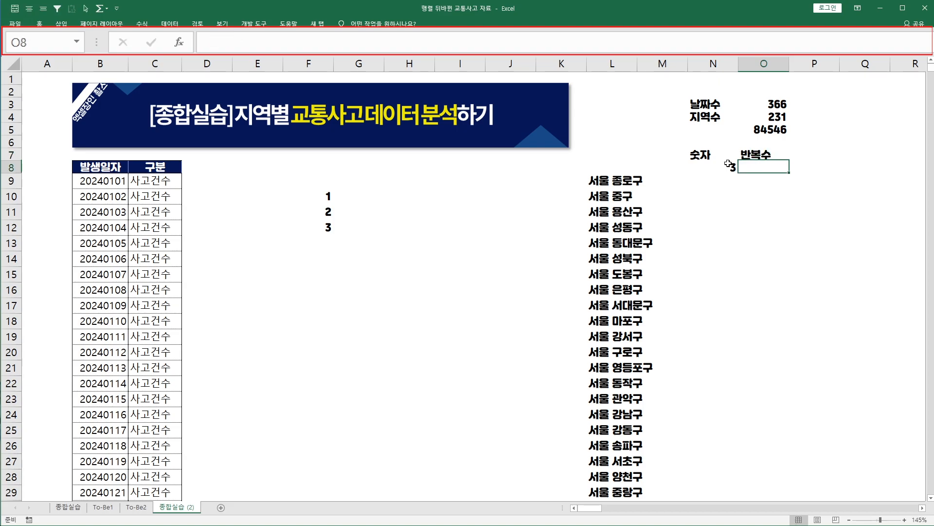
{"action": "type", "text": "9"}
{"action": "key", "text": "Return"}
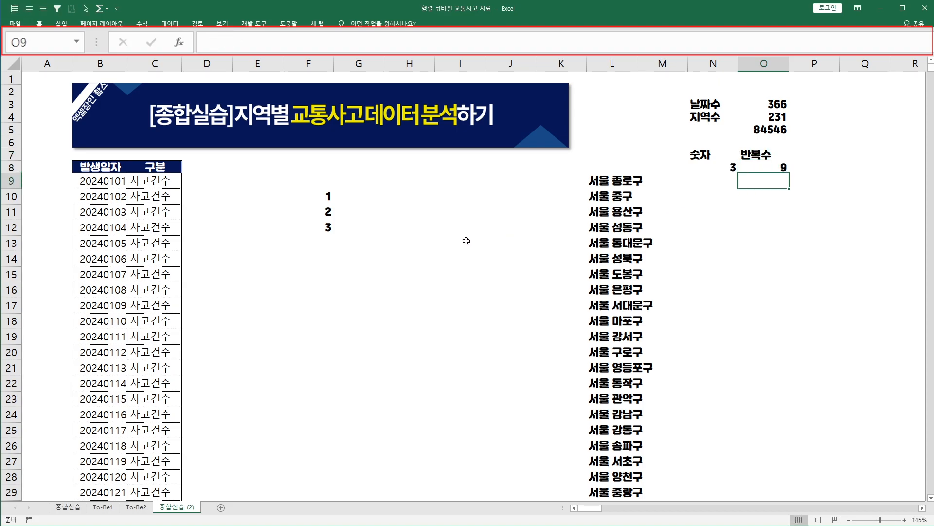
{"action": "left_click", "coordinate": [728, 170]}
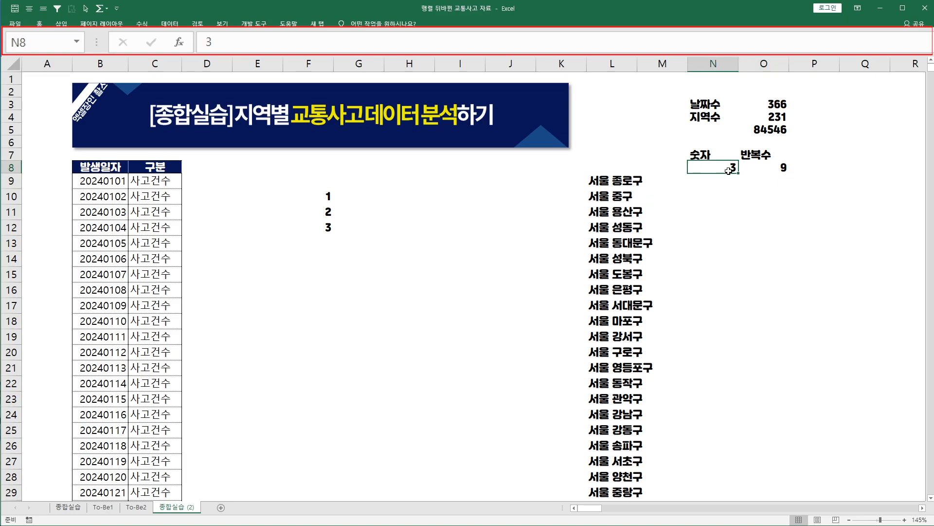
{"action": "left_click_drag", "start_coordinate": [323, 198], "coordinate": [322, 228]}
{"action": "left_click", "coordinate": [785, 167]}
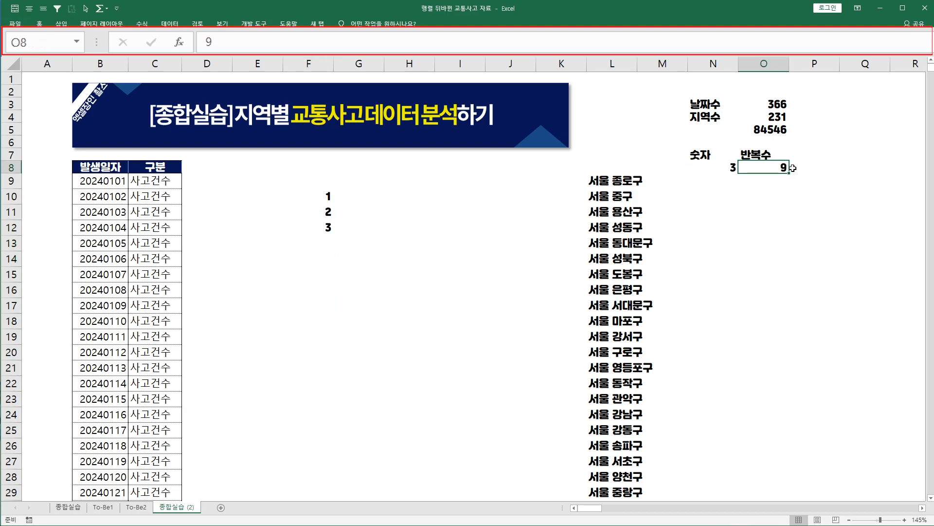
{"action": "left_click", "coordinate": [310, 195]}
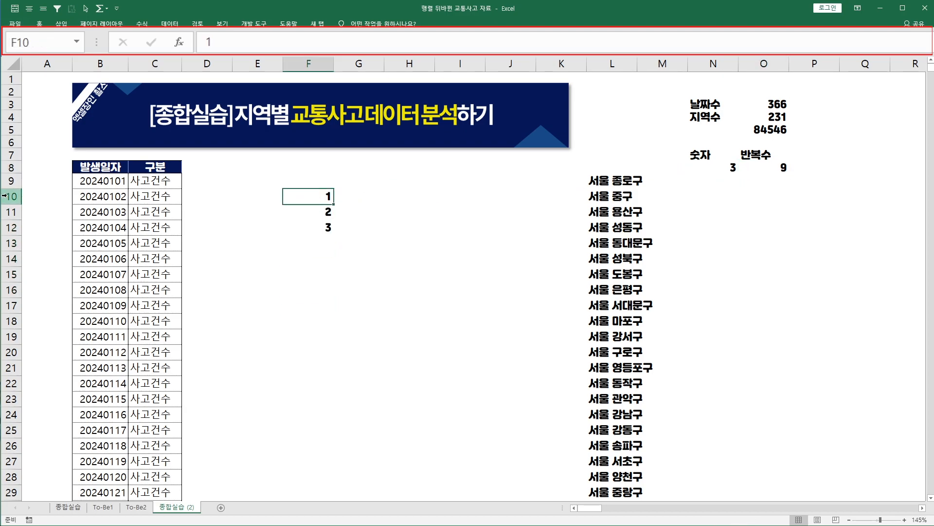
Step: Label cell P7 as 선택행
{"action": "left_click", "coordinate": [813, 168]}
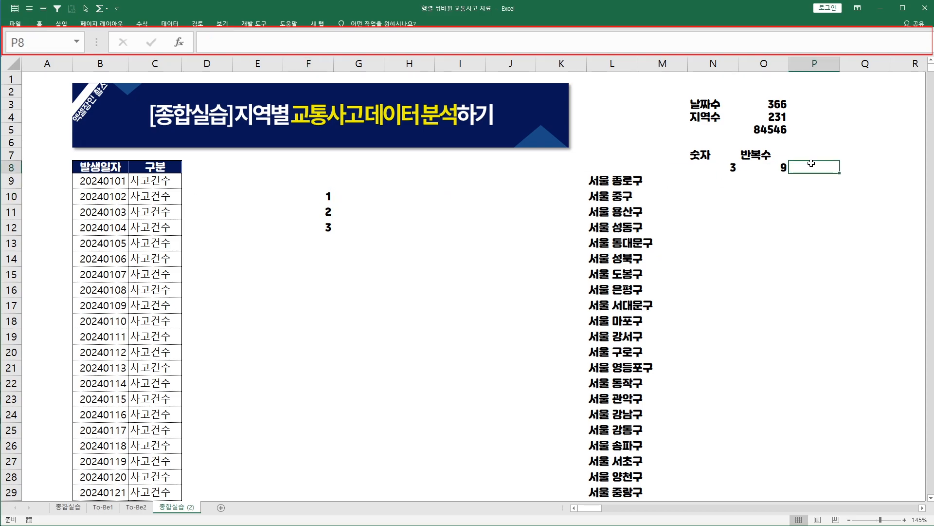
{"action": "left_click", "coordinate": [816, 156]}
{"action": "type", "text": "선택행"}
{"action": "key", "text": "Return"}
{"action": "type", "text": "="}
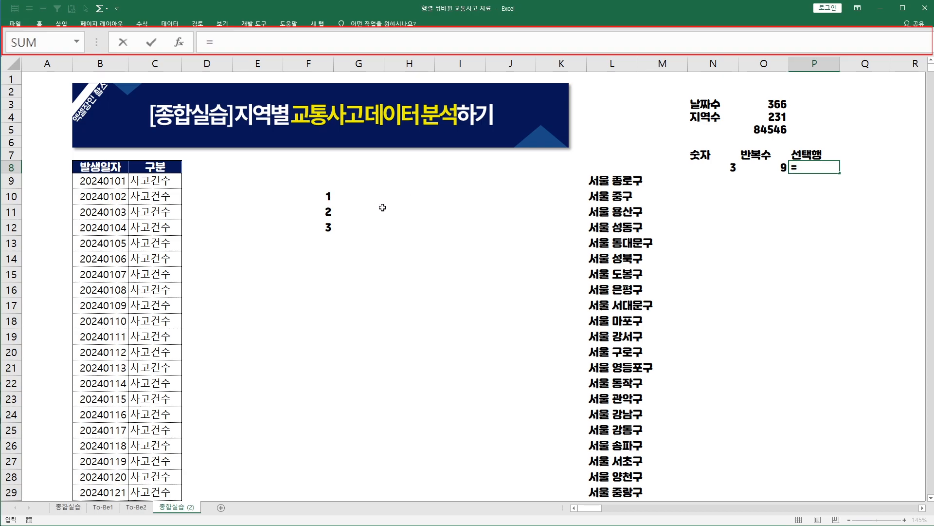
{"action": "key", "text": "Escape"}
Step: Change the label in P7 to 시작행
{"action": "key", "text": "Up"}
{"action": "type", "text": "시자"}
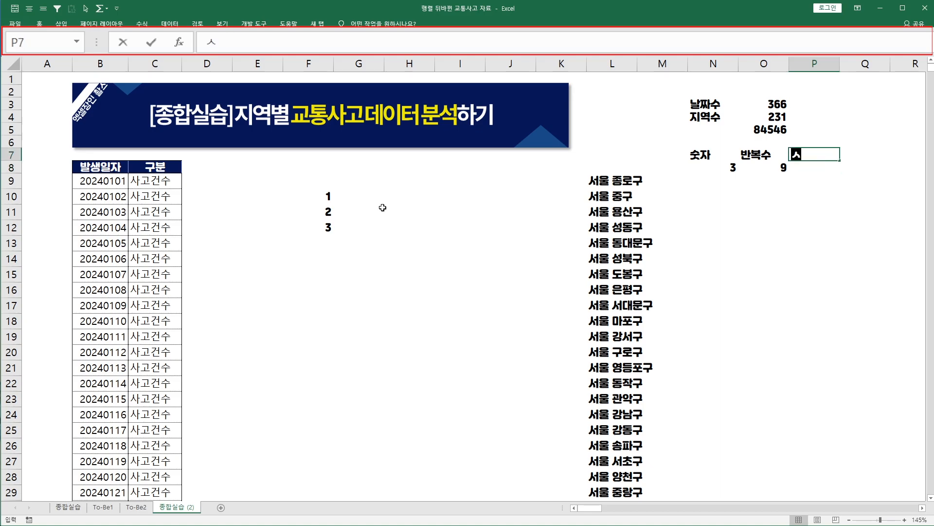
{"action": "type", "text": "ㄱ행"}
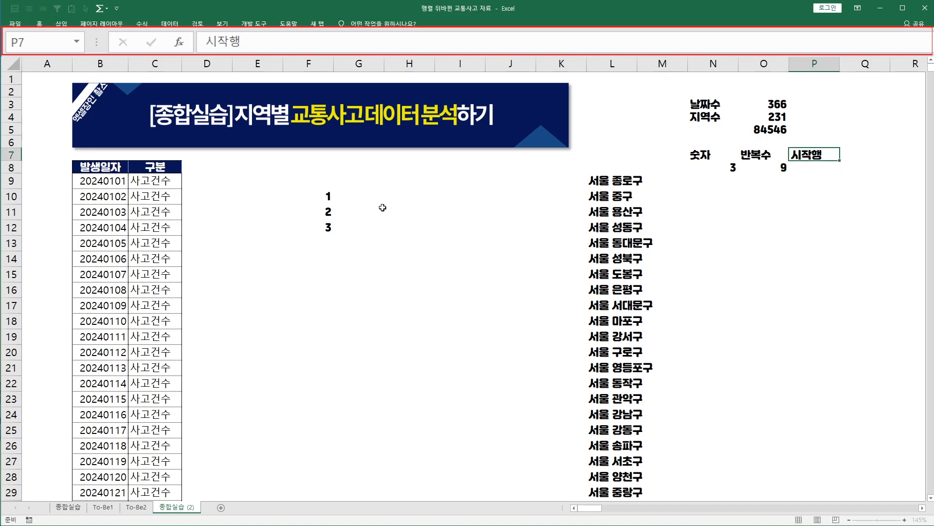
Step: Enter 10 in P8 under 시작행 and label Q7 as 최종행
{"action": "key", "text": "Return"}
{"action": "type", "text": "10"}
{"action": "key", "text": "Return"}
{"action": "key", "text": "Right"}
{"action": "key", "text": "Up"}
{"action": "key", "text": "Up"}
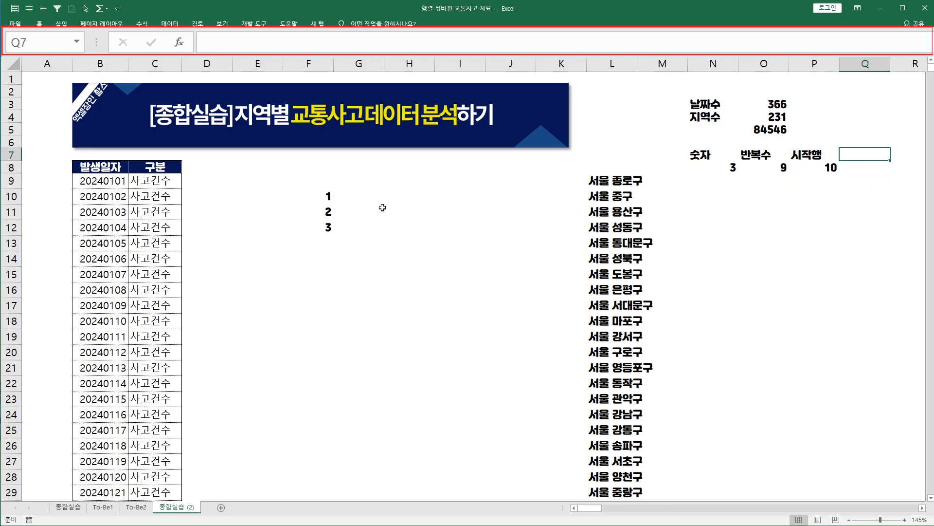
{"action": "type", "text": "최종행"}
{"action": "key", "text": "Return"}
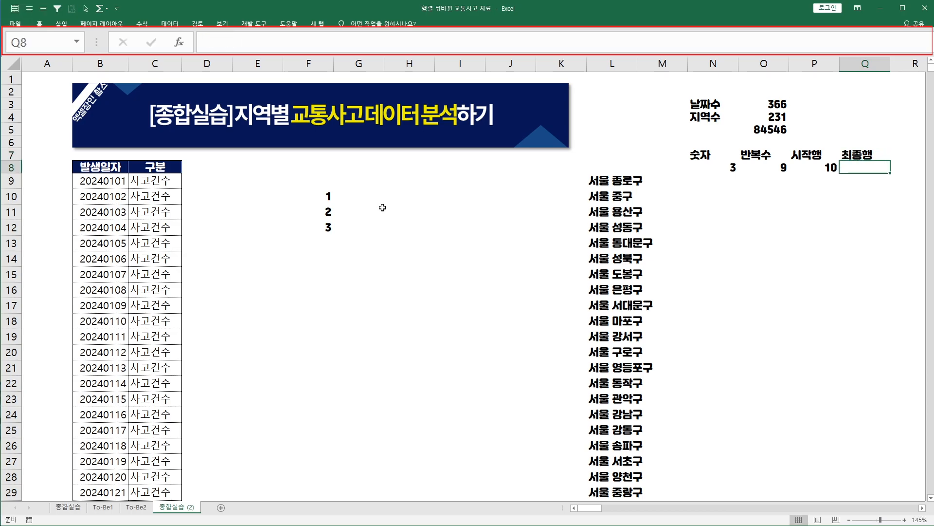
Step: Enter the formula =P8+O8 in Q8 to calculate the 최종행 value
{"action": "left_click", "coordinate": [803, 168]}
{"action": "left_click", "coordinate": [846, 168]}
{"action": "type", "text": "="}
{"action": "left_click", "coordinate": [833, 170]}
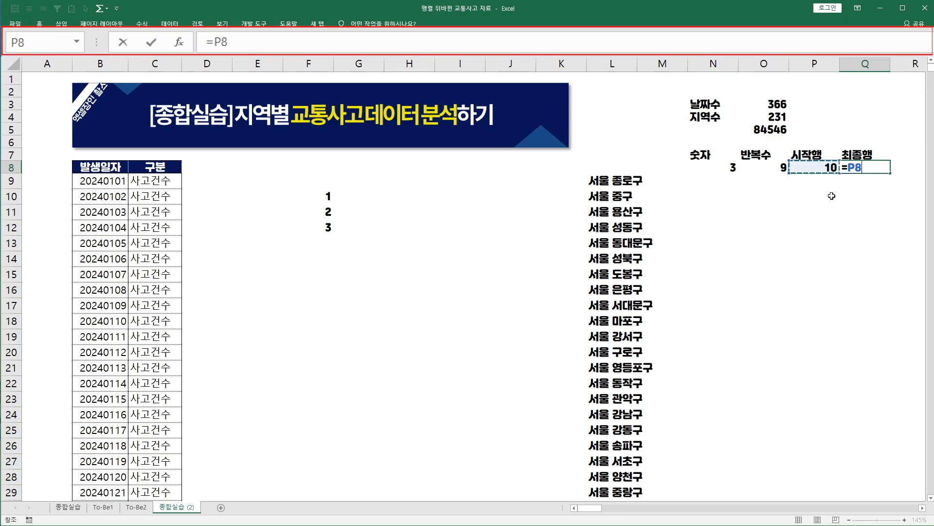
{"action": "type", "text": "+"}
{"action": "left_click", "coordinate": [778, 168]}
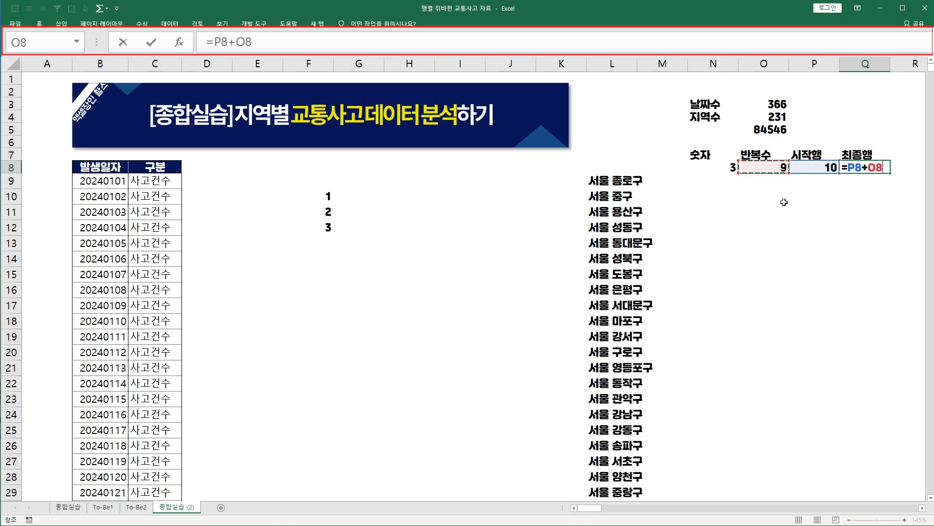
{"action": "key", "text": "Return"}
{"action": "left_click", "coordinate": [872, 165]}
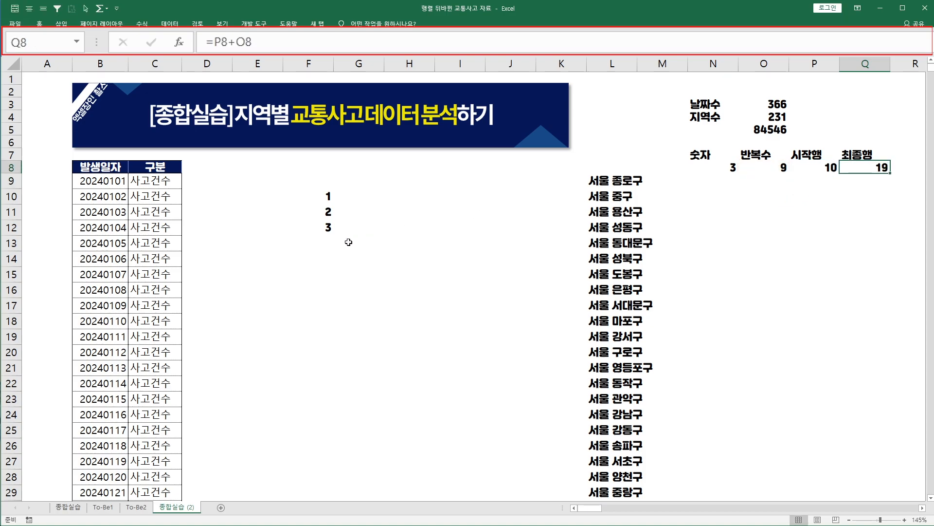
Step: Examine the range from F19 up to F10 against the calculated last row
{"action": "left_click", "coordinate": [318, 331]}
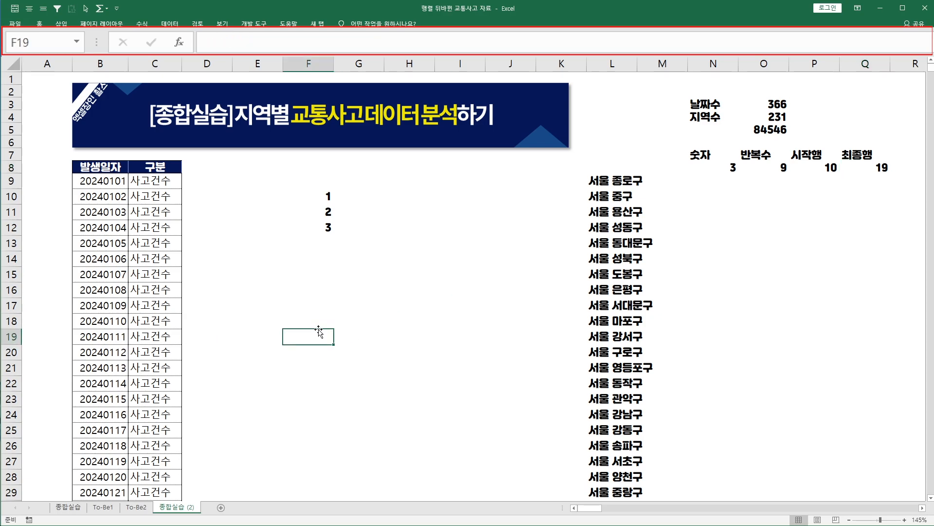
{"action": "key", "text": "shift+Up"}
{"action": "key", "text": "shift+Up"}
{"action": "key", "text": "shift+Up"}
{"action": "key", "text": "shift+Up"}
{"action": "key", "text": "shift+Up"}
{"action": "key", "text": "shift+Up"}
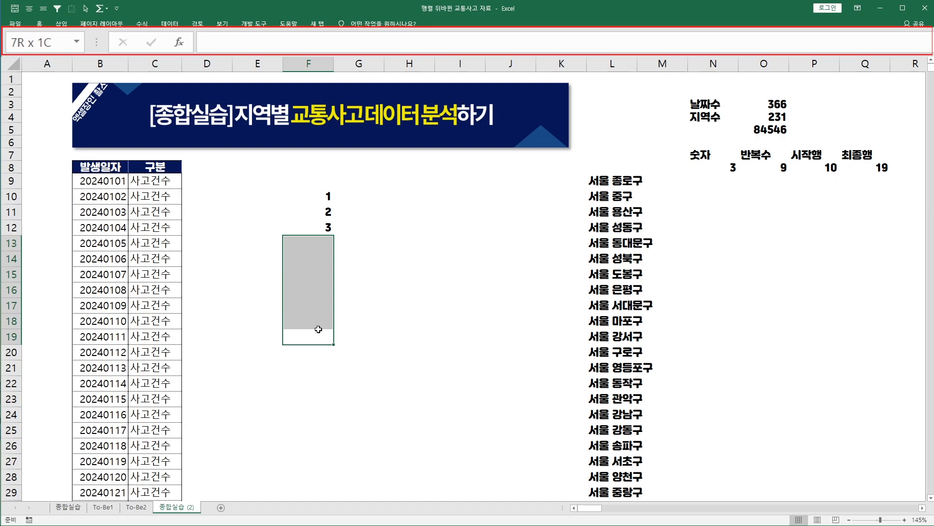
{"action": "key", "text": "shift+Up"}
{"action": "key", "text": "shift+Up"}
{"action": "key", "text": "shift+Up"}
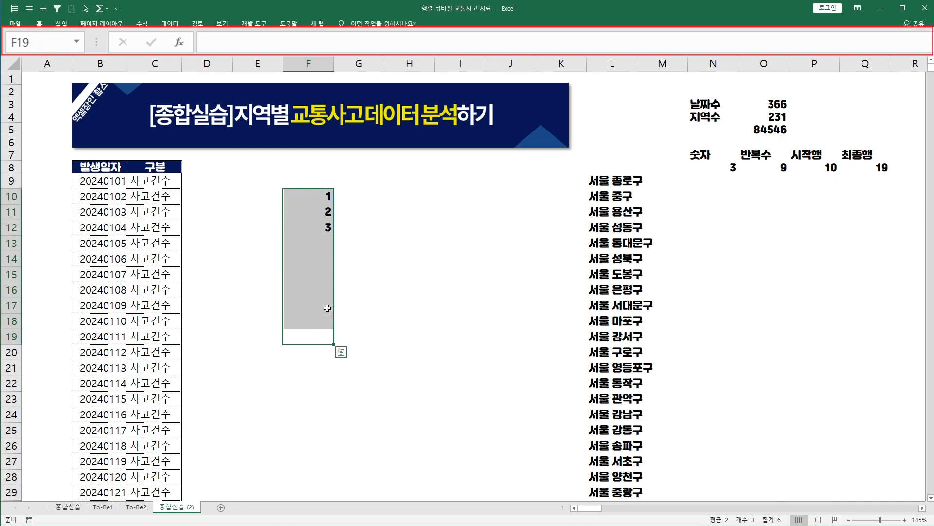
{"action": "left_click", "coordinate": [319, 338]}
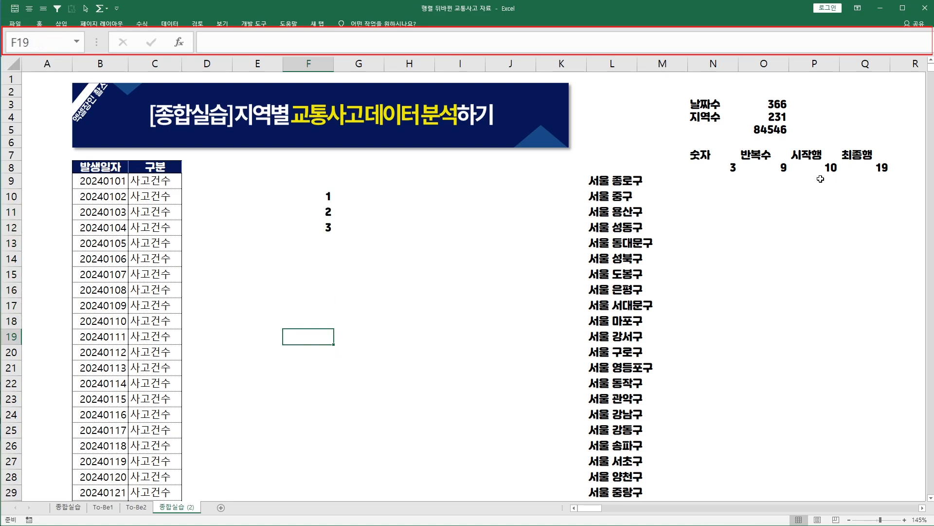
Step: Copy F10:F12 and try to paste the repeating numbers into F13:F19
{"action": "left_click", "coordinate": [860, 168]}
{"action": "left_click_drag", "start_coordinate": [327, 194], "coordinate": [329, 228]}
{"action": "key", "text": "ctrl+c"}
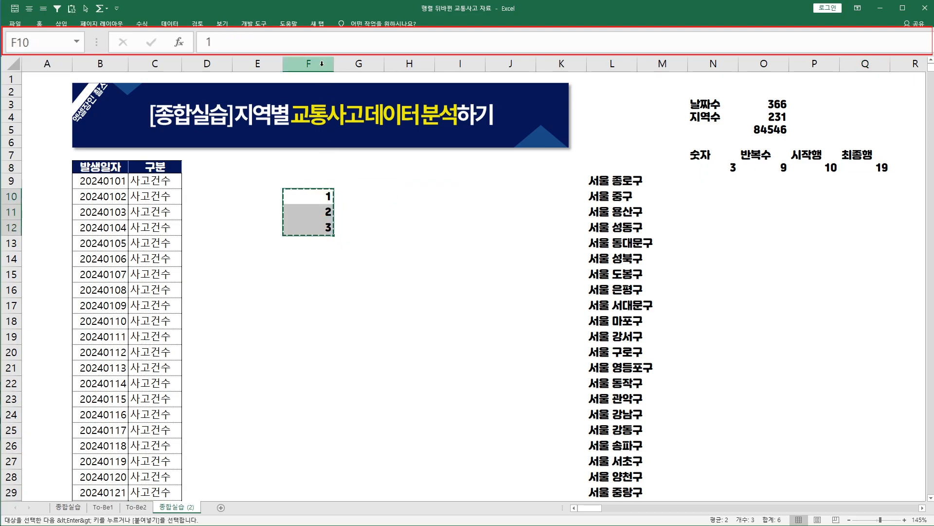
{"action": "left_click", "coordinate": [33, 43]}
{"action": "type", "text": "F19"}
{"action": "key", "text": "Return"}
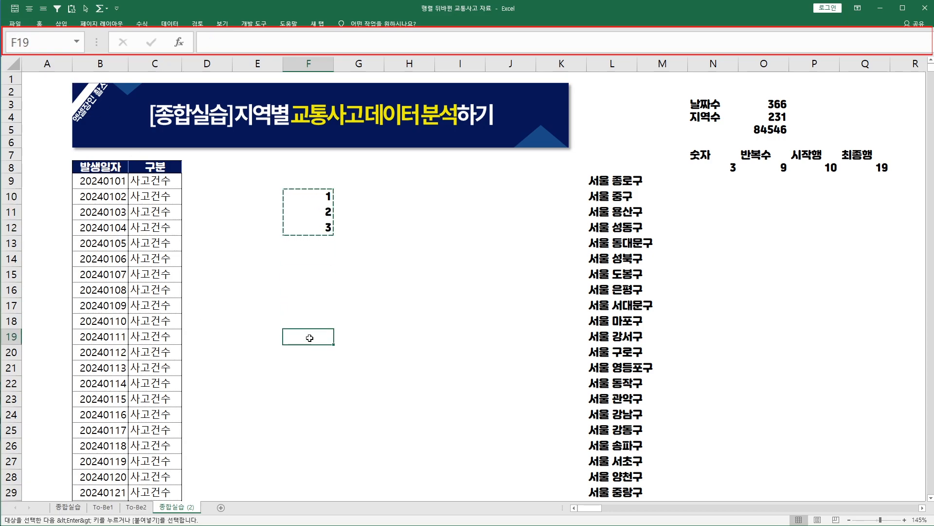
{"action": "key", "text": "ctrl+shift+Up"}
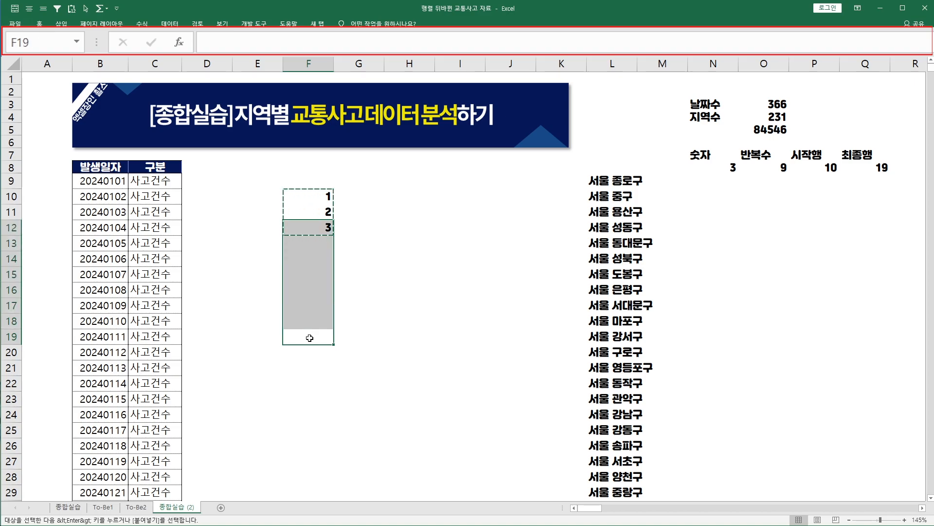
{"action": "key", "text": "shift+Down"}
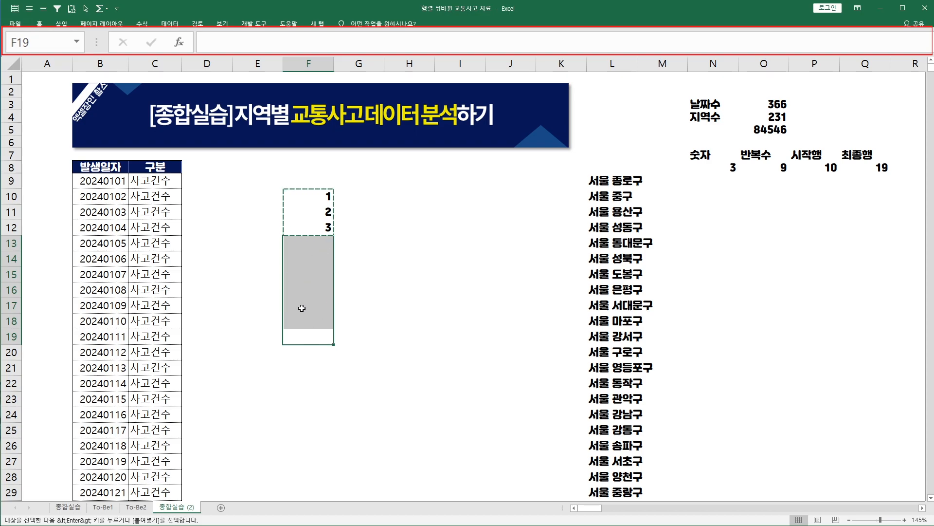
{"action": "key", "text": "ctrl+v"}
{"action": "key", "text": "ctrl"}
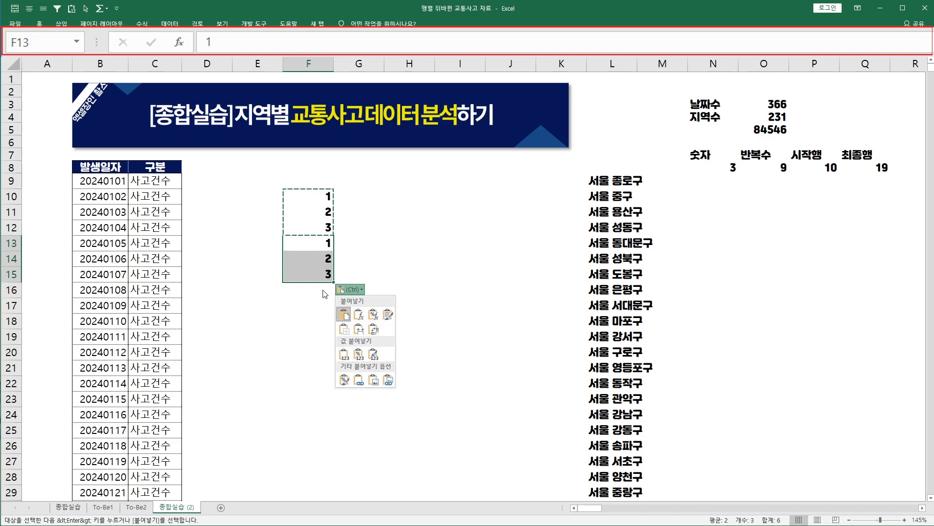
{"action": "key", "text": "Escape"}
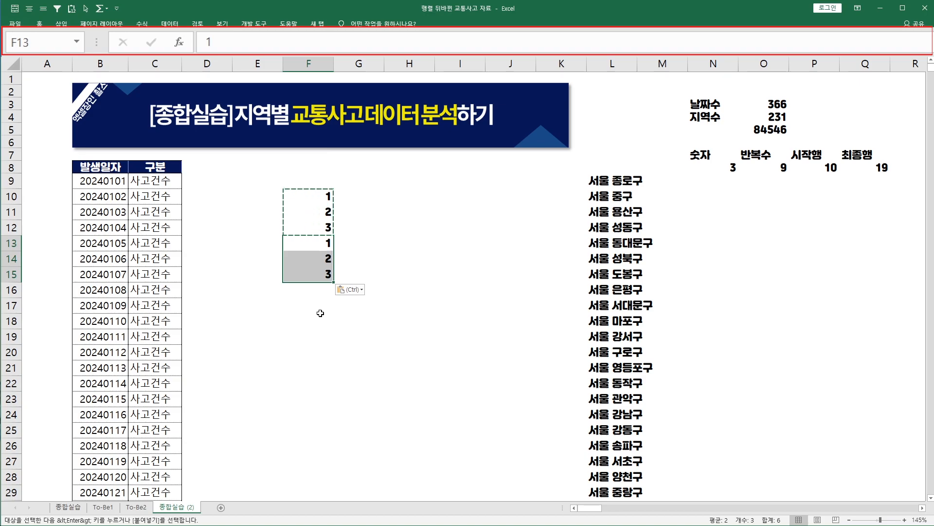
Step: Compare the remaining cells F16:F19 with the number block F10:F12, the start row and the repeat count
{"action": "left_click", "coordinate": [318, 332]}
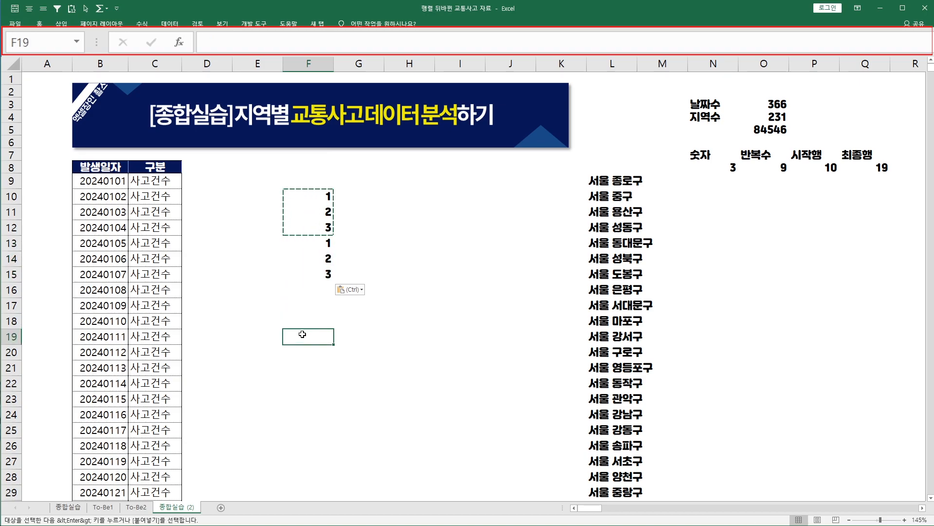
{"action": "left_click", "coordinate": [324, 284], "text": "shift"}
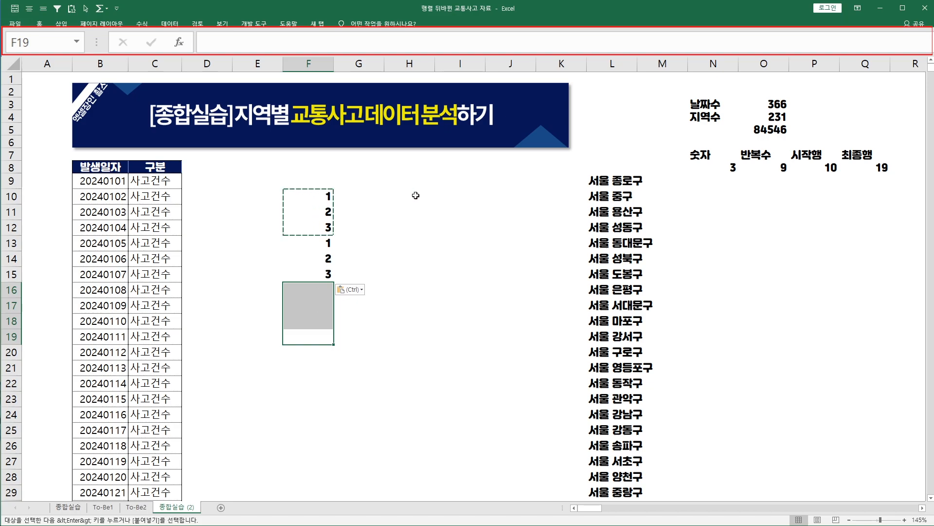
{"action": "left_click", "coordinate": [818, 168]}
{"action": "left_click", "coordinate": [314, 194]}
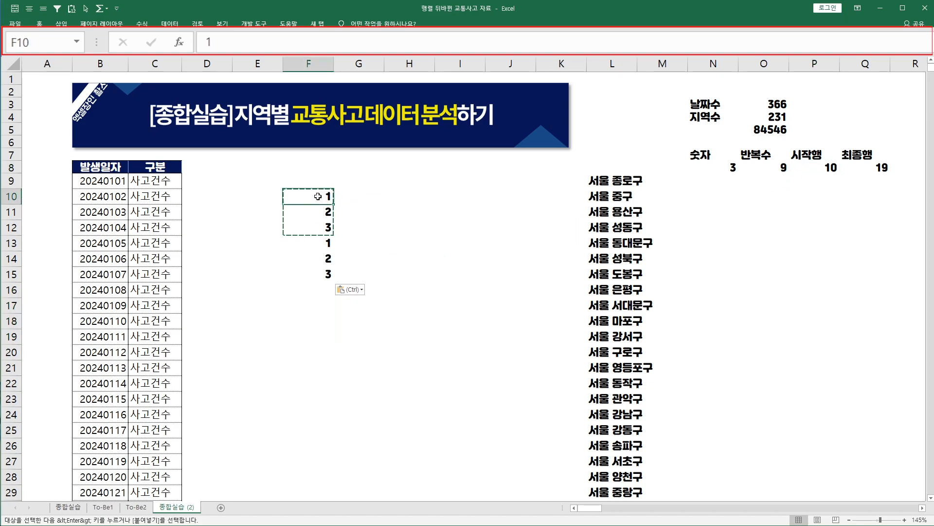
{"action": "left_click_drag", "start_coordinate": [318, 197], "coordinate": [321, 226]}
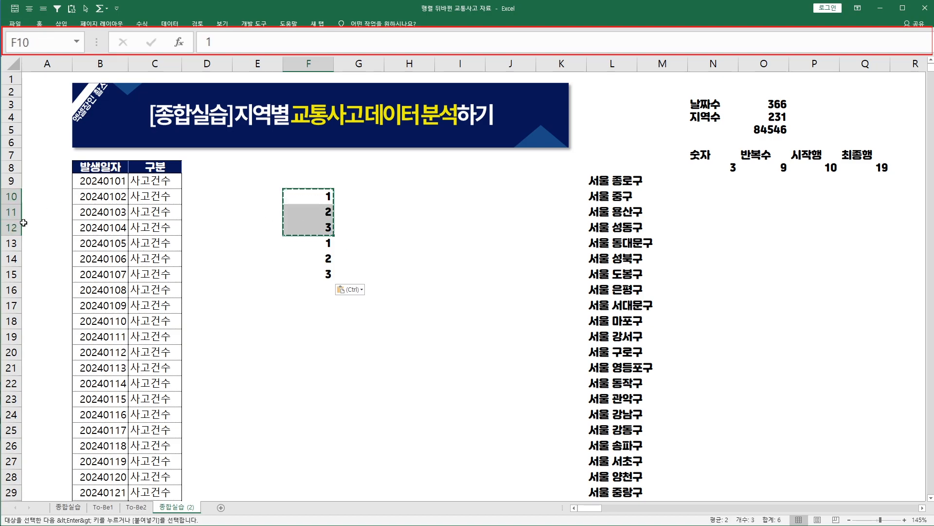
{"action": "left_click", "coordinate": [754, 168]}
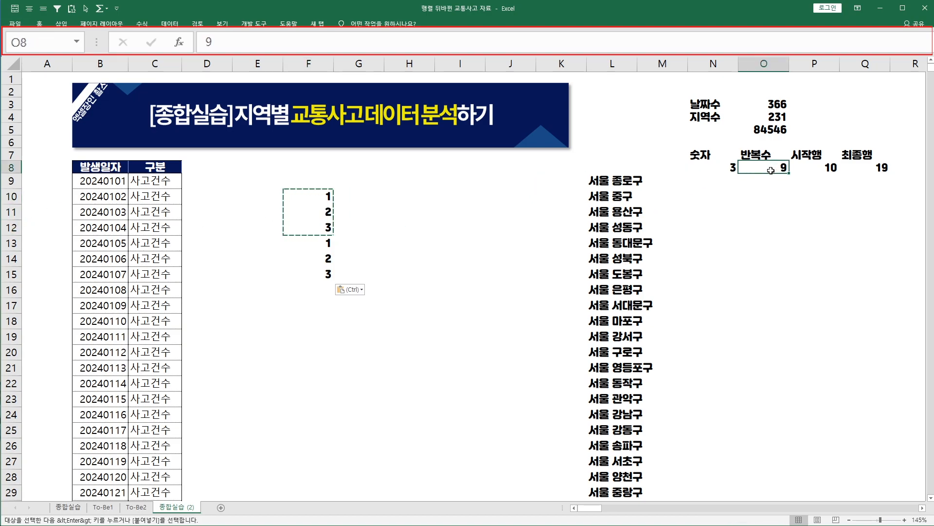
{"action": "left_click", "coordinate": [314, 194]}
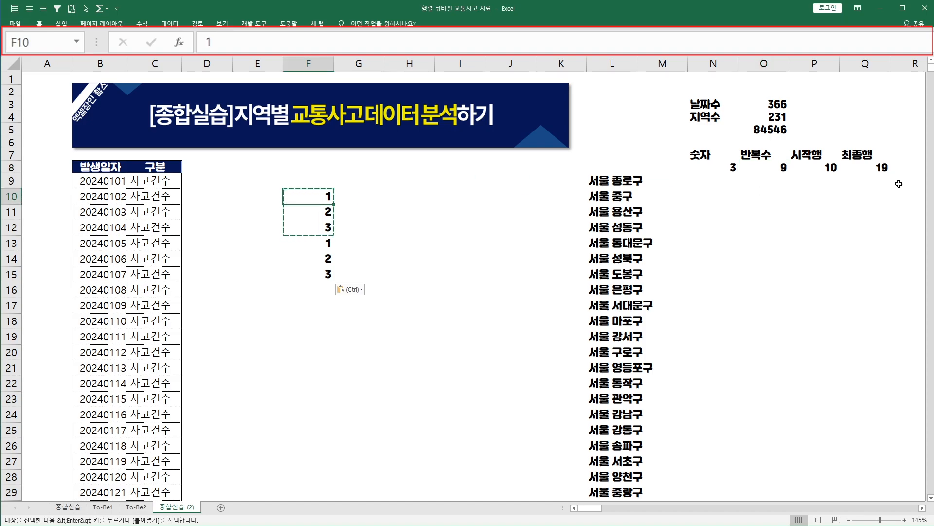
Step: Correct the 최종행 formula in Q8 to =P8+O8-1
{"action": "left_click", "coordinate": [869, 157]}
{"action": "left_click", "coordinate": [865, 166]}
{"action": "double_click", "coordinate": [868, 167]}
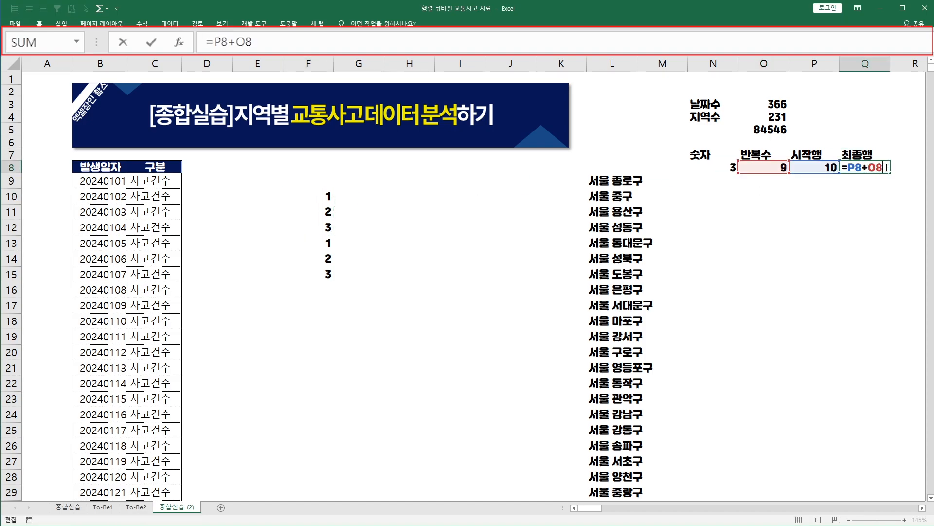
{"action": "type", "text": "-1"}
{"action": "key", "text": "Return"}
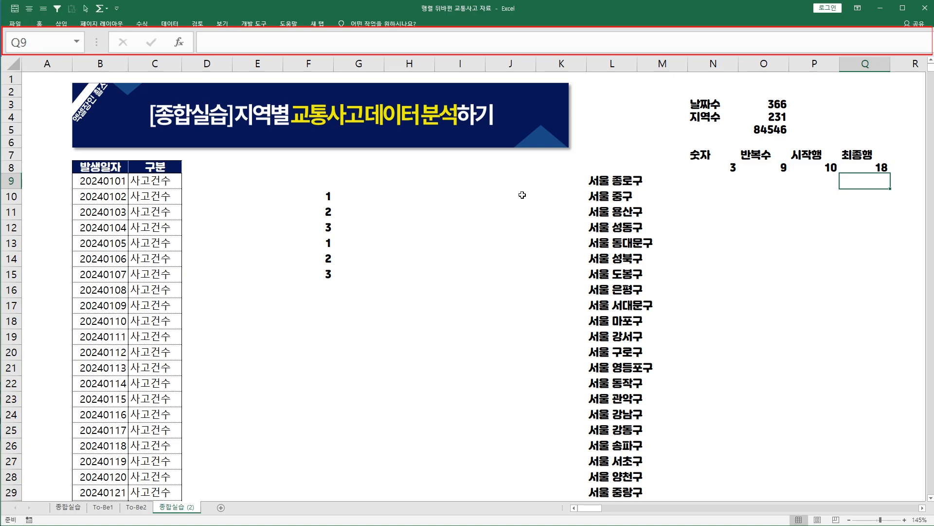
Step: Recheck F10:F12 against the 최종행 value and clear the pasted numbers in F13:F15
{"action": "left_click", "coordinate": [331, 197]}
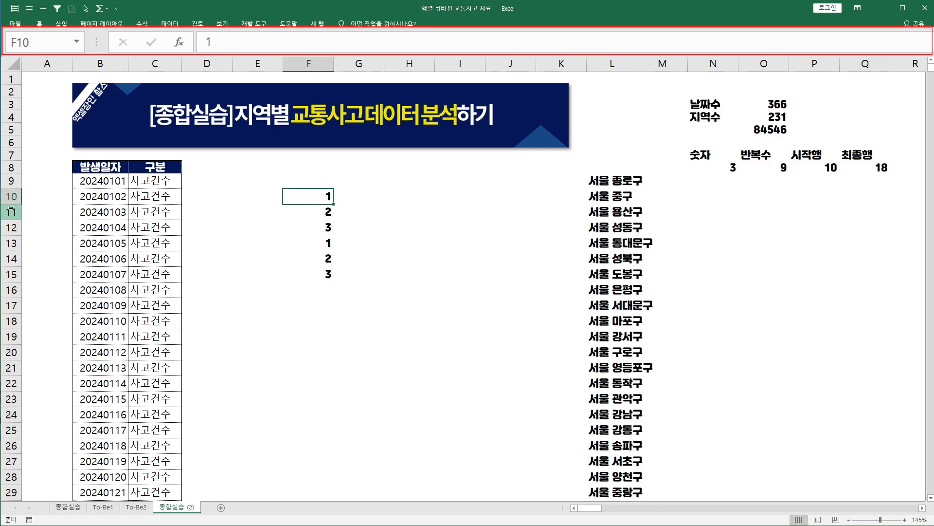
{"action": "left_click_drag", "start_coordinate": [318, 195], "coordinate": [317, 229]}
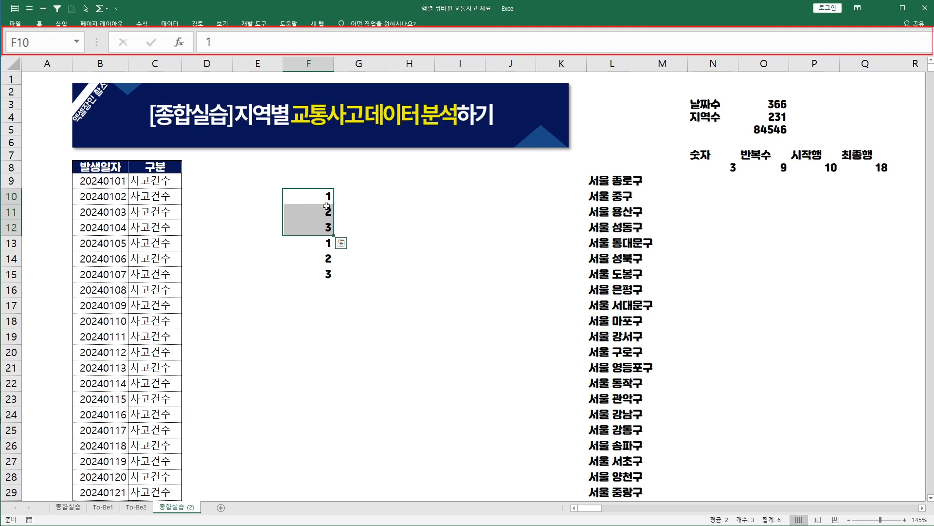
{"action": "left_click", "coordinate": [881, 166]}
{"action": "left_click", "coordinate": [321, 196]}
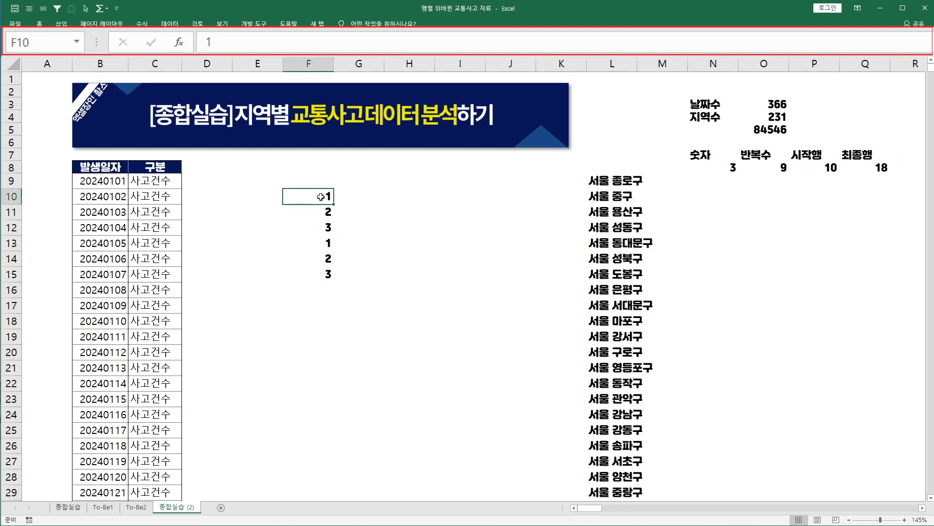
{"action": "left_click_drag", "start_coordinate": [322, 244], "coordinate": [320, 287]}
{"action": "key", "text": "Delete"}
{"action": "left_click", "coordinate": [356, 230]}
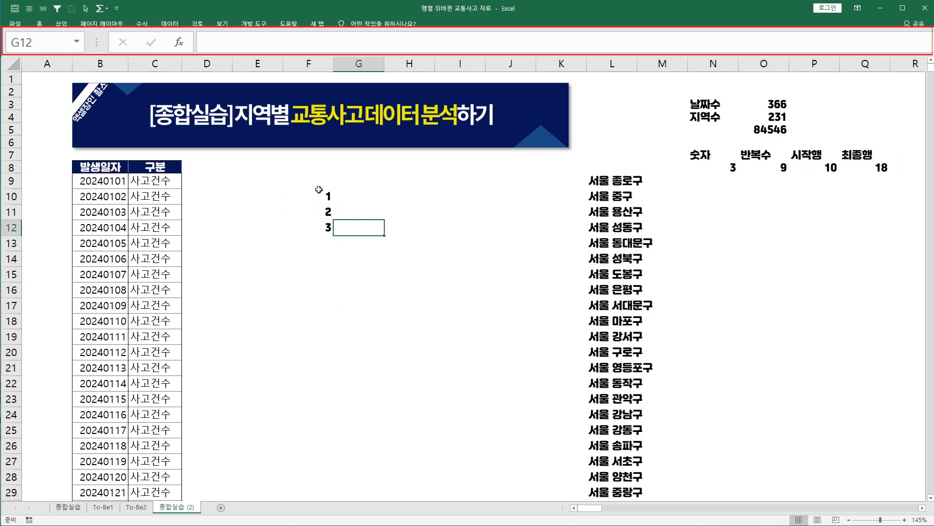
Step: Copy F10:F12 and paste it across F13:F18, from the row given by 최종행 up to the numbers
{"action": "left_click_drag", "start_coordinate": [320, 193], "coordinate": [323, 231]}
{"action": "key", "text": "ctrl+c"}
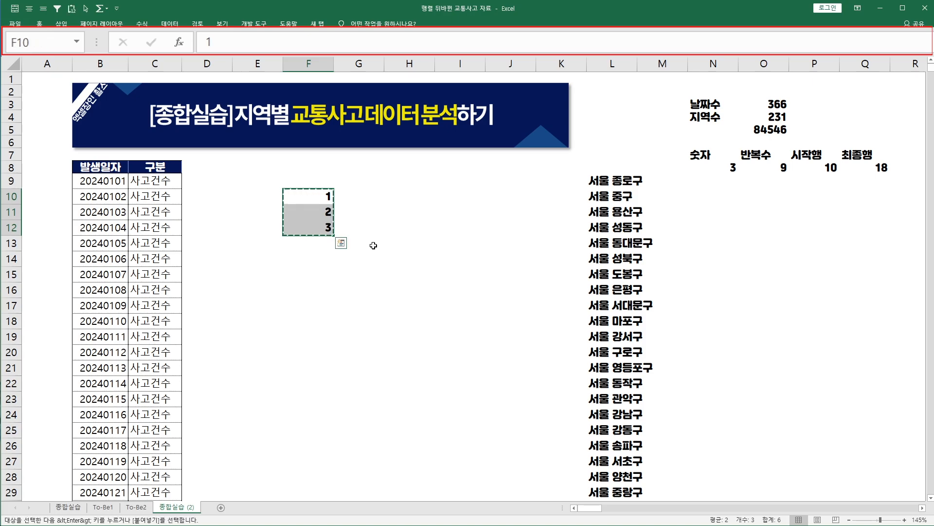
{"action": "left_click", "coordinate": [68, 46]}
{"action": "type", "text": "F18"}
{"action": "key", "text": "Return"}
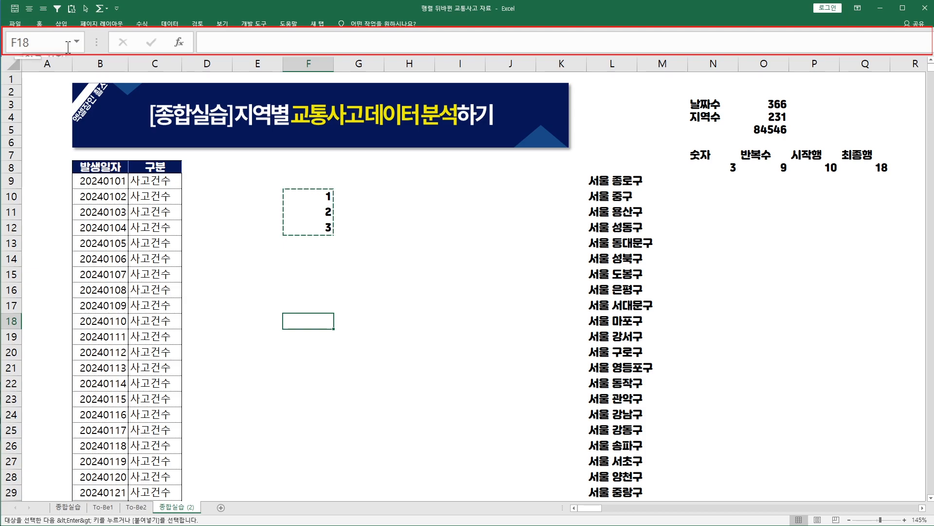
{"action": "key", "text": "ctrl+shift+Up"}
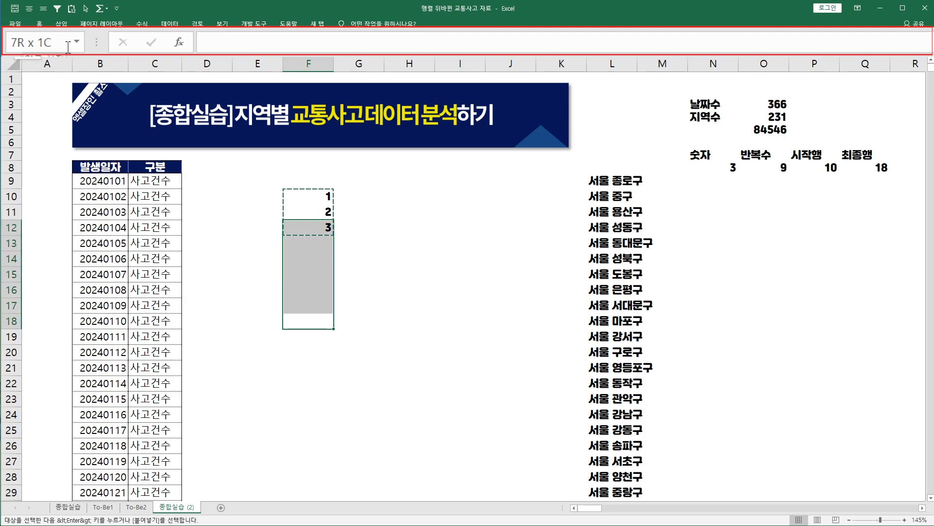
{"action": "key", "text": "shift+Down"}
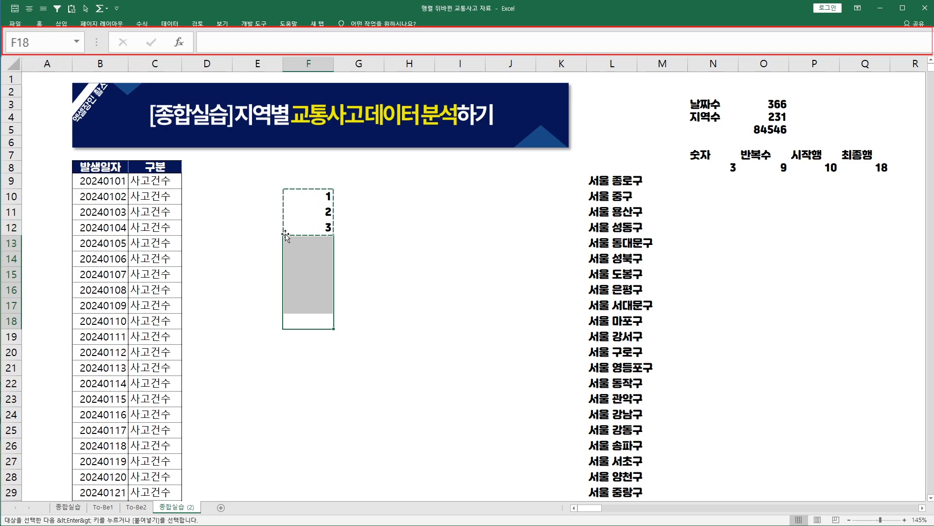
{"action": "key", "text": "ctrl+v"}
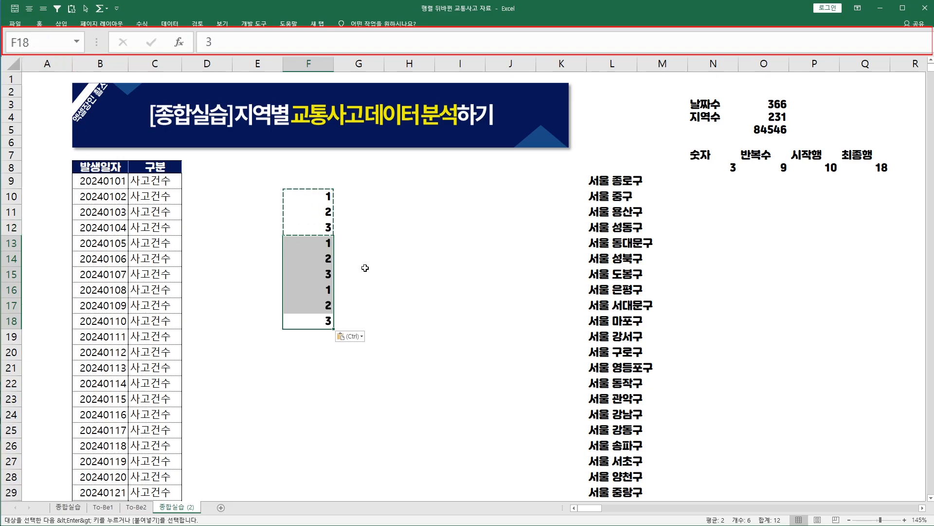
Step: Clear all the repeated numbers from F10:F18
{"action": "left_click_drag", "start_coordinate": [320, 196], "coordinate": [319, 322]}
{"action": "key", "text": "Delete"}
{"action": "left_click", "coordinate": [342, 228]}
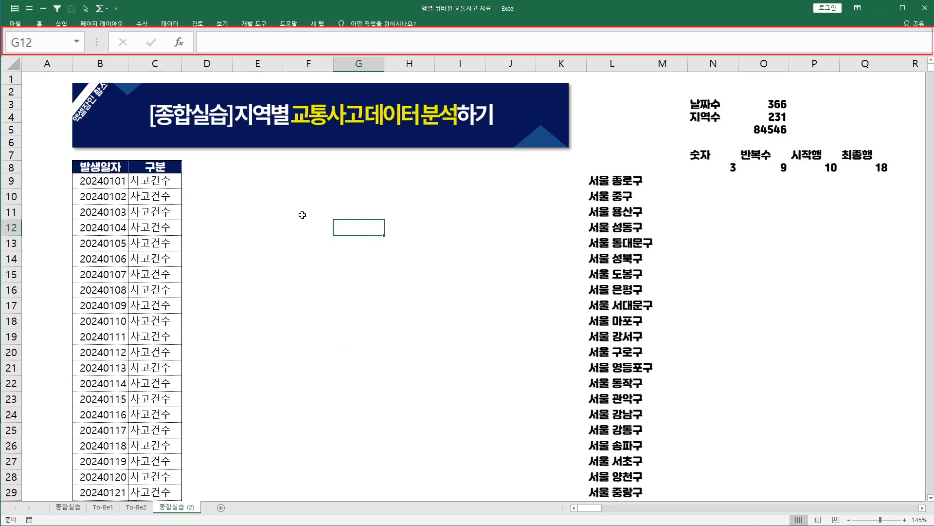
Step: Enter 366 in N9 under 숫자 as the count of dates to repeat
{"action": "left_click", "coordinate": [731, 167]}
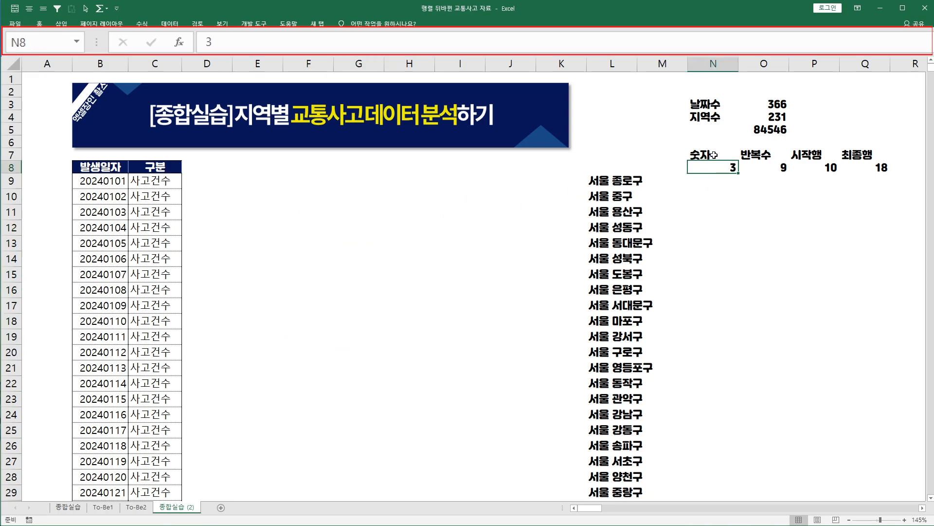
{"action": "left_click_drag", "start_coordinate": [108, 180], "coordinate": [105, 307]}
{"action": "left_click", "coordinate": [728, 179]}
{"action": "type", "text": "366"}
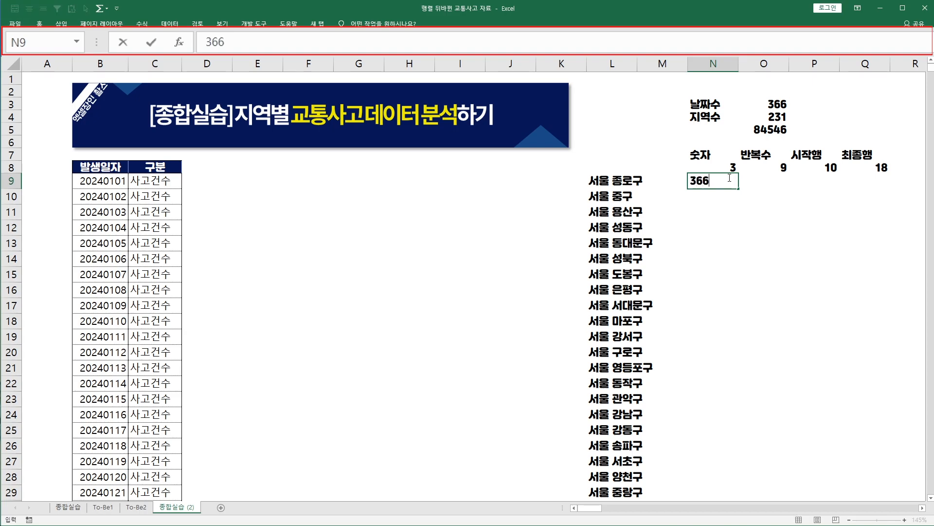
{"action": "key", "text": "Return"}
{"action": "key", "text": "Up"}
{"action": "key", "text": "Right"}
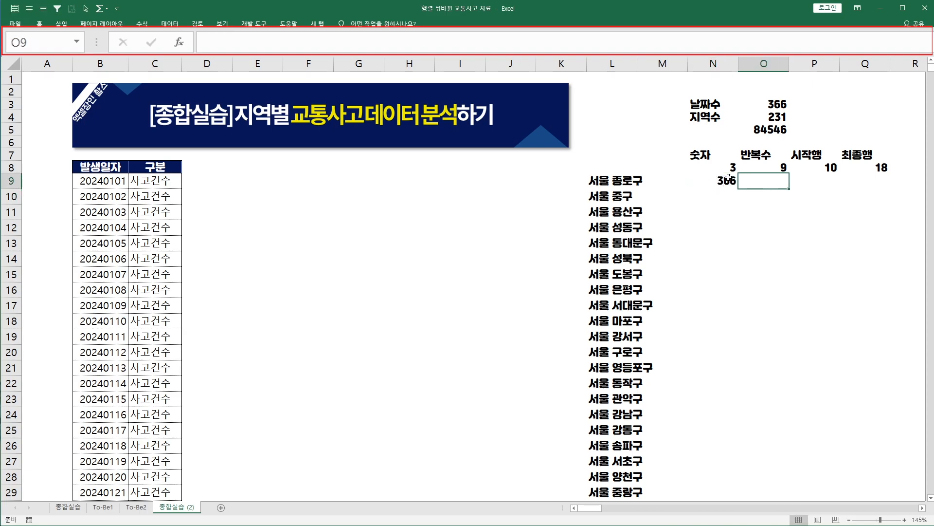
Step: Enter 84546 in O9 under 반복수, matching the product of 날짜수 and 지역수 in O5
{"action": "left_click", "coordinate": [770, 128]}
{"action": "left_click", "coordinate": [779, 190]}
{"action": "left_click", "coordinate": [785, 180]}
{"action": "type", "text": "84546"}
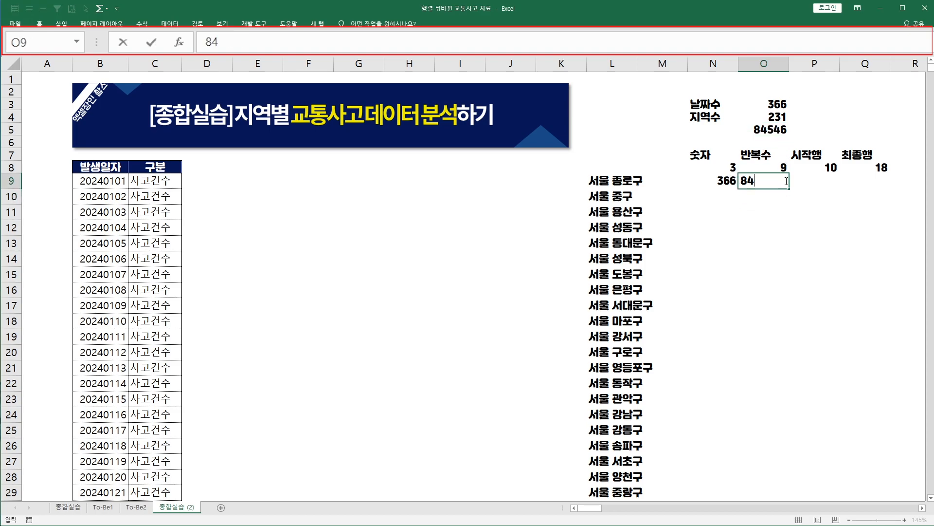
{"action": "key", "text": "Return"}
Step: Set the 시작행 in P9 to 9, the row of the first date in column B
{"action": "left_click", "coordinate": [816, 186]}
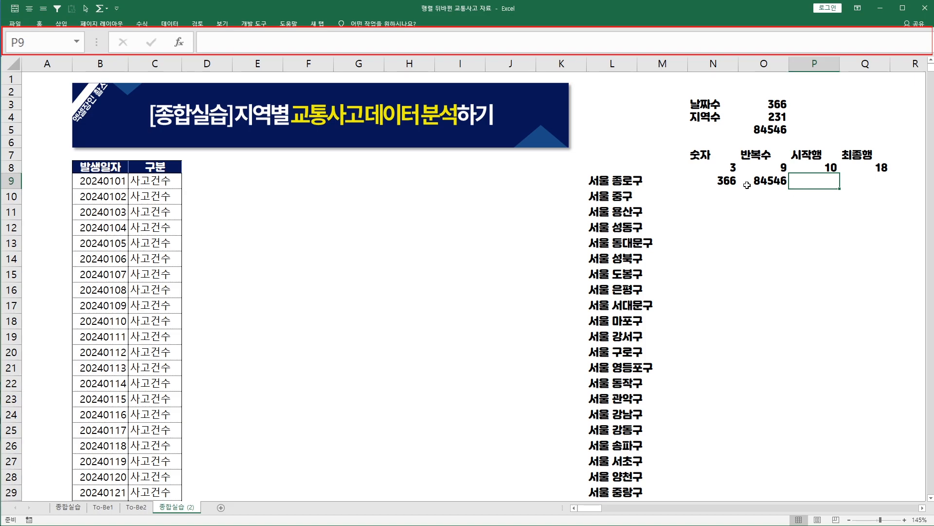
{"action": "left_click", "coordinate": [103, 183]}
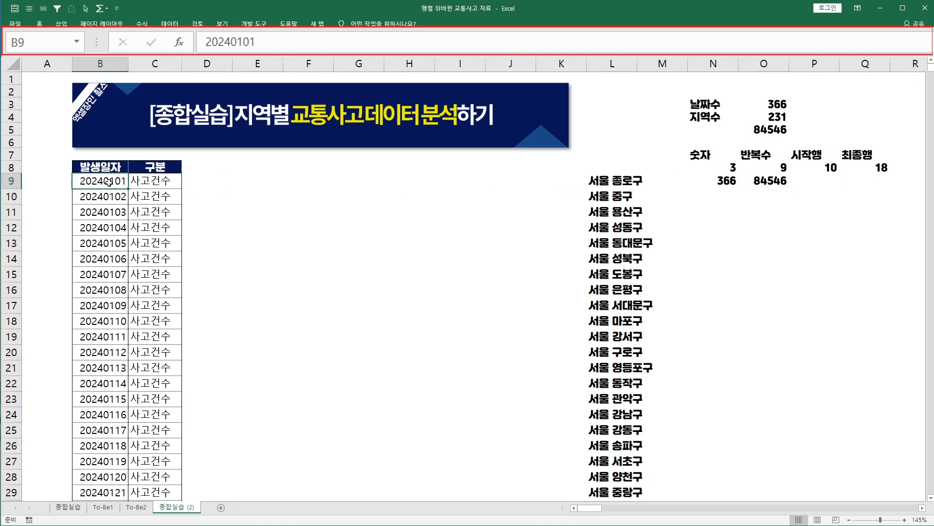
{"action": "left_click", "coordinate": [827, 184]}
{"action": "type", "text": "9"}
{"action": "key", "text": "Return"}
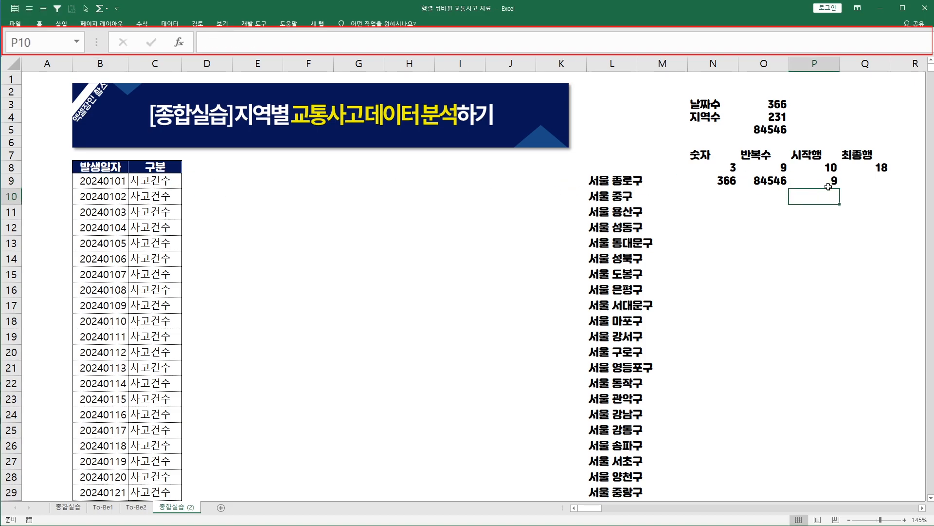
Step: Copy the 최종행 formula from Q8 into Q9 to calculate the final row for the dates
{"action": "key", "text": "Right"}
{"action": "key", "text": "Up"}
{"action": "key", "text": "Up"}
{"action": "key", "text": "F2"}
{"action": "key", "text": "Escape"}
{"action": "key", "text": "ctrl+c"}
{"action": "left_click", "coordinate": [877, 179]}
{"action": "key", "text": "ctrl+v"}
{"action": "key", "text": "Escape"}
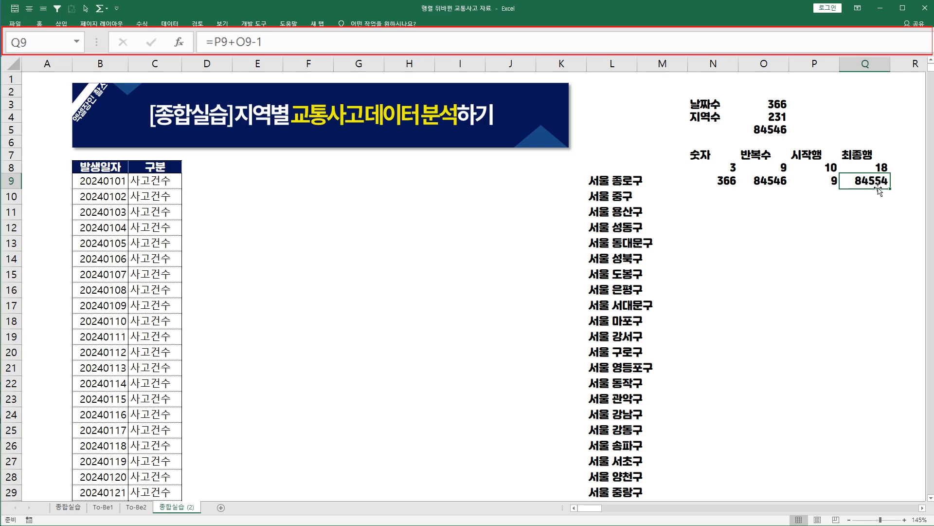
Step: Copy the dates in B9:B374 and paste them repeatedly from B375 through B84554
{"action": "left_click", "coordinate": [99, 187]}
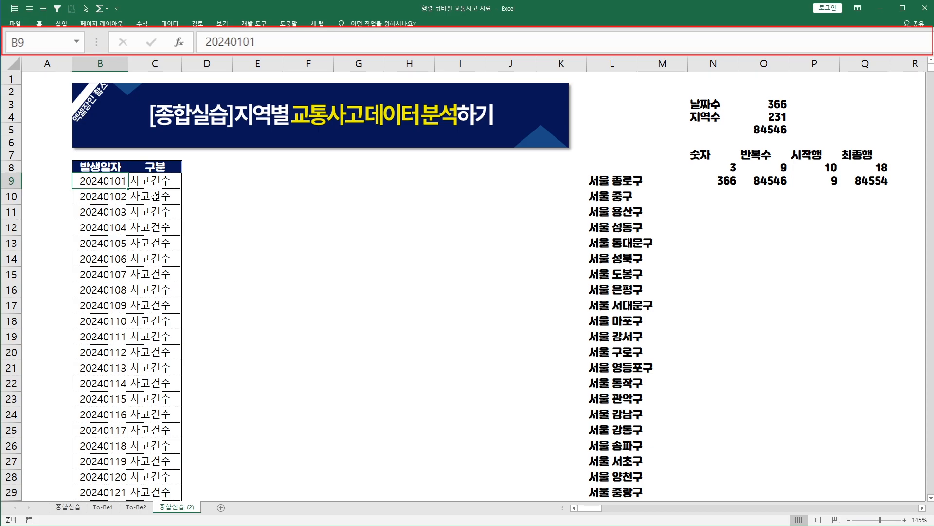
{"action": "key", "text": "ctrl+shift+Down"}
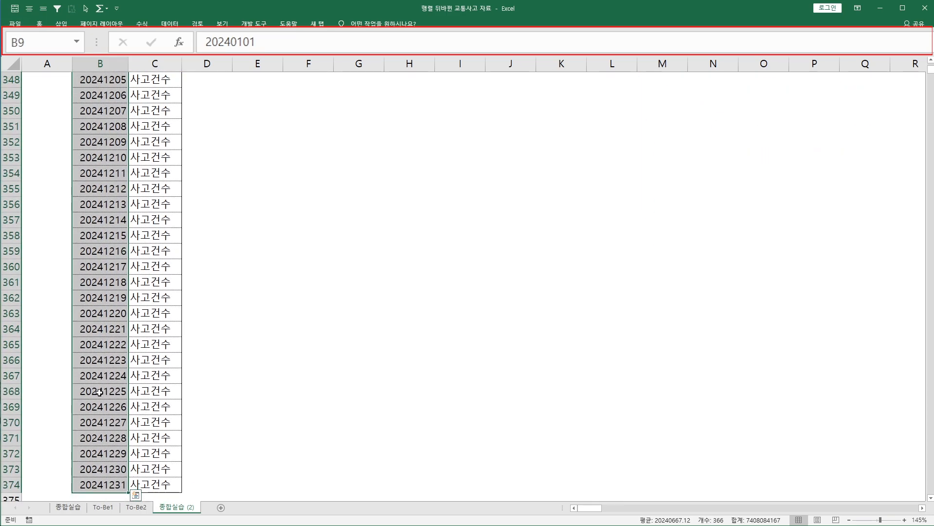
{"action": "key", "text": "ctrl+c"}
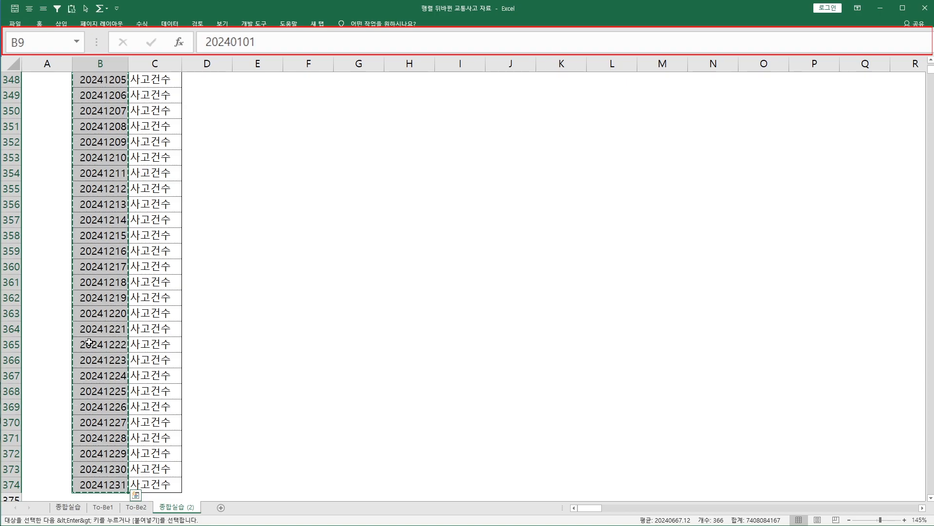
{"action": "key", "text": "ctrl+Up"}
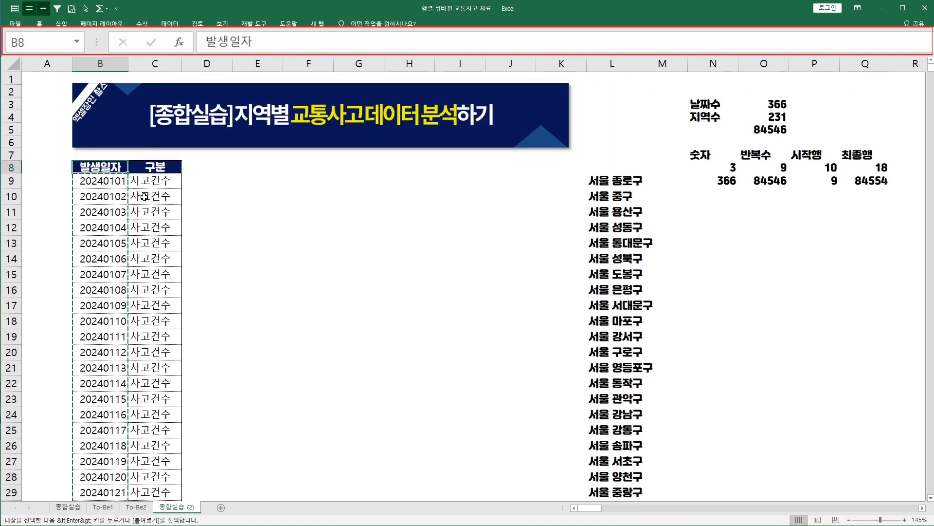
{"action": "left_click", "coordinate": [44, 42]}
{"action": "type", "text": "B84554"}
{"action": "key", "text": "Return"}
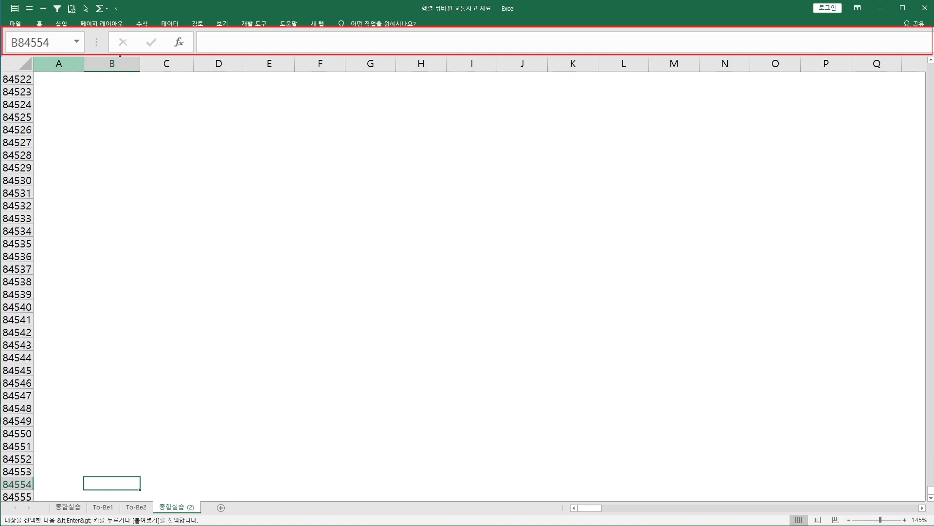
{"action": "key", "text": "shift+Up"}
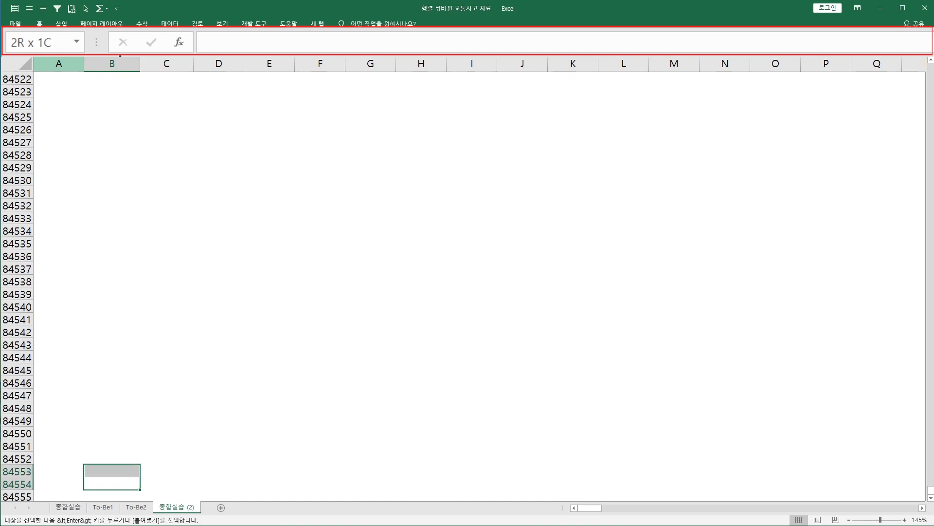
{"action": "key", "text": "ctrl+shift+Up"}
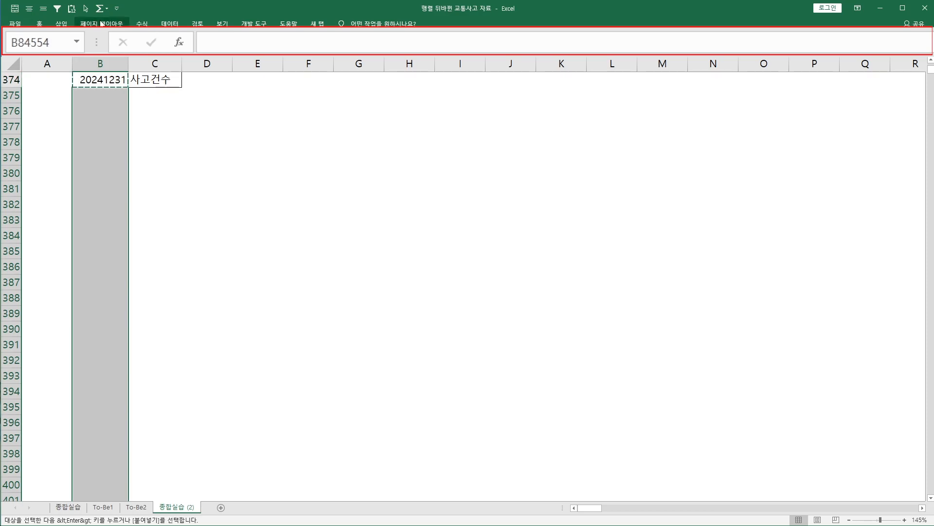
{"action": "key", "text": "ctrl+v"}
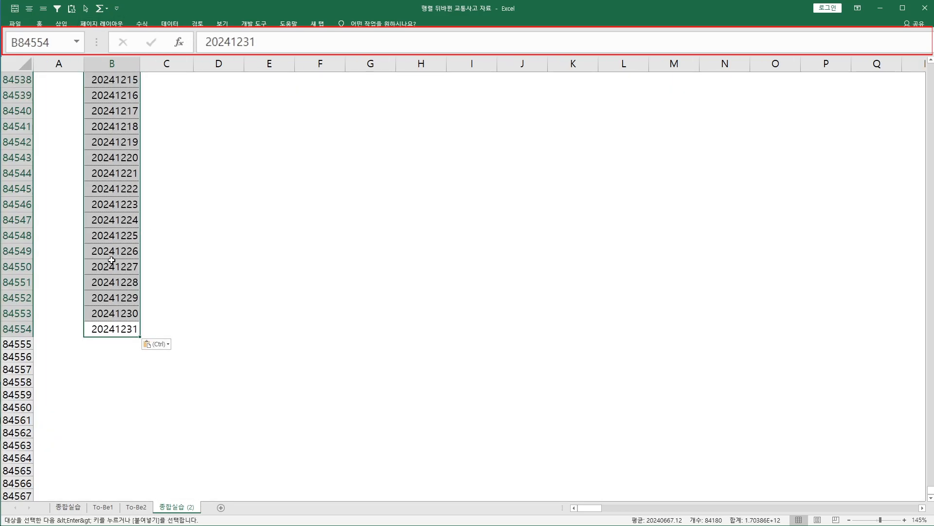
Step: Check where the pasted dates in column B begin and end, and clear the copy selection
{"action": "key", "text": "ctrl+Up"}
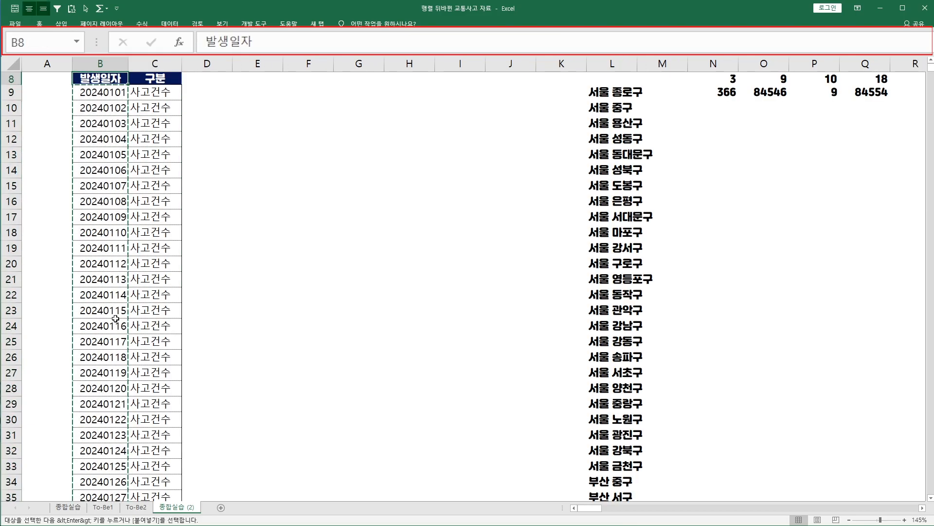
{"action": "key", "text": "ctrl+Down"}
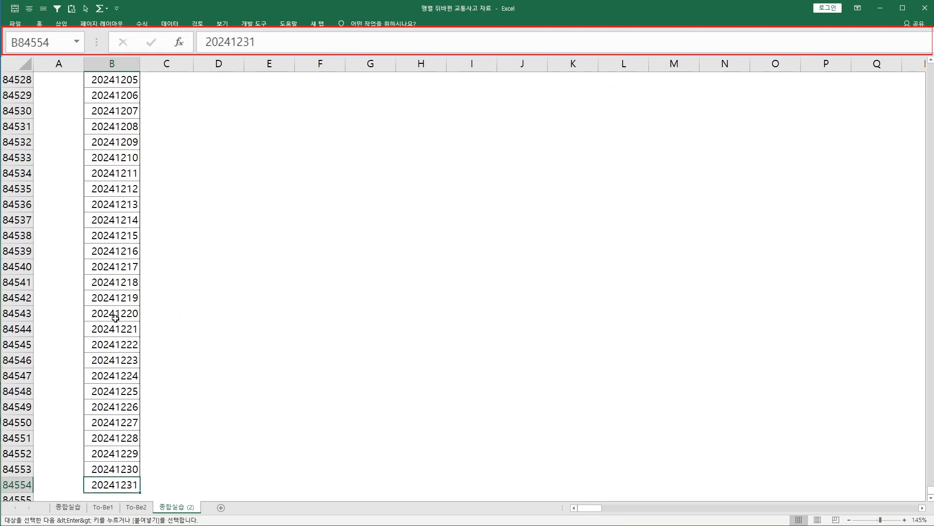
{"action": "key", "text": "Down"}
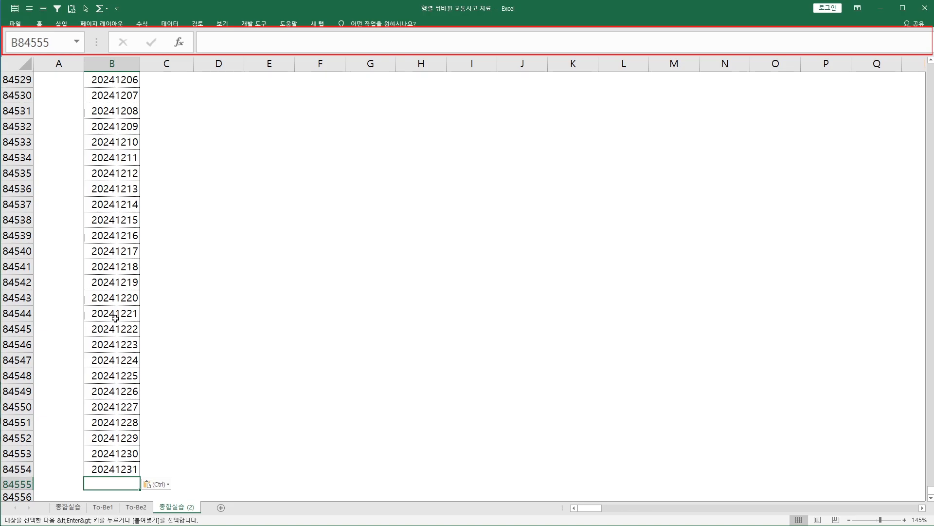
{"action": "key", "text": "ctrl+Up"}
{"action": "key", "text": "ctrl+Up"}
{"action": "left_click", "coordinate": [170, 212]}
{"action": "scroll", "coordinate": [224, 194], "scroll_direction": "up", "scroll_amount": 3}
{"action": "left_click", "coordinate": [205, 180]}
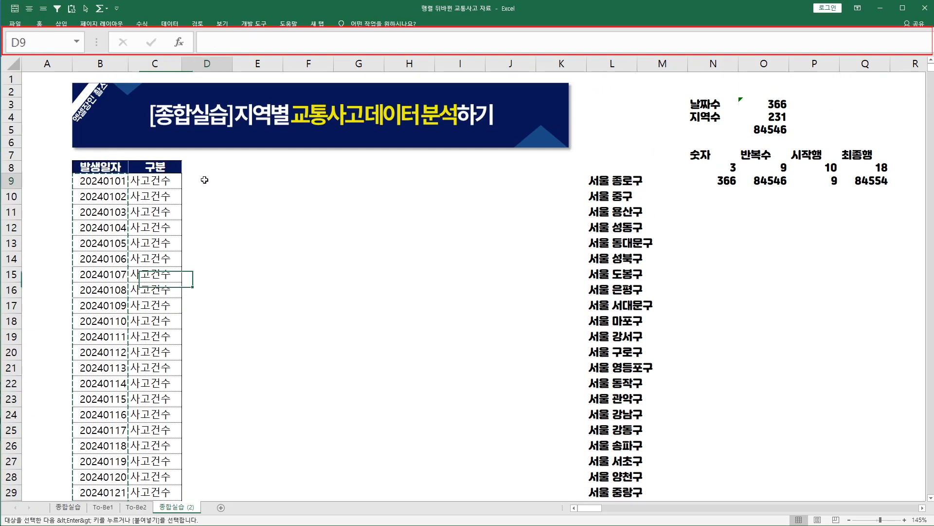
{"action": "key", "text": "Escape"}
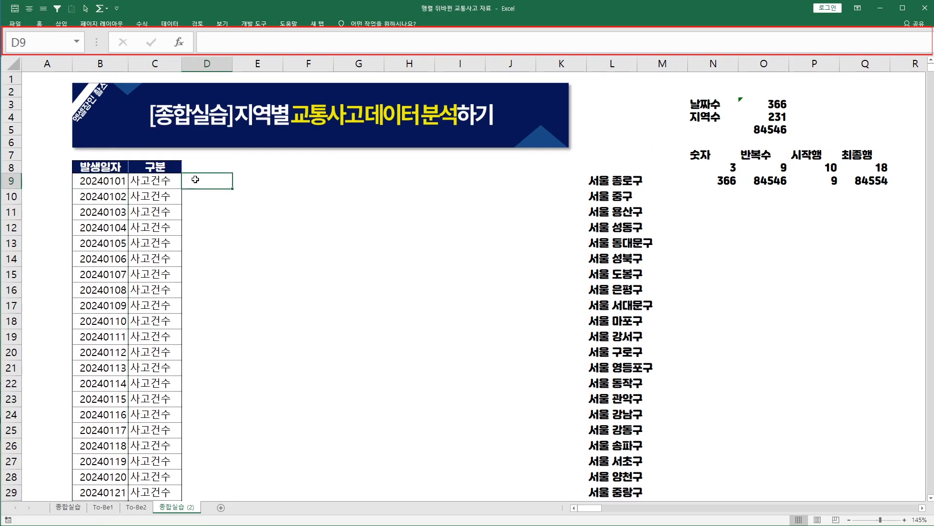
Step: Copy the 지역 header from C8 on the To-Be1 sheet into D8 on 종합실습 (2)
{"action": "left_click", "coordinate": [103, 506]}
{"action": "left_click", "coordinate": [167, 215]}
{"action": "key", "text": "ctrl+Up"}
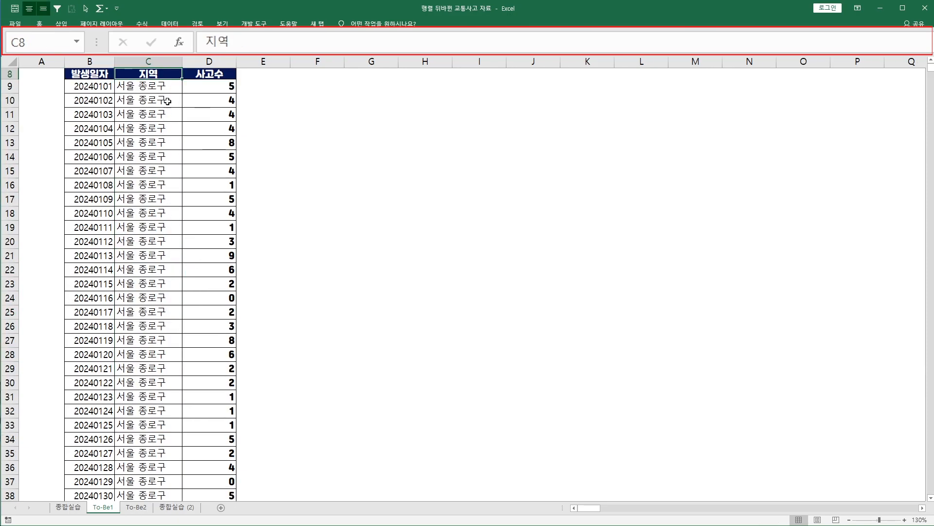
{"action": "key", "text": "ctrl+c"}
{"action": "scroll", "coordinate": [188, 184], "scroll_direction": "up", "scroll_amount": 3}
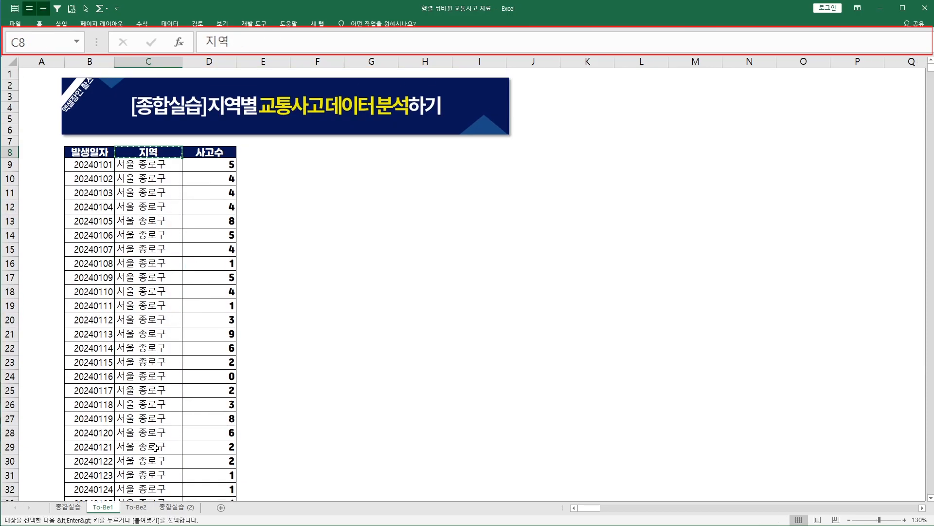
{"action": "left_click", "coordinate": [166, 507]}
{"action": "left_click", "coordinate": [207, 167]}
{"action": "key", "text": "ctrl+v"}
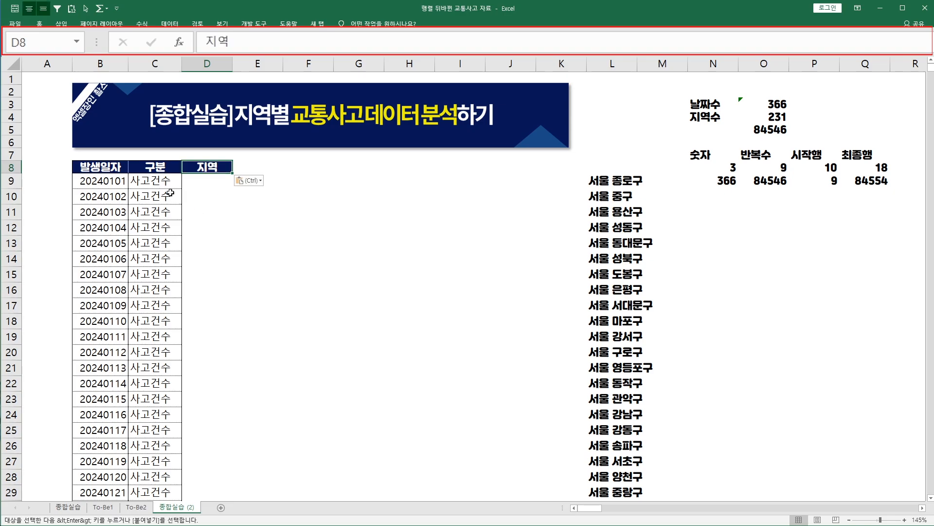
Step: Delete the entire 구분 column so that 지역 sits directly beside 발생일자
{"action": "left_click", "coordinate": [162, 177]}
{"action": "left_click", "coordinate": [158, 62]}
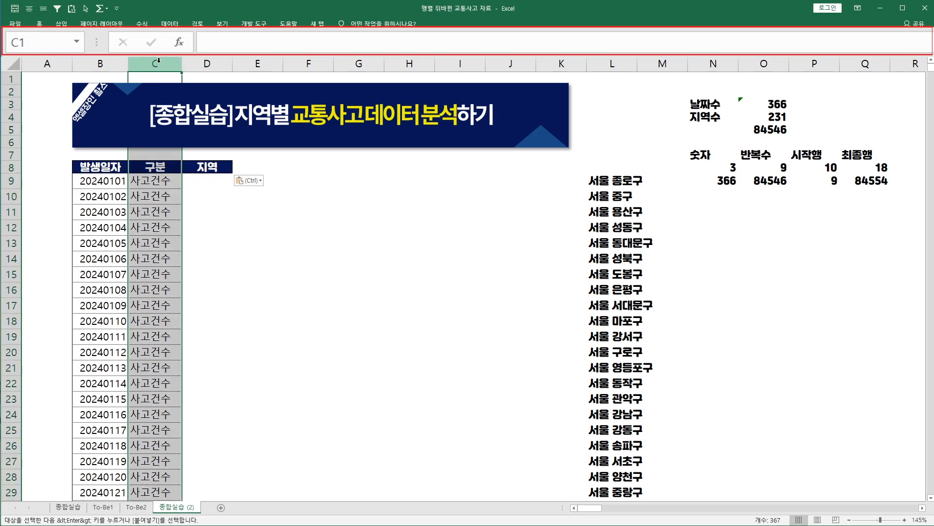
{"action": "right_click", "coordinate": [154, 62]}
{"action": "left_click", "coordinate": [168, 146]}
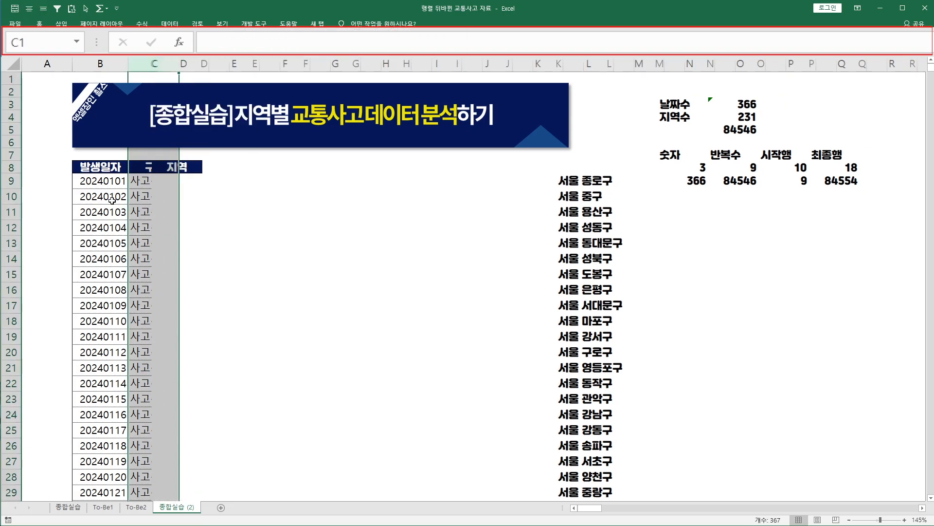
Step: Examine the region names in column K against the dates in column B to plan the 지역 column
{"action": "left_click", "coordinate": [154, 182]}
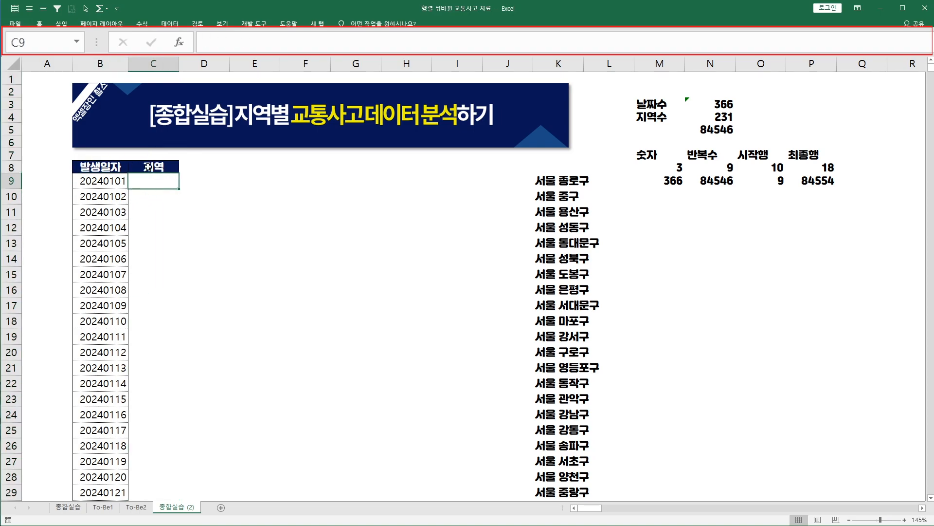
{"action": "left_click", "coordinate": [186, 181]}
{"action": "left_click_drag", "start_coordinate": [555, 182], "coordinate": [565, 245]}
{"action": "double_click", "coordinate": [556, 181]}
{"action": "left_click_drag", "start_coordinate": [111, 181], "coordinate": [111, 431]}
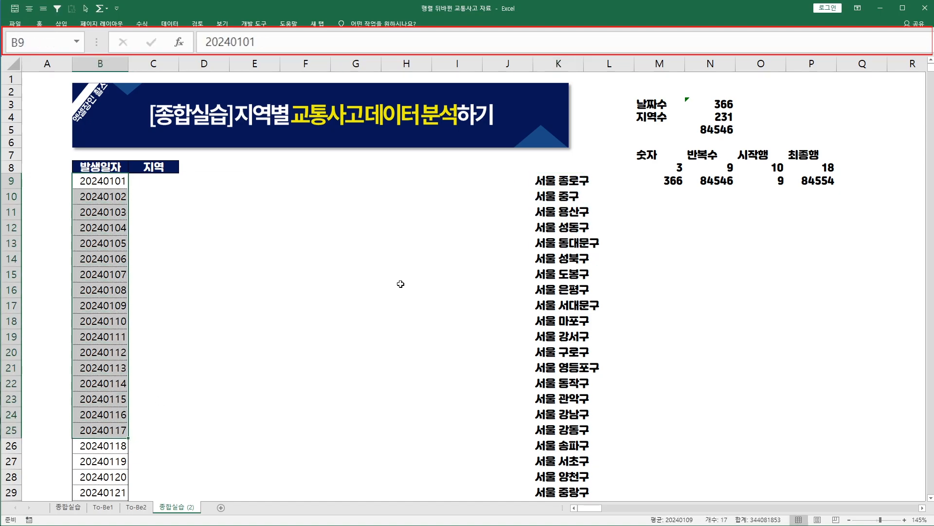
{"action": "left_click", "coordinate": [558, 180]}
{"action": "left_click", "coordinate": [556, 199]}
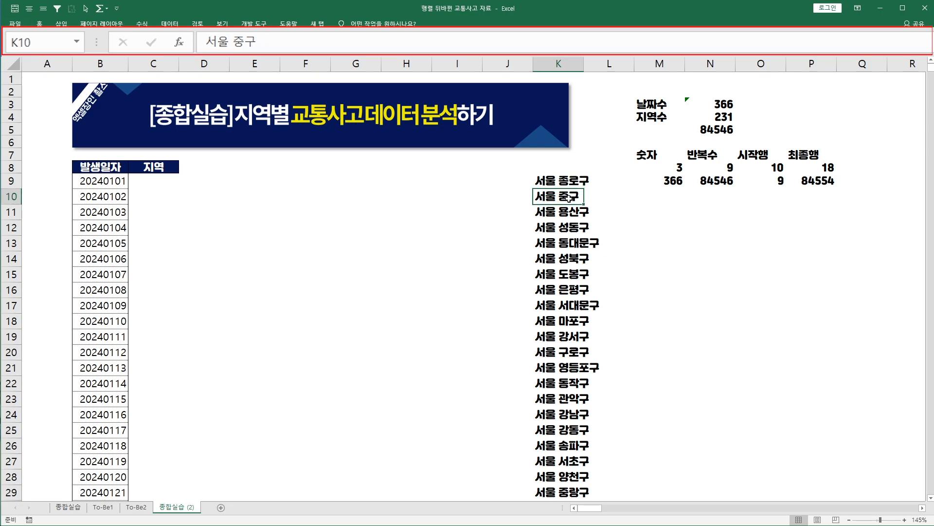
Step: Enter =ROW() in C9, fill it down to C14, and compare the results with the row numbers
{"action": "left_click", "coordinate": [143, 183]}
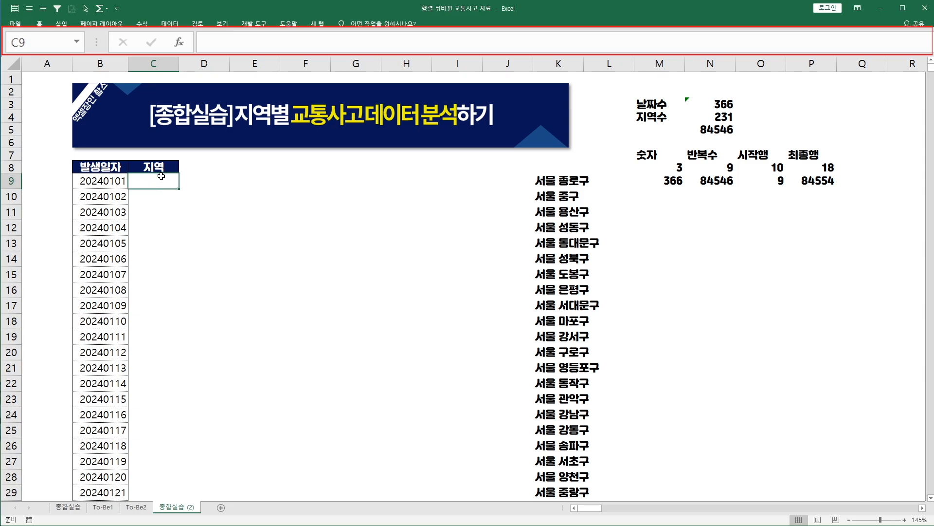
{"action": "type", "text": "="}
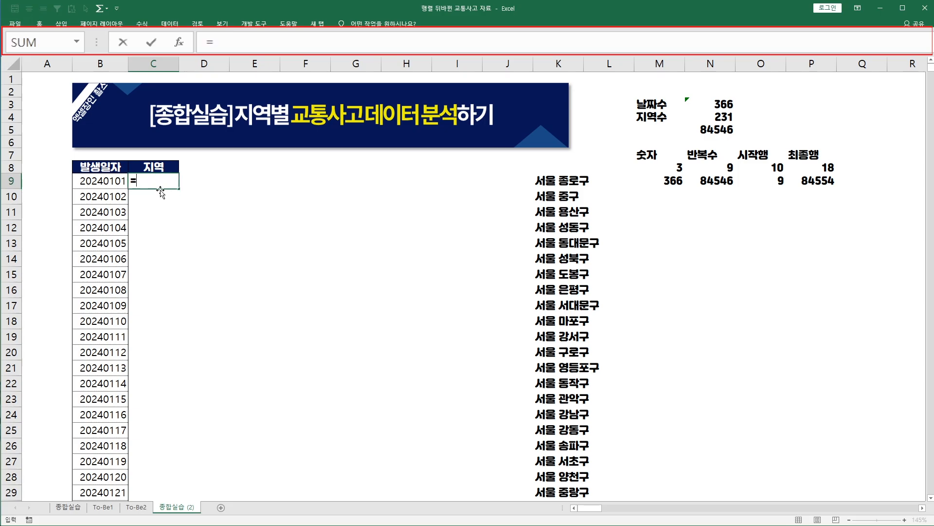
{"action": "type", "text": "ro"}
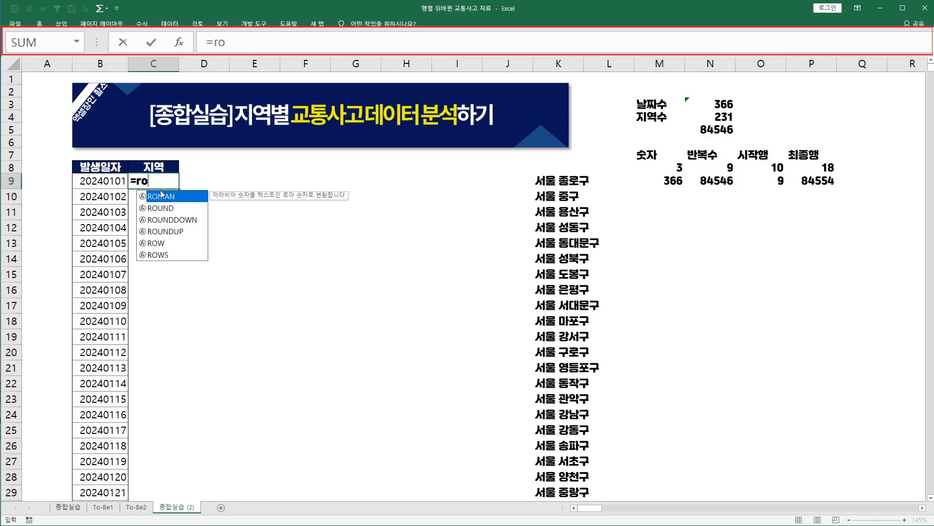
{"action": "type", "text": "w()"}
{"action": "key", "text": "Return"}
{"action": "key", "text": "Up"}
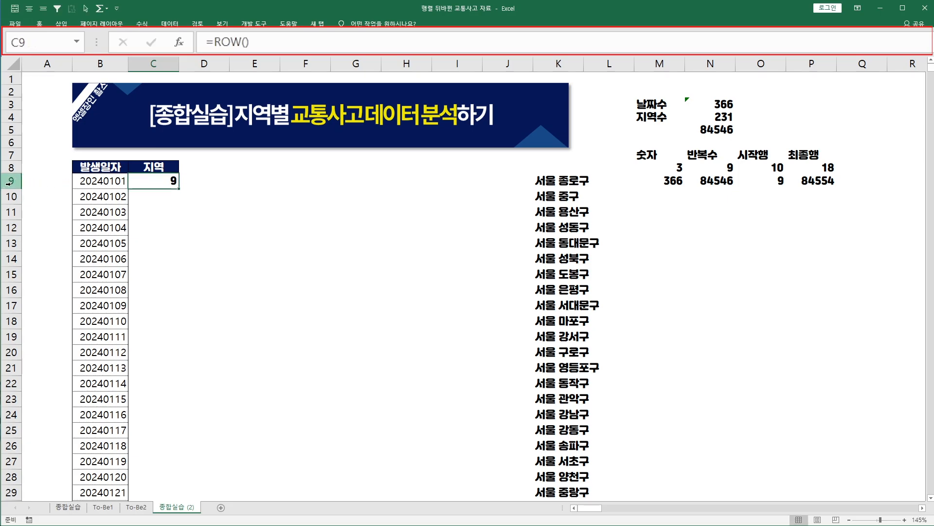
{"action": "left_click_drag", "start_coordinate": [177, 189], "coordinate": [177, 264]}
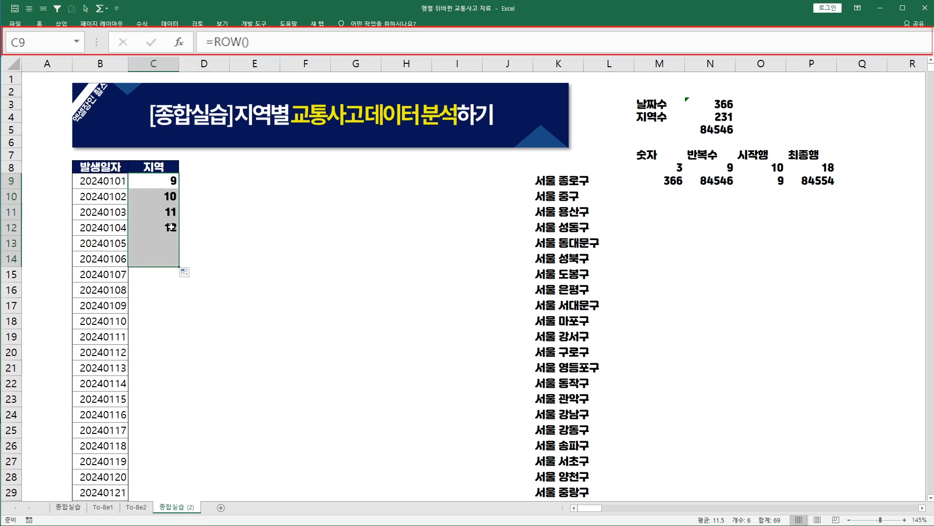
{"action": "key", "text": "Down"}
{"action": "key", "text": "Down"}
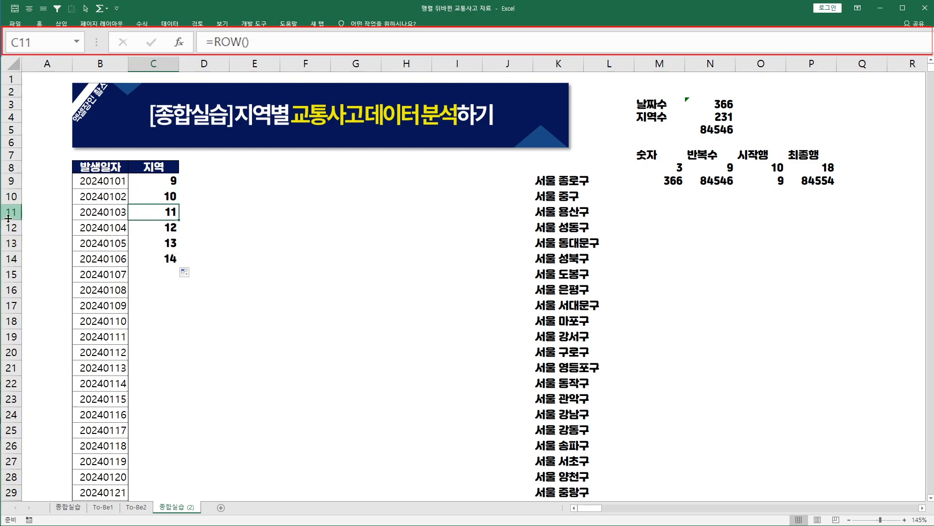
Step: Change the formula in C9 to =ROW()-9 and fill it down to C14
{"action": "left_click", "coordinate": [147, 245]}
{"action": "left_click", "coordinate": [161, 184]}
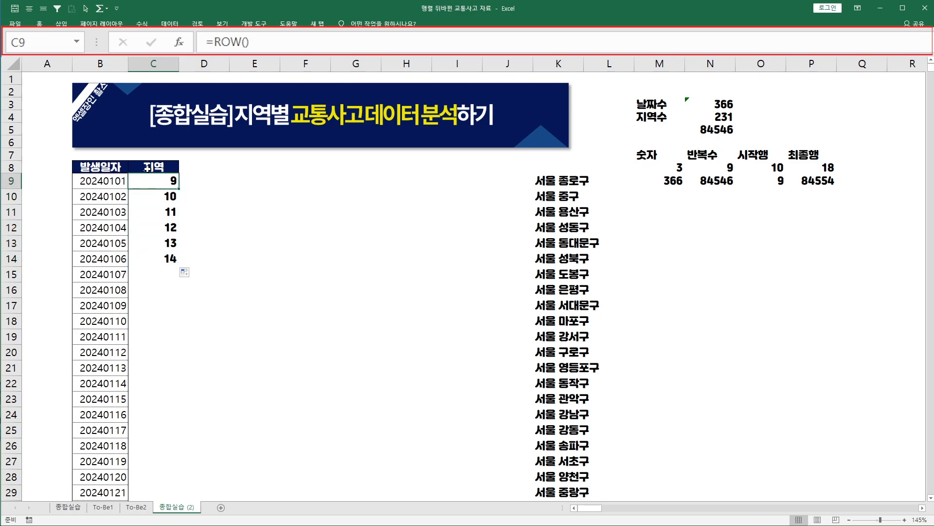
{"action": "left_click", "coordinate": [264, 43]}
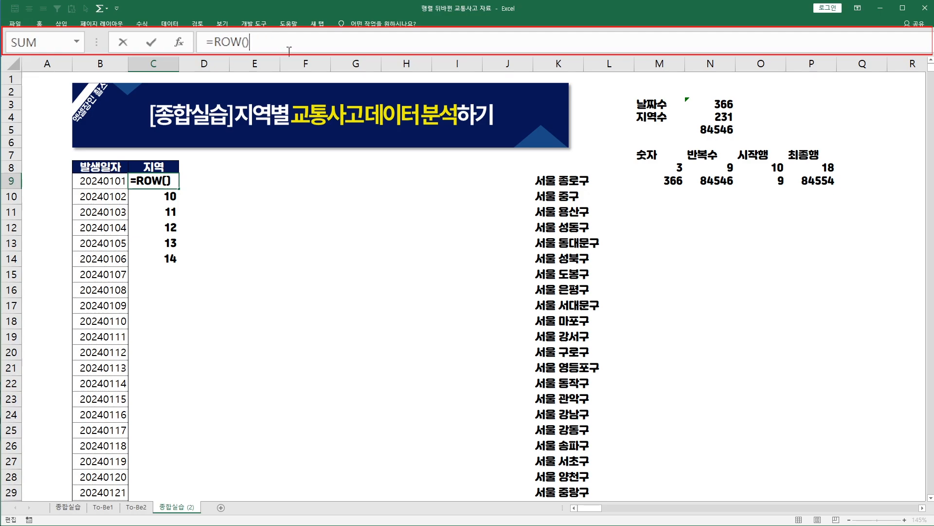
{"action": "type", "text": "-9"}
{"action": "key", "text": "Return"}
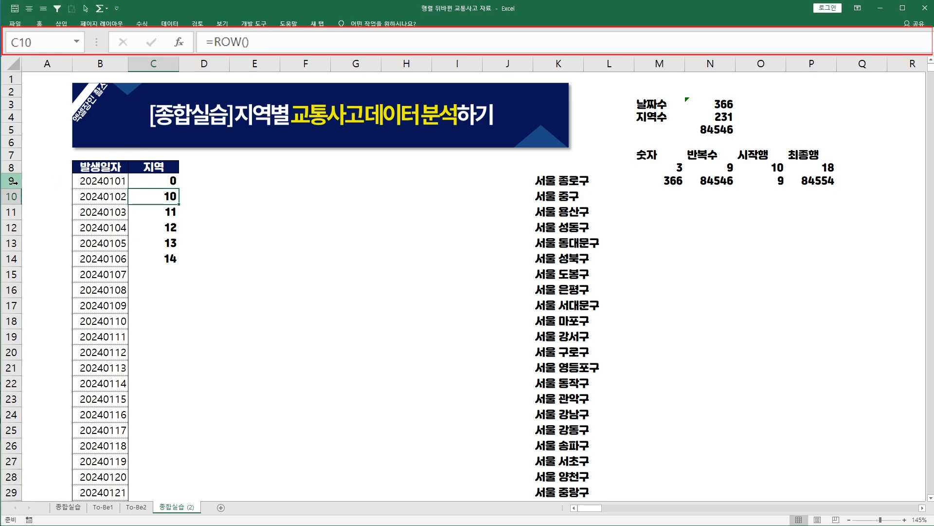
{"action": "left_click", "coordinate": [171, 179]}
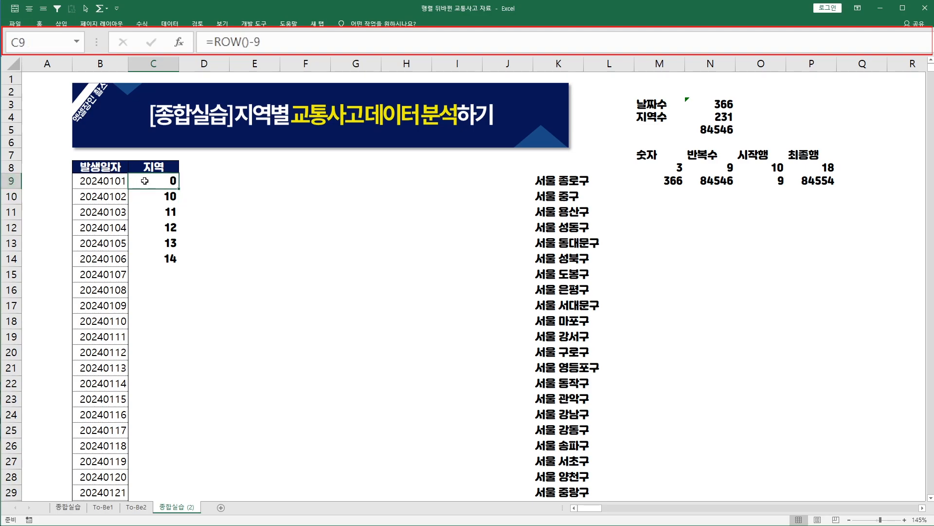
{"action": "left_click_drag", "start_coordinate": [181, 189], "coordinate": [181, 267]}
Step: Check the sequence in C9:C14 against the first date and inspect the 날짜수 formula in N3
{"action": "left_click", "coordinate": [168, 196]}
{"action": "left_click", "coordinate": [170, 212]}
{"action": "left_click", "coordinate": [171, 227]}
{"action": "left_click", "coordinate": [169, 242]}
{"action": "left_click", "coordinate": [170, 258]}
{"action": "left_click", "coordinate": [167, 178]}
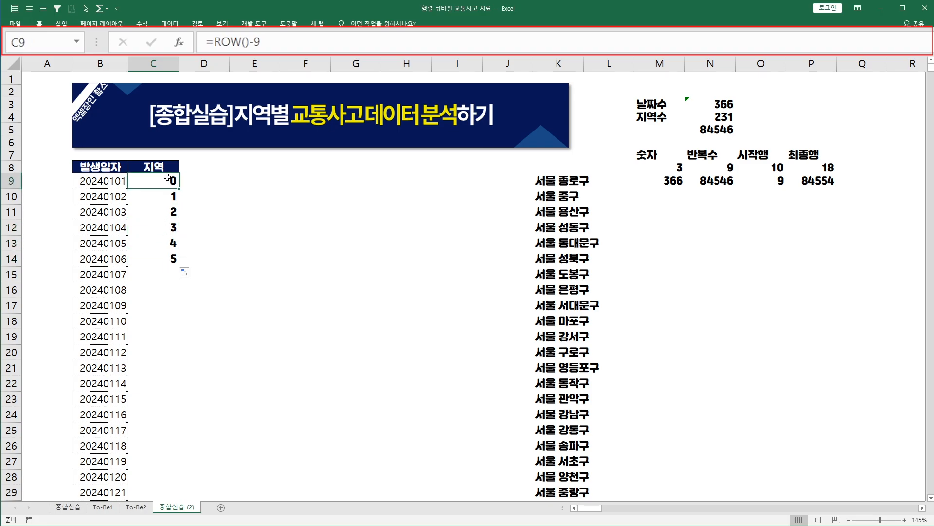
{"action": "left_click", "coordinate": [117, 182]}
{"action": "left_click", "coordinate": [710, 104]}
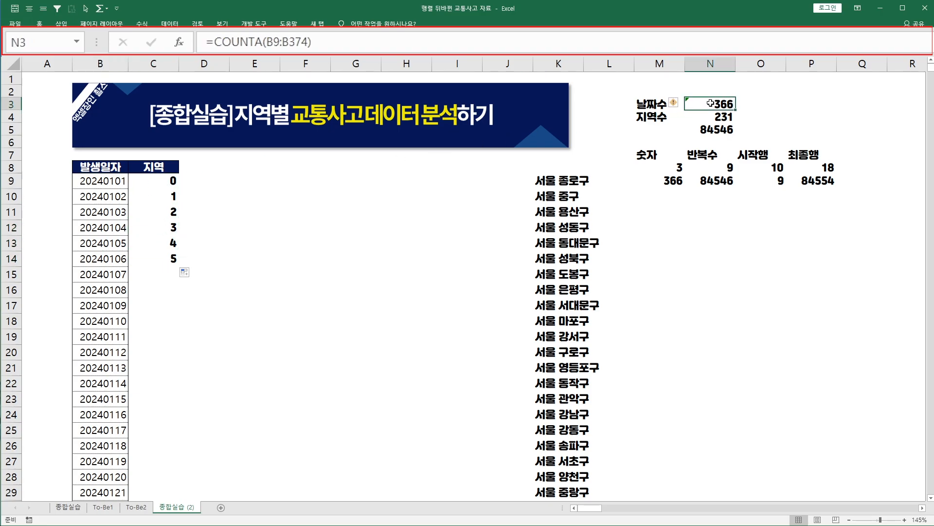
Step: Change the formula in C9 to =(ROW()-9)/366 and fill it down to C20
{"action": "left_click", "coordinate": [168, 178]}
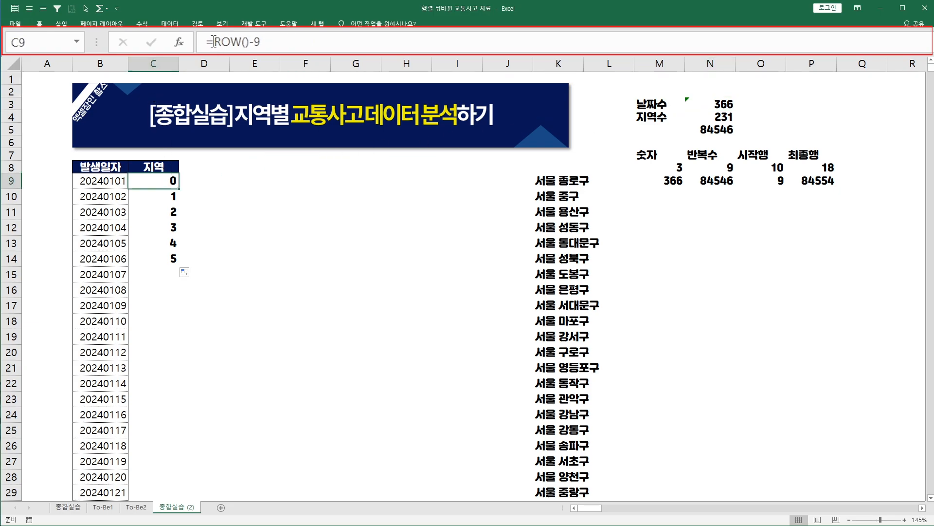
{"action": "left_click", "coordinate": [215, 42]}
{"action": "type", "text": "("}
{"action": "key", "text": "End"}
{"action": "type", "text": ")/3"}
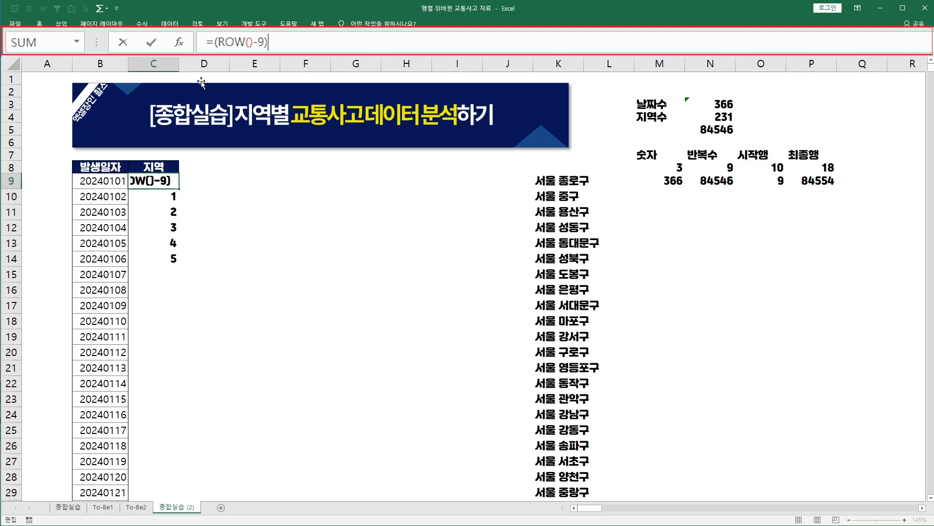
{"action": "key", "text": "Return"}
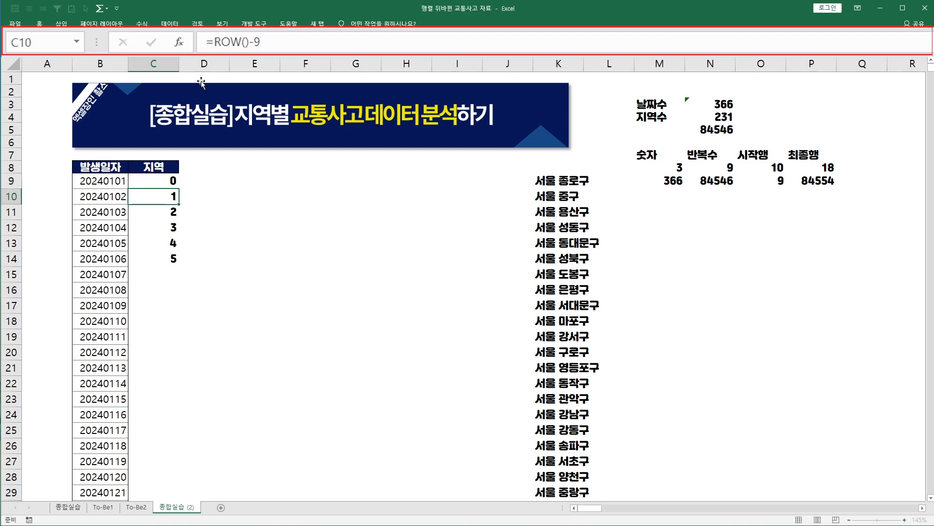
{"action": "left_click", "coordinate": [166, 180]}
{"action": "left_click_drag", "start_coordinate": [179, 188], "coordinate": [179, 358]}
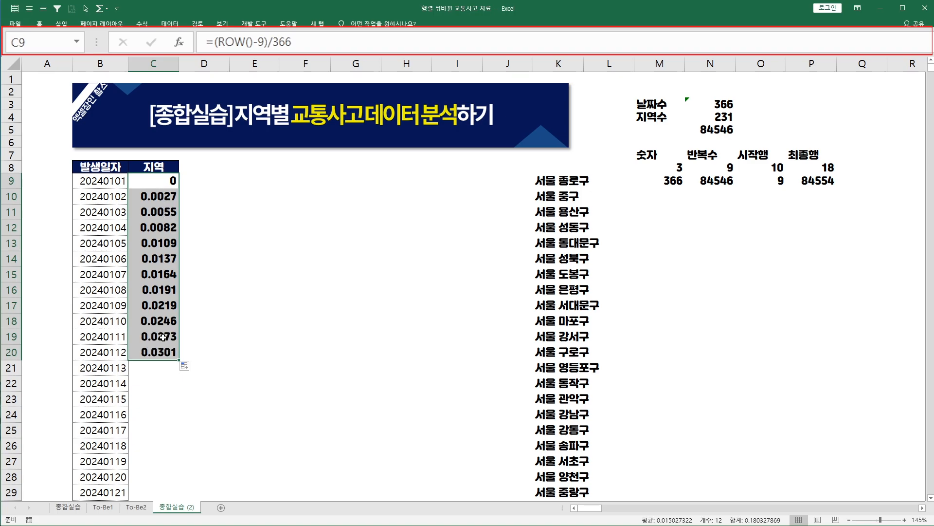
Step: Wrap the C9 formula in INT as =INT((ROW()-9)/366) and fill it down column C to the last date row
{"action": "left_click", "coordinate": [171, 181]}
{"action": "double_click", "coordinate": [168, 180]}
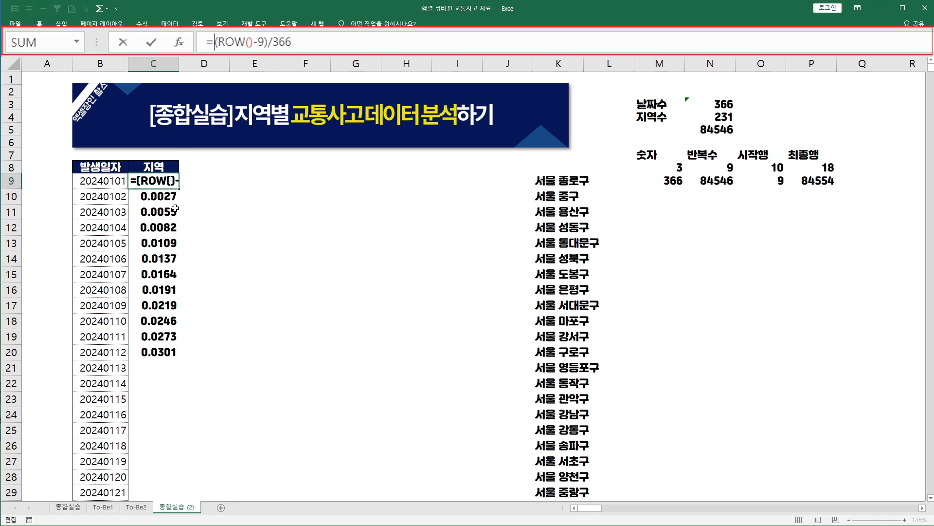
{"action": "type", "text": "int"}
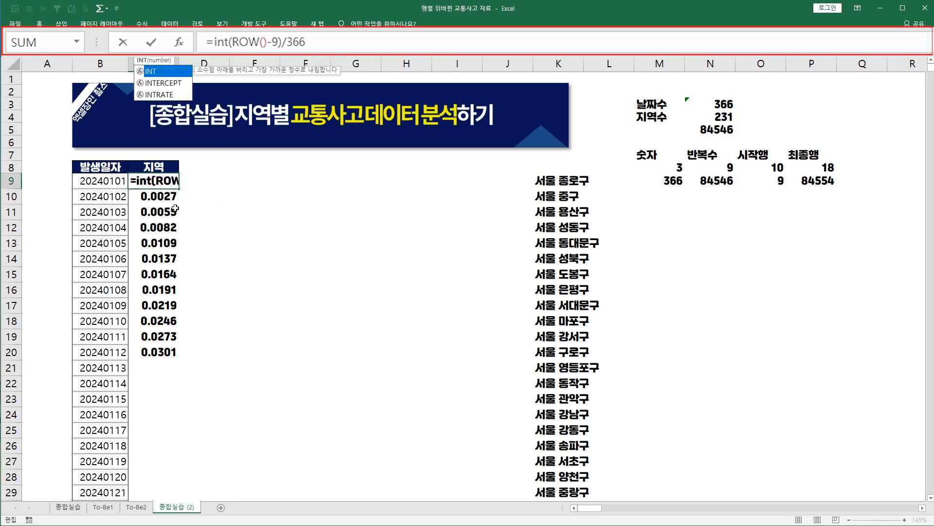
{"action": "type", "text": "("}
{"action": "key", "text": "End"}
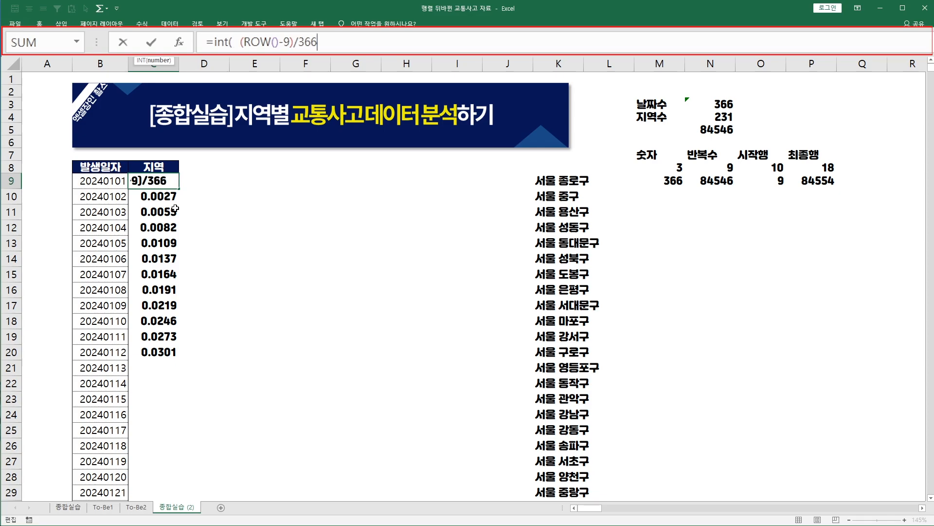
{"action": "key", "text": "Return"}
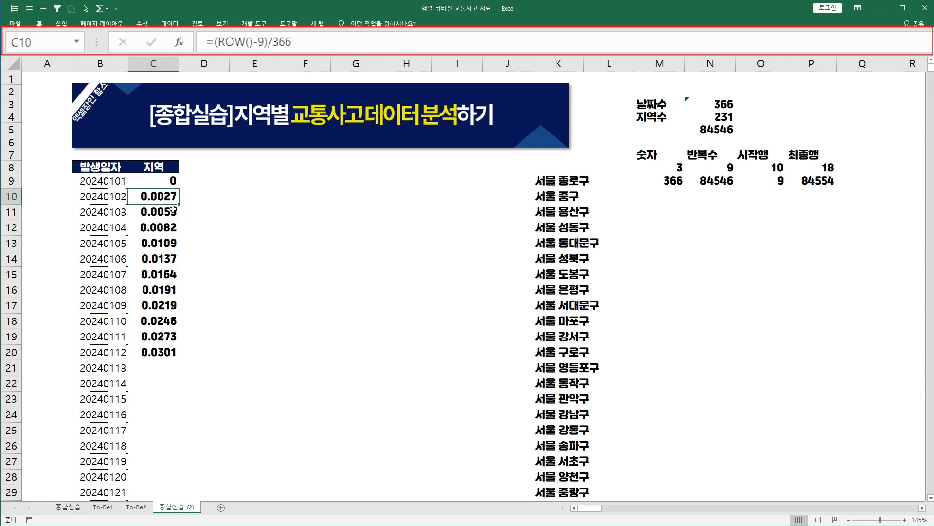
{"action": "left_click", "coordinate": [170, 180]}
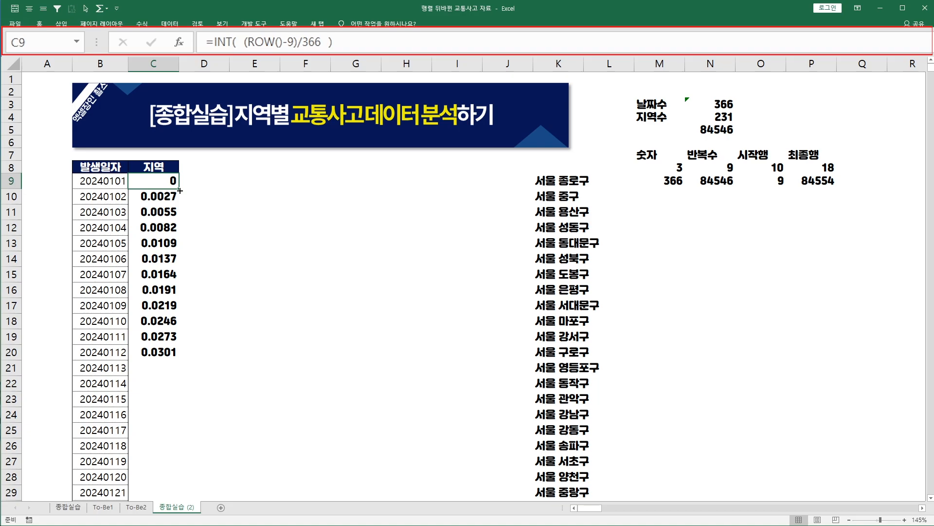
{"action": "double_click", "coordinate": [179, 190]}
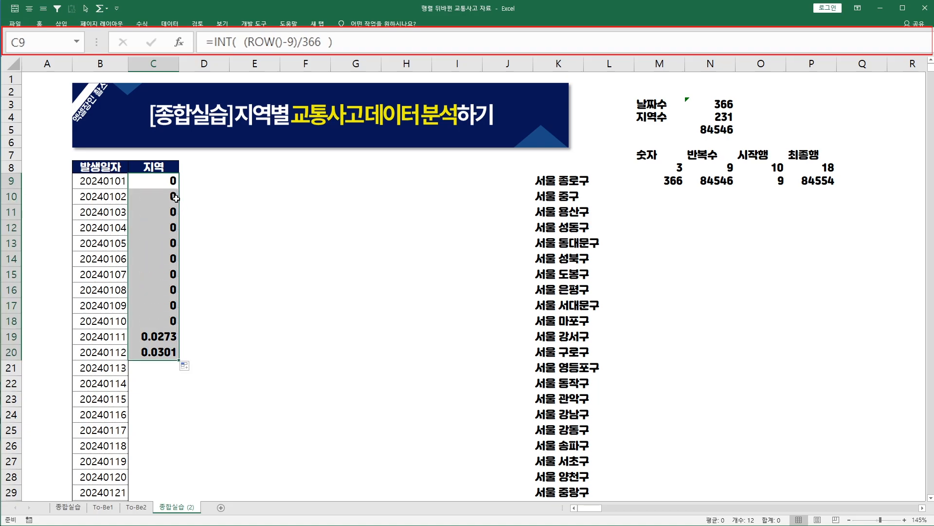
{"action": "double_click", "coordinate": [180, 360]}
Step: Examine columns B and C around rows 374 and 375, where the dates start over
{"action": "left_click", "coordinate": [178, 349]}
{"action": "key", "text": "Page_Down"}
{"action": "key", "text": "Page_Down"}
{"action": "key", "text": "Page_Down"}
{"action": "key", "text": "Page_Down"}
{"action": "key", "text": "Page_Down"}
{"action": "key", "text": "Page_Down"}
{"action": "key", "text": "Page_Down"}
{"action": "key", "text": "Page_Down"}
{"action": "key", "text": "Page_Down"}
{"action": "key", "text": "Page_Down"}
{"action": "key", "text": "Page_Down"}
{"action": "key", "text": "Page_Down"}
{"action": "key", "text": "Page_Down"}
{"action": "key", "text": "Page_Down"}
{"action": "key", "text": "Page_Down"}
{"action": "key", "text": "Page_Up"}
{"action": "scroll", "coordinate": [185, 323], "scroll_direction": "up", "scroll_amount": 9}
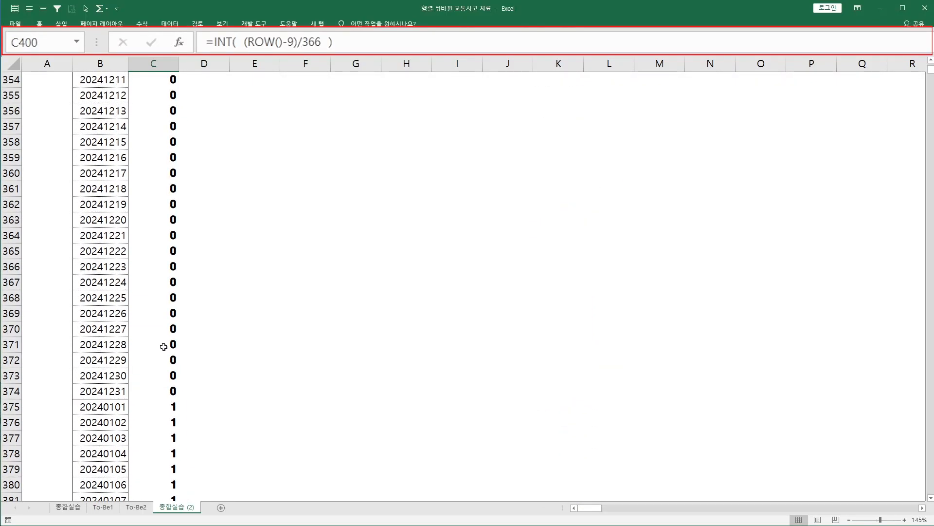
{"action": "left_click_drag", "start_coordinate": [105, 388], "coordinate": [168, 391]}
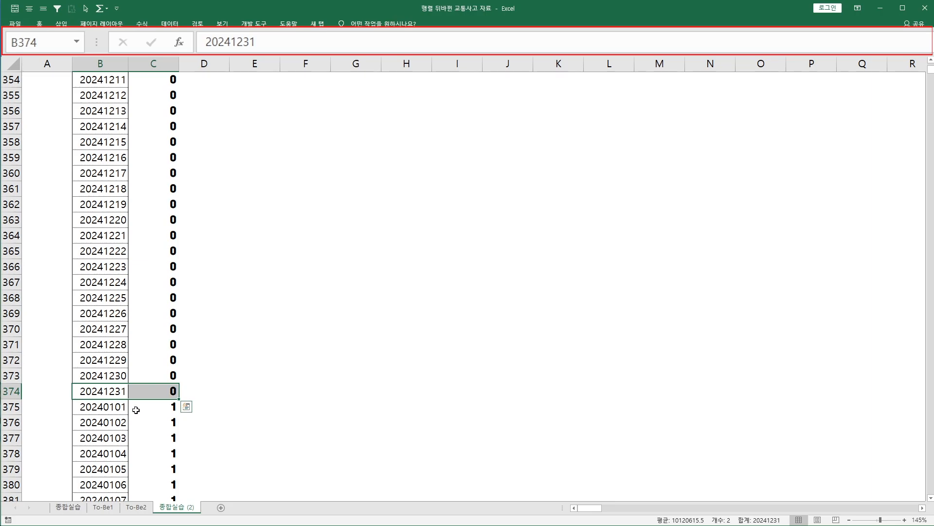
{"action": "scroll", "coordinate": [118, 349], "scroll_direction": "down", "scroll_amount": 2}
{"action": "left_click_drag", "start_coordinate": [107, 313], "coordinate": [161, 316]}
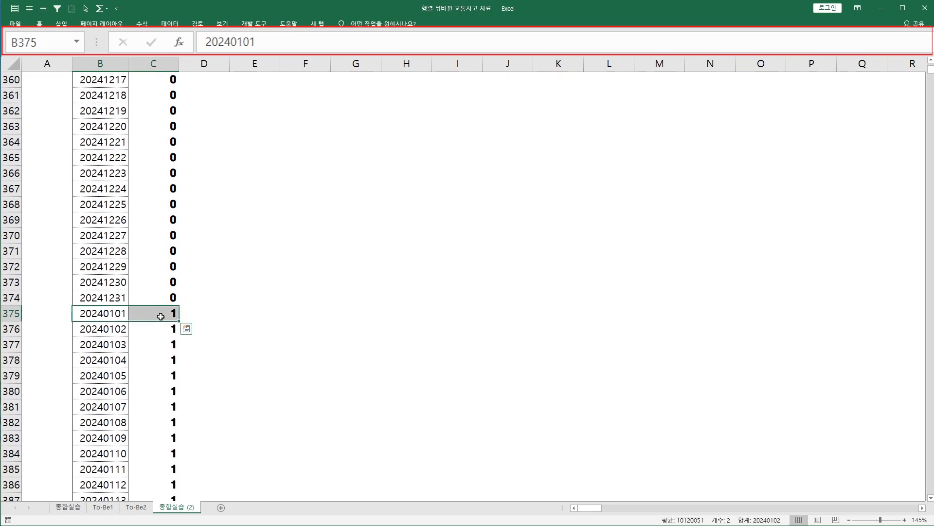
Step: Check the result and formula in the last 지역 row, C84554, and return to C9
{"action": "left_click", "coordinate": [158, 324]}
{"action": "key", "text": "ctrl+Down"}
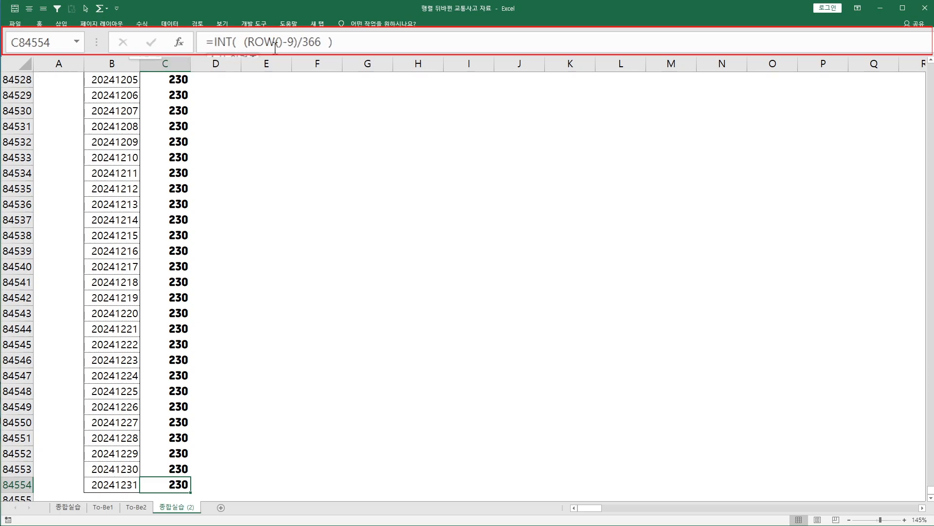
{"action": "left_click_drag", "start_coordinate": [244, 41], "coordinate": [218, 44]}
{"action": "key", "text": "Escape"}
{"action": "key", "text": "ctrl+Up"}
{"action": "left_click", "coordinate": [161, 93]}
{"action": "scroll", "coordinate": [158, 122], "scroll_direction": "up", "scroll_amount": 2}
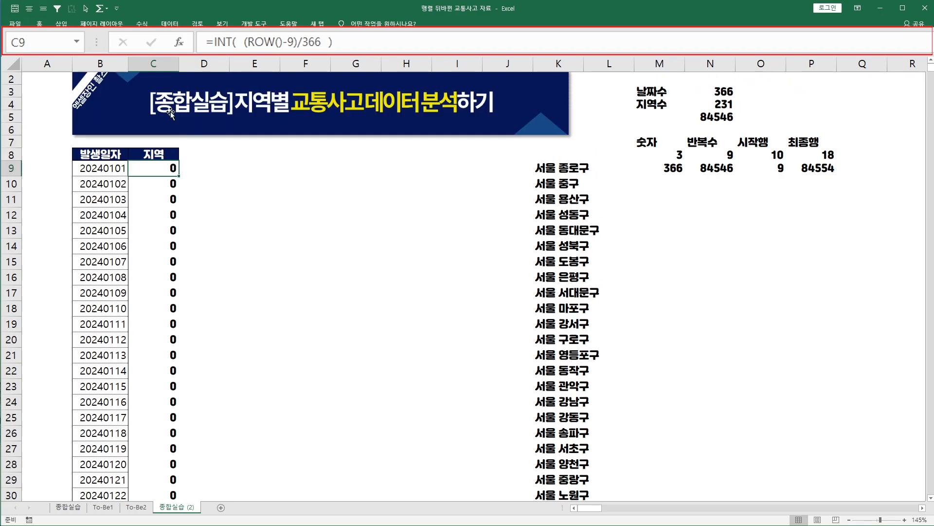
Step: Start an INDEX formula in D9 with the region list K9:K239 as its array
{"action": "left_click", "coordinate": [193, 166]}
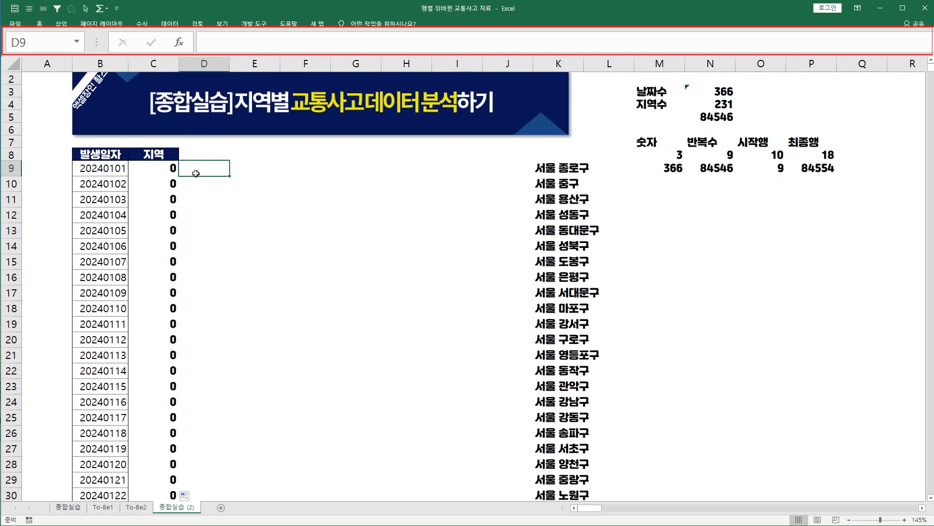
{"action": "left_click_drag", "start_coordinate": [545, 170], "coordinate": [564, 300]}
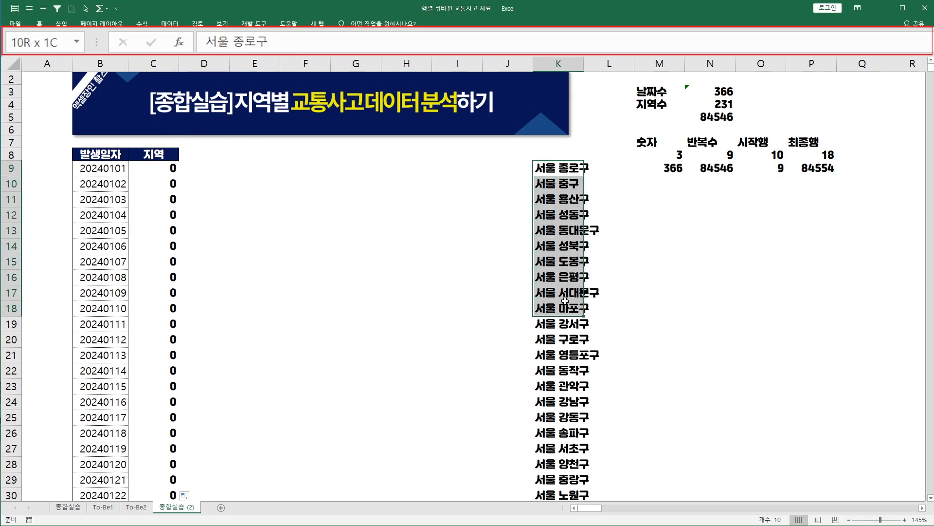
{"action": "left_click", "coordinate": [190, 169]}
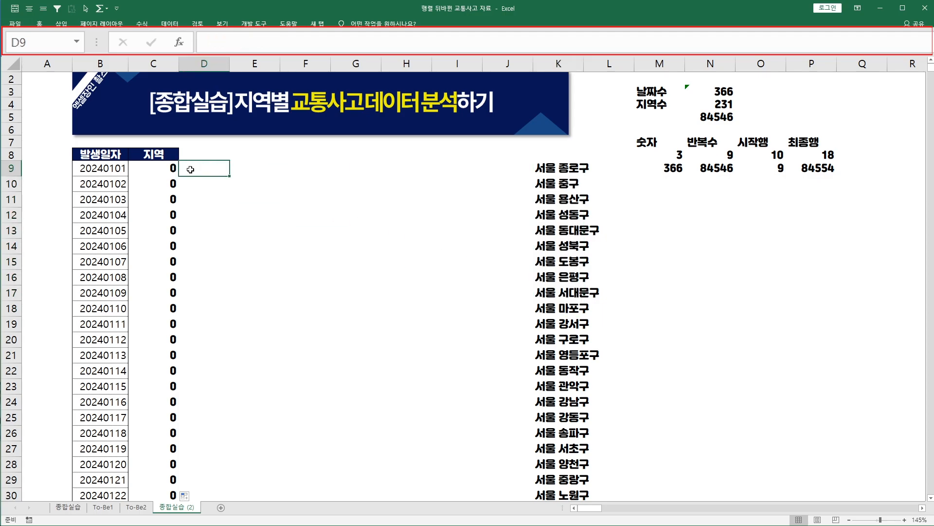
{"action": "type", "text": "=in"}
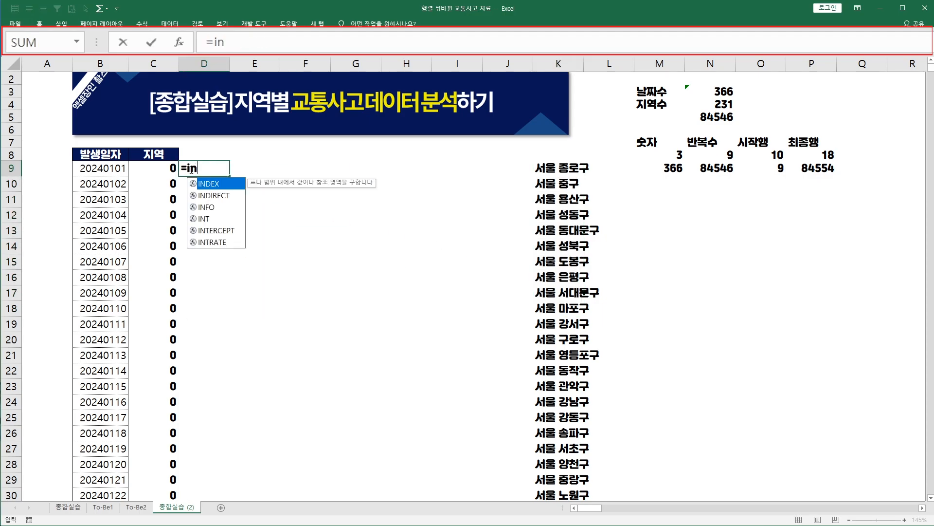
{"action": "type", "text": "dex("}
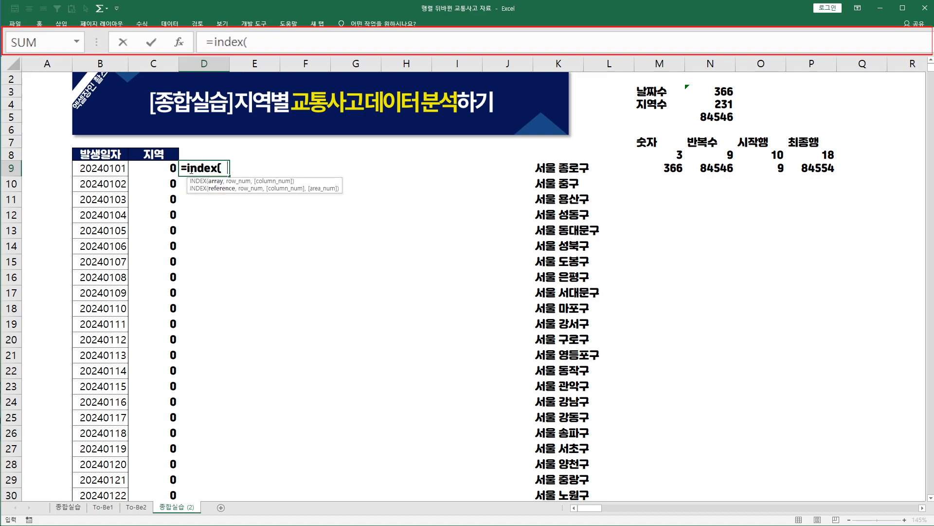
{"action": "left_click", "coordinate": [552, 168]}
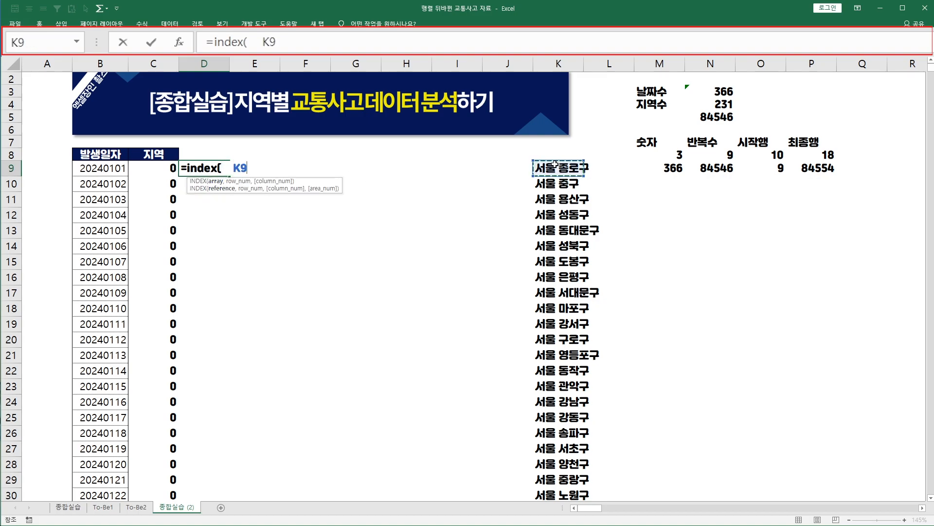
{"action": "left_click_drag", "start_coordinate": [560, 168], "coordinate": [560, 230]}
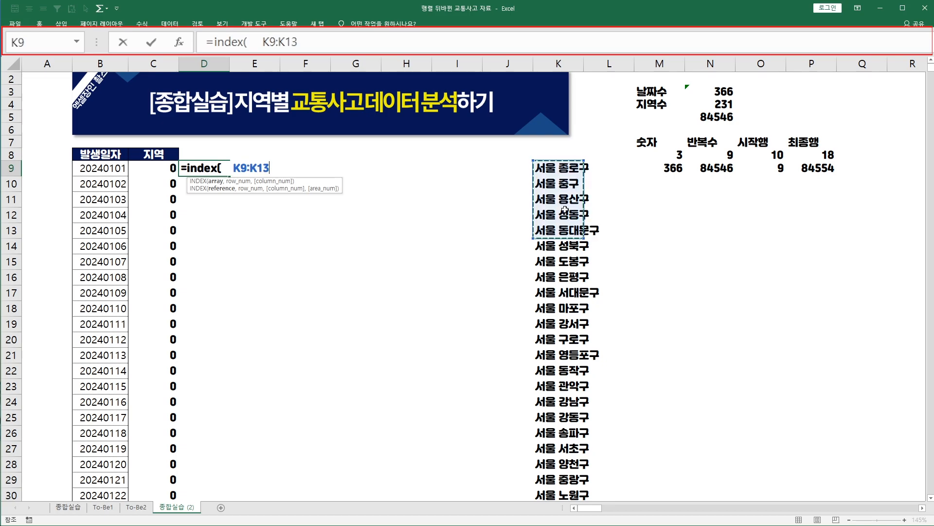
{"action": "key", "text": "ctrl+shift+Down"}
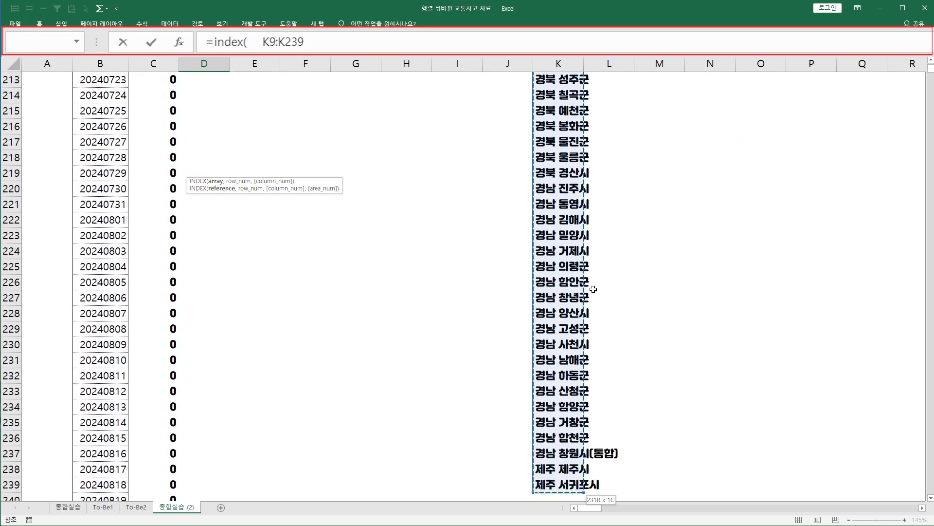
Step: Make the array absolute as $K$9:$K$239 and complete the D9 INDEX formula with row 1 and column 1
{"action": "left_click", "coordinate": [317, 43]}
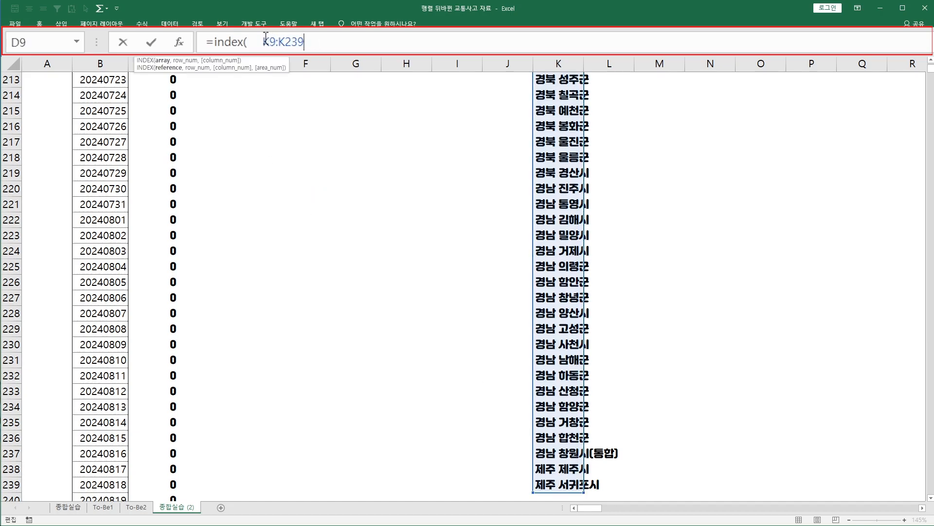
{"action": "left_click_drag", "start_coordinate": [264, 42], "coordinate": [315, 42]}
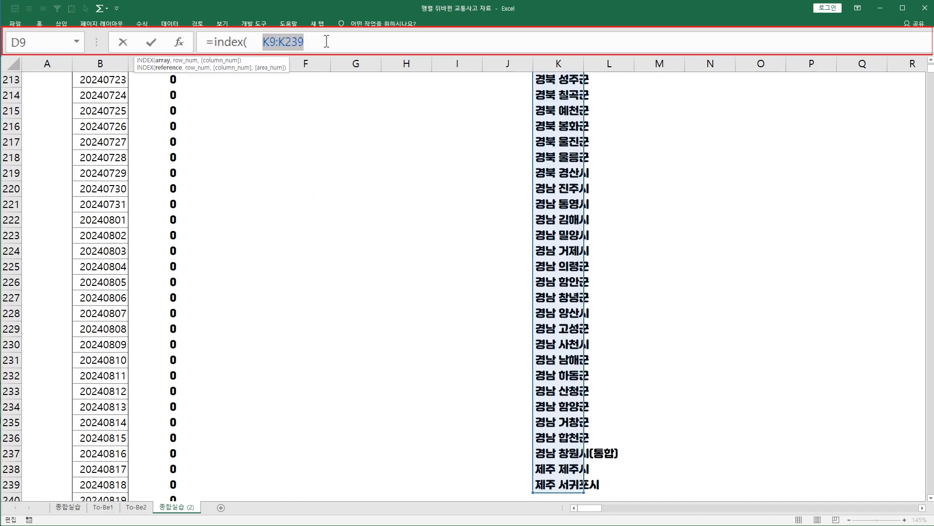
{"action": "key", "text": "F4"}
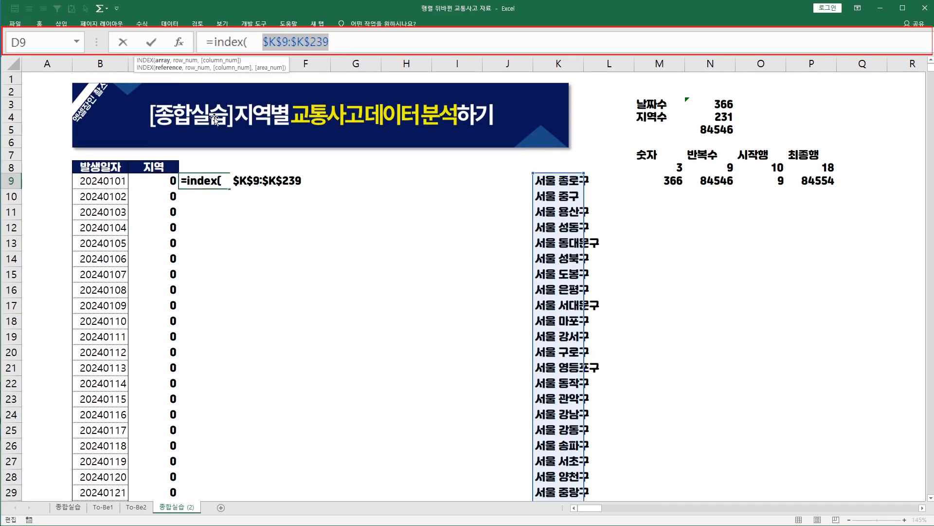
{"action": "left_click", "coordinate": [357, 47]}
{"action": "type", "text": ",  1"}
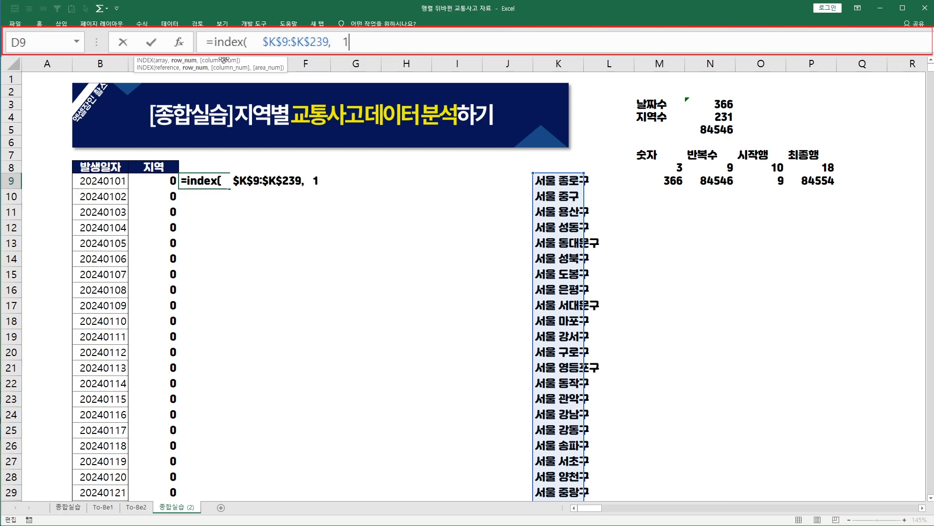
{"action": "type", "text": ",  1"}
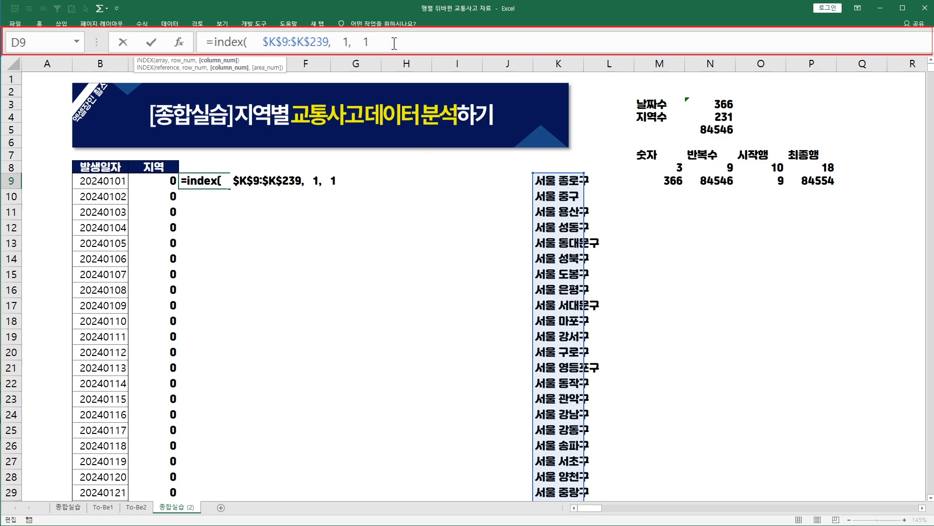
{"action": "key", "text": "Return"}
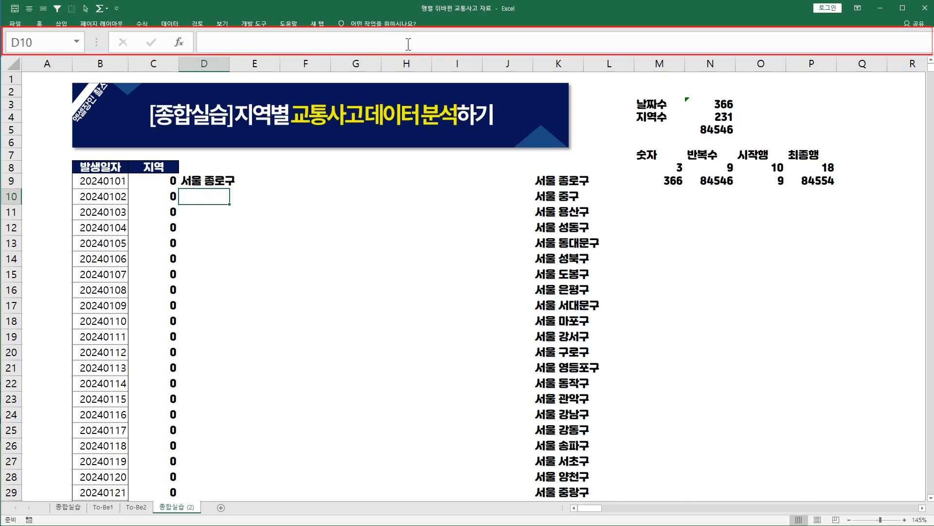
Step: Set the row argument of the D9 INDEX formula to 2 and compare the result with K10
{"action": "left_click", "coordinate": [209, 177]}
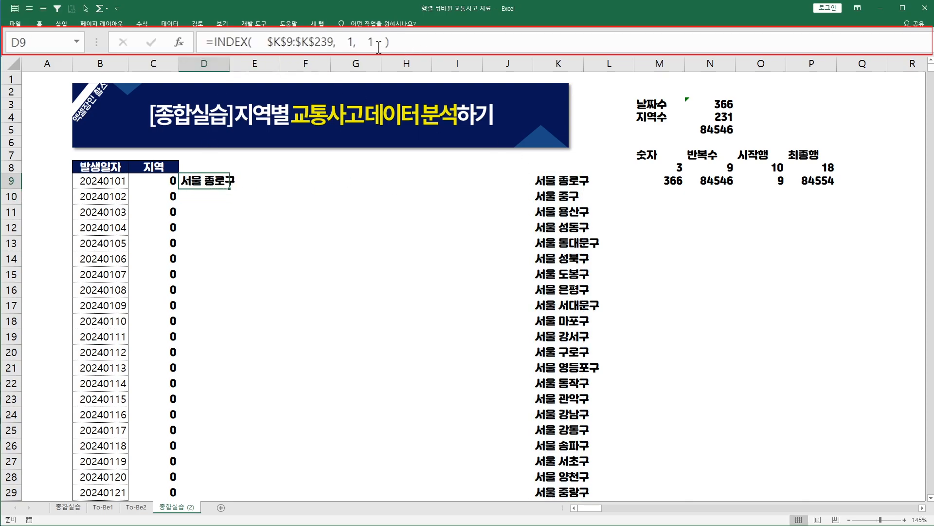
{"action": "double_click", "coordinate": [351, 41]}
{"action": "type", "text": "2"}
{"action": "key", "text": "Return"}
{"action": "left_click", "coordinate": [560, 196]}
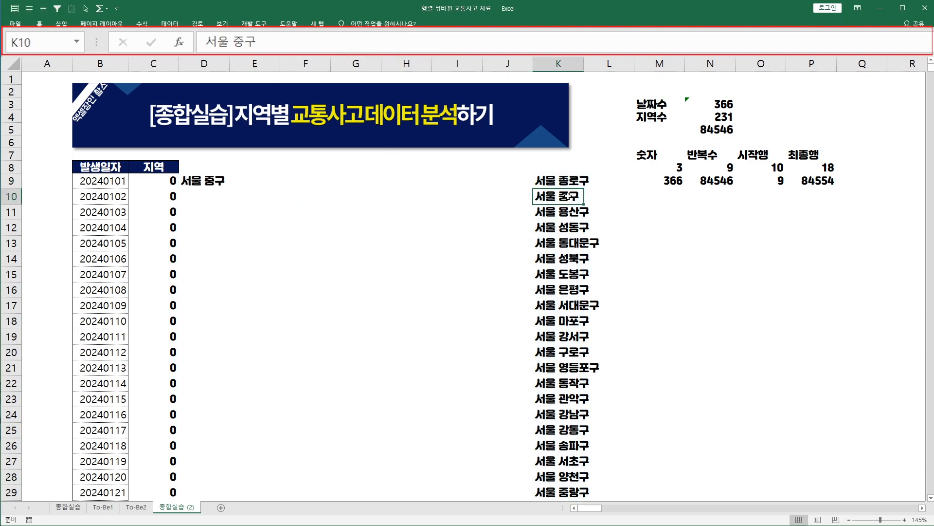
Step: Change the row argument of the D9 INDEX formula to 3 and compare the result with K11
{"action": "left_click", "coordinate": [204, 181]}
{"action": "double_click", "coordinate": [351, 41]}
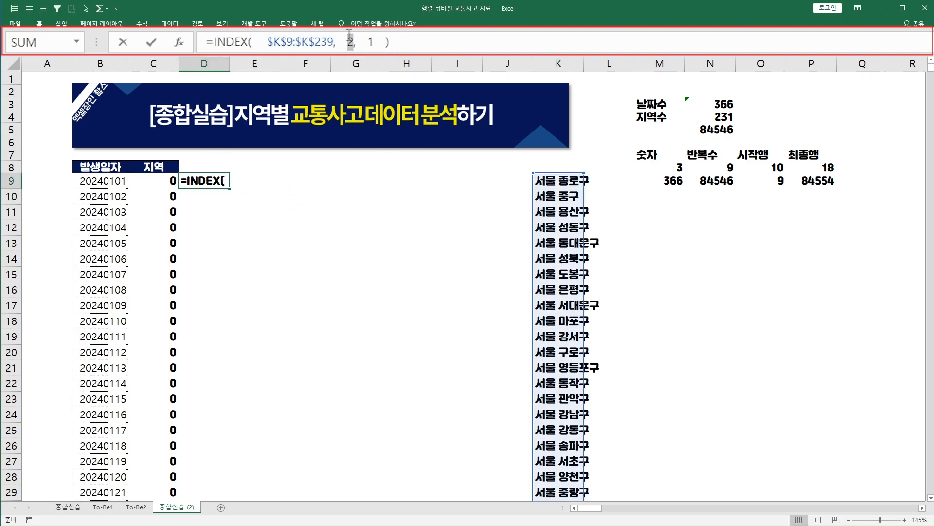
{"action": "type", "text": "3"}
{"action": "left_click", "coordinate": [560, 212]}
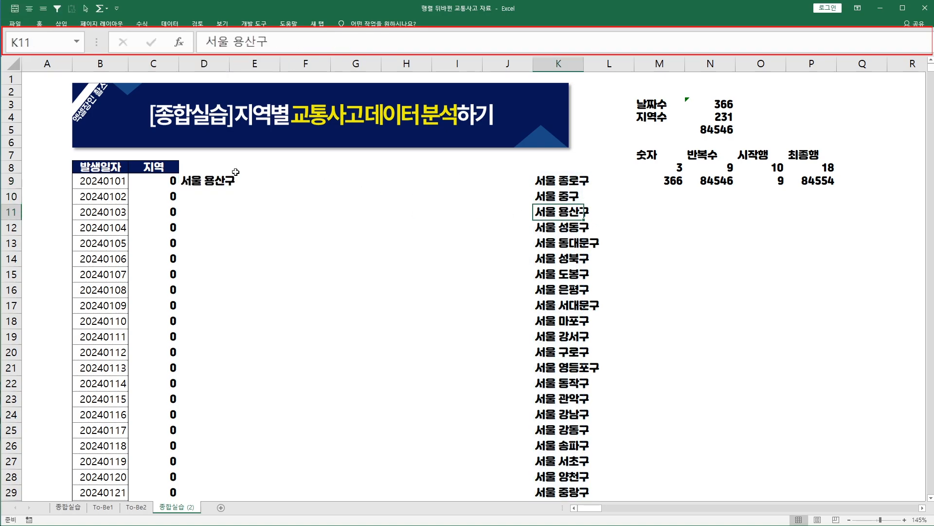
Step: Check the INT formula in C9 and select the row argument of the D9 INDEX formula for editing
{"action": "left_click", "coordinate": [182, 184]}
{"action": "left_click", "coordinate": [165, 183]}
{"action": "left_click", "coordinate": [189, 184]}
{"action": "left_click", "coordinate": [169, 183]}
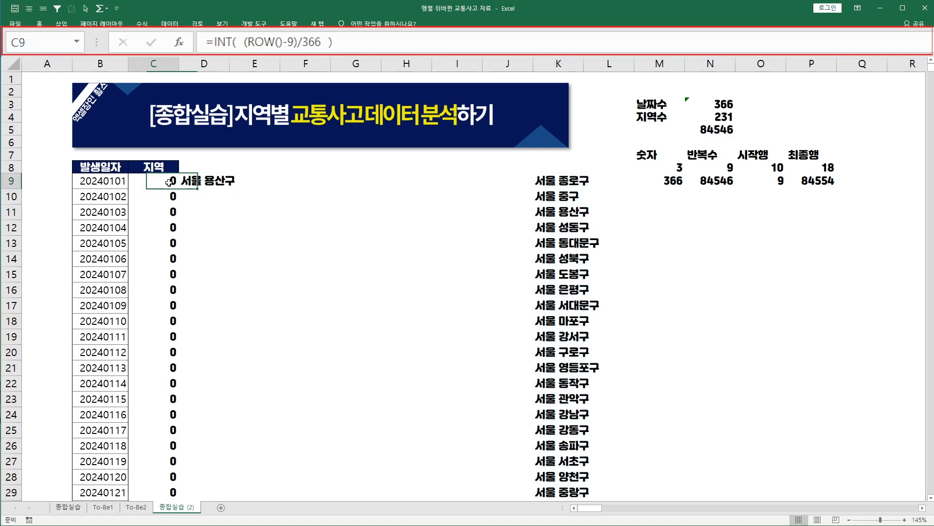
{"action": "left_click", "coordinate": [196, 184]}
{"action": "left_click", "coordinate": [347, 42]}
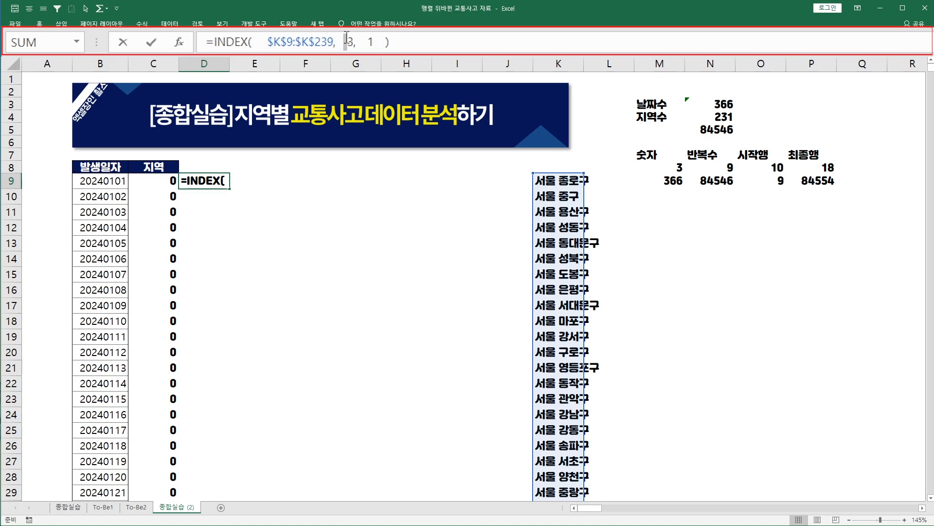
{"action": "double_click", "coordinate": [351, 41]}
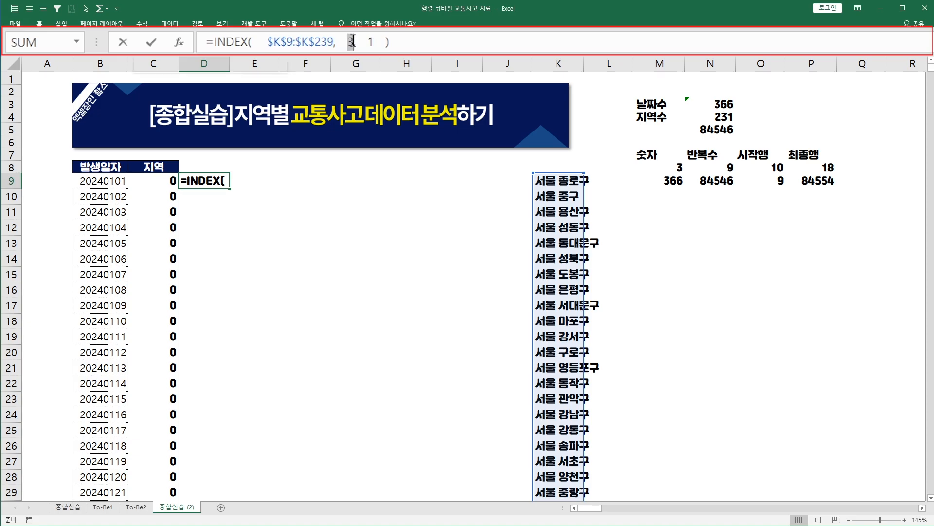
Step: Complete the D9 formula as =INDEX($K$9:$K$239, C9+1, 1) and fill it down the whole data column
{"action": "left_click", "coordinate": [167, 180]}
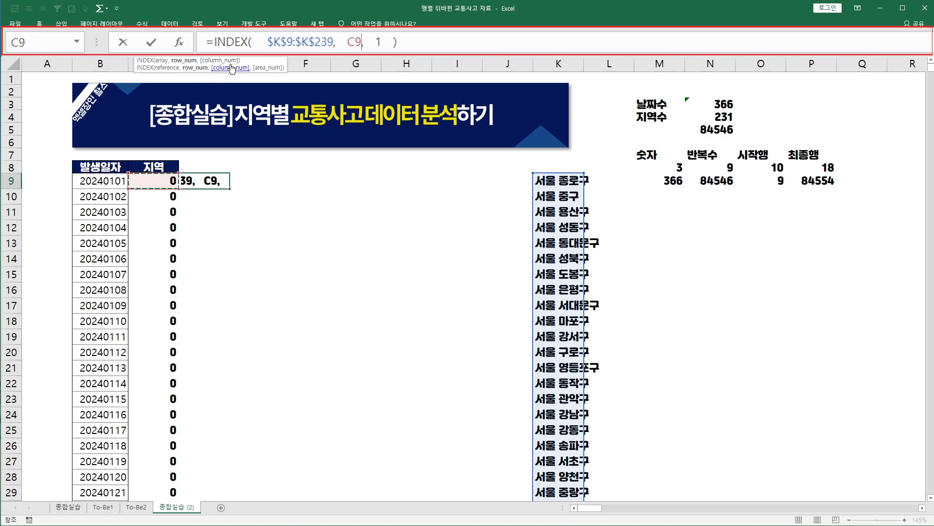
{"action": "type", "text": "+1"}
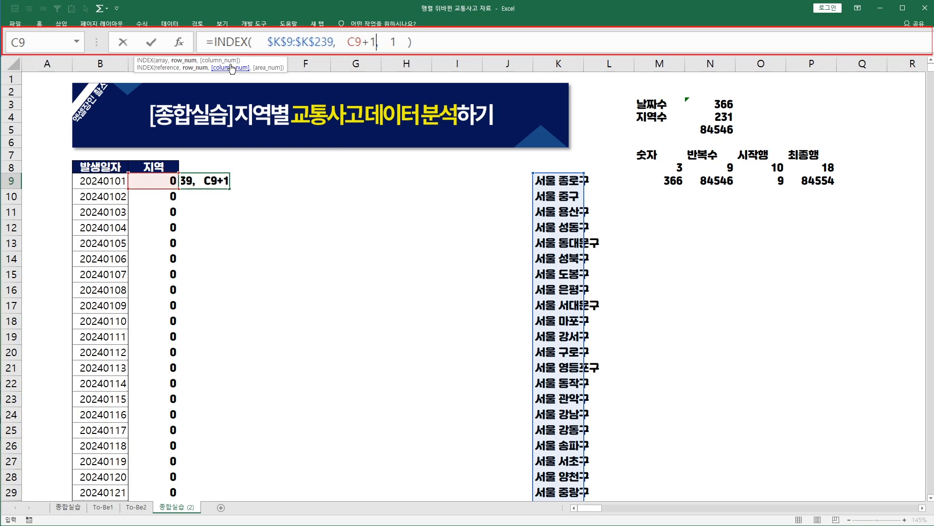
{"action": "key", "text": "Return"}
{"action": "left_click", "coordinate": [227, 182]}
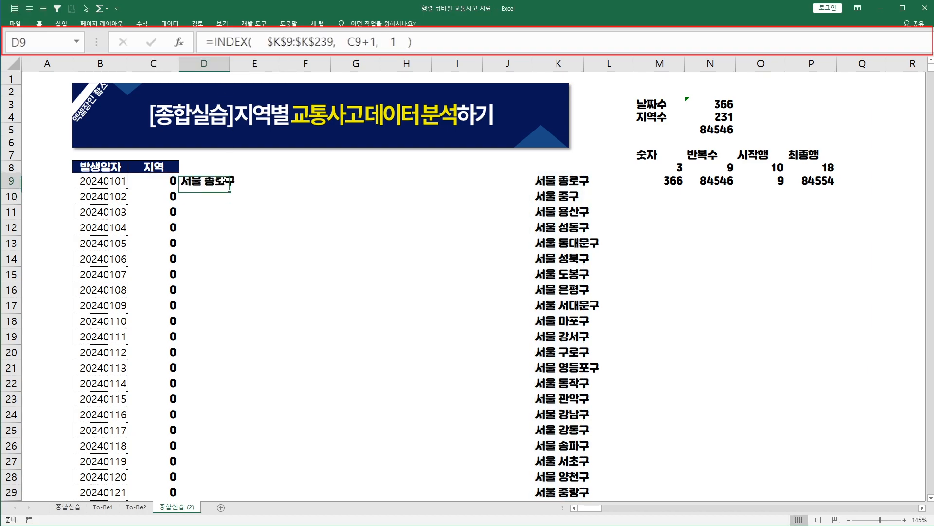
{"action": "double_click", "coordinate": [230, 188]}
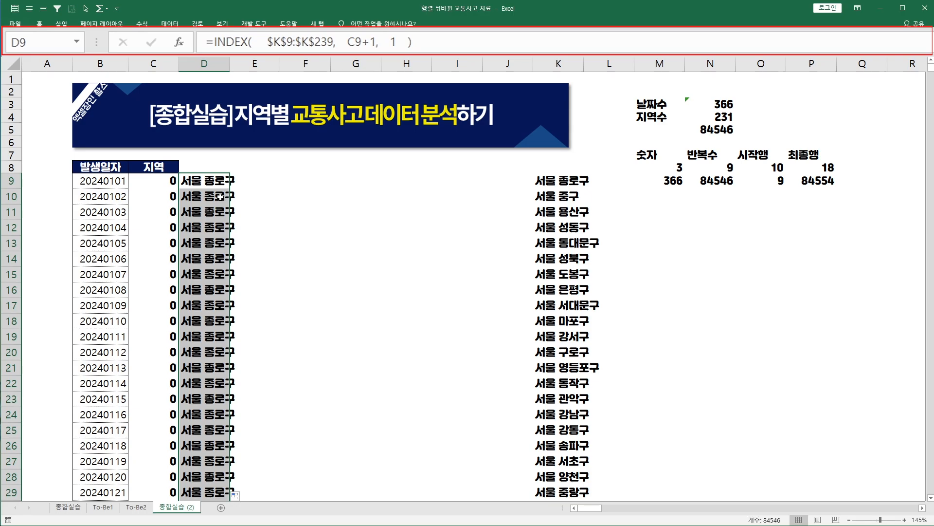
Step: Check the filled regions in column D down to D375, where the index number in column C changes
{"action": "scroll", "coordinate": [210, 219], "scroll_direction": "down", "scroll_amount": 10}
{"action": "left_click", "coordinate": [209, 219]}
{"action": "key", "text": "Page_Down"}
{"action": "key", "text": "Page_Down"}
{"action": "key", "text": "Page_Down"}
{"action": "key", "text": "Page_Down"}
{"action": "key", "text": "Page_Down"}
{"action": "key", "text": "Page_Down"}
{"action": "key", "text": "Page_Down"}
{"action": "key", "text": "Page_Down"}
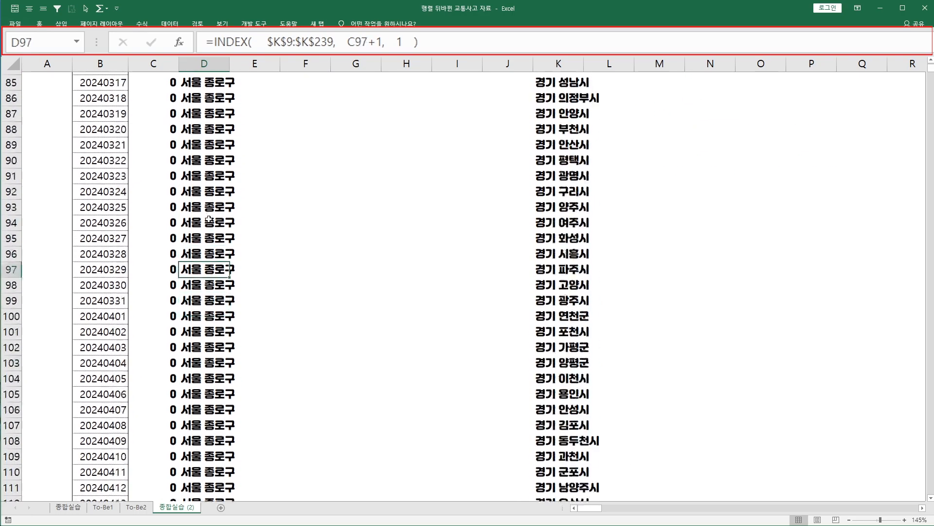
{"action": "key", "text": "Page_Down"}
{"action": "key", "text": "Page_Down"}
{"action": "key", "text": "Page_Down"}
{"action": "key", "text": "Page_Down"}
{"action": "key", "text": "Page_Down"}
{"action": "key", "text": "Page_Up"}
{"action": "scroll", "coordinate": [214, 228], "scroll_direction": "down", "scroll_amount": 3}
{"action": "left_click", "coordinate": [161, 205]}
{"action": "left_click", "coordinate": [200, 204]}
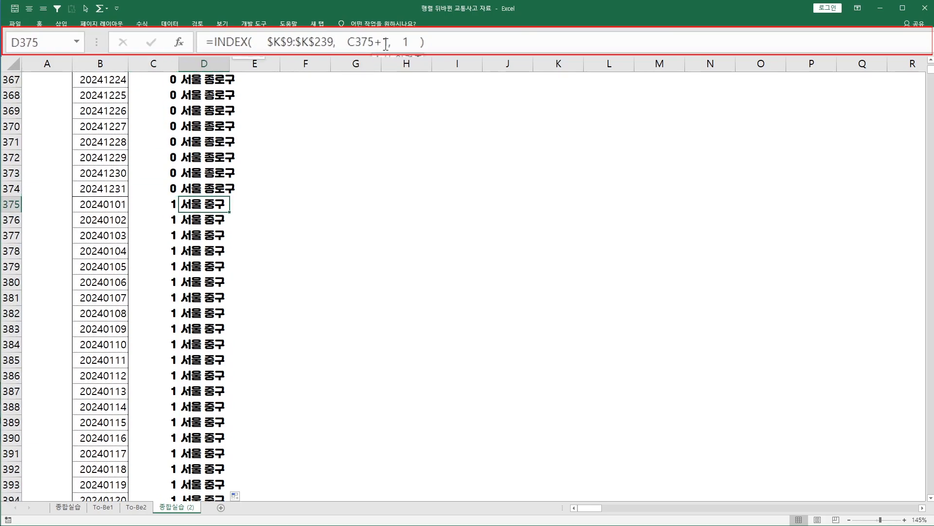
Step: Compare the first entries of the region list in column K with column D, and inspect column D's last rows down to row 84554
{"action": "key", "text": "ctrl+Up"}
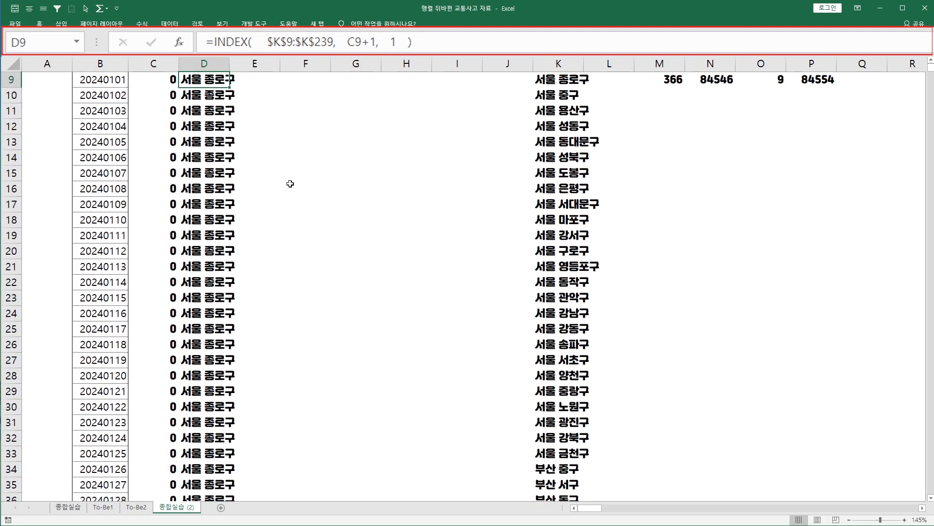
{"action": "left_click", "coordinate": [559, 81]}
{"action": "left_click", "coordinate": [561, 93]}
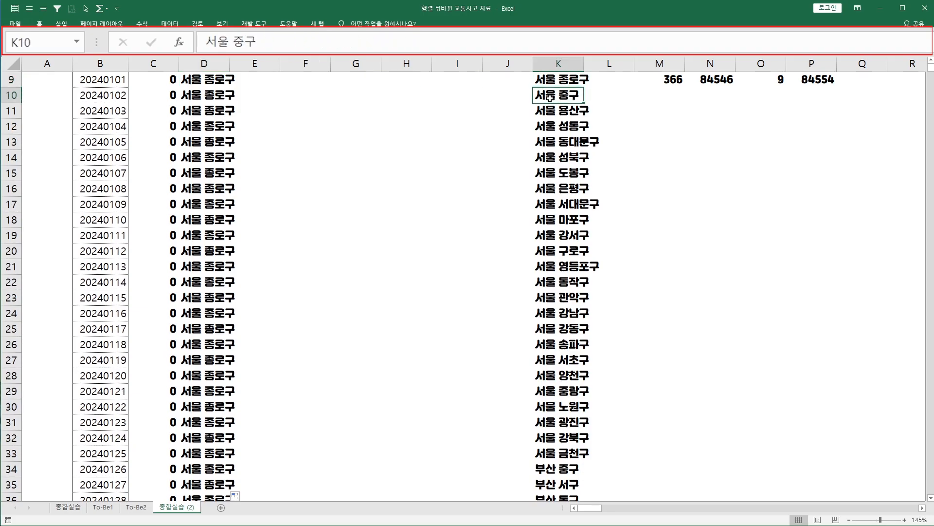
{"action": "left_click", "coordinate": [186, 176]}
{"action": "key", "text": "ctrl+Down"}
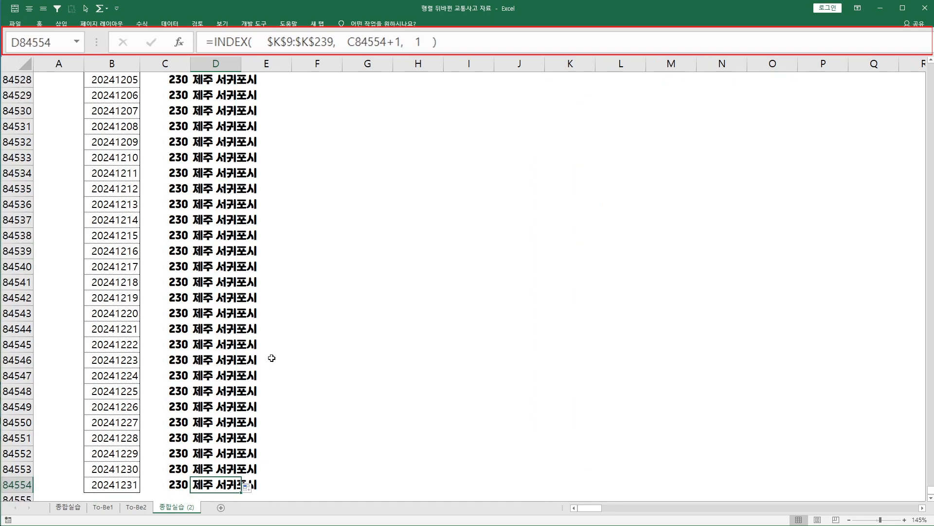
{"action": "left_click", "coordinate": [219, 378]}
{"action": "left_click", "coordinate": [272, 389]}
{"action": "left_click", "coordinate": [218, 406]}
{"action": "left_click", "coordinate": [211, 482]}
{"action": "double_click", "coordinate": [211, 482]}
{"action": "left_click", "coordinate": [317, 437]}
Step: Replace the INDEX formulas in D9:D84554 with their values by copying the range and pasting values only over it
{"action": "left_click", "coordinate": [214, 483]}
{"action": "key", "text": "ctrl+shift+Up"}
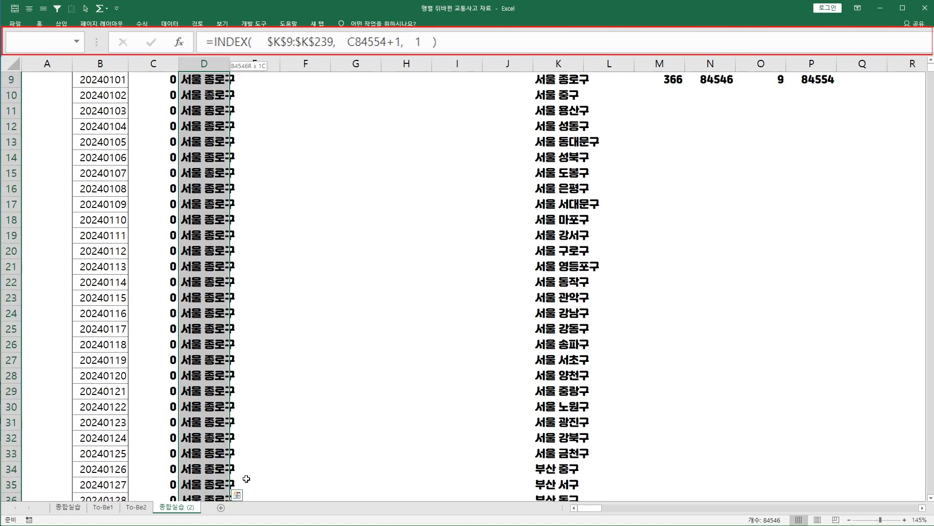
{"action": "scroll", "coordinate": [251, 343], "scroll_direction": "up", "scroll_amount": 3}
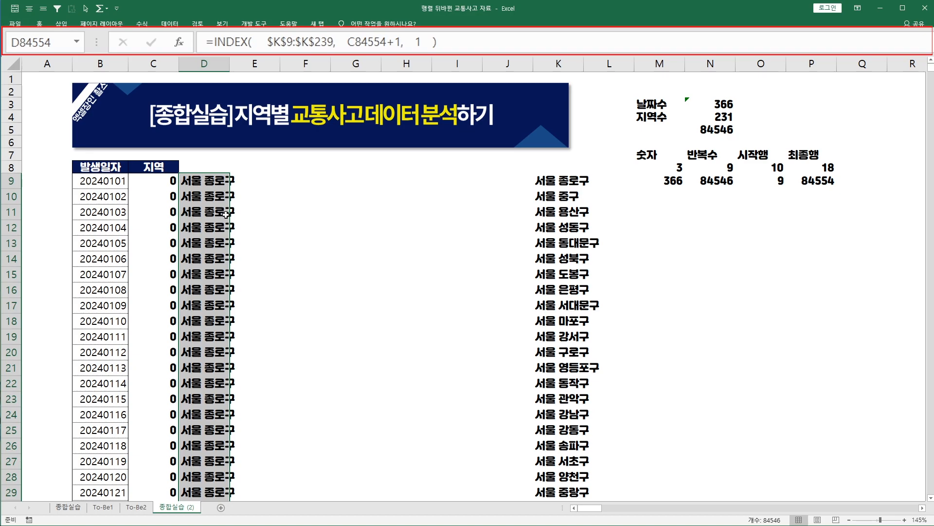
{"action": "key", "text": "ctrl+c"}
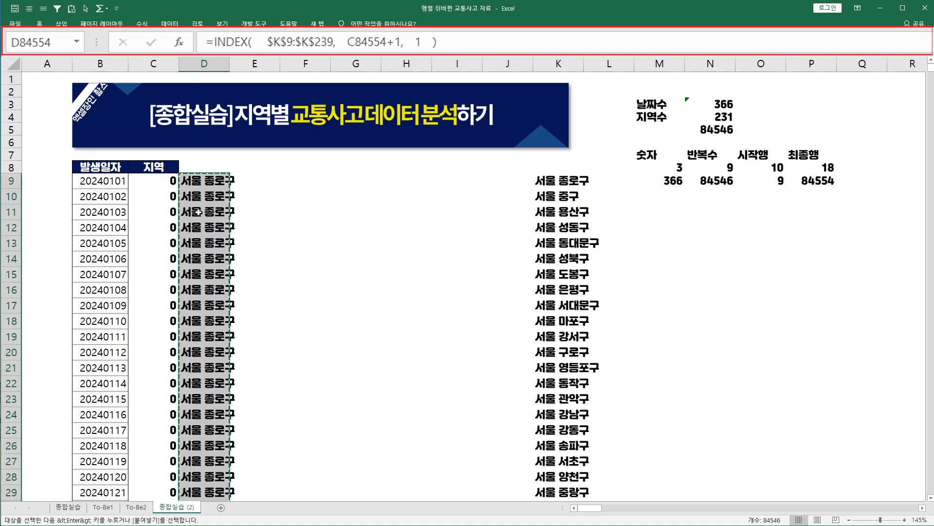
{"action": "right_click", "coordinate": [201, 218]}
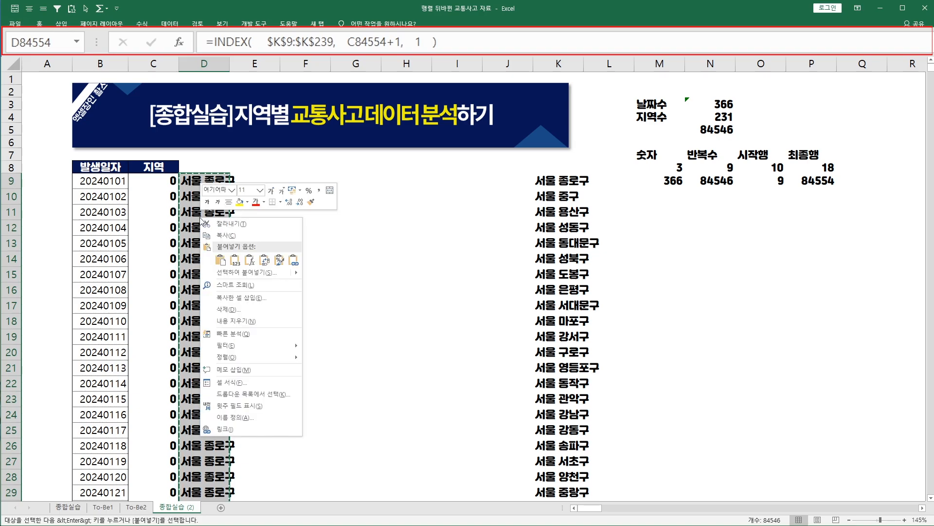
{"action": "left_click", "coordinate": [234, 259]}
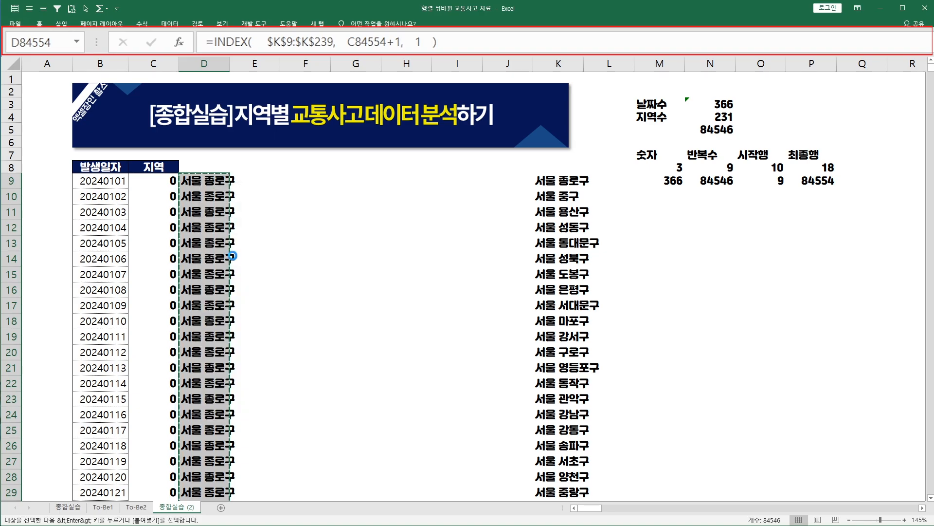
Step: Copy the 지역 header from C8 into D8 above the region names
{"action": "key", "text": "ctrl+Up"}
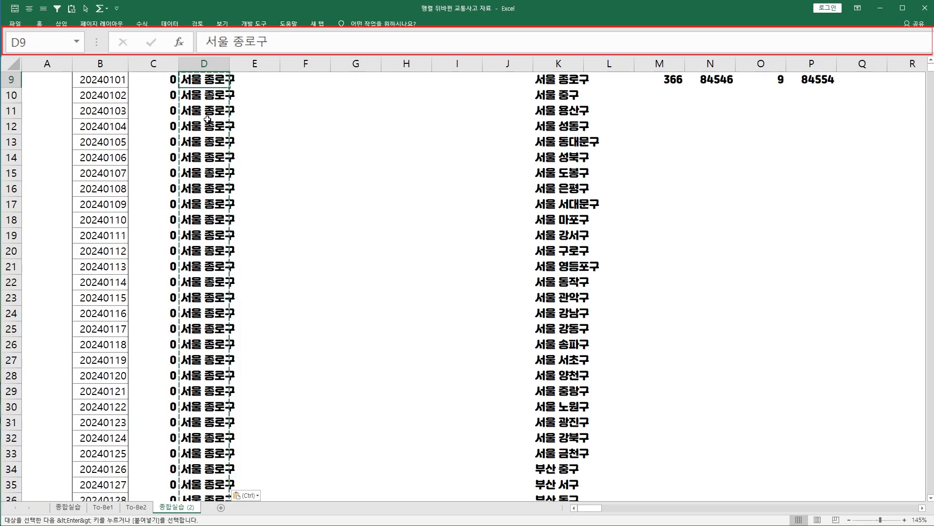
{"action": "scroll", "coordinate": [206, 178], "scroll_direction": "up", "scroll_amount": 3}
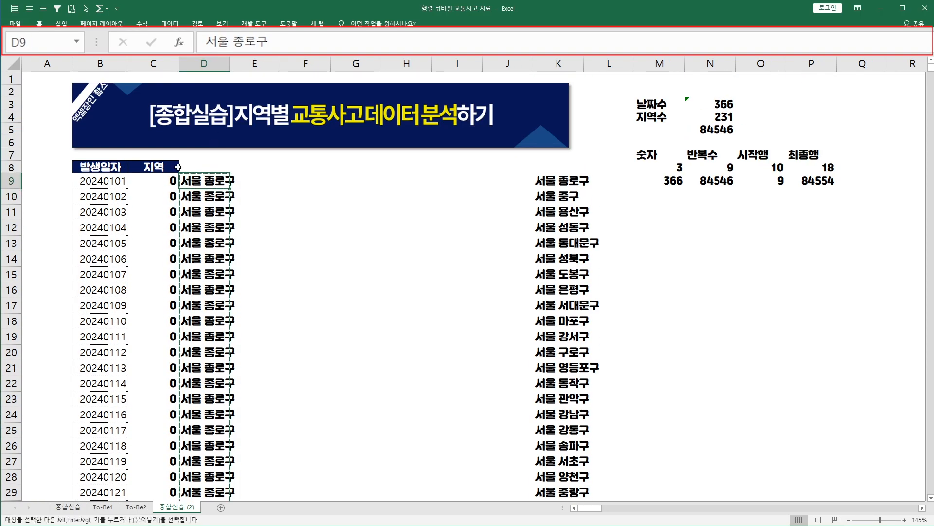
{"action": "left_click", "coordinate": [156, 167]}
{"action": "key", "text": "ctrl+c"}
{"action": "left_click", "coordinate": [205, 166]}
{"action": "key", "text": "ctrl+v"}
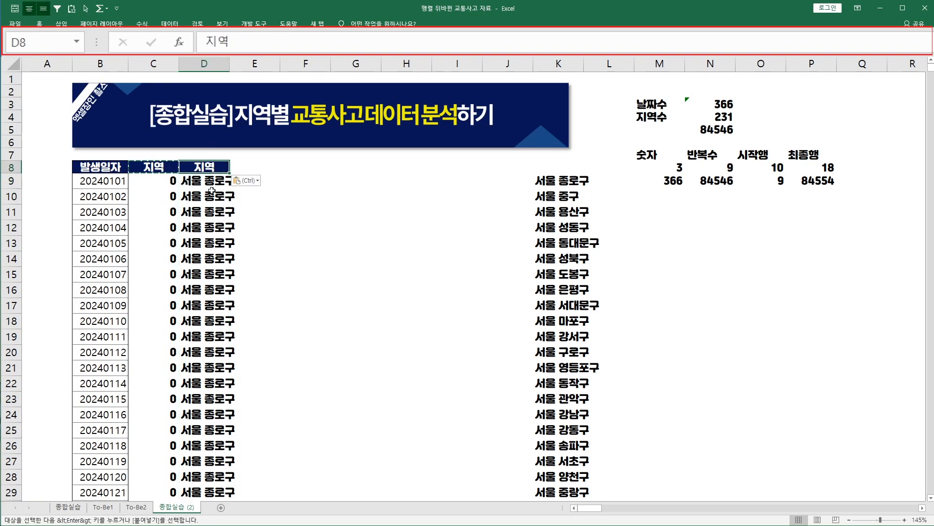
{"action": "left_click", "coordinate": [205, 181]}
Step: Delete the helper column C that holds the region index numbers
{"action": "left_click_drag", "start_coordinate": [157, 65], "coordinate": [160, 65]}
{"action": "right_click", "coordinate": [160, 65]}
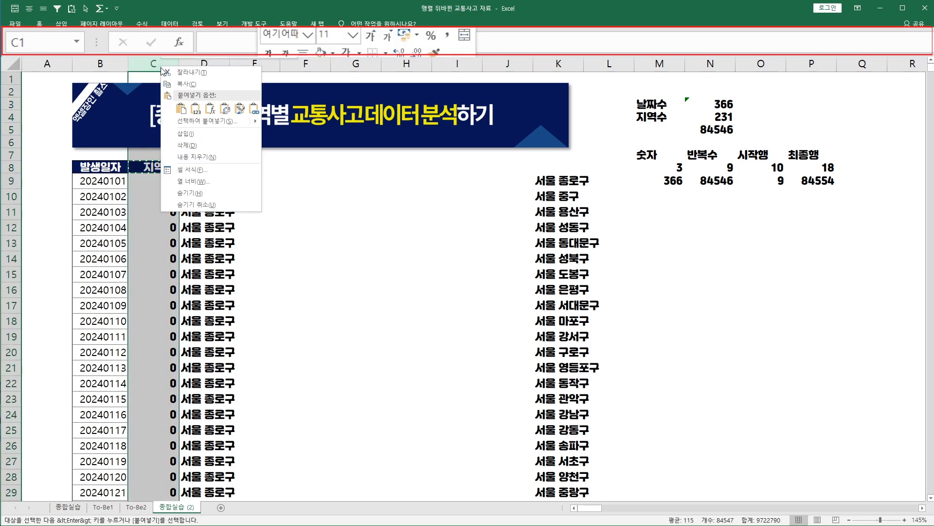
{"action": "left_click", "coordinate": [185, 141]}
{"action": "left_click", "coordinate": [182, 209]}
{"action": "left_click", "coordinate": [153, 180]}
{"action": "left_click_drag", "start_coordinate": [153, 168], "coordinate": [164, 322]}
{"action": "left_click", "coordinate": [167, 258]}
{"action": "left_click", "coordinate": [154, 196]}
{"action": "left_click", "coordinate": [144, 181]}
Step: Copy the 사고수 header from the To-Be1 sheet into D8 of the 종합실습 (2) sheet
{"action": "left_click", "coordinate": [103, 507]}
{"action": "key", "text": "Down"}
{"action": "key", "text": "Down"}
{"action": "key", "text": "Down"}
{"action": "key", "text": "Down"}
{"action": "left_click", "coordinate": [217, 156]}
{"action": "key", "text": "ctrl+c"}
{"action": "left_click", "coordinate": [177, 507]}
{"action": "key", "text": "ctrl+v"}
{"action": "left_click", "coordinate": [199, 181]}
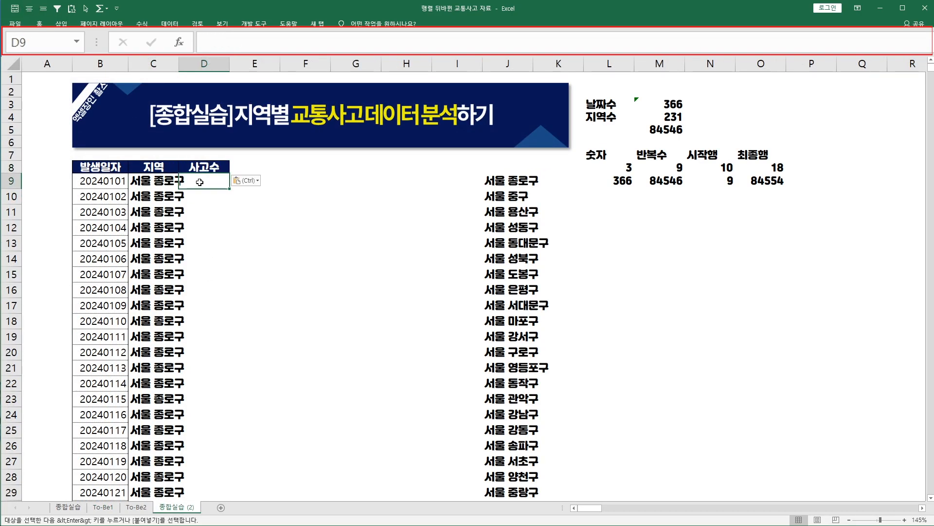
Step: Clear the region list from J9 downward and select D9, the first cell under the 사고수 header
{"action": "left_click", "coordinate": [520, 178]}
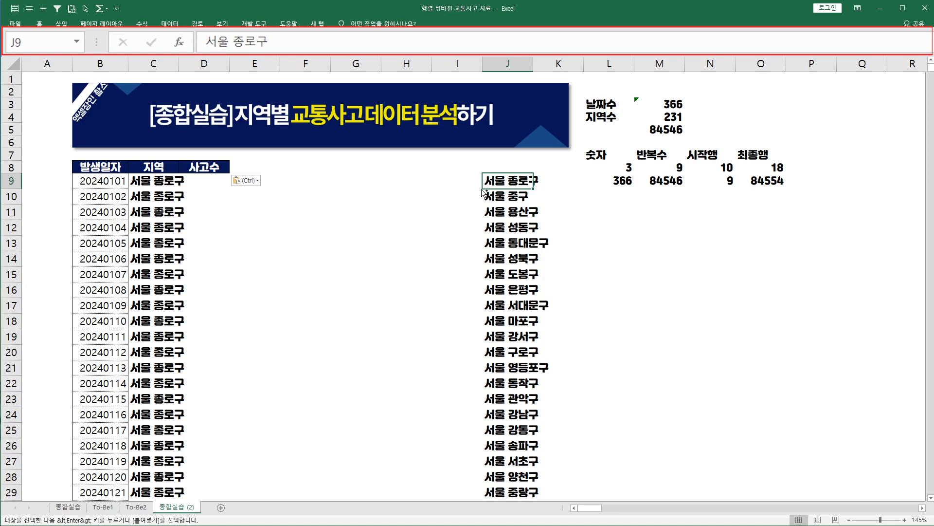
{"action": "key", "text": "ctrl+shift+Down"}
{"action": "key", "text": "Delete"}
{"action": "key", "text": "ctrl+BackSpace"}
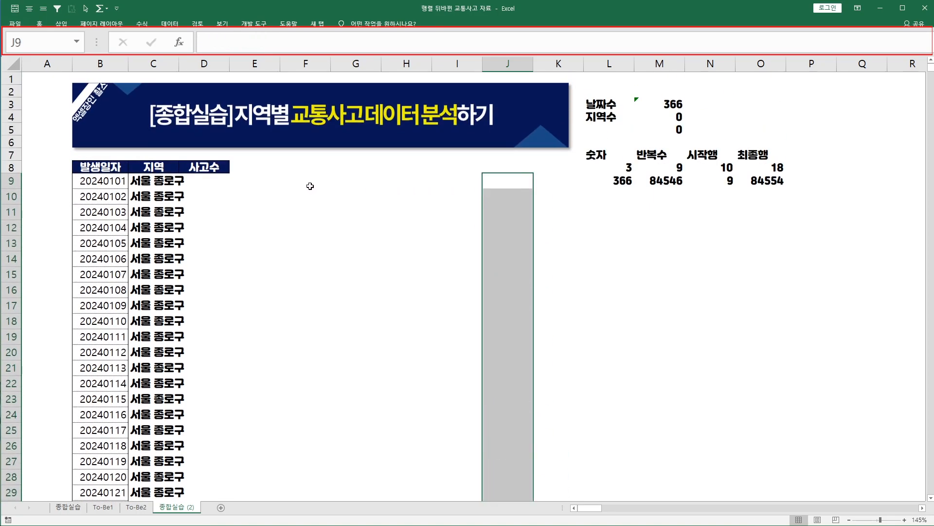
{"action": "left_click", "coordinate": [207, 180]}
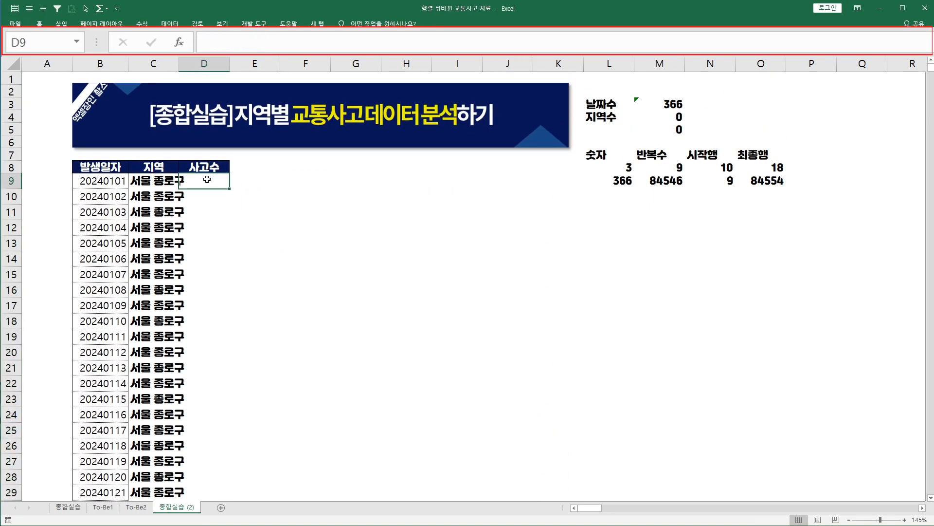
Step: Open the 종합실습 source sheet, go to the table's beginning and select the first date in B9
{"action": "left_click", "coordinate": [77, 508]}
{"action": "key", "text": "ctrl+Left"}
{"action": "key", "text": "ctrl+Left"}
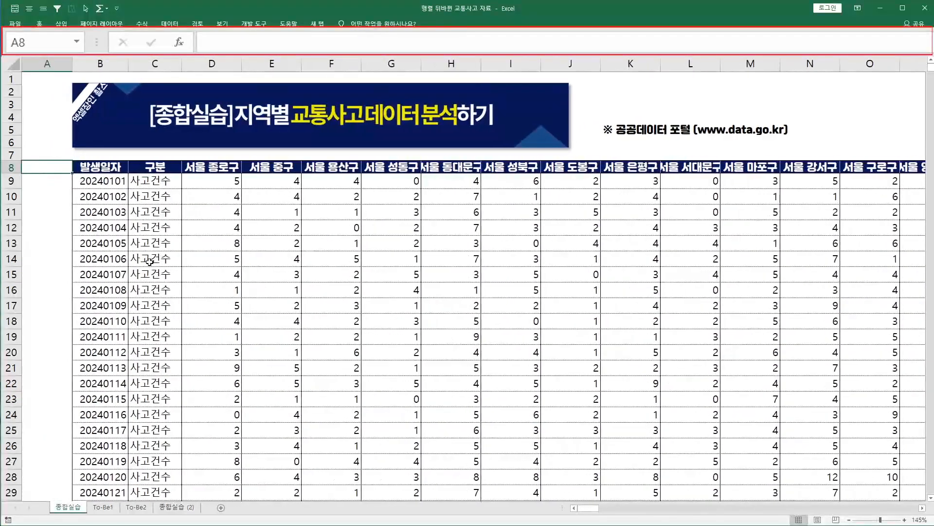
{"action": "left_click", "coordinate": [118, 181]}
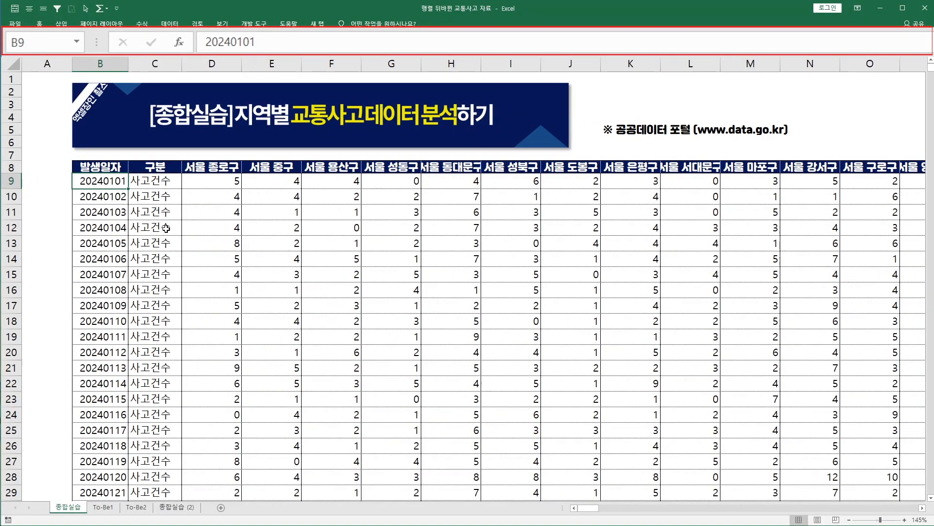
Step: Trace with temporary pen marks how date rows and region columns lead to an accident count, clear the marks and return to 종합실습 (2)
{"action": "key", "text": "ctrl+shift+3"}
{"action": "mouse_move", "coordinate": [135, 185]}
{"action": "left_mouse_down"}
{"action": "mouse_move", "coordinate": [115, 173]}
{"action": "mouse_move", "coordinate": [120, 184]}
{"action": "left_mouse_up"}
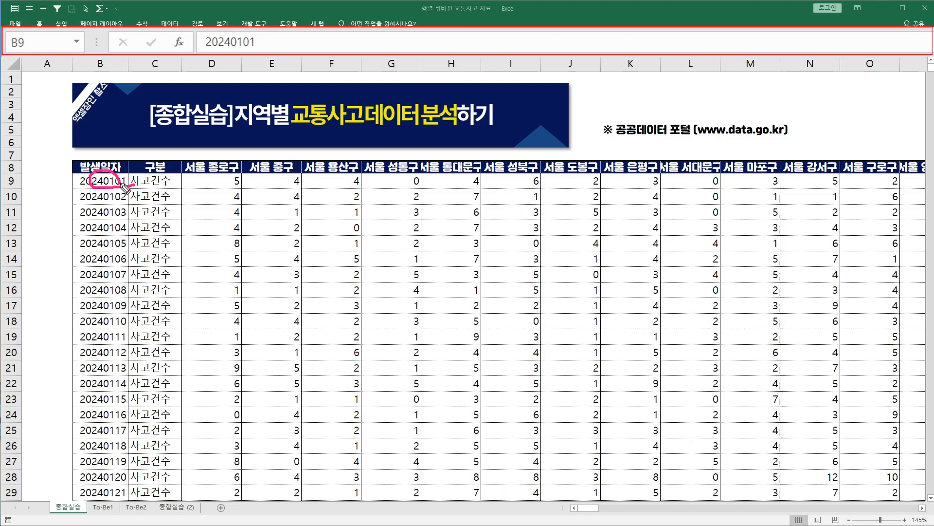
{"action": "left_click_drag", "start_coordinate": [186, 171], "coordinate": [470, 167]}
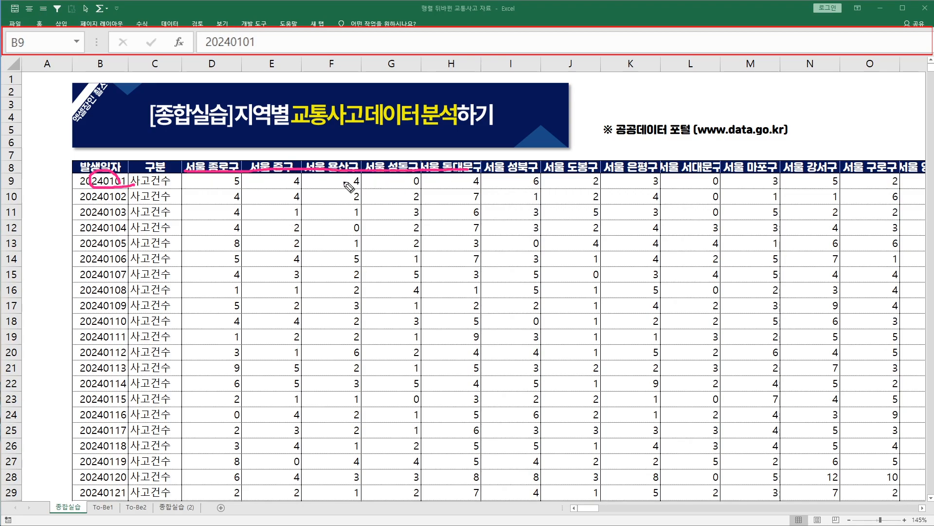
{"action": "mouse_move", "coordinate": [240, 175]}
{"action": "left_mouse_down"}
{"action": "mouse_move", "coordinate": [229, 185]}
{"action": "mouse_move", "coordinate": [360, 182]}
{"action": "left_mouse_up"}
{"action": "mouse_move", "coordinate": [421, 178]}
{"action": "left_mouse_down"}
{"action": "mouse_move", "coordinate": [409, 183]}
{"action": "mouse_move", "coordinate": [478, 184]}
{"action": "left_mouse_up"}
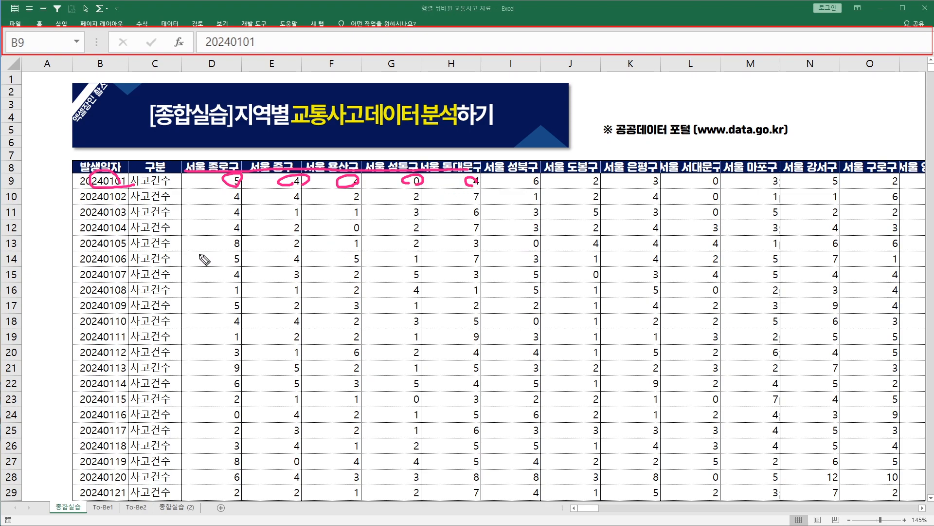
{"action": "mouse_move", "coordinate": [135, 181]}
{"action": "left_mouse_down"}
{"action": "mouse_move", "coordinate": [76, 197]}
{"action": "mouse_move", "coordinate": [81, 479]}
{"action": "left_mouse_up"}
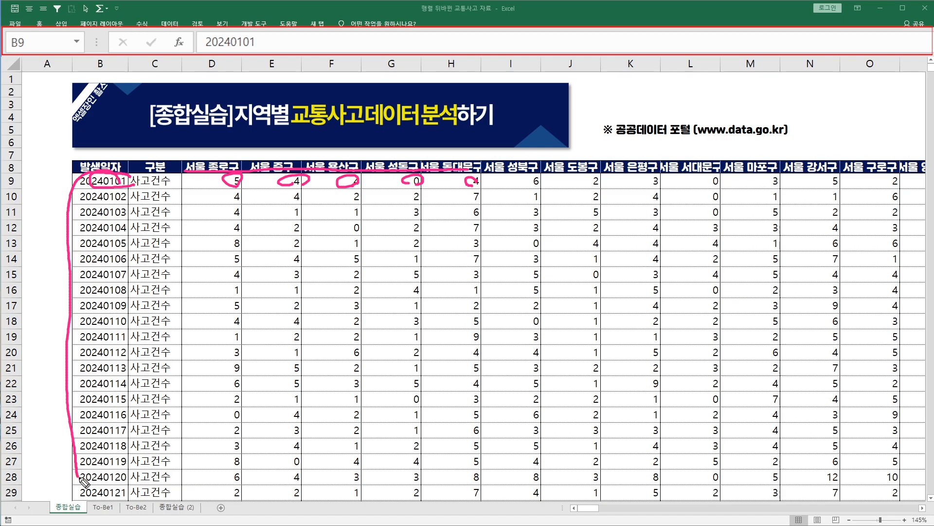
{"action": "left_click_drag", "start_coordinate": [134, 181], "coordinate": [127, 480]}
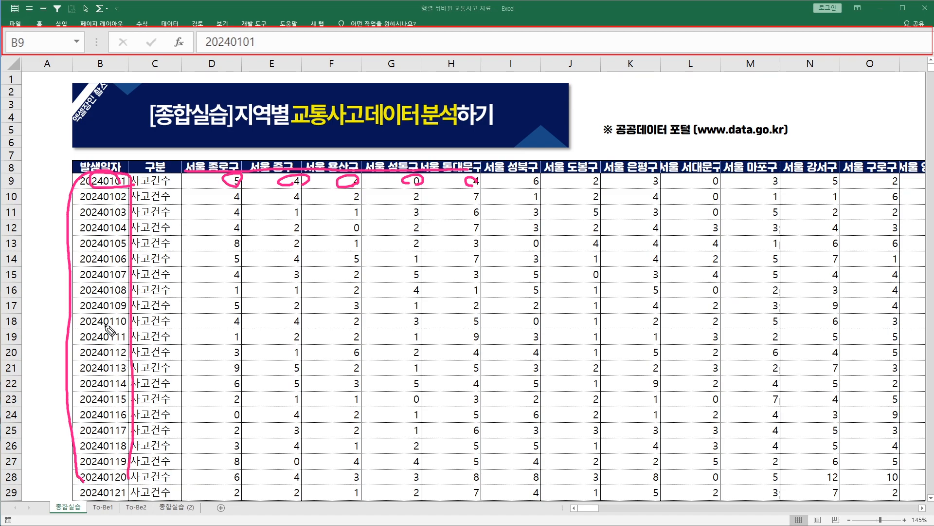
{"action": "mouse_move", "coordinate": [70, 282]}
{"action": "left_mouse_down"}
{"action": "mouse_move", "coordinate": [133, 282]}
{"action": "mouse_move", "coordinate": [117, 268]}
{"action": "mouse_move", "coordinate": [70, 281]}
{"action": "mouse_move", "coordinate": [105, 283]}
{"action": "left_mouse_up"}
{"action": "mouse_move", "coordinate": [53, 173]}
{"action": "left_mouse_down"}
{"action": "mouse_move", "coordinate": [49, 268]}
{"action": "mouse_move", "coordinate": [45, 255]}
{"action": "left_mouse_up"}
{"action": "left_click_drag", "start_coordinate": [122, 275], "coordinate": [194, 274]}
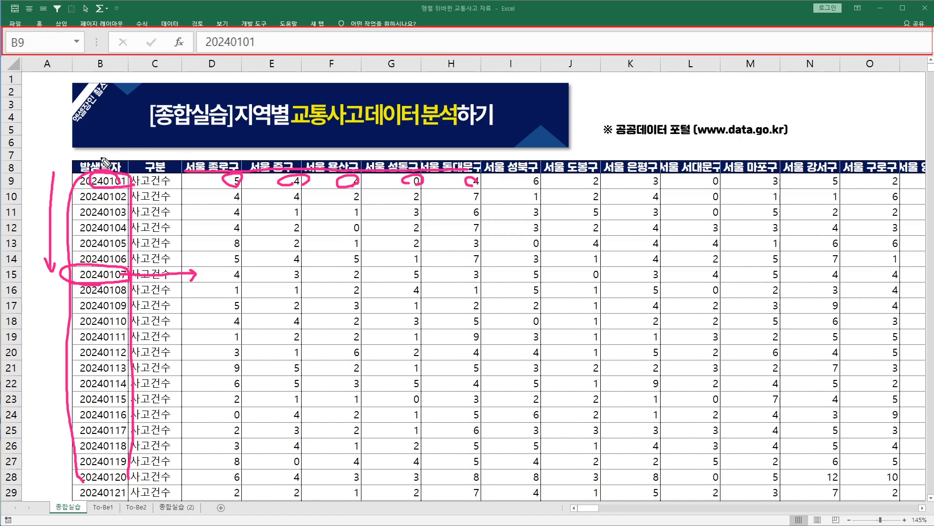
{"action": "left_click_drag", "start_coordinate": [111, 149], "coordinate": [257, 155]}
{"action": "mouse_move", "coordinate": [332, 141]}
{"action": "left_mouse_down"}
{"action": "mouse_move", "coordinate": [344, 153]}
{"action": "mouse_move", "coordinate": [566, 152]}
{"action": "left_mouse_up"}
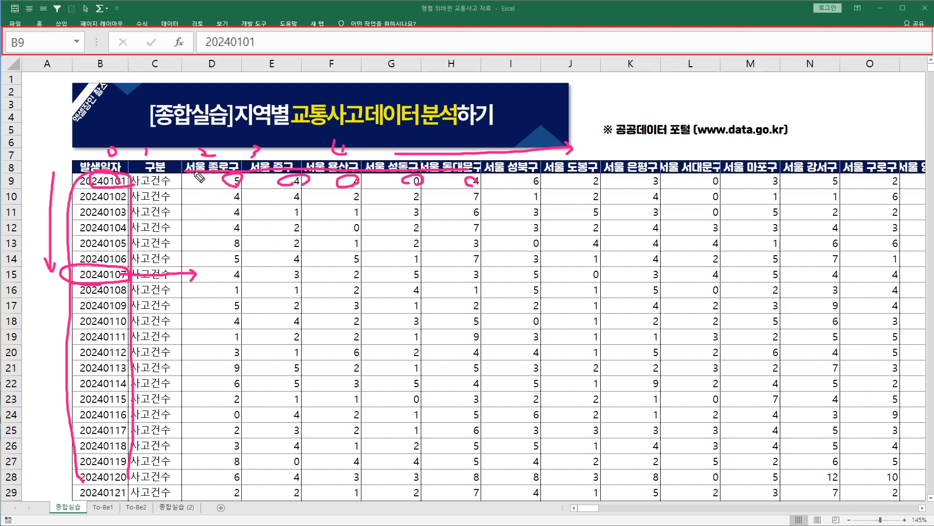
{"action": "mouse_move", "coordinate": [230, 161]}
{"action": "left_mouse_down"}
{"action": "mouse_move", "coordinate": [233, 169]}
{"action": "mouse_move", "coordinate": [196, 164]}
{"action": "mouse_move", "coordinate": [210, 157]}
{"action": "left_mouse_up"}
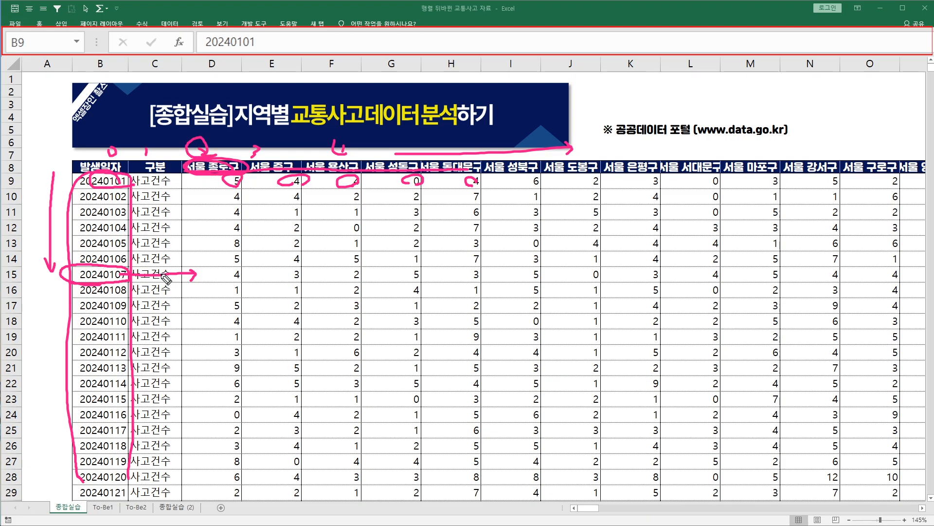
{"action": "mouse_move", "coordinate": [141, 276]}
{"action": "left_mouse_down"}
{"action": "mouse_move", "coordinate": [216, 273]}
{"action": "mouse_move", "coordinate": [208, 279]}
{"action": "mouse_move", "coordinate": [236, 284]}
{"action": "mouse_move", "coordinate": [246, 276]}
{"action": "left_mouse_up"}
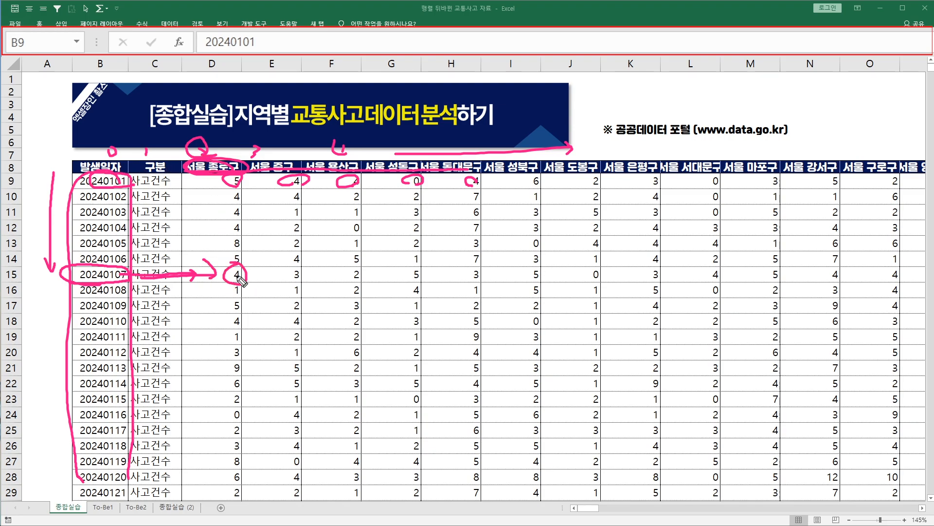
{"action": "key", "text": "Escape"}
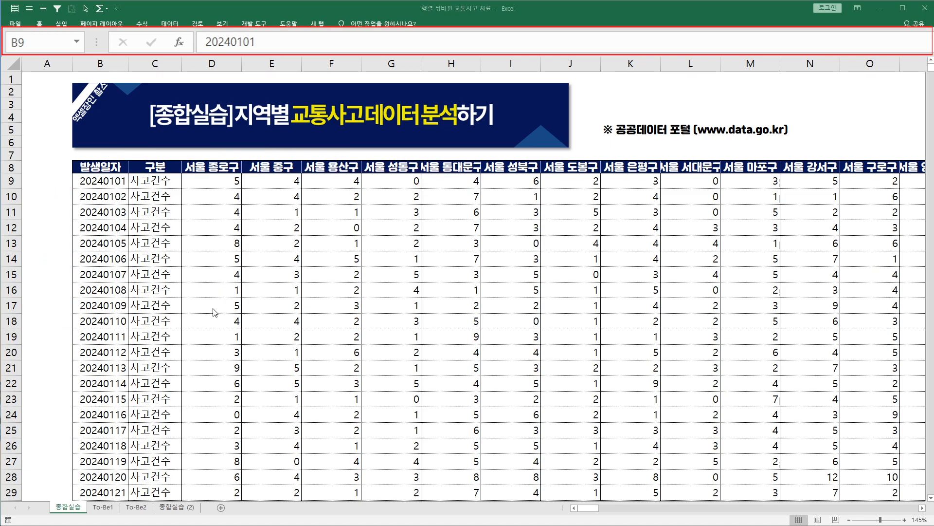
{"action": "left_click", "coordinate": [179, 508]}
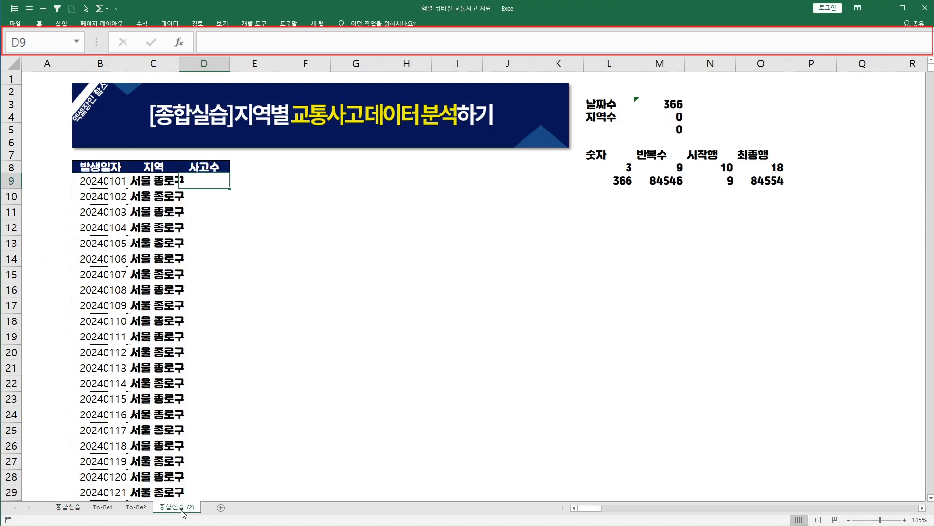
Step: Autofit column C to its region names and start a VLOOKUP formula in D9 with B9 as the lookup value
{"action": "double_click", "coordinate": [179, 63]}
{"action": "type", "text": "="}
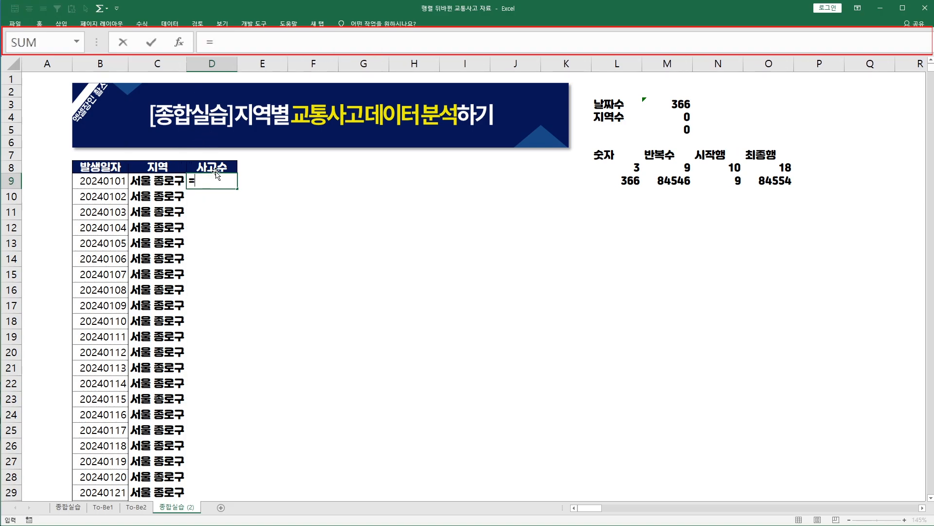
{"action": "type", "text": "vlookup("}
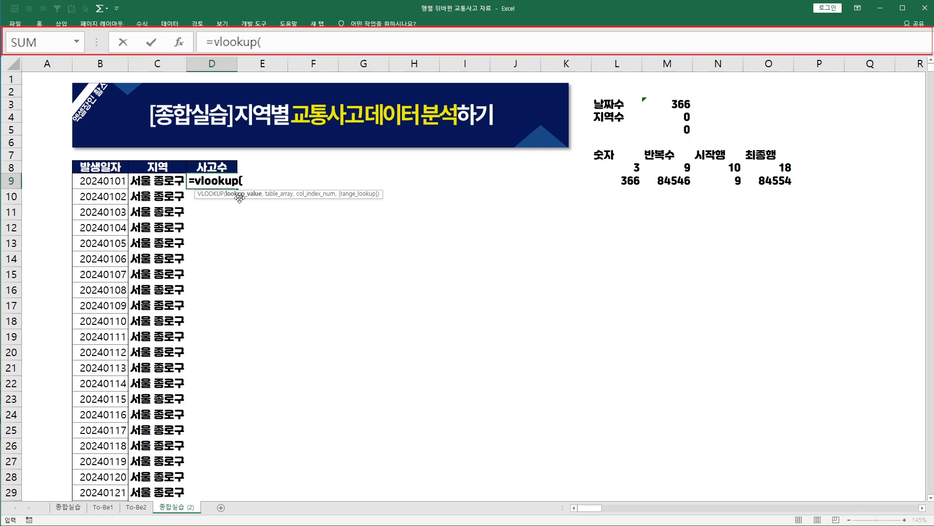
{"action": "left_click", "coordinate": [96, 181]}
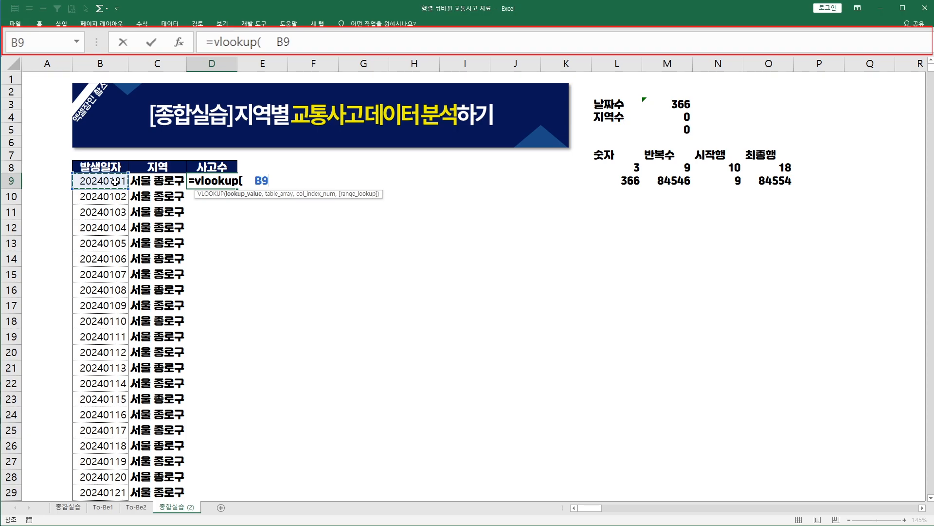
{"action": "type", "text": ","}
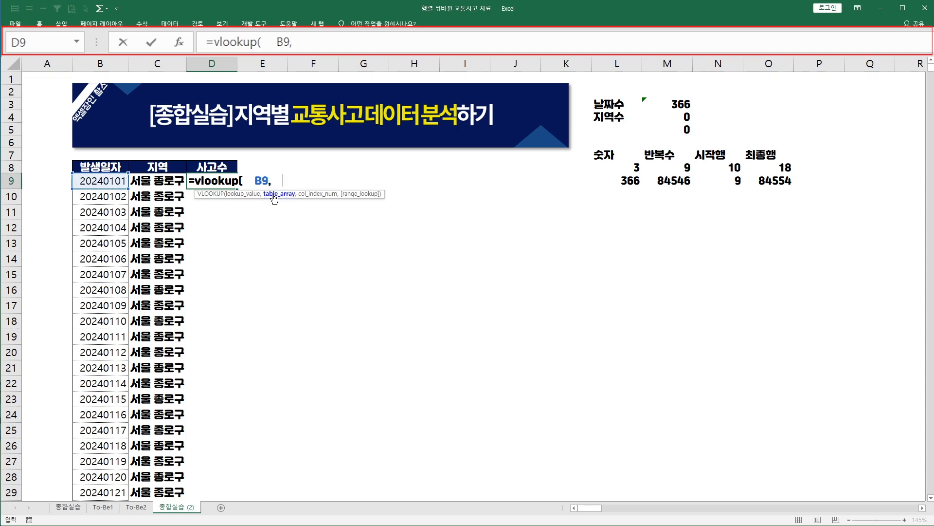
Step: Set the VLOOKUP table array to B9:HZ374 on the 종합실습 sheet and make the reference absolute as $B$9:$HZ$374
{"action": "left_click", "coordinate": [76, 509]}
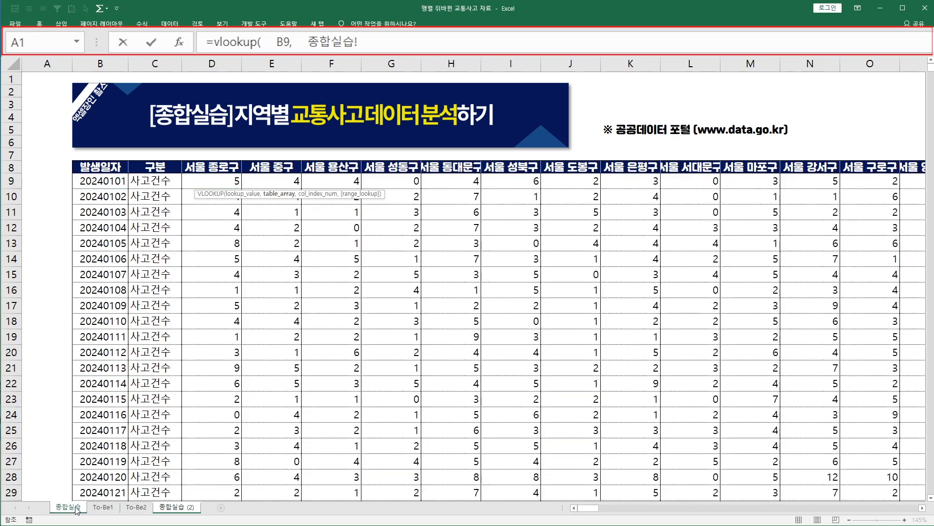
{"action": "left_click", "coordinate": [110, 180]}
{"action": "mouse_move", "coordinate": [114, 183]}
{"action": "left_mouse_down"}
{"action": "mouse_move", "coordinate": [104, 414]}
{"action": "mouse_move", "coordinate": [211, 412]}
{"action": "mouse_move", "coordinate": [154, 395]}
{"action": "mouse_move", "coordinate": [146, 214]}
{"action": "mouse_move", "coordinate": [117, 179]}
{"action": "left_mouse_up"}
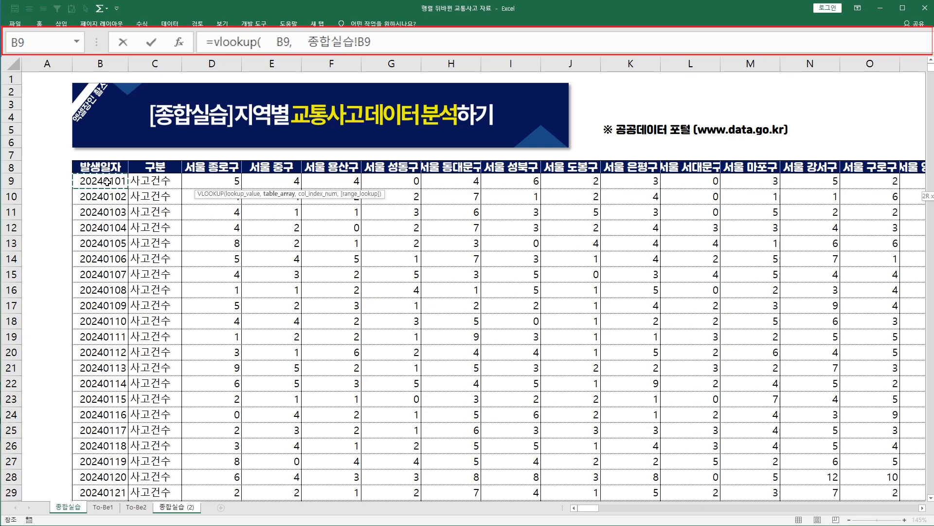
{"action": "key", "text": "ctrl+shift+Right"}
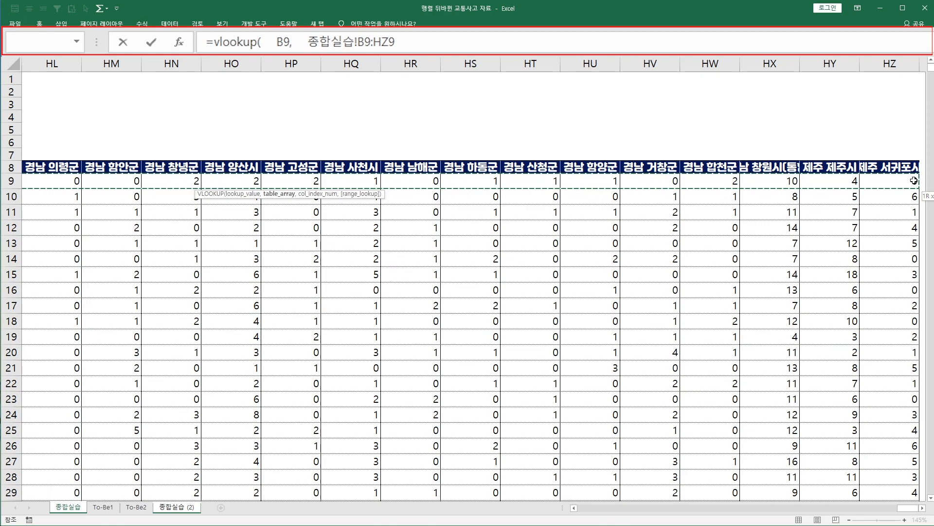
{"action": "key", "text": "ctrl+shift+Down"}
{"action": "scroll", "coordinate": [825, 241], "scroll_direction": "down", "scroll_amount": 2}
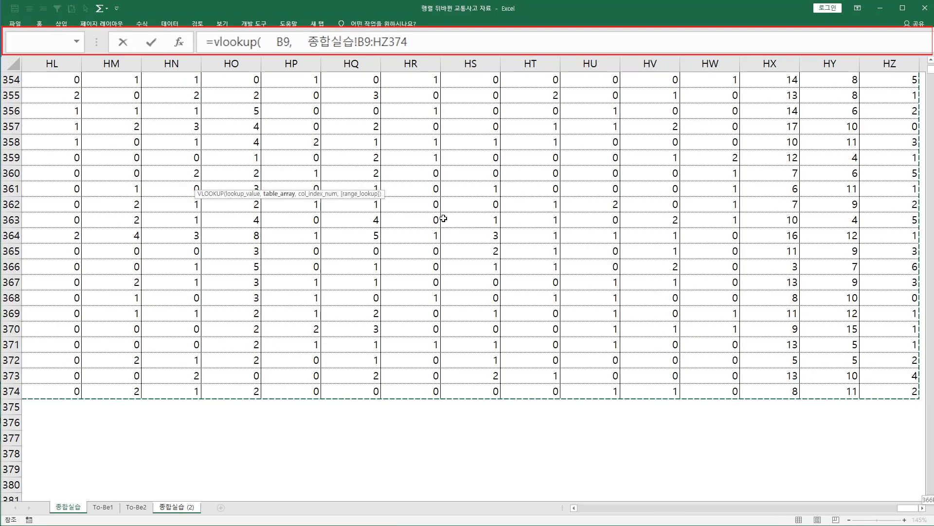
{"action": "left_click_drag", "start_coordinate": [359, 42], "coordinate": [425, 39]}
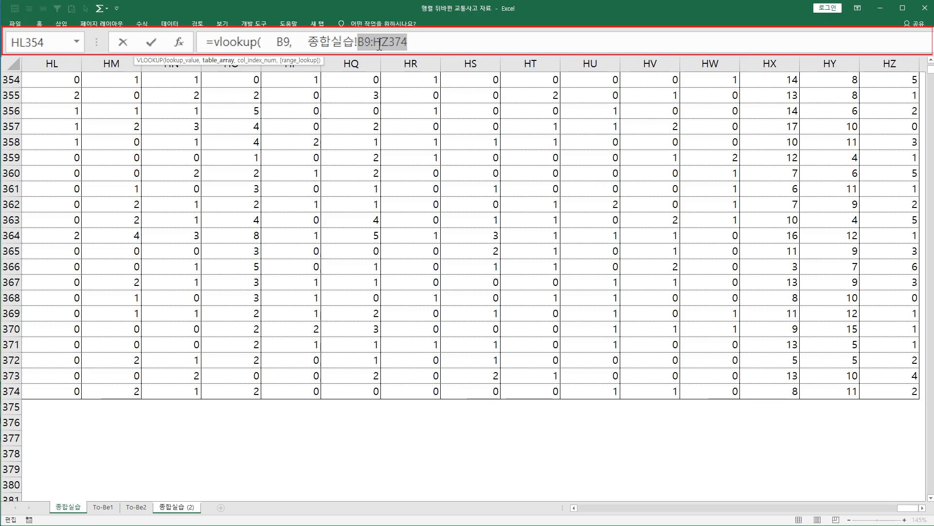
{"action": "key", "text": "F4"}
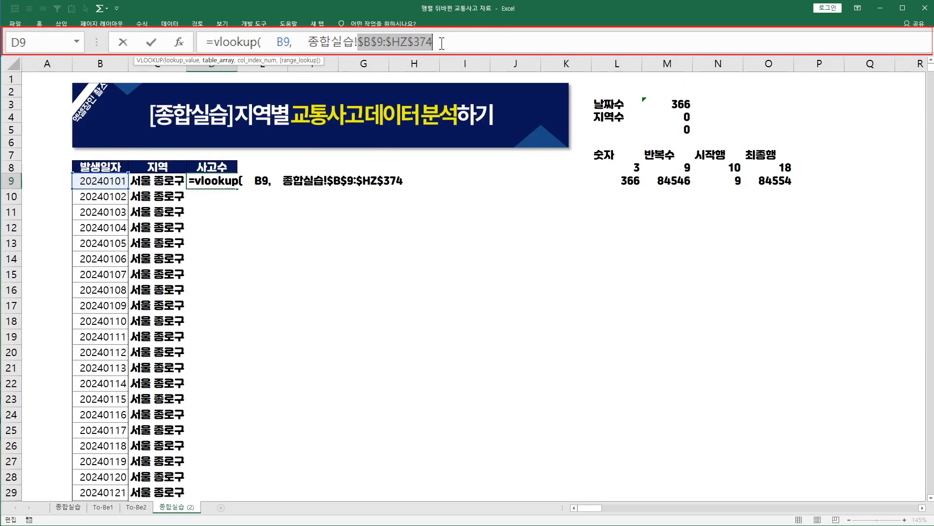
Step: Complete the D9 VLOOKUP with column index 3 and FALSE for an exact match, and enter it
{"action": "left_click", "coordinate": [442, 42]}
{"action": "type", "text": ","}
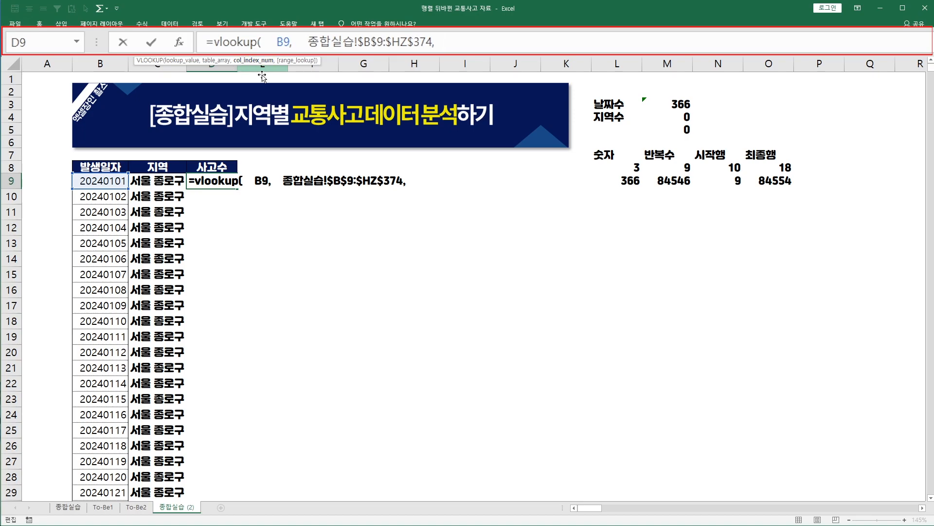
{"action": "type", "text": "3, "}
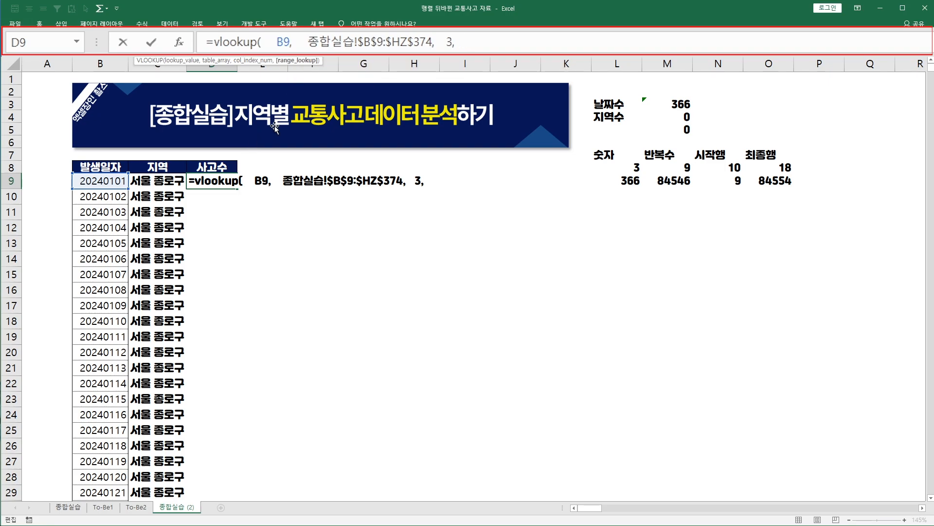
{"action": "type", "text": "false"}
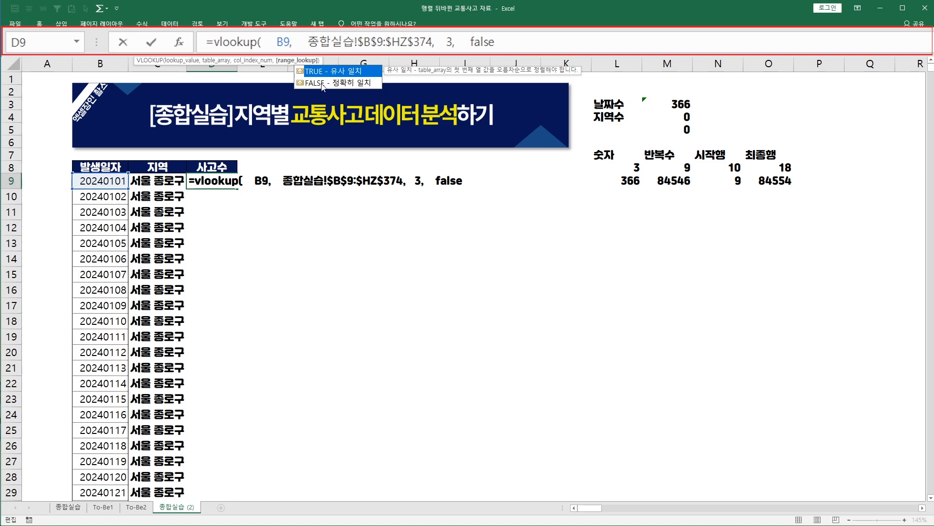
{"action": "type", "text": ")"}
{"action": "key", "text": "Return"}
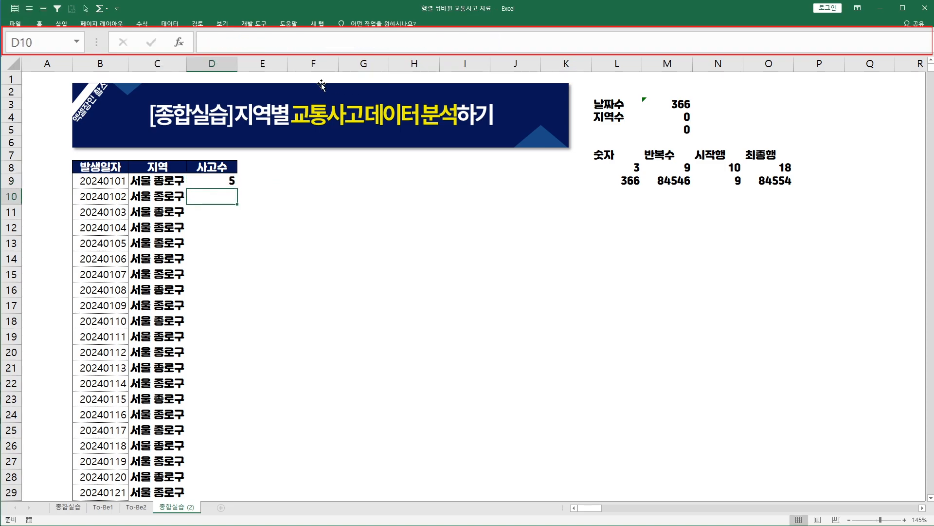
Step: Review the D9 lookup, number the 종합실습 table's columns from the date in B9 with temporary pen marks, and clear the marks
{"action": "left_click", "coordinate": [219, 182]}
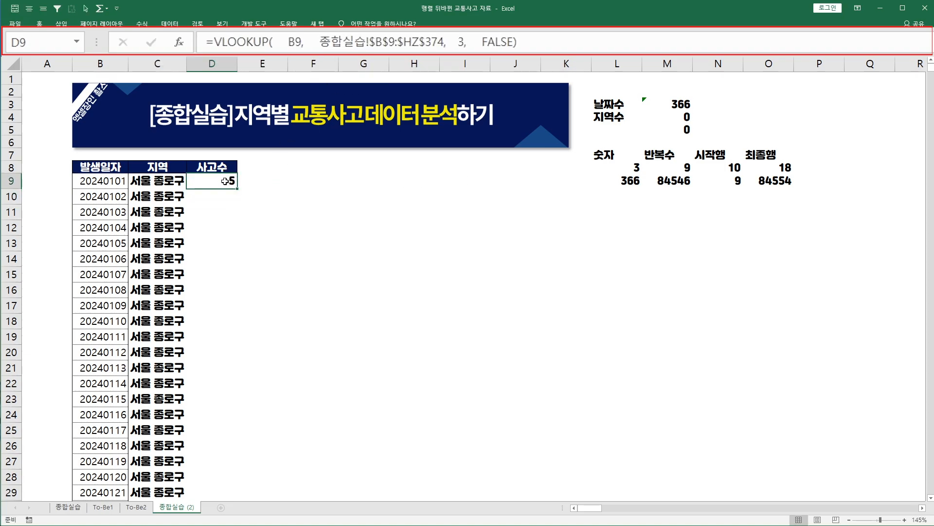
{"action": "left_click", "coordinate": [113, 182]}
{"action": "left_click", "coordinate": [77, 507]}
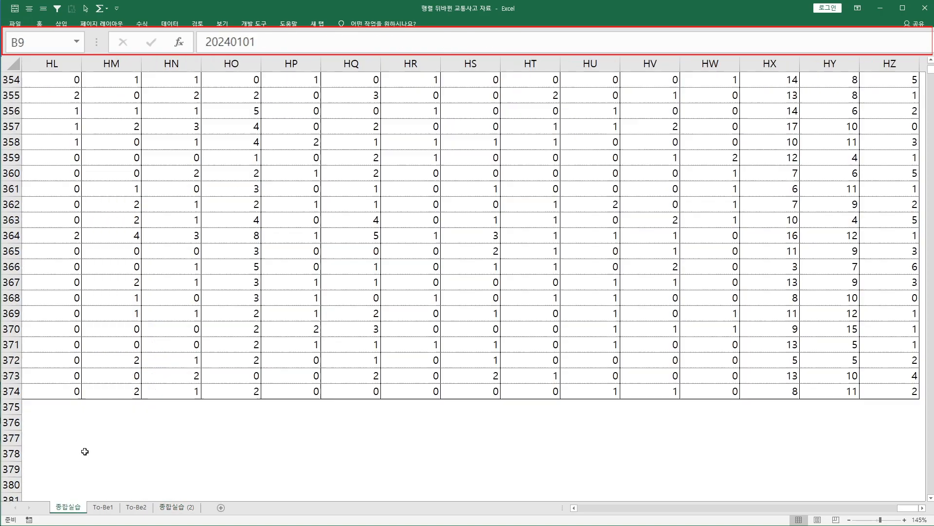
{"action": "left_click", "coordinate": [77, 190]}
{"action": "key", "text": "ctrl+Left"}
{"action": "key", "text": "ctrl+Up"}
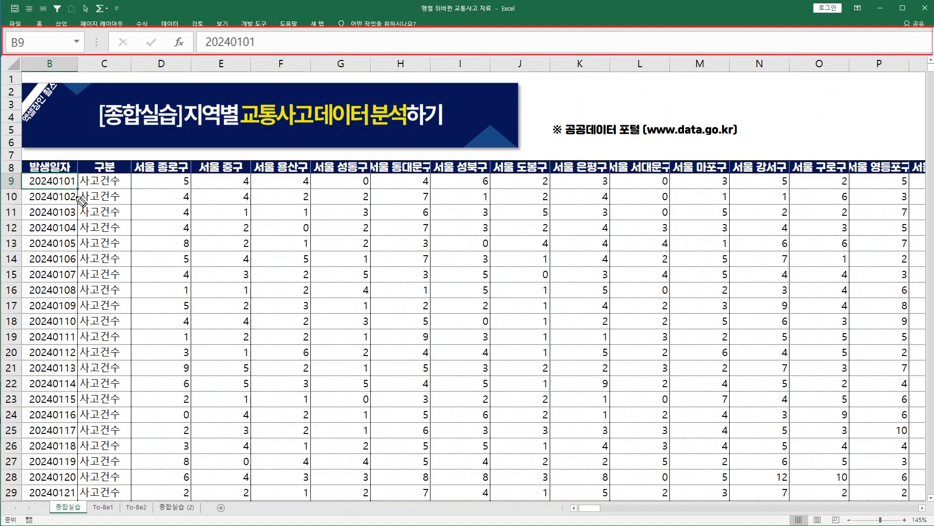
{"action": "mouse_move", "coordinate": [68, 175]}
{"action": "left_mouse_down"}
{"action": "mouse_move", "coordinate": [71, 192]}
{"action": "mouse_move", "coordinate": [62, 176]}
{"action": "left_mouse_up"}
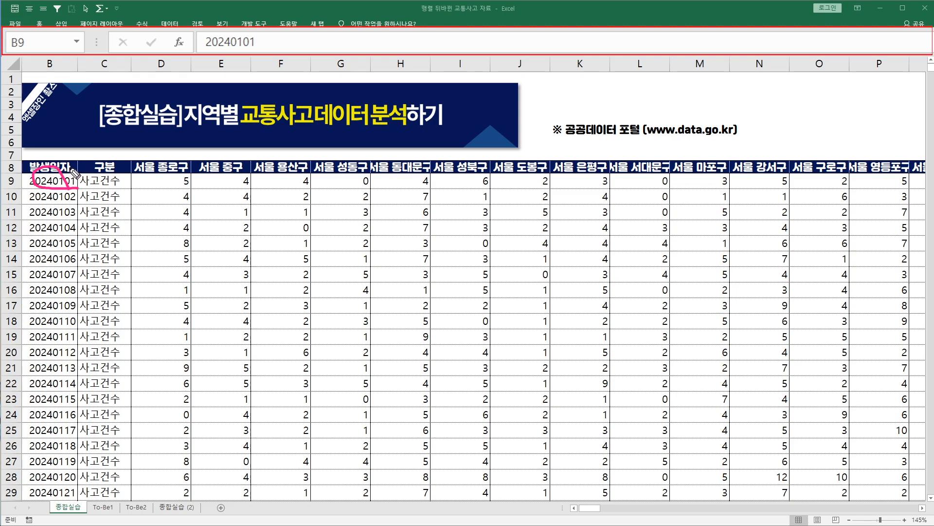
{"action": "mouse_move", "coordinate": [74, 171]}
{"action": "left_mouse_down"}
{"action": "mouse_move", "coordinate": [74, 185]}
{"action": "mouse_move", "coordinate": [173, 183]}
{"action": "mouse_move", "coordinate": [162, 190]}
{"action": "mouse_move", "coordinate": [189, 194]}
{"action": "mouse_move", "coordinate": [187, 184]}
{"action": "mouse_move", "coordinate": [232, 184]}
{"action": "left_mouse_up"}
{"action": "mouse_move", "coordinate": [229, 177]}
{"action": "left_mouse_down"}
{"action": "mouse_move", "coordinate": [228, 190]}
{"action": "mouse_move", "coordinate": [254, 190]}
{"action": "mouse_move", "coordinate": [246, 178]}
{"action": "left_mouse_up"}
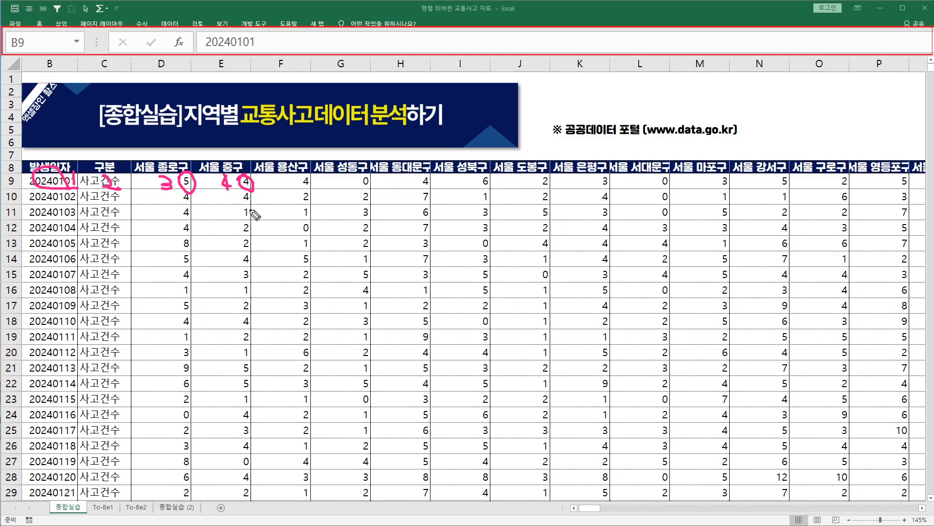
{"action": "key", "text": "e"}
{"action": "key", "text": "Escape"}
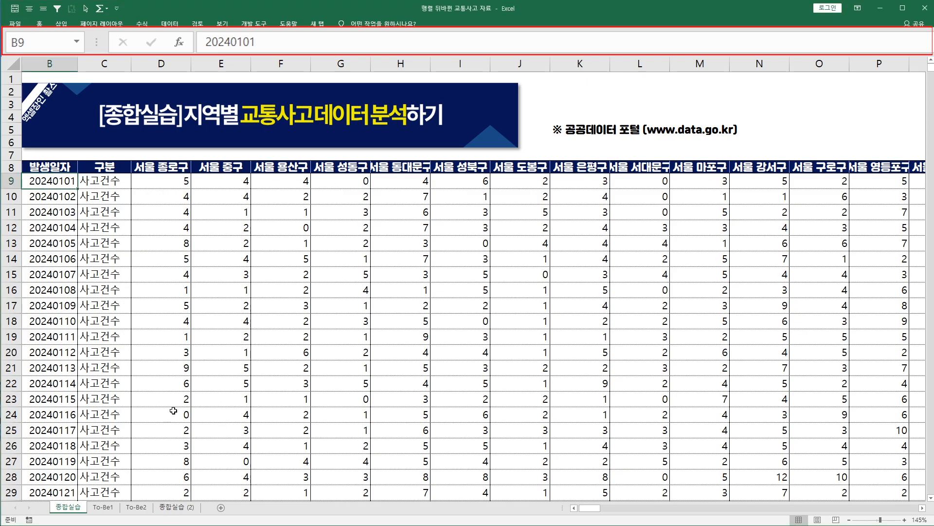
Step: Return to 종합실습 (2) and change the column index of the VLOOKUP in D9 to 4
{"action": "left_click", "coordinate": [175, 507]}
{"action": "left_click", "coordinate": [232, 182]}
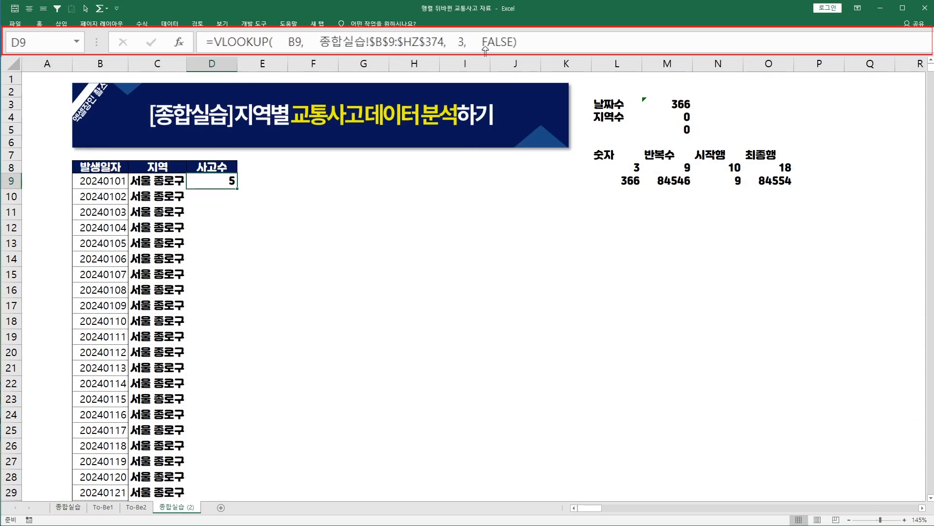
{"action": "double_click", "coordinate": [462, 43]}
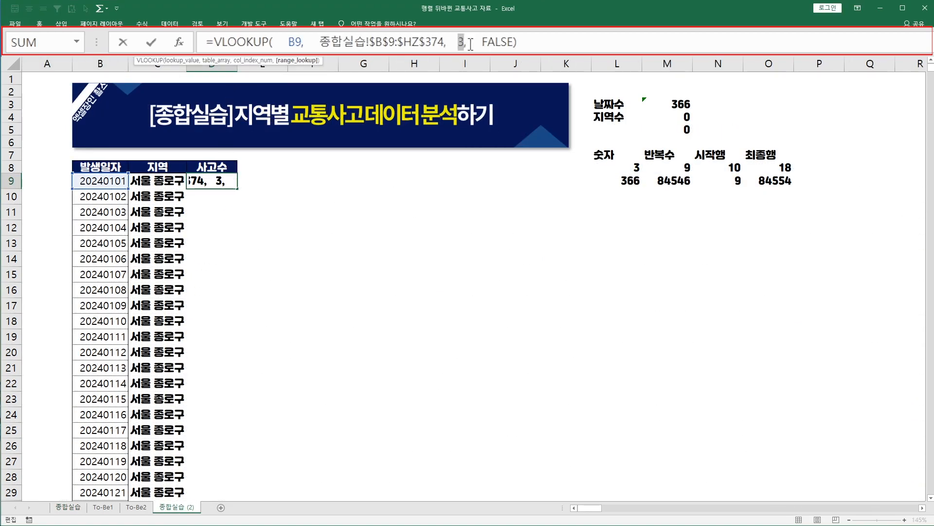
{"action": "type", "text": "45"}
{"action": "key", "text": "BackSpace"}
{"action": "key", "text": "Return"}
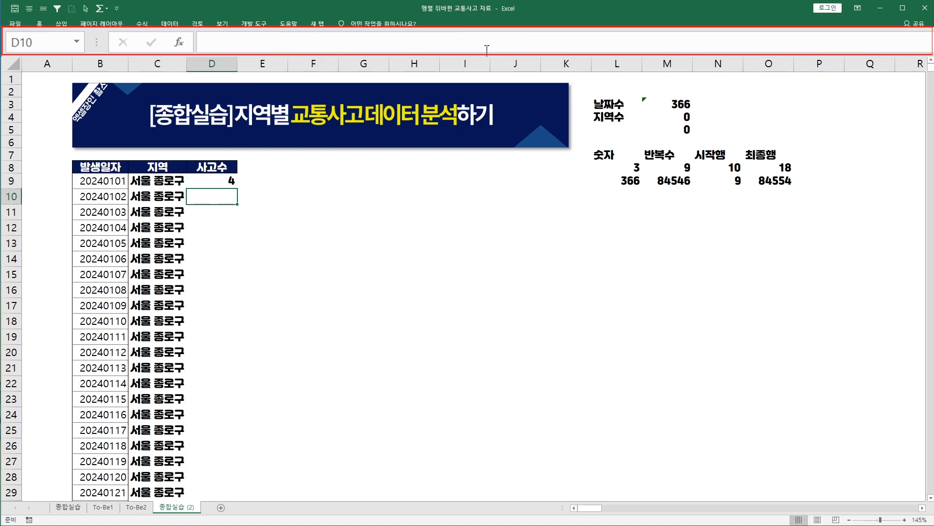
{"action": "left_click", "coordinate": [229, 180]}
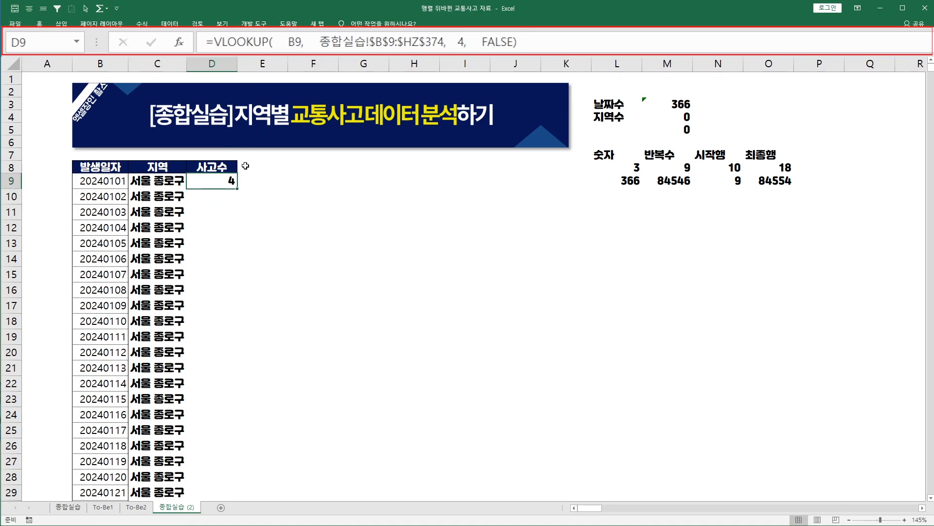
Step: Compare the region in C9 with the header row starting at B8 on the 종합실습 sheet
{"action": "left_click", "coordinate": [162, 181]}
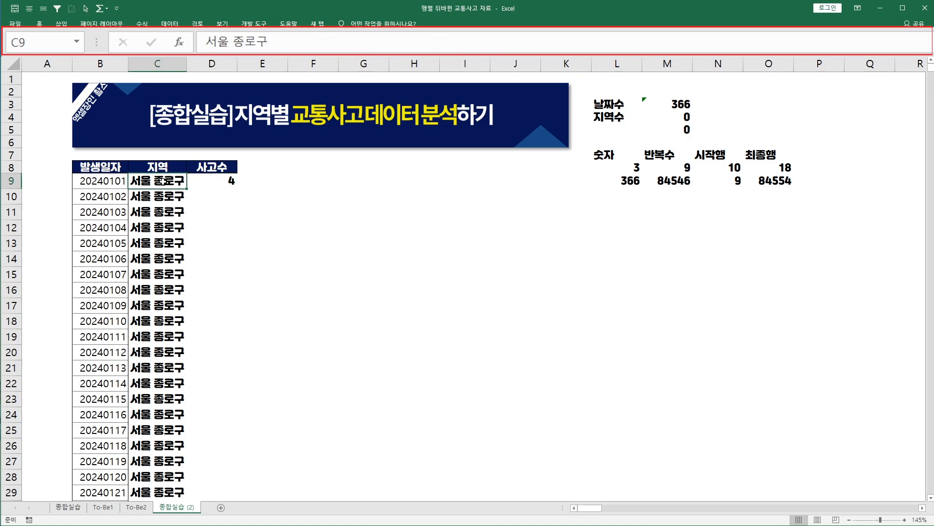
{"action": "left_click", "coordinate": [73, 507]}
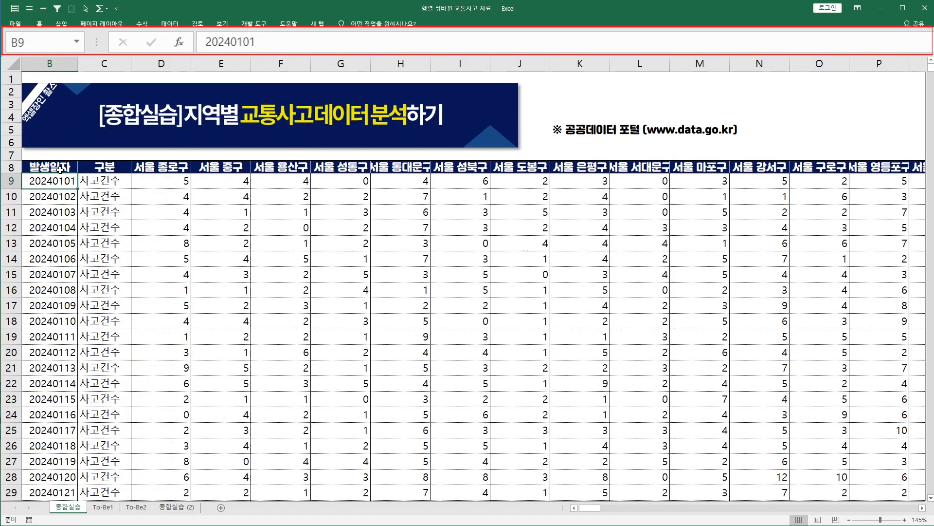
{"action": "left_click", "coordinate": [53, 166]}
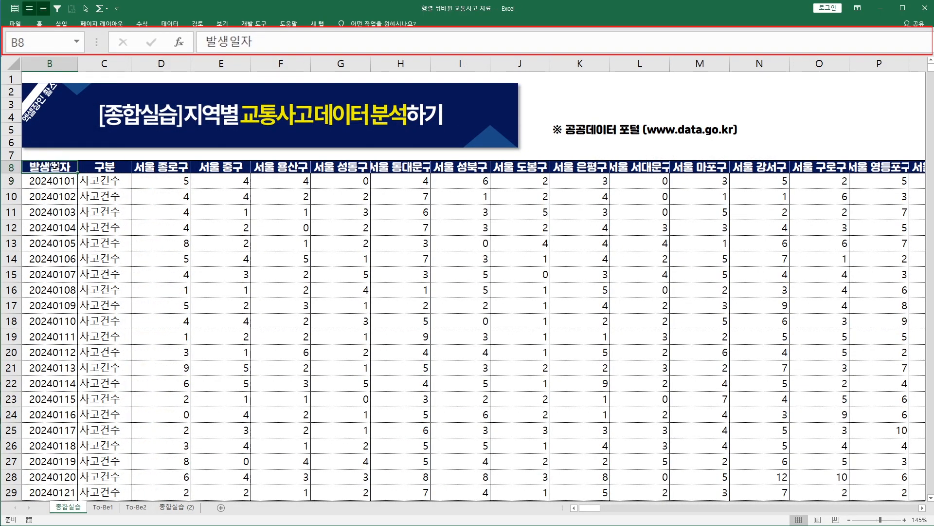
{"action": "left_click", "coordinate": [179, 165]}
{"action": "left_click", "coordinate": [52, 168]}
Step: Add the helper column header "match" in E8 of the 종합실습 (2) sheet
{"action": "left_click", "coordinate": [175, 507]}
{"action": "left_click", "coordinate": [263, 178]}
{"action": "key", "text": "Up"}
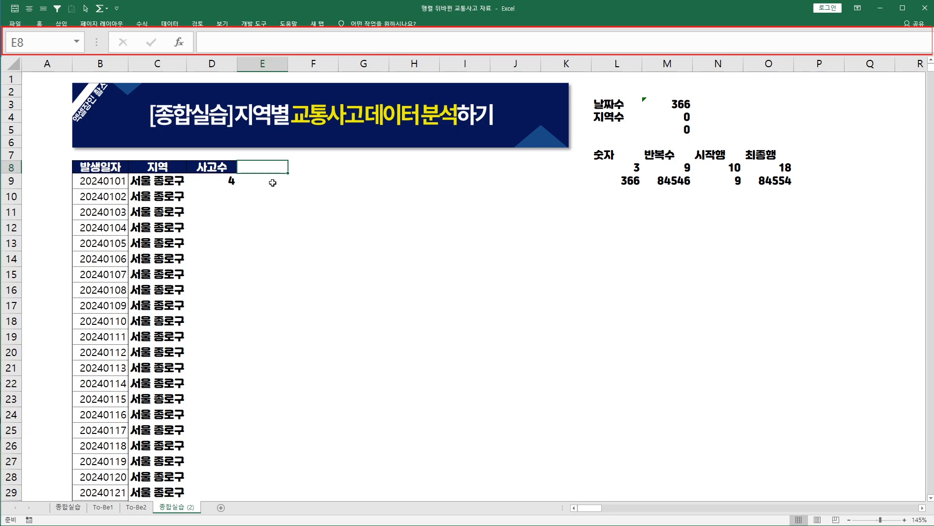
{"action": "type", "text": "match"}
{"action": "key", "text": "Return"}
Step: Start a MATCH formula in E9 with the region in C9 as the lookup value
{"action": "type", "text": "=ma"}
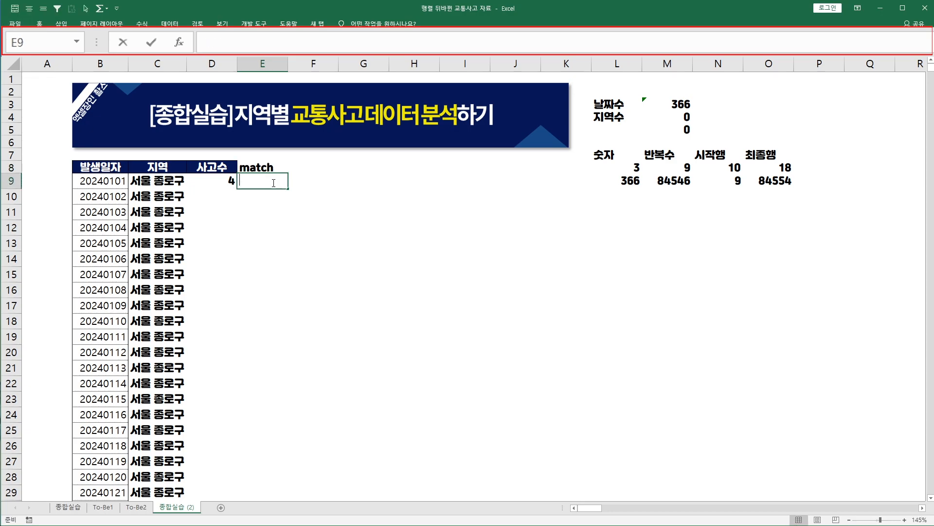
{"action": "type", "text": "tch("}
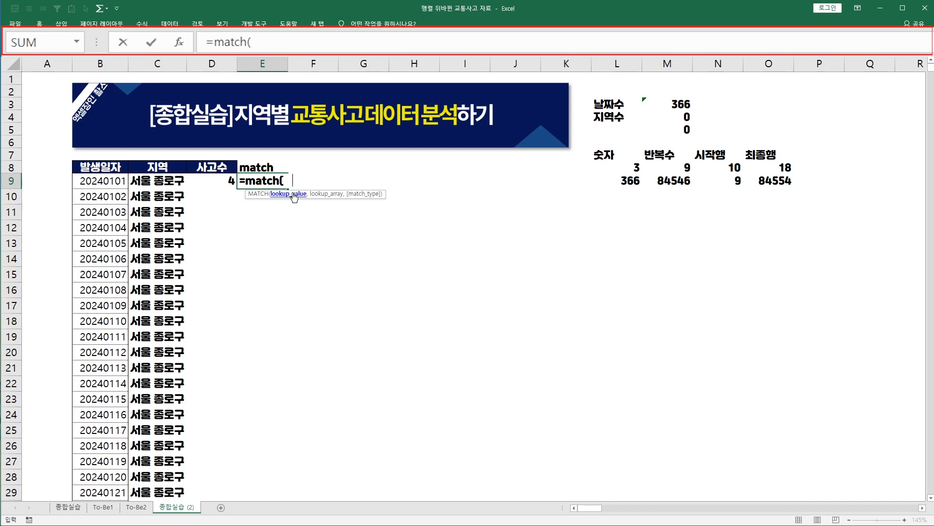
{"action": "left_click", "coordinate": [153, 178]}
{"action": "type", "text": ","}
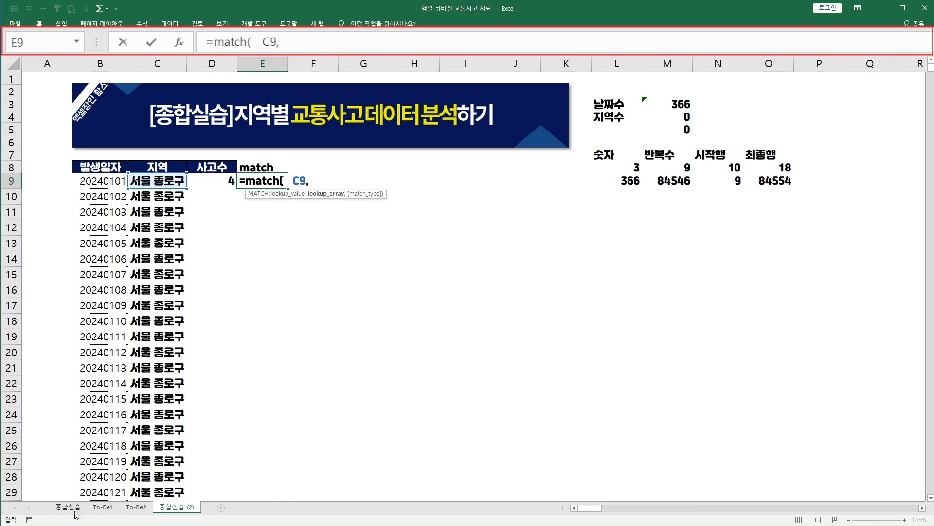
Step: Set the MATCH lookup array to the header row B8:HZ8 on the 종합실습 sheet and make it absolute as $B$8:$HZ$8
{"action": "left_click", "coordinate": [75, 507]}
{"action": "left_click", "coordinate": [50, 167]}
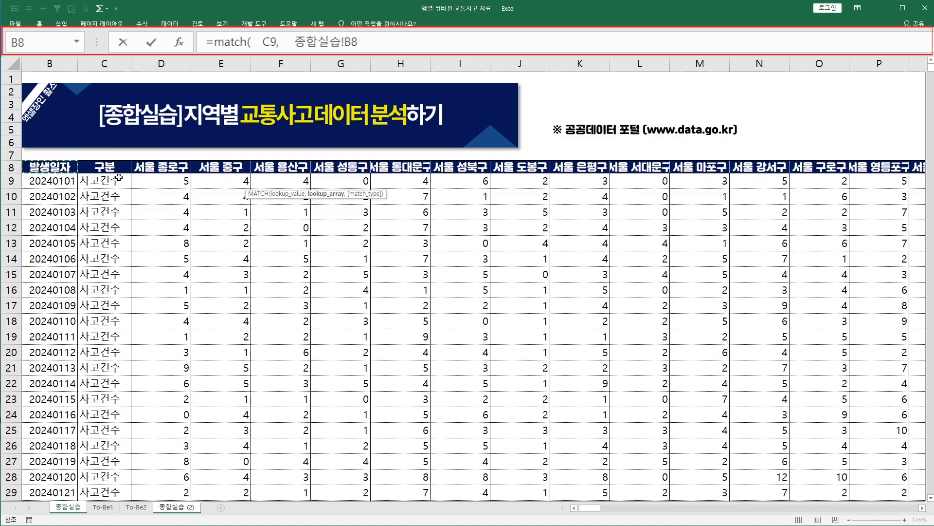
{"action": "key", "text": "ctrl+shift+Right"}
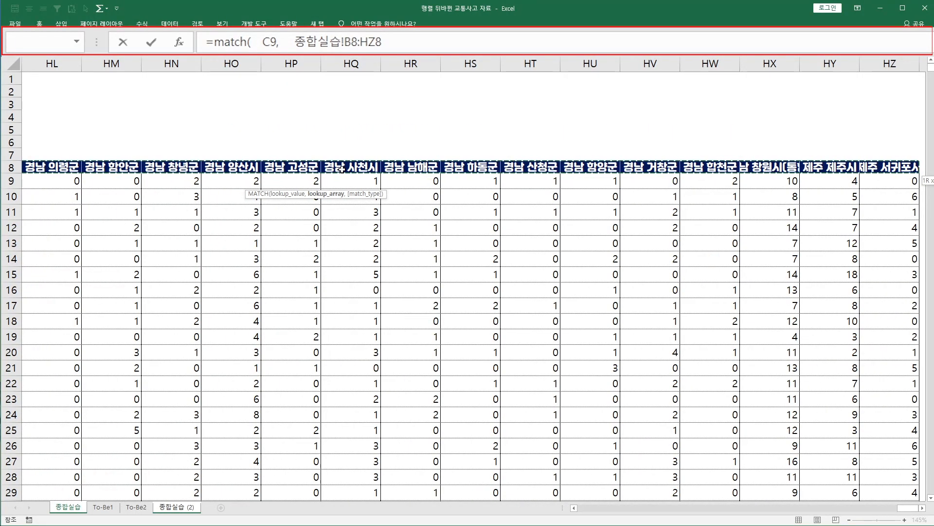
{"action": "left_click_drag", "start_coordinate": [342, 41], "coordinate": [396, 39]}
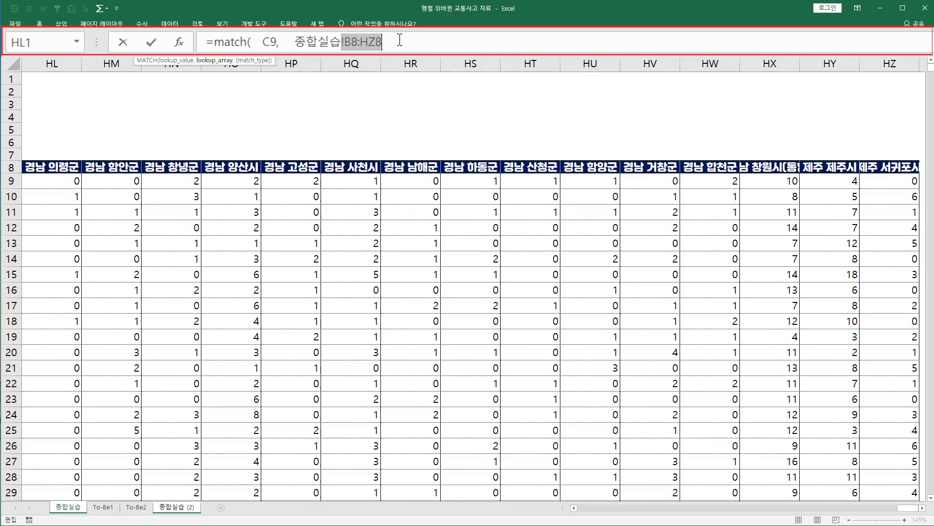
{"action": "key", "text": "F4"}
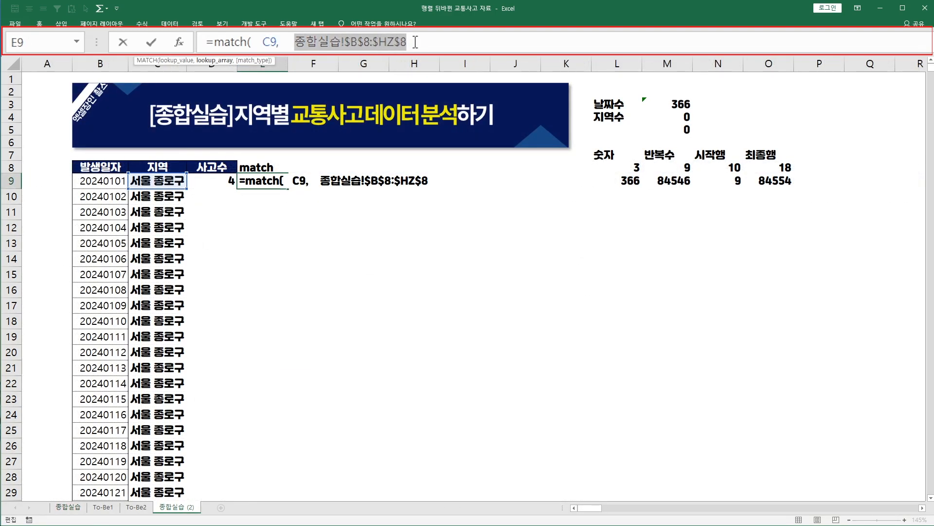
Step: Finish the MATCH formula in E9 with match type 0 for an exact match
{"action": "left_click", "coordinate": [415, 42]}
{"action": "type", "text": ", "}
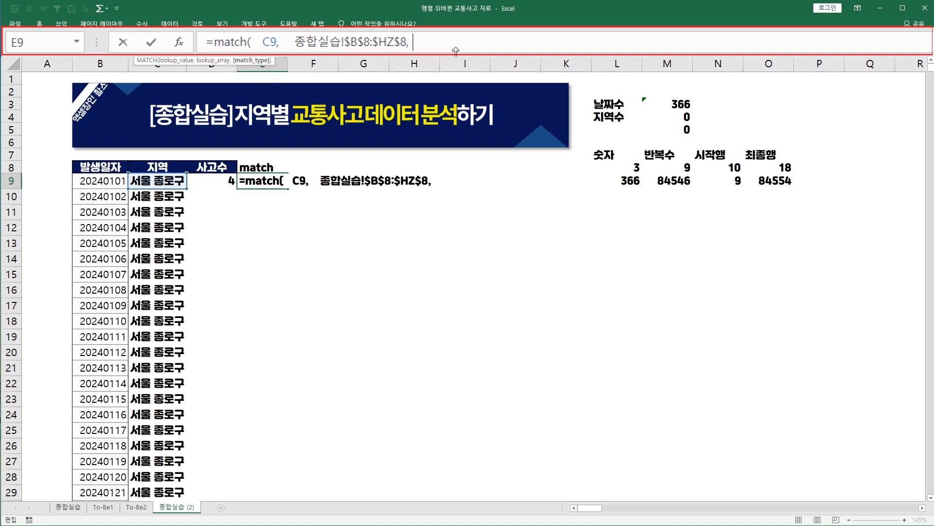
{"action": "type", "text": "0"}
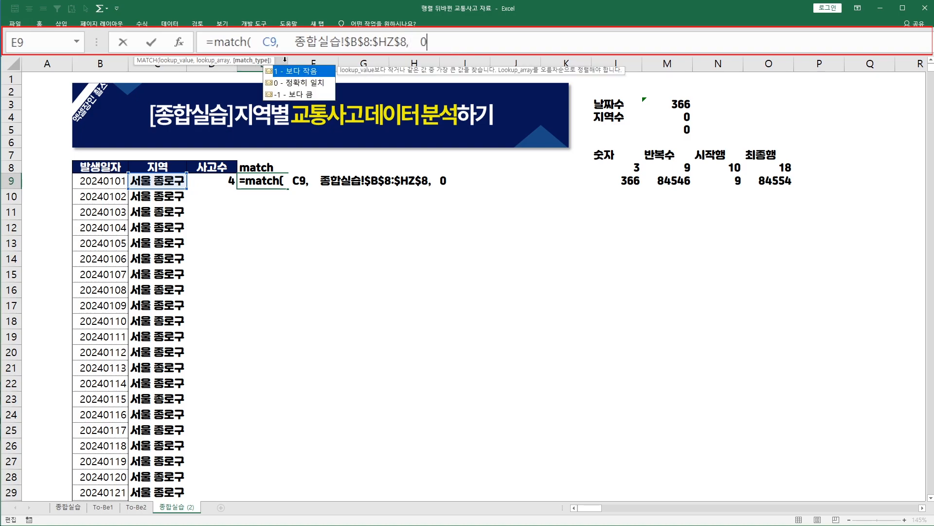
{"action": "type", "text": ")"}
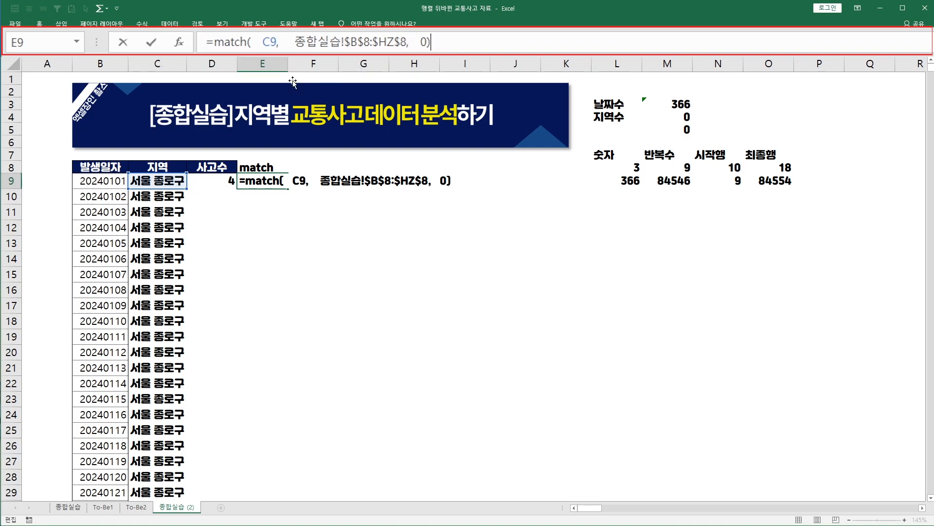
{"action": "key", "text": "Return"}
{"action": "key", "text": "Up"}
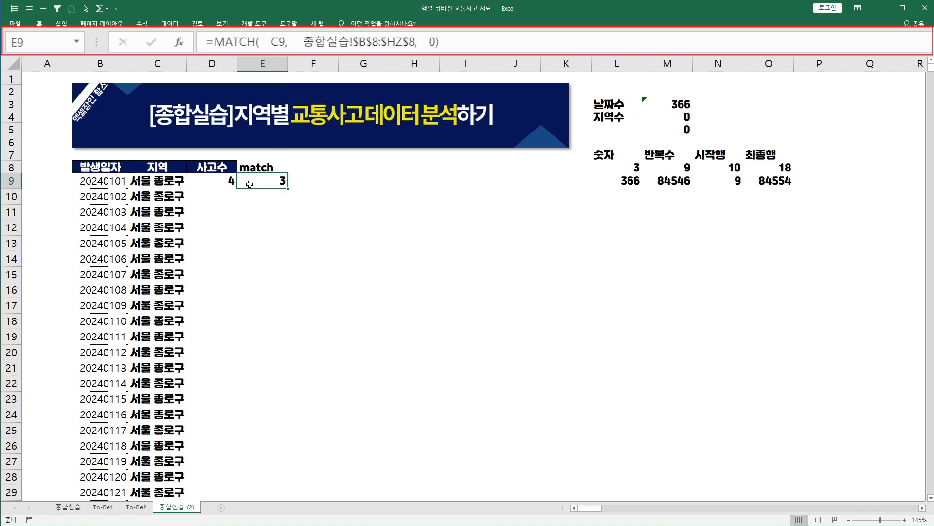
Step: Replace the column index number in the D9 VLOOKUP formula with a reference to E9
{"action": "left_click", "coordinate": [226, 183]}
{"action": "double_click", "coordinate": [462, 43]}
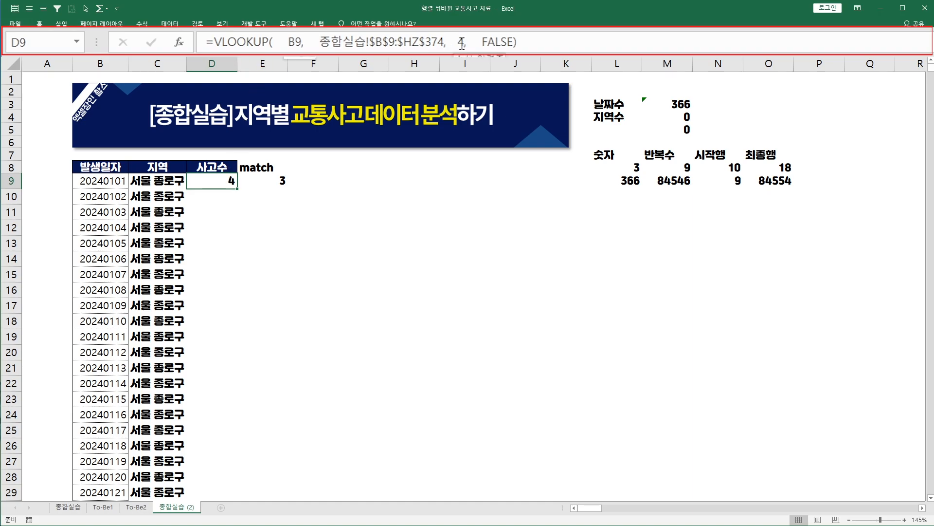
{"action": "left_click", "coordinate": [285, 187]}
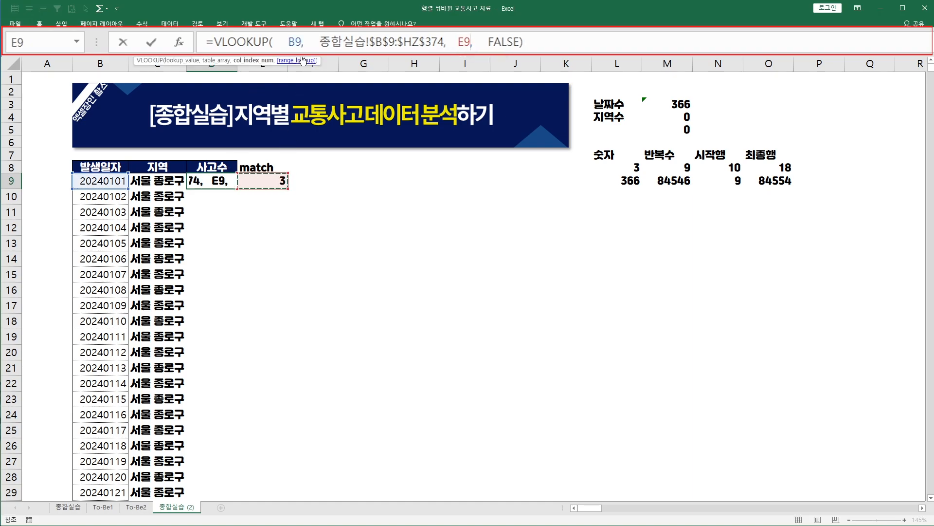
{"action": "key", "text": "Return"}
Step: Fill the formulas in D9:E9 down to the last row of the list
{"action": "left_click", "coordinate": [233, 180]}
{"action": "left_click", "coordinate": [275, 181]}
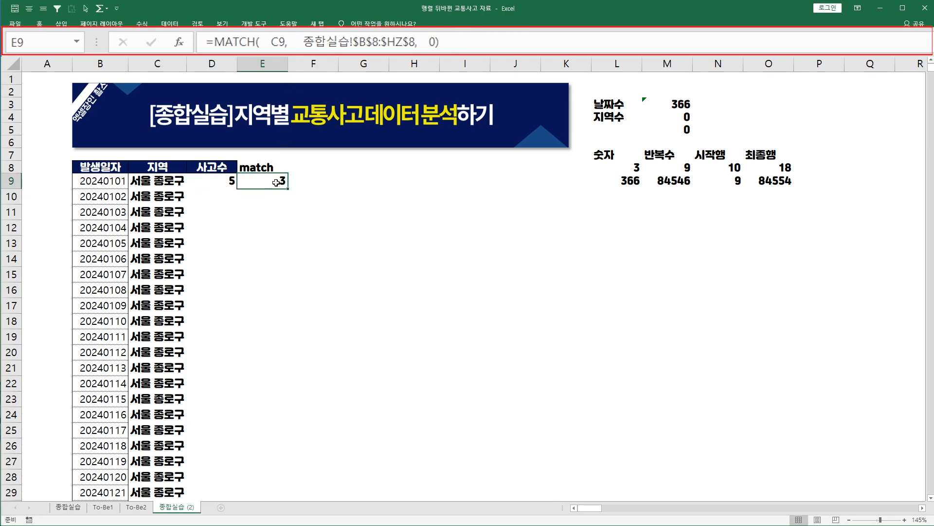
{"action": "left_click_drag", "start_coordinate": [222, 183], "coordinate": [270, 181]}
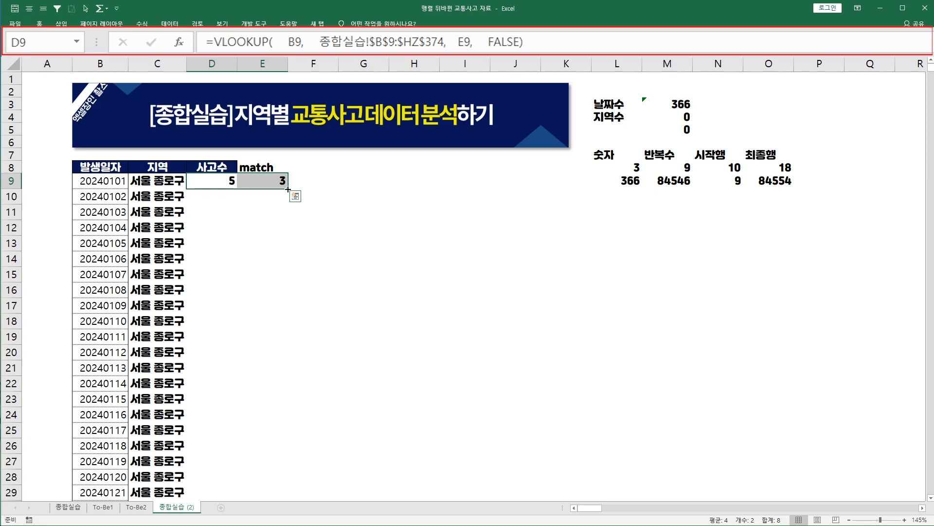
{"action": "double_click", "coordinate": [288, 188]}
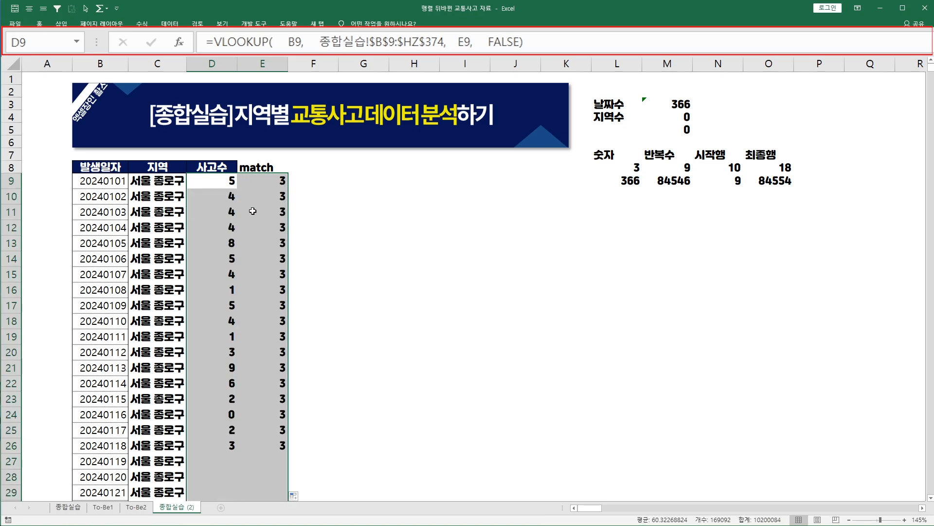
{"action": "left_click", "coordinate": [274, 199]}
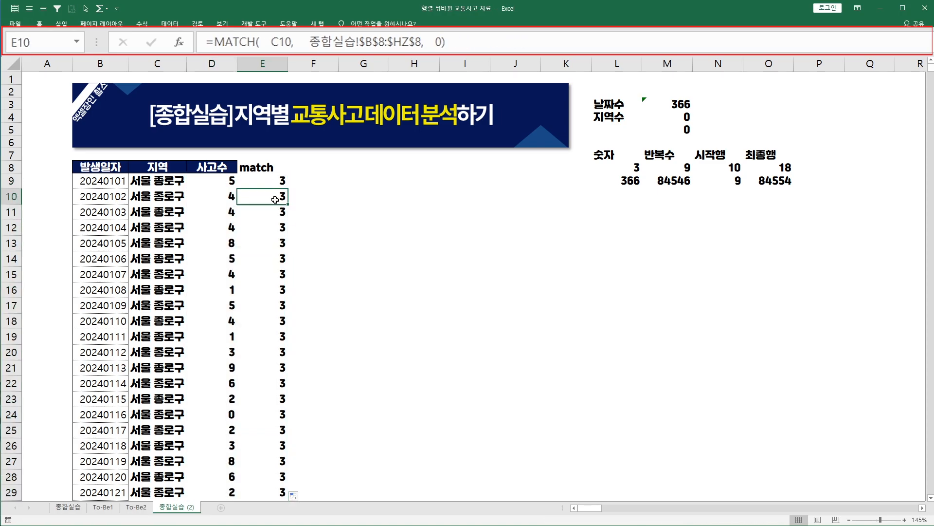
Step: Compare the first six accident counts in D9:D14 of the 종합실습 (2) sheet with the 서울 종로구 column on the 종합실습 sheet
{"action": "left_click", "coordinate": [221, 183]}
{"action": "left_click", "coordinate": [223, 197]}
{"action": "left_click", "coordinate": [224, 212]}
{"action": "left_click", "coordinate": [225, 228]}
{"action": "left_click", "coordinate": [225, 244]}
{"action": "left_click", "coordinate": [227, 259]}
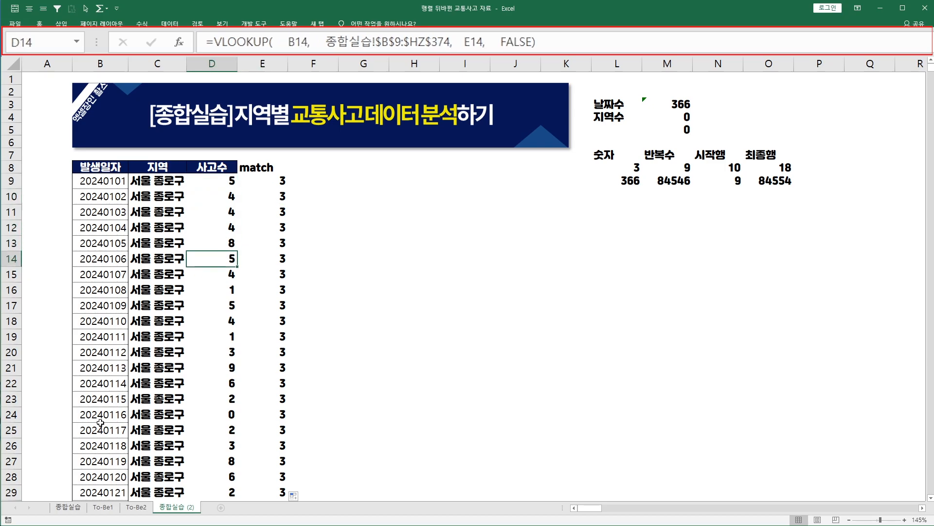
{"action": "left_click", "coordinate": [66, 507]}
{"action": "left_click", "coordinate": [103, 247]}
{"action": "key", "text": "ctrl+Down"}
{"action": "key", "text": "ctrl+Left"}
{"action": "key", "text": "ctrl+Left"}
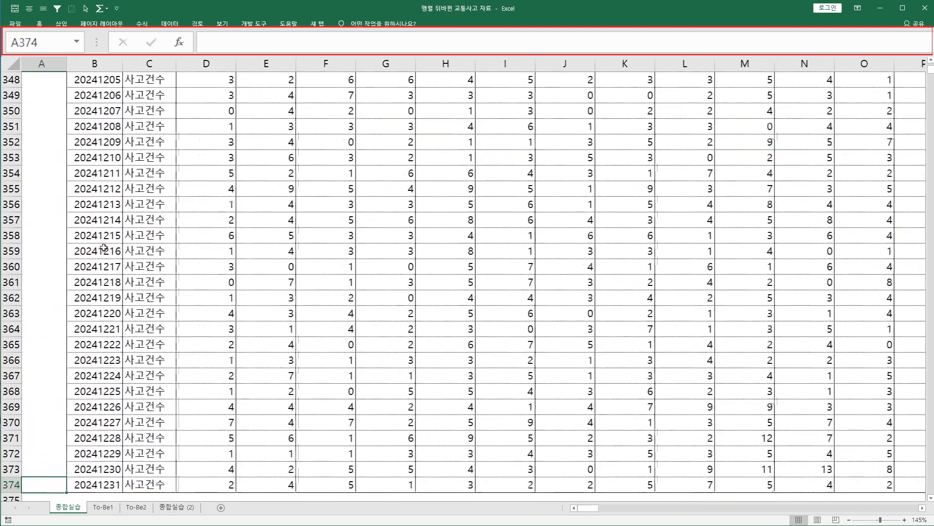
{"action": "key", "text": "ctrl+Up"}
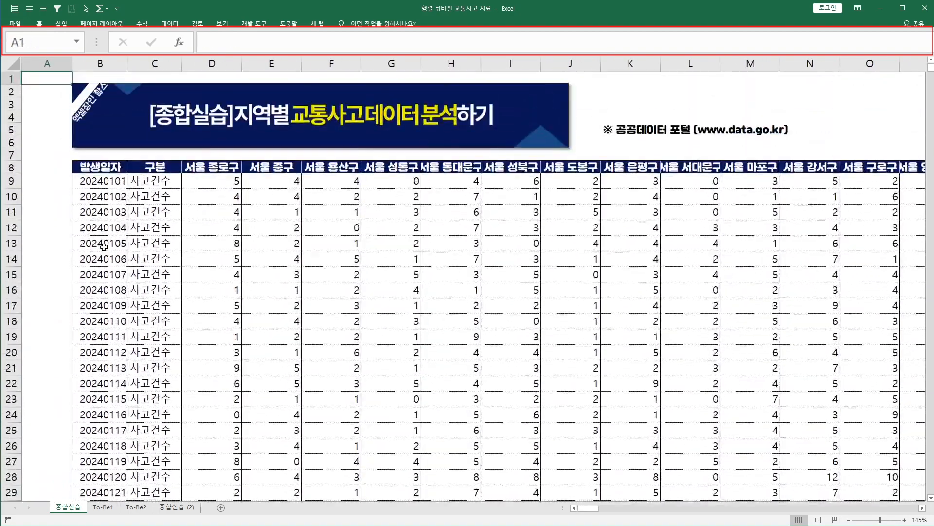
{"action": "left_click", "coordinate": [223, 182]}
{"action": "left_click", "coordinate": [223, 197]}
{"action": "left_click", "coordinate": [224, 213]}
{"action": "left_click", "coordinate": [225, 228]}
{"action": "left_click", "coordinate": [225, 243]}
{"action": "left_click", "coordinate": [227, 259]}
{"action": "left_click_drag", "start_coordinate": [228, 189], "coordinate": [229, 265]}
Step: Examine the last 제주 서귀포시 accident counts, down to D84554, on the 종합실습 (2) sheet
{"action": "left_click", "coordinate": [172, 507]}
{"action": "left_click", "coordinate": [205, 287]}
{"action": "key", "text": "ctrl+Down"}
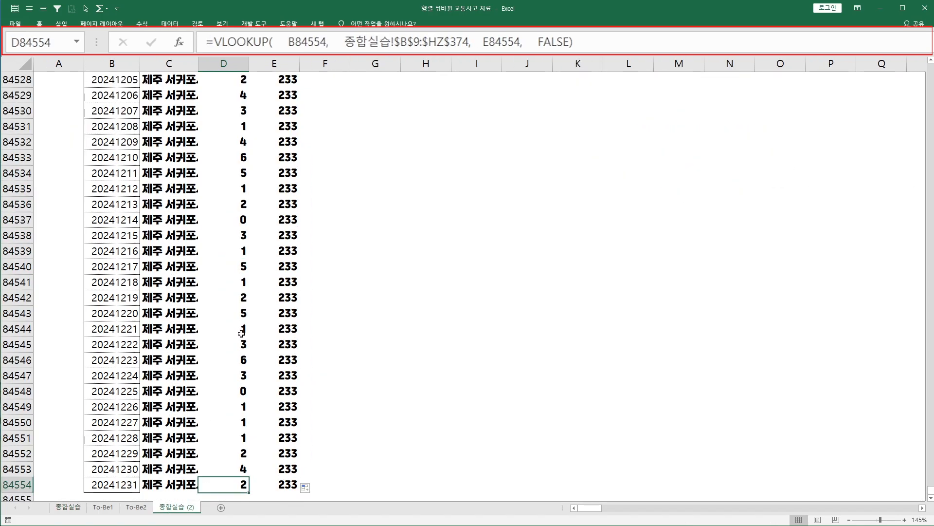
{"action": "scroll", "coordinate": [239, 328], "scroll_direction": "down", "scroll_amount": 1}
{"action": "left_click", "coordinate": [243, 361]}
{"action": "left_click", "coordinate": [242, 375]}
{"action": "key", "text": "Down"}
{"action": "key", "text": "Down"}
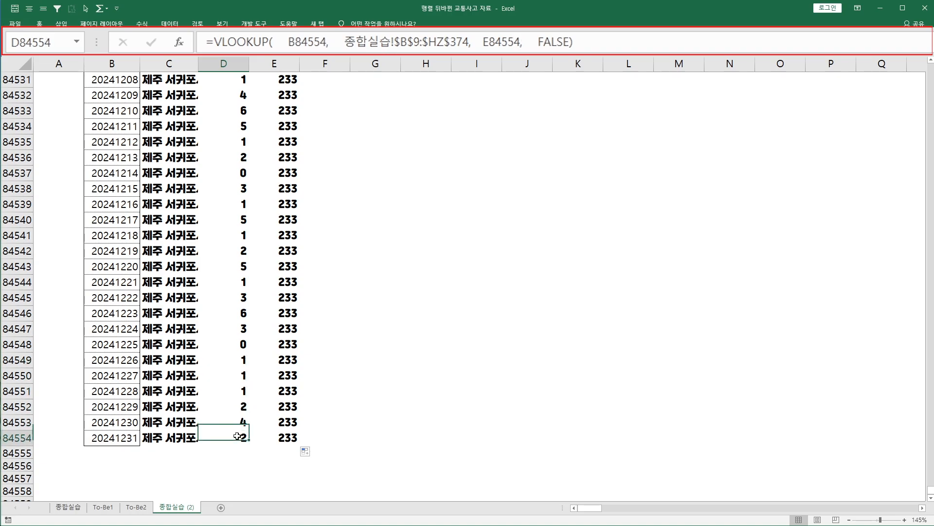
Step: Examine the final accident counts of the 제주 서귀포시 column, down to HZ374, on the 종합실습 sheet
{"action": "left_click", "coordinate": [68, 506]}
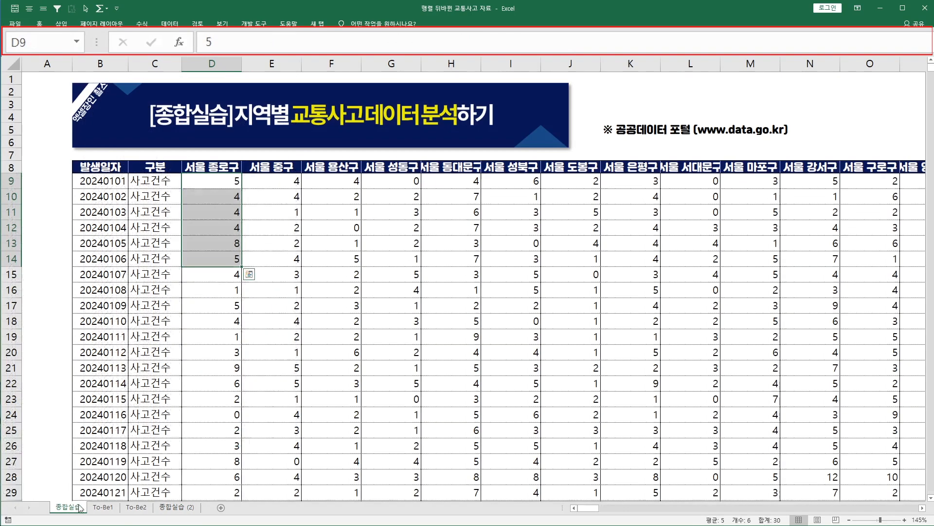
{"action": "left_click", "coordinate": [278, 171]}
{"action": "key", "text": "ctrl+Right"}
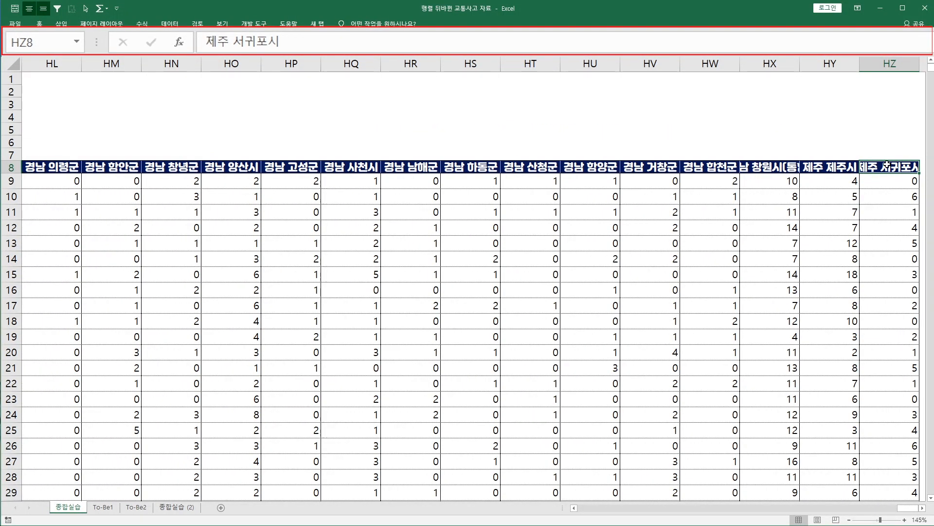
{"action": "left_click", "coordinate": [905, 193]}
{"action": "key", "text": "ctrl+Down"}
{"action": "scroll", "coordinate": [909, 350], "scroll_direction": "down", "scroll_amount": 1}
{"action": "left_click", "coordinate": [906, 359]}
{"action": "left_click", "coordinate": [902, 390]}
{"action": "left_click", "coordinate": [901, 406]}
{"action": "left_click", "coordinate": [901, 422]}
{"action": "left_click", "coordinate": [901, 437]}
{"action": "key", "text": "ctrl+2"}
{"action": "mouse_move", "coordinate": [915, 350]}
{"action": "left_mouse_down"}
{"action": "mouse_move", "coordinate": [890, 436]}
{"action": "mouse_move", "coordinate": [923, 388]}
{"action": "mouse_move", "coordinate": [919, 348]}
{"action": "left_mouse_up"}
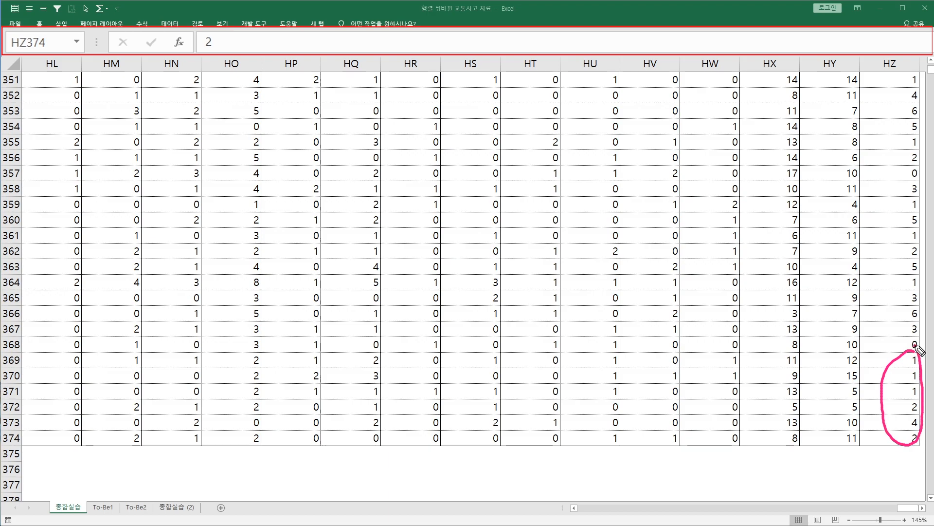
{"action": "key", "text": "Escape"}
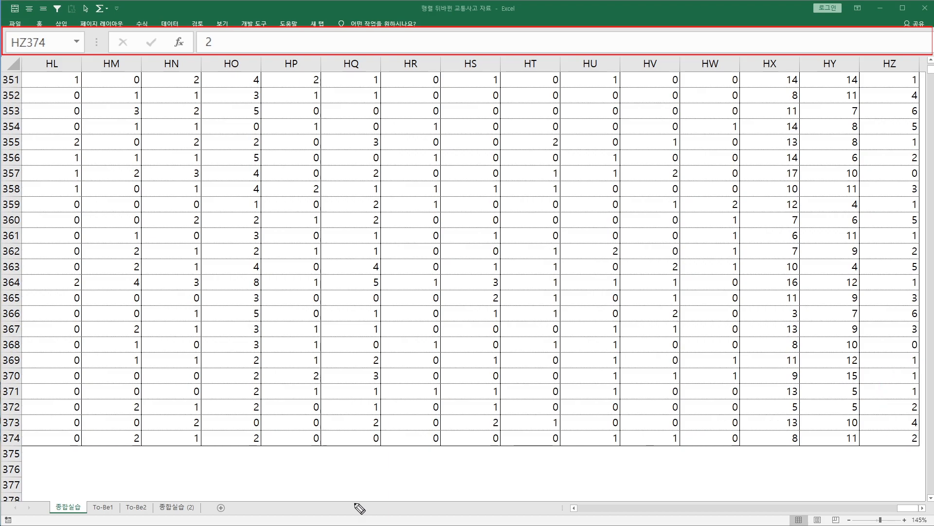
Step: Convert the VLOOKUP formulas in D9:D84554 of the 종합실습 (2) sheet to plain values by pasting values in place
{"action": "left_click", "coordinate": [178, 507]}
{"action": "left_click", "coordinate": [302, 406]}
{"action": "left_click", "coordinate": [242, 393]}
{"action": "key", "text": "Down"}
{"action": "key", "text": "Down"}
{"action": "key", "text": "Down"}
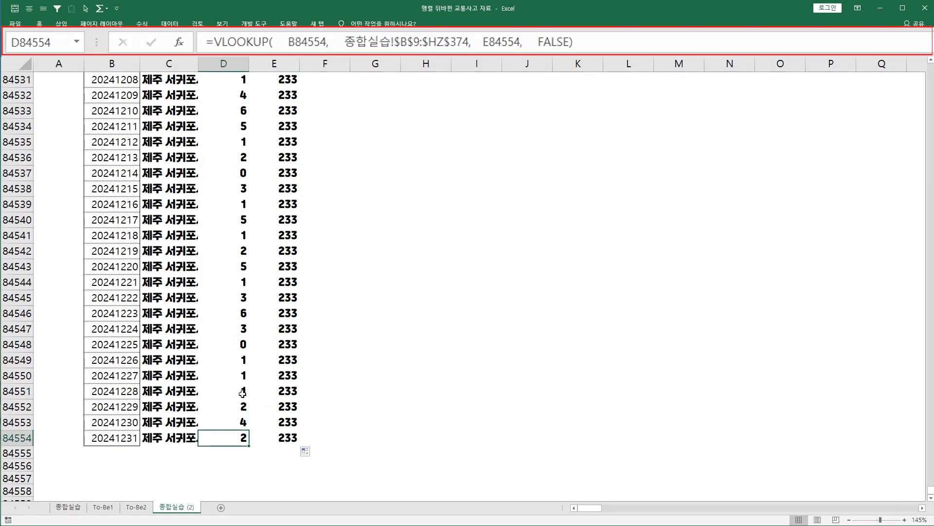
{"action": "key", "text": "ctrl+shift+Up"}
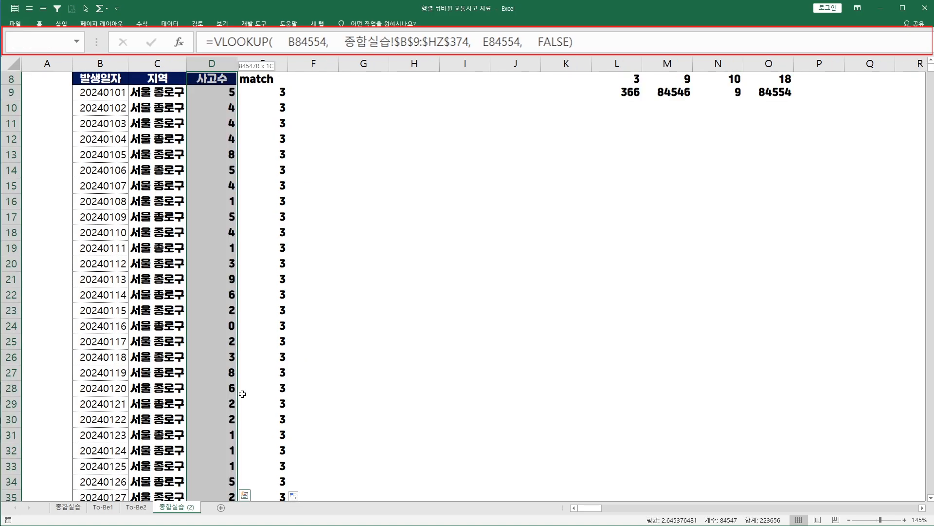
{"action": "key", "text": "shift+Down"}
{"action": "key", "text": "ctrl+c"}
{"action": "right_click", "coordinate": [221, 139]}
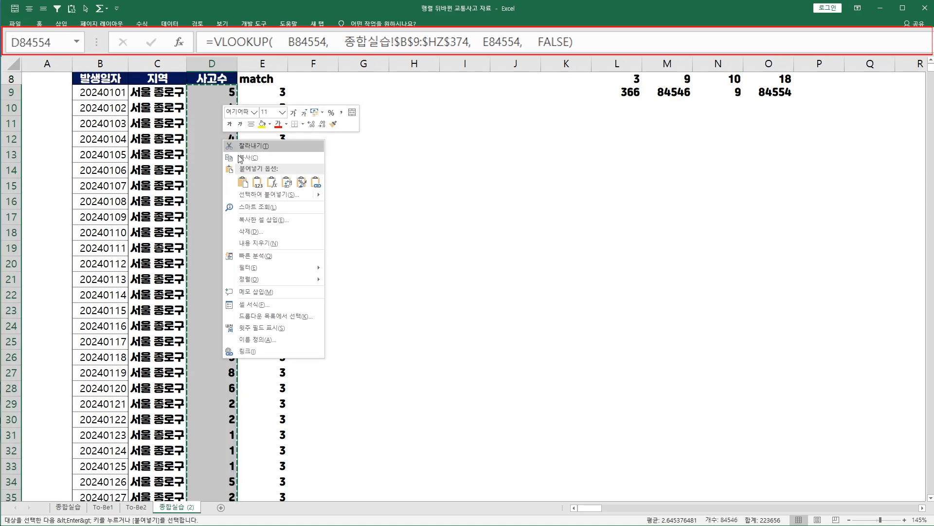
{"action": "left_click", "coordinate": [258, 183]}
{"action": "left_click", "coordinate": [236, 146]}
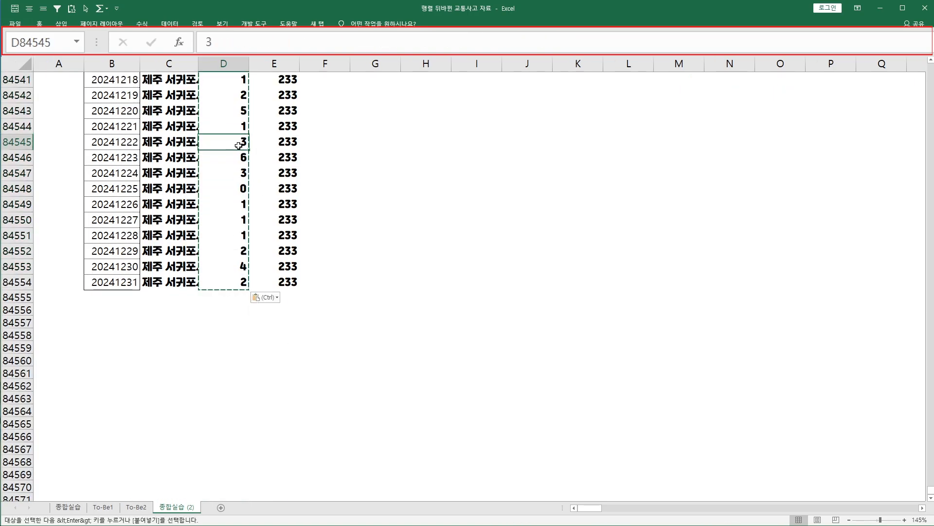
{"action": "key", "text": "ctrl+Up"}
{"action": "left_click", "coordinate": [215, 126]}
{"action": "scroll", "coordinate": [276, 124], "scroll_direction": "up", "scroll_amount": 3}
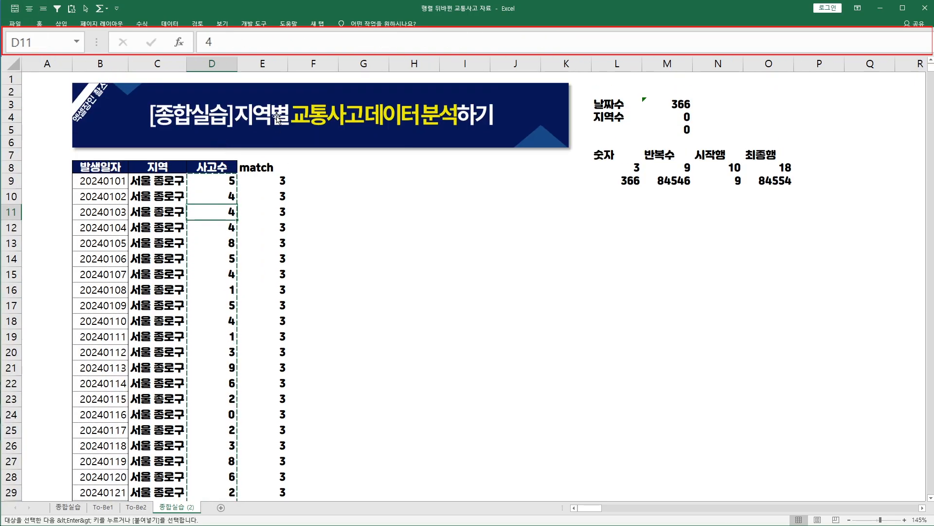
Step: Delete the helper column E headed "match"
{"action": "left_click", "coordinate": [270, 65]}
{"action": "right_click", "coordinate": [272, 65]}
{"action": "left_click", "coordinate": [292, 145]}
{"action": "left_click", "coordinate": [222, 179]}
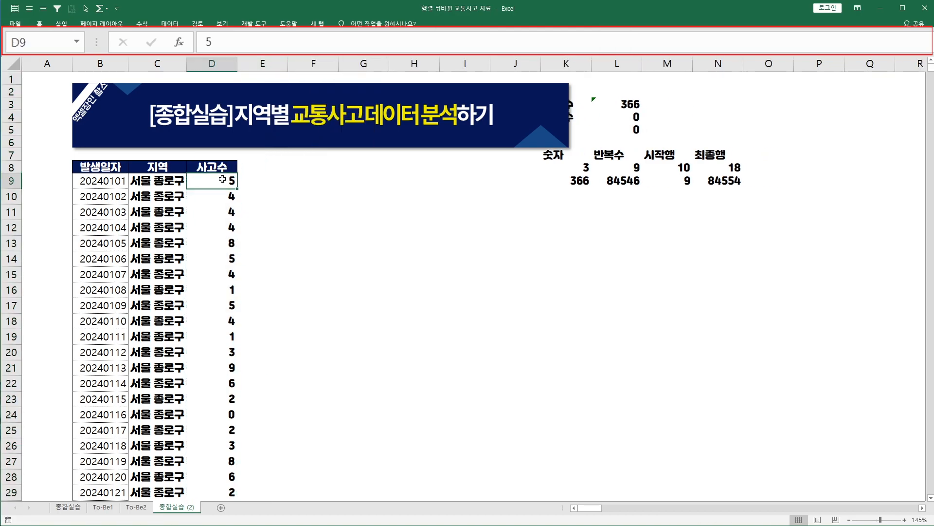
Step: Copy the headers 년, 월, 일 and 진짜 날짜 from the To-Be2 sheet into E8:H8 of the 종합실습 (2) sheet
{"action": "left_click", "coordinate": [105, 508]}
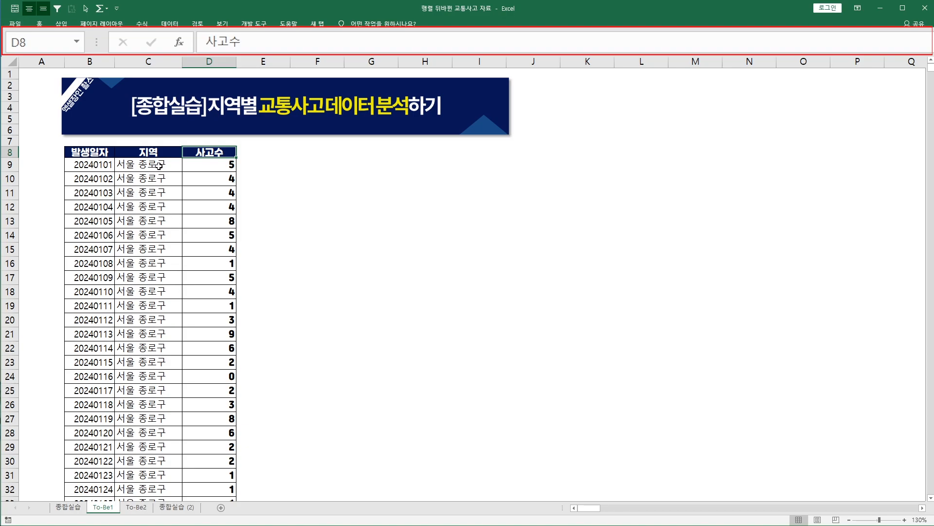
{"action": "left_click", "coordinate": [95, 150]}
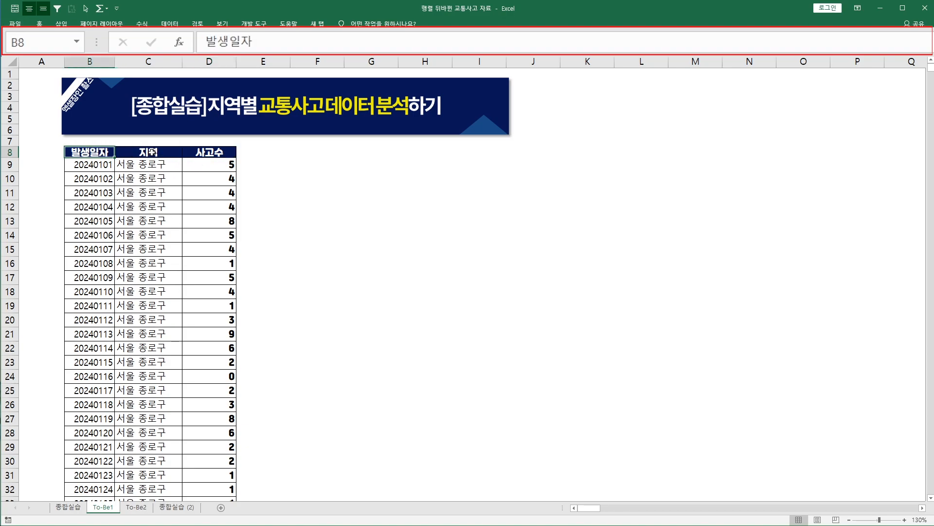
{"action": "left_click", "coordinate": [210, 151]}
{"action": "left_click", "coordinate": [176, 507]}
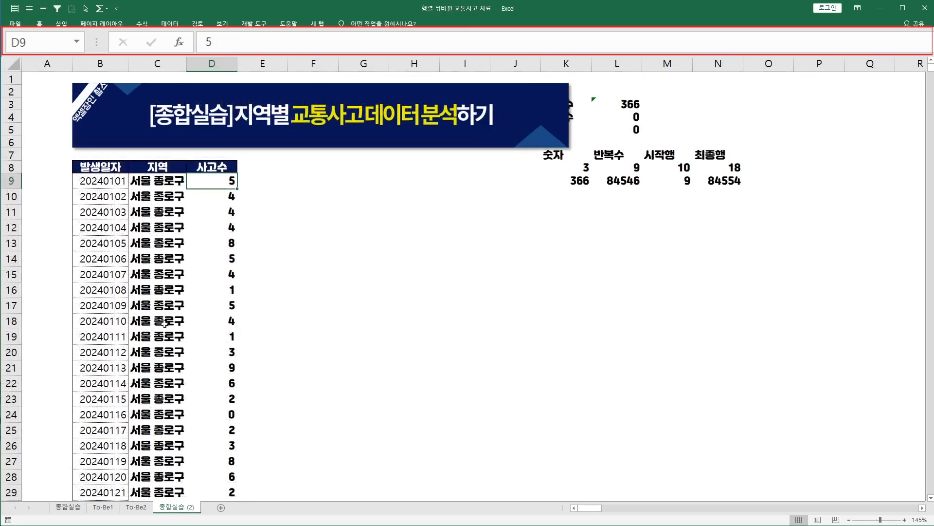
{"action": "left_click", "coordinate": [136, 507]}
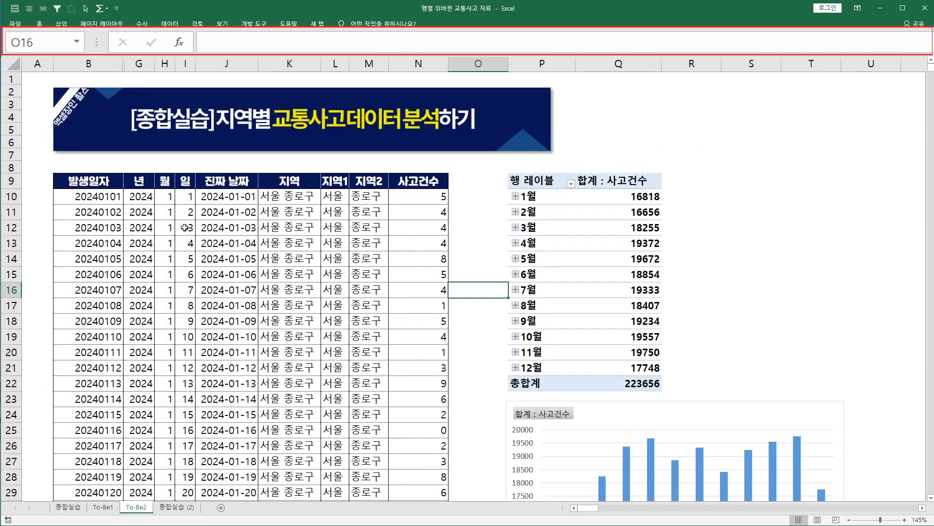
{"action": "left_click_drag", "start_coordinate": [139, 181], "coordinate": [227, 321]}
{"action": "left_click_drag", "start_coordinate": [136, 181], "coordinate": [227, 183]}
{"action": "key", "text": "ctrl+c"}
{"action": "left_click", "coordinate": [177, 507]}
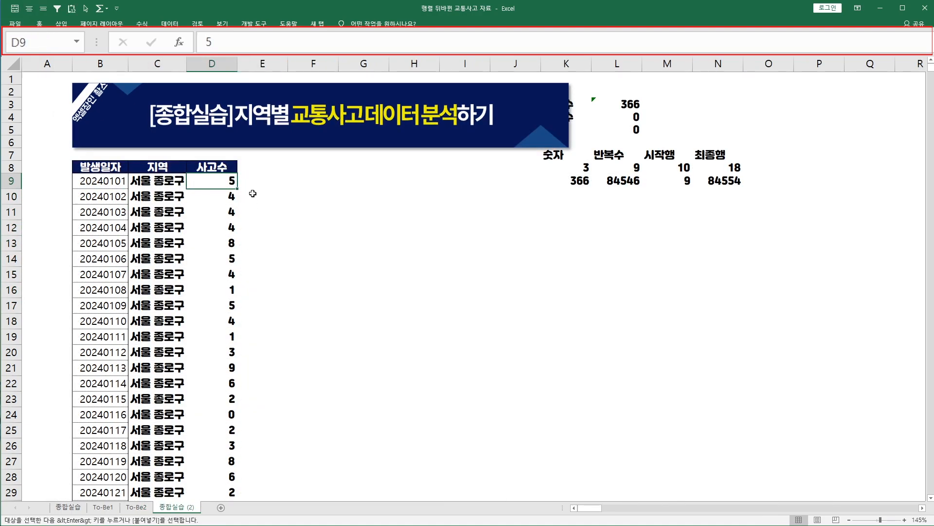
{"action": "left_click", "coordinate": [262, 167]}
{"action": "key", "text": "ctrl+v"}
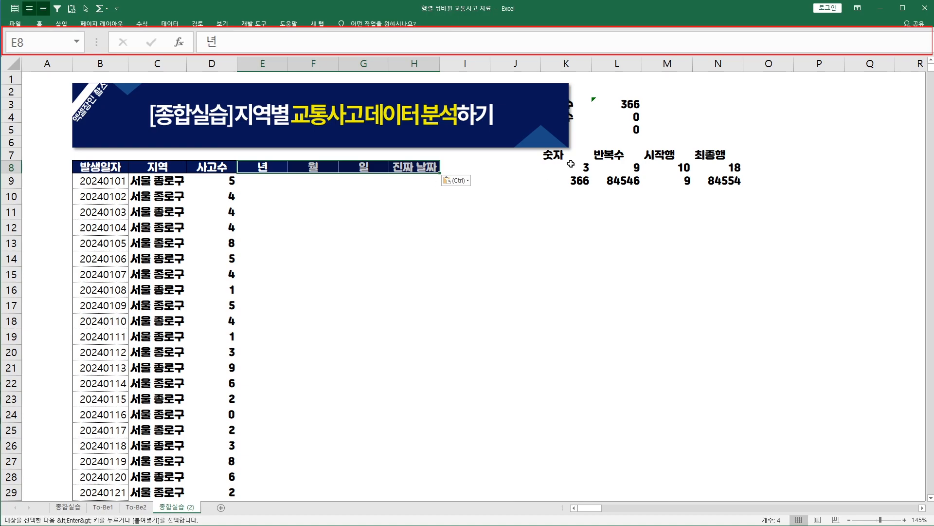
Step: Clear the helper calculations in columns J to O
{"action": "left_click_drag", "start_coordinate": [516, 63], "coordinate": [768, 64]}
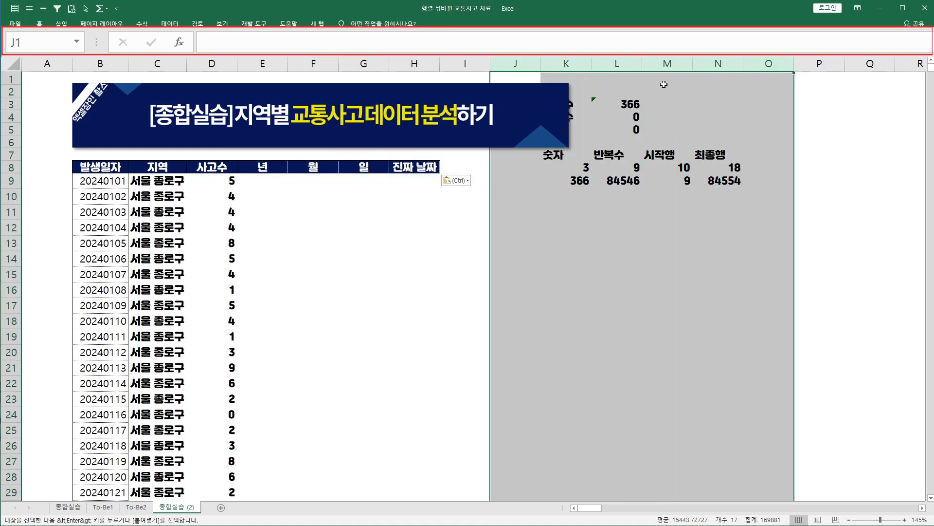
{"action": "key", "text": "Delete"}
{"action": "left_click", "coordinate": [261, 180]}
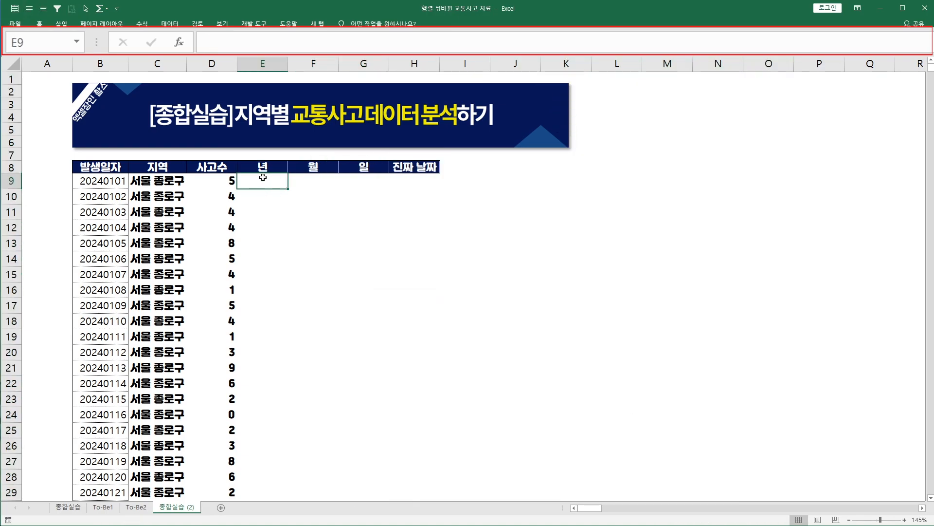
{"action": "left_click", "coordinate": [98, 183]}
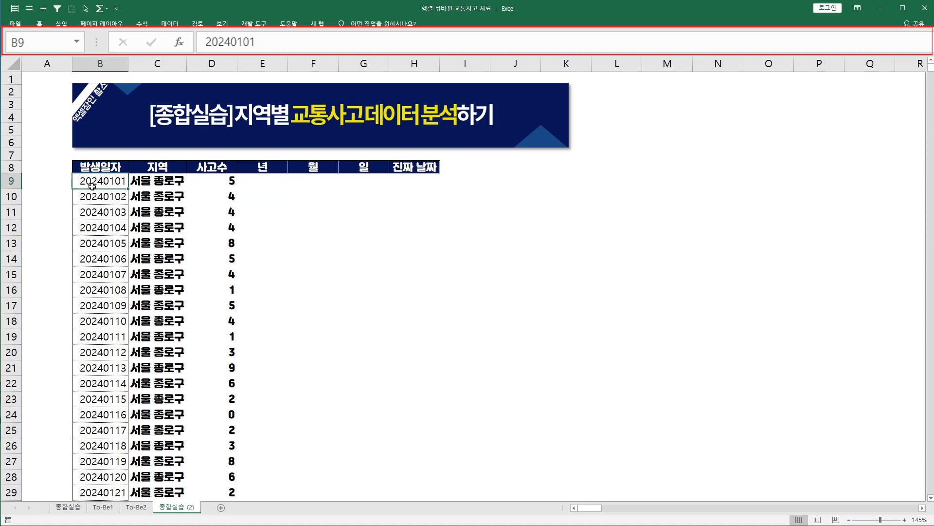
{"action": "key", "text": "ctrl+shift+3"}
{"action": "mouse_move", "coordinate": [85, 198]}
{"action": "left_mouse_down"}
{"action": "mouse_move", "coordinate": [128, 200]}
{"action": "mouse_move", "coordinate": [97, 206]}
{"action": "mouse_move", "coordinate": [98, 244]}
{"action": "mouse_move", "coordinate": [117, 219]}
{"action": "mouse_move", "coordinate": [127, 243]}
{"action": "left_mouse_up"}
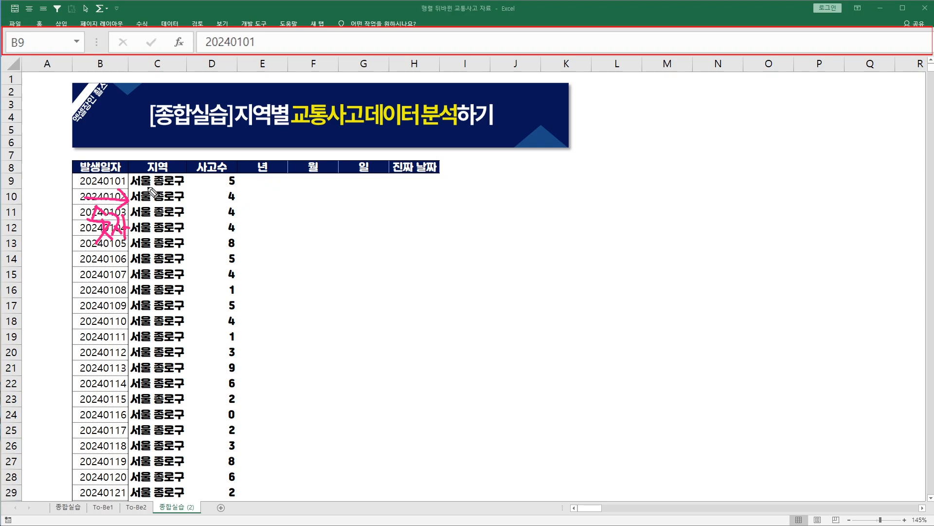
{"action": "mouse_move", "coordinate": [122, 176]}
{"action": "left_mouse_down"}
{"action": "mouse_move", "coordinate": [121, 186]}
{"action": "mouse_move", "coordinate": [104, 187]}
{"action": "mouse_move", "coordinate": [102, 204]}
{"action": "mouse_move", "coordinate": [88, 176]}
{"action": "mouse_move", "coordinate": [261, 184]}
{"action": "mouse_move", "coordinate": [248, 184]}
{"action": "left_mouse_up"}
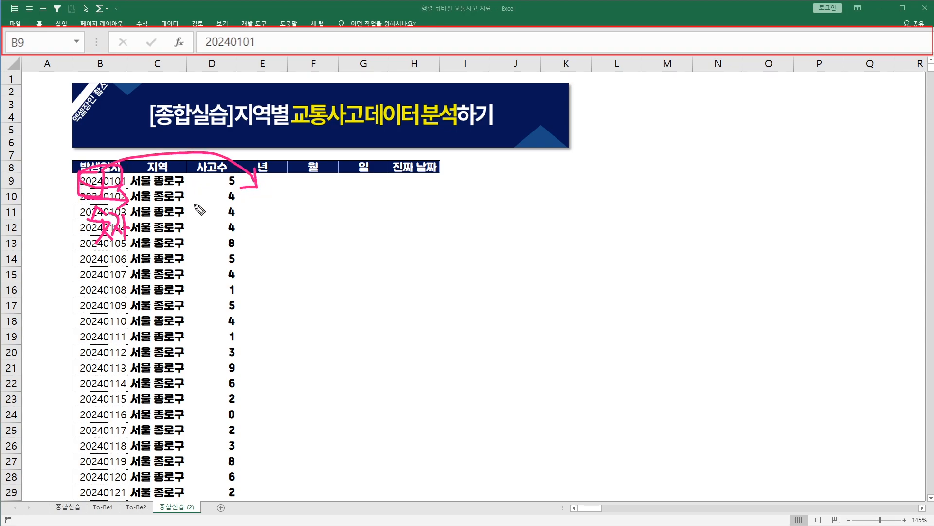
{"action": "mouse_move", "coordinate": [115, 251]}
{"action": "left_mouse_down"}
{"action": "mouse_move", "coordinate": [108, 270]}
{"action": "mouse_move", "coordinate": [127, 251]}
{"action": "mouse_move", "coordinate": [301, 200]}
{"action": "mouse_move", "coordinate": [283, 216]}
{"action": "left_mouse_up"}
{"action": "mouse_move", "coordinate": [127, 284]}
{"action": "left_mouse_down"}
{"action": "mouse_move", "coordinate": [123, 298]}
{"action": "mouse_move", "coordinate": [363, 222]}
{"action": "mouse_move", "coordinate": [354, 236]}
{"action": "left_mouse_up"}
{"action": "mouse_move", "coordinate": [375, 178]}
{"action": "left_mouse_down"}
{"action": "mouse_move", "coordinate": [319, 178]}
{"action": "mouse_move", "coordinate": [395, 197]}
{"action": "mouse_move", "coordinate": [412, 188]}
{"action": "mouse_move", "coordinate": [411, 196]}
{"action": "left_mouse_up"}
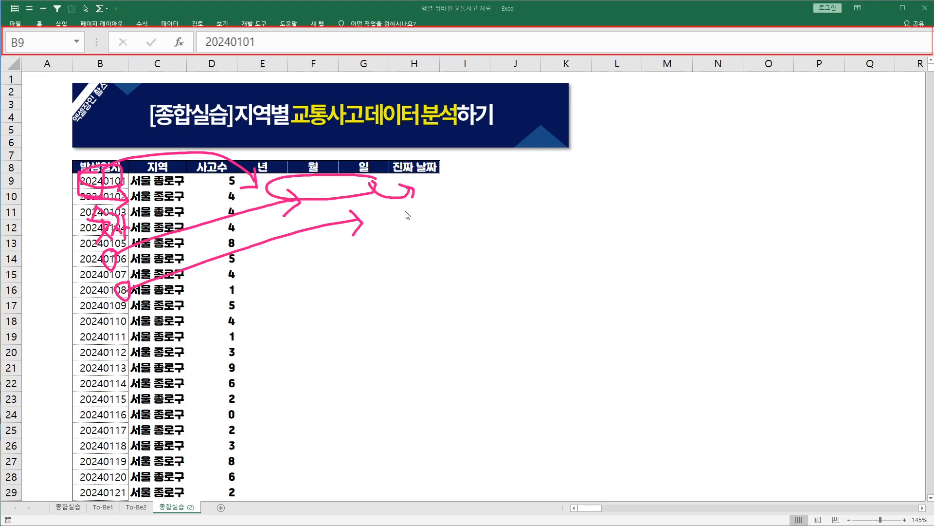
{"action": "key", "text": "Escape"}
Step: Enter =LEFT(B9,4) in E9 to extract the year from the occurrence date
{"action": "left_click", "coordinate": [270, 179]}
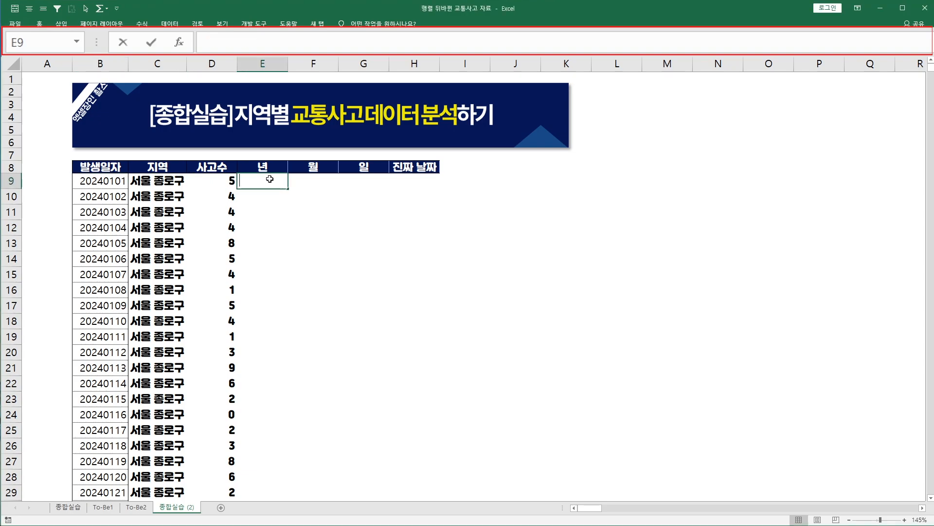
{"action": "type", "text": "=left("}
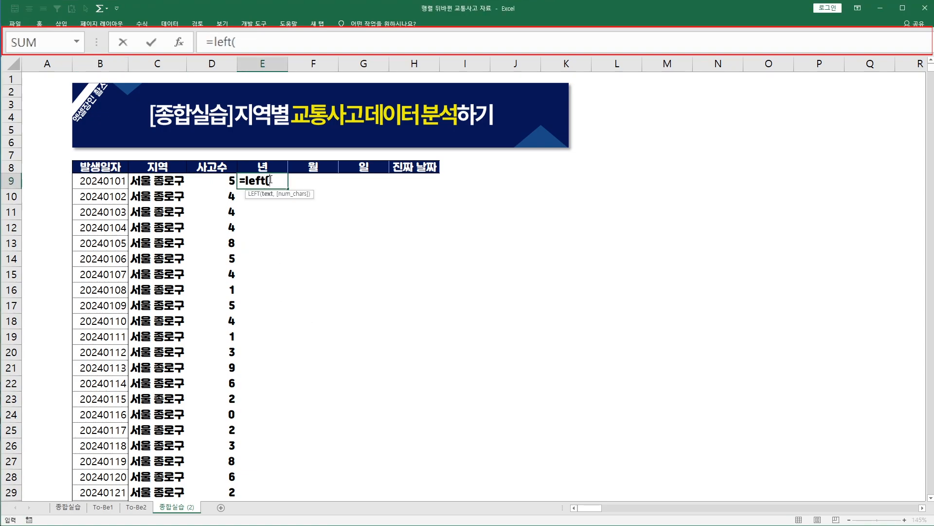
{"action": "left_click", "coordinate": [115, 180]}
{"action": "type", "text": ","}
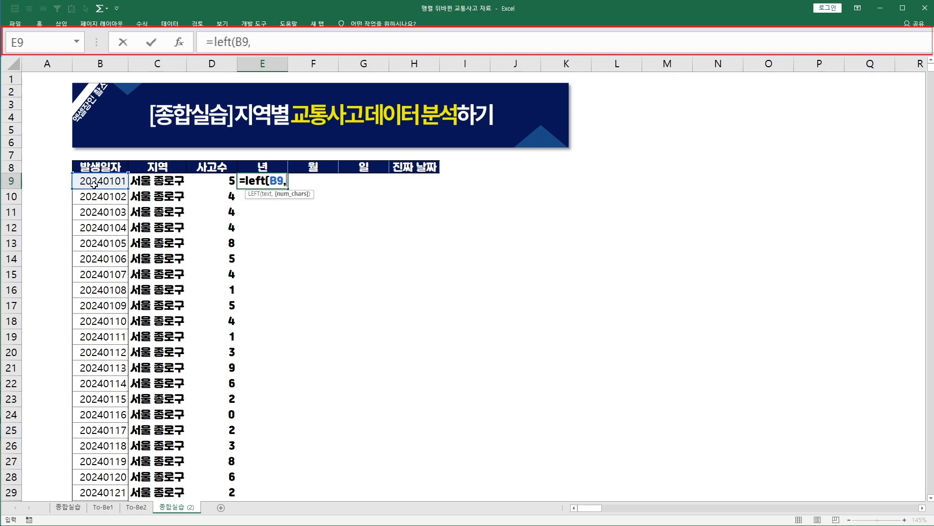
{"action": "type", "text": "4"}
{"action": "key", "text": "Return"}
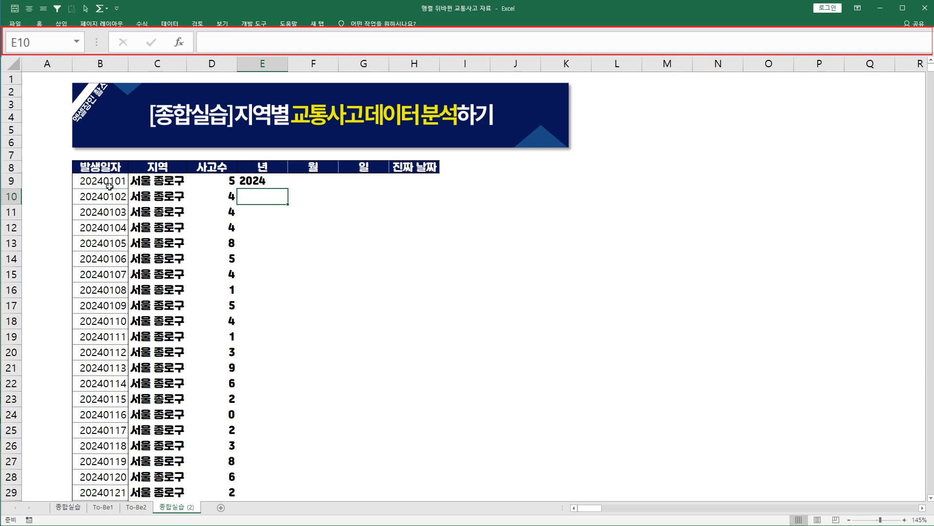
Step: Enter =MID(B9,5,2) in F9 to extract the month from the occurrence date
{"action": "left_click", "coordinate": [269, 181]}
{"action": "left_click", "coordinate": [307, 181]}
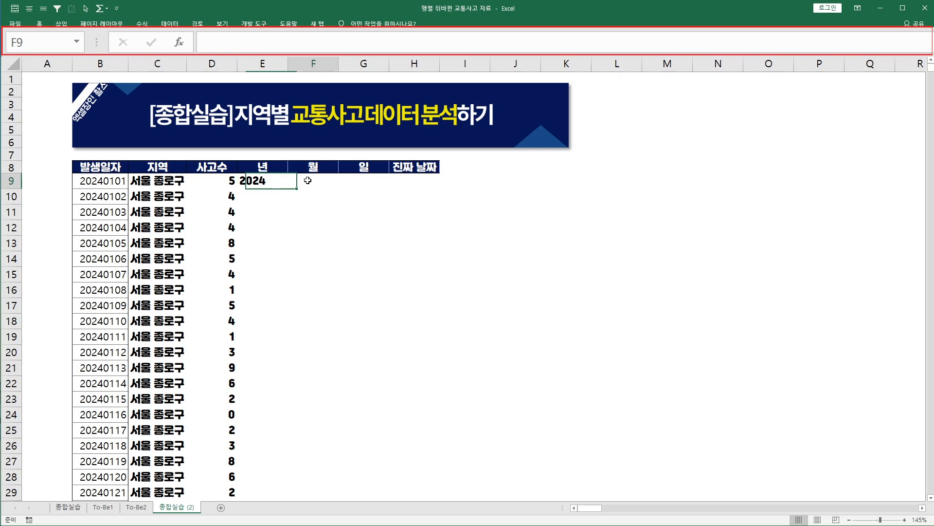
{"action": "type", "text": "=mid("}
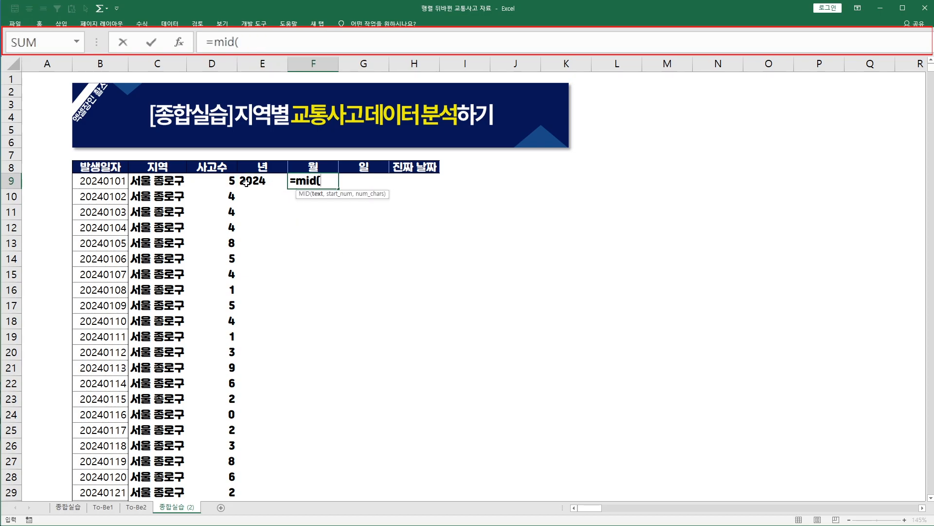
{"action": "left_click", "coordinate": [98, 182]}
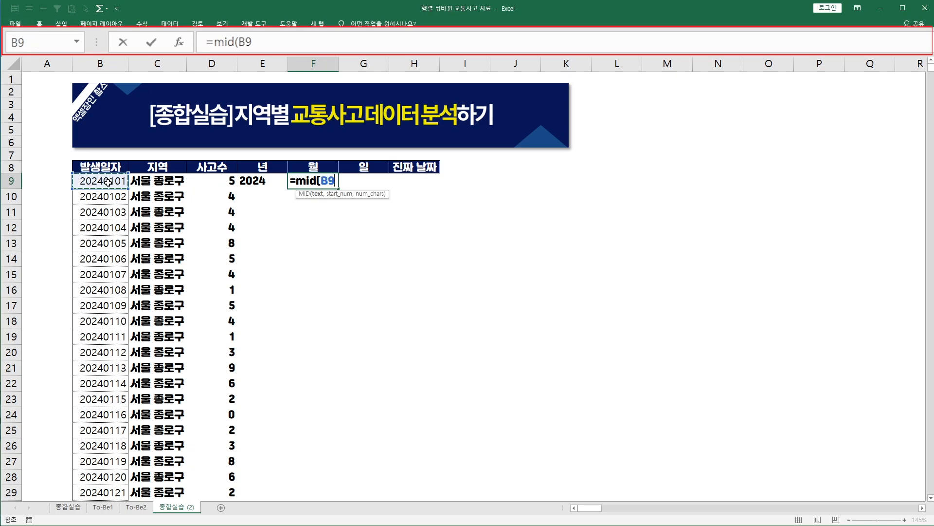
{"action": "type", "text": ",5,"}
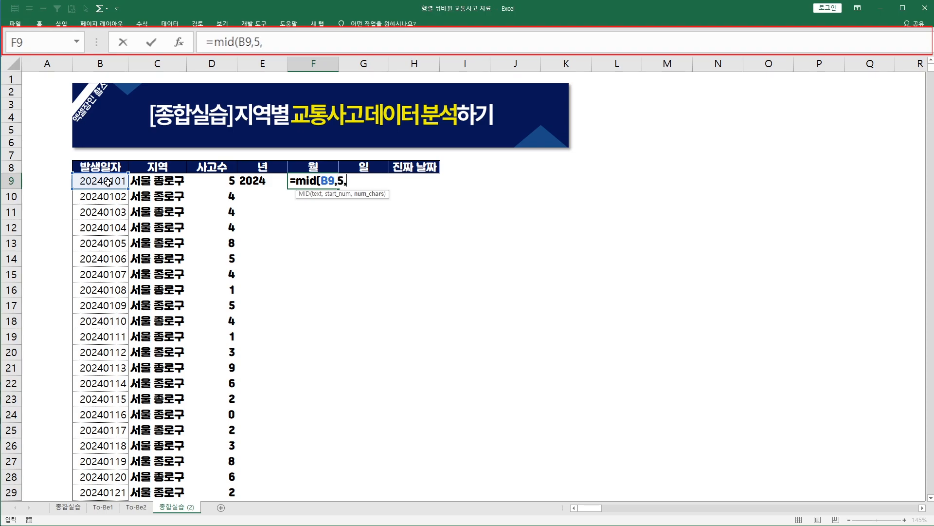
{"action": "type", "text": "2)"}
{"action": "key", "text": "Return"}
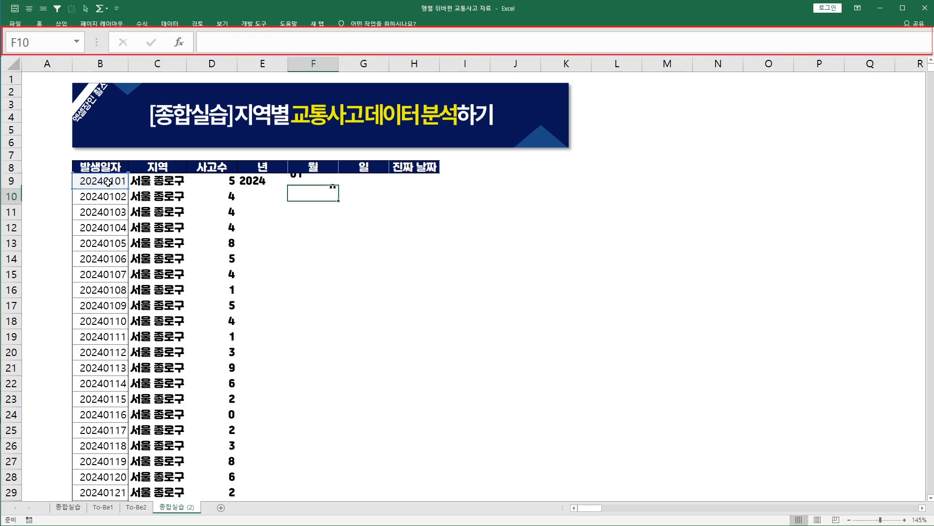
Step: Enter =RIGHT(B9,2) in G9 to extract the day, and fill the E9:G9 formulas down the whole list
{"action": "left_click", "coordinate": [372, 180]}
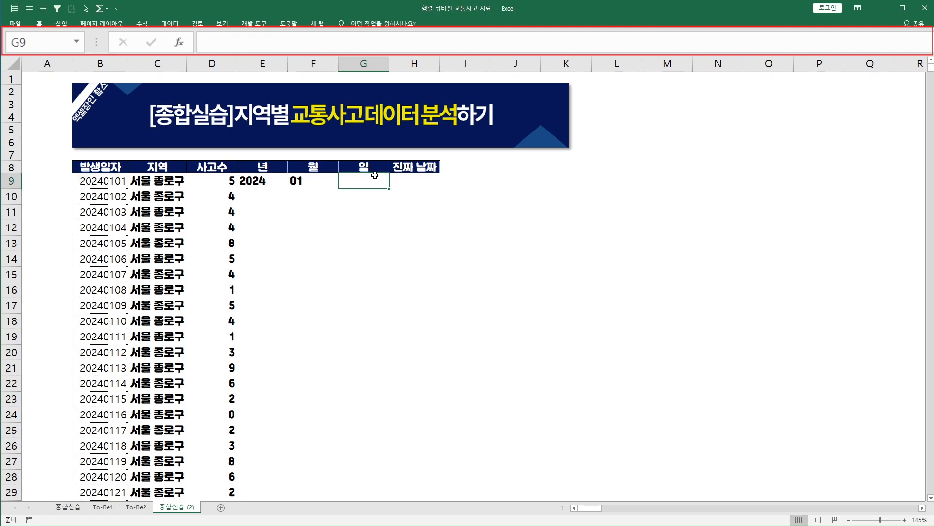
{"action": "type", "text": "=r"}
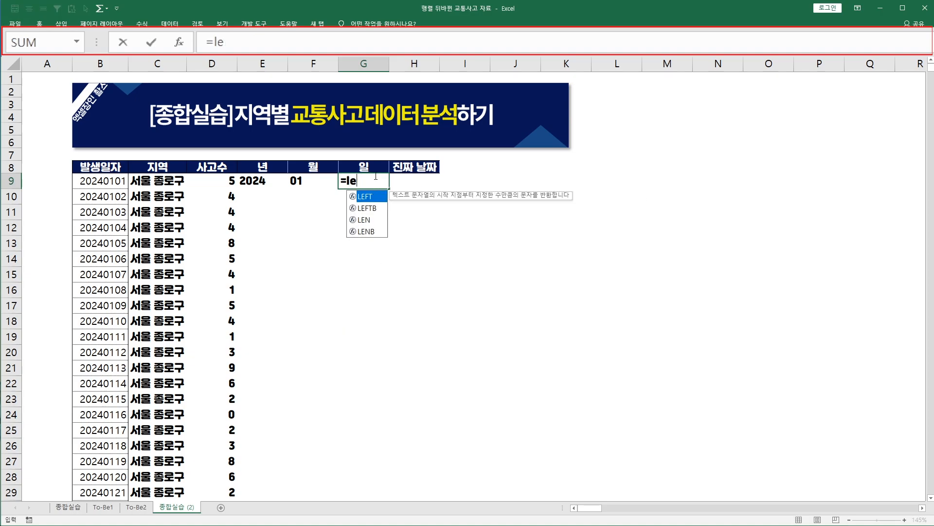
{"action": "type", "text": "ight("}
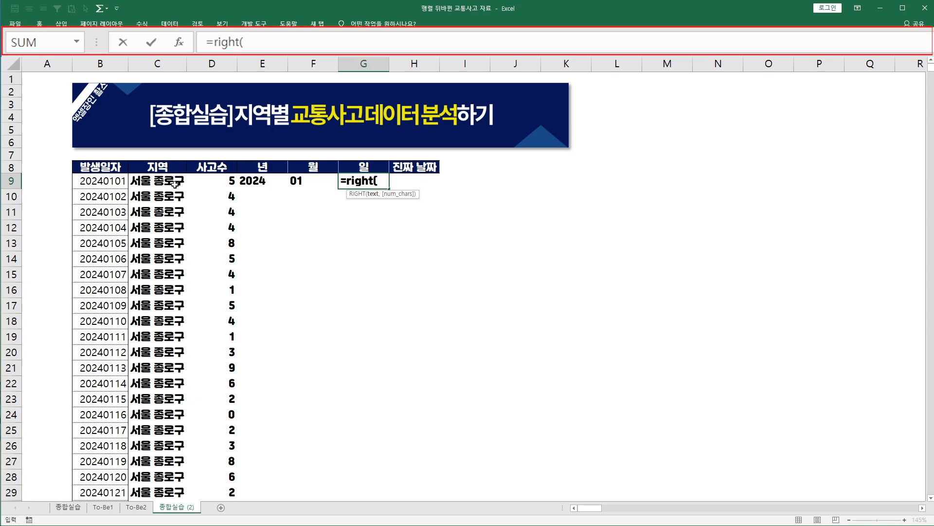
{"action": "left_click", "coordinate": [111, 178]}
{"action": "type", "text": ",2)"}
{"action": "key", "text": "Return"}
{"action": "left_click_drag", "start_coordinate": [253, 181], "coordinate": [382, 185]}
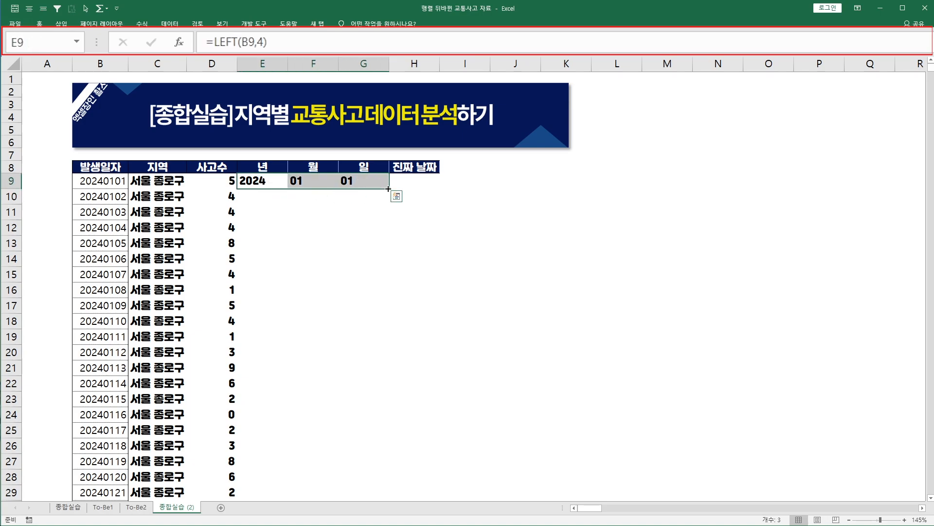
{"action": "double_click", "coordinate": [389, 190]}
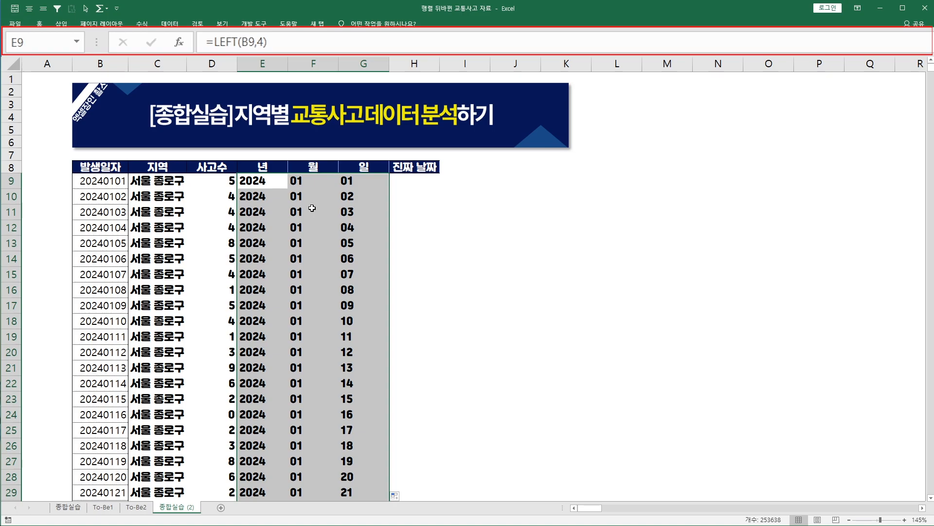
{"action": "key", "text": "ctrl+2"}
{"action": "mouse_move", "coordinate": [331, 245]}
{"action": "left_mouse_down"}
{"action": "mouse_move", "coordinate": [305, 246]}
{"action": "mouse_move", "coordinate": [312, 252]}
{"action": "mouse_move", "coordinate": [300, 257]}
{"action": "mouse_move", "coordinate": [312, 263]}
{"action": "mouse_move", "coordinate": [305, 275]}
{"action": "mouse_move", "coordinate": [319, 265]}
{"action": "mouse_move", "coordinate": [325, 279]}
{"action": "mouse_move", "coordinate": [331, 269]}
{"action": "left_mouse_up"}
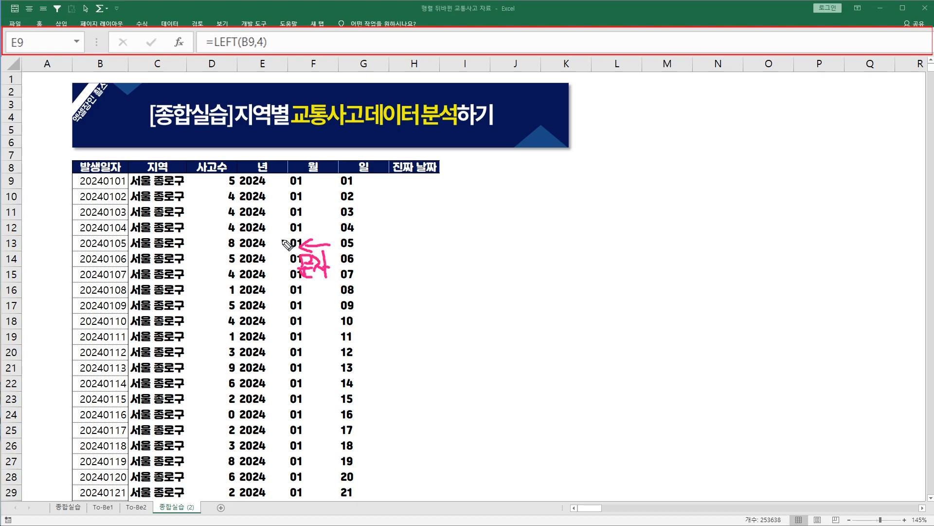
{"action": "left_click_drag", "start_coordinate": [329, 283], "coordinate": [329, 277]}
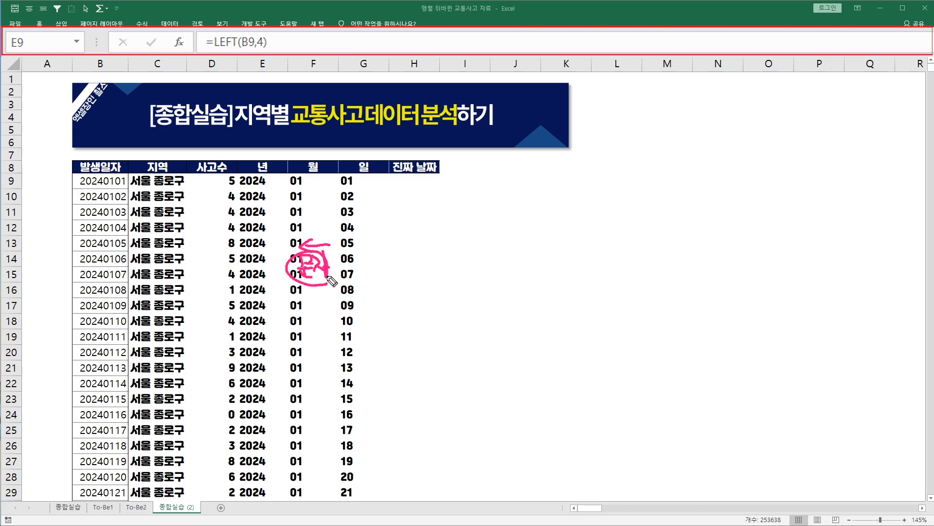
{"action": "key", "text": "Escape"}
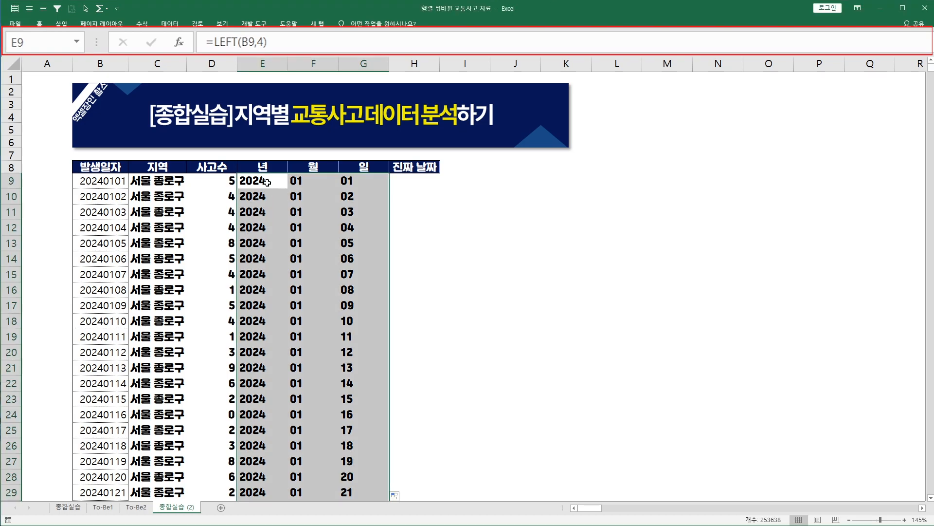
Step: Append *1 to the year, month and day formulas in E9, F9 and G9 so they return numbers instead of text
{"action": "left_click", "coordinate": [292, 41]}
{"action": "type", "text": "*1"}
{"action": "key", "text": "Return"}
{"action": "key", "text": "Right"}
{"action": "key", "text": "Up"}
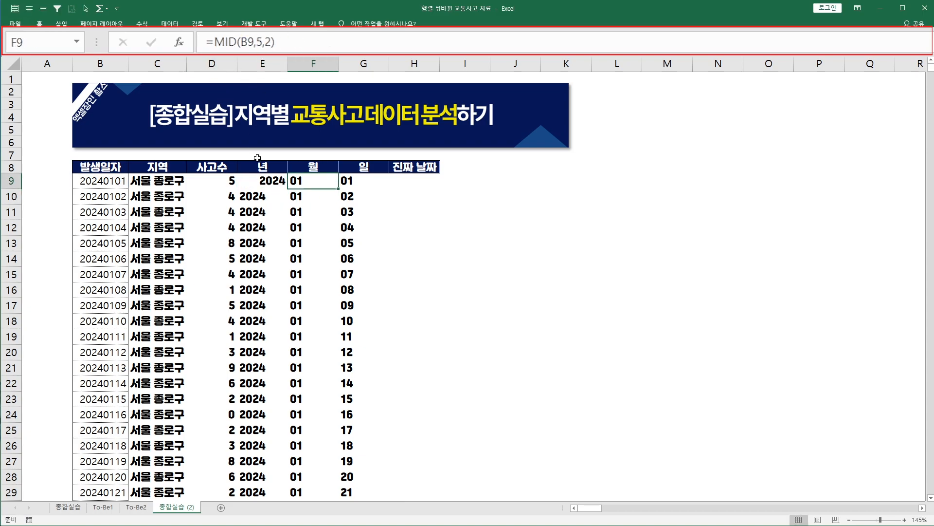
{"action": "left_click", "coordinate": [307, 43]}
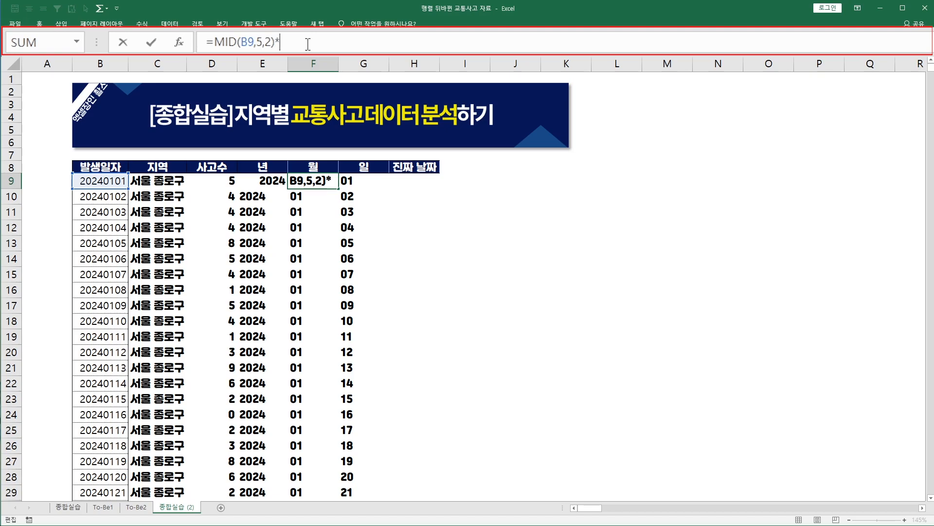
{"action": "key", "text": "Return"}
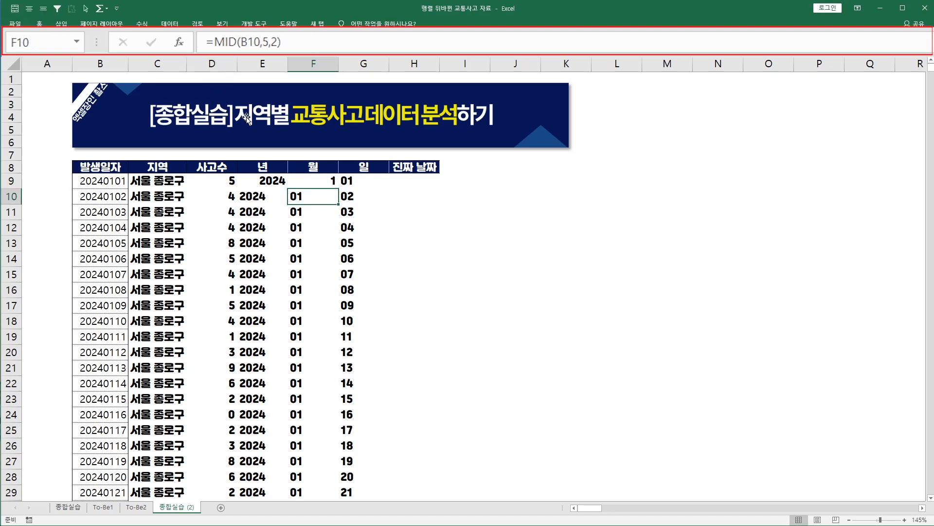
{"action": "key", "text": "Up"}
{"action": "key", "text": "Right"}
{"action": "left_click", "coordinate": [315, 38]}
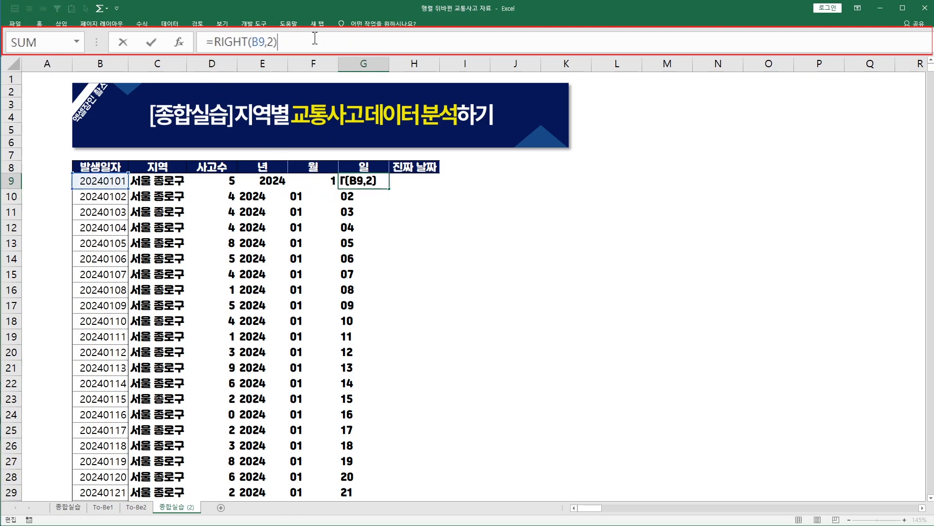
{"action": "key", "text": "Return"}
Step: Fill the numeric year, month and day formulas from E9:G9 down the whole list
{"action": "left_click_drag", "start_coordinate": [263, 181], "coordinate": [369, 181]}
{"action": "double_click", "coordinate": [391, 188]}
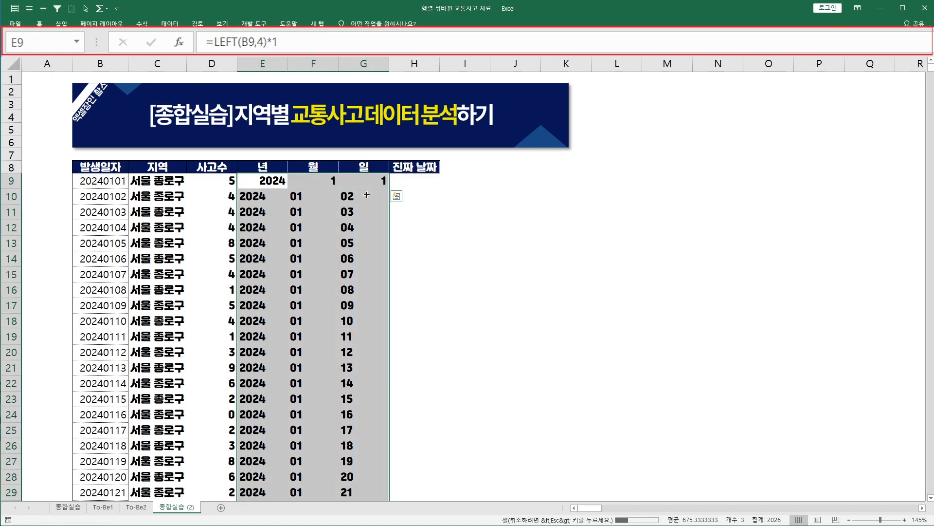
{"action": "left_click", "coordinate": [321, 202]}
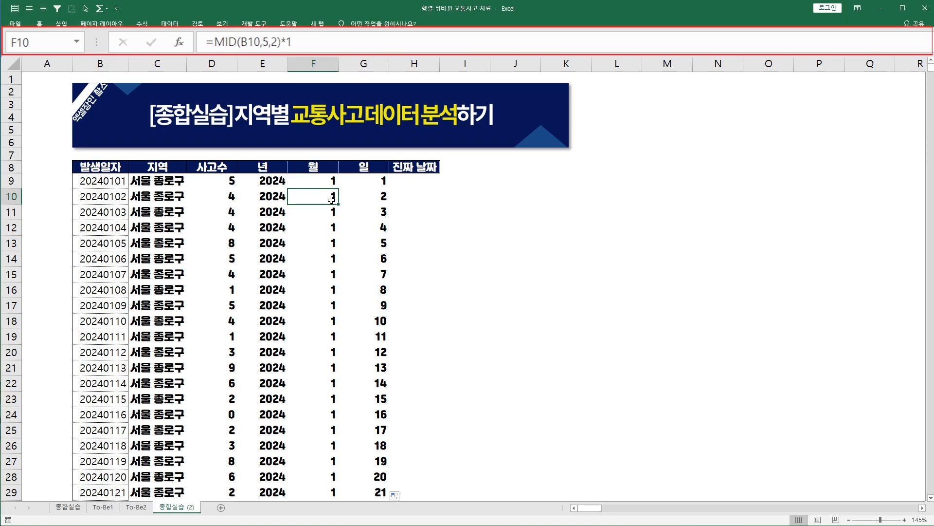
Step: Enter =DATE(E9,F9,G9) in H9 to build the real date from year, month and day
{"action": "left_click", "coordinate": [428, 183]}
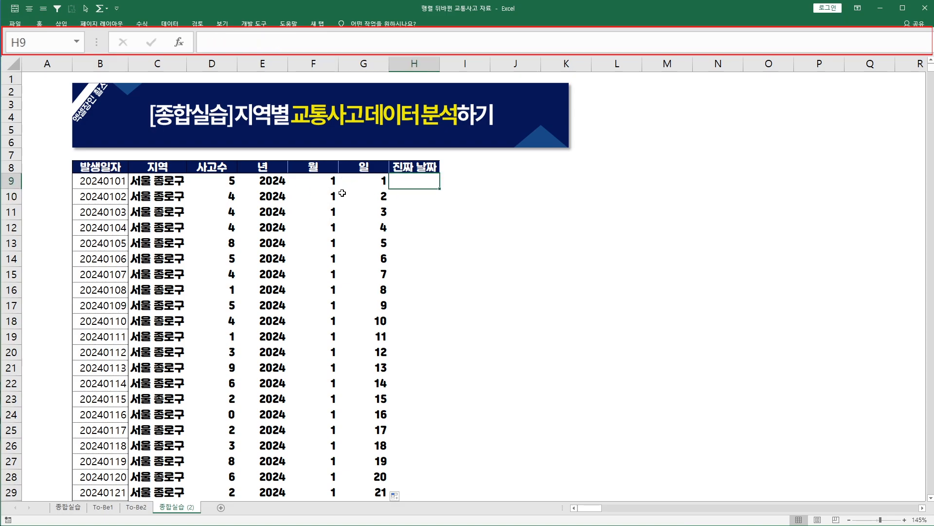
{"action": "type", "text": "=date("}
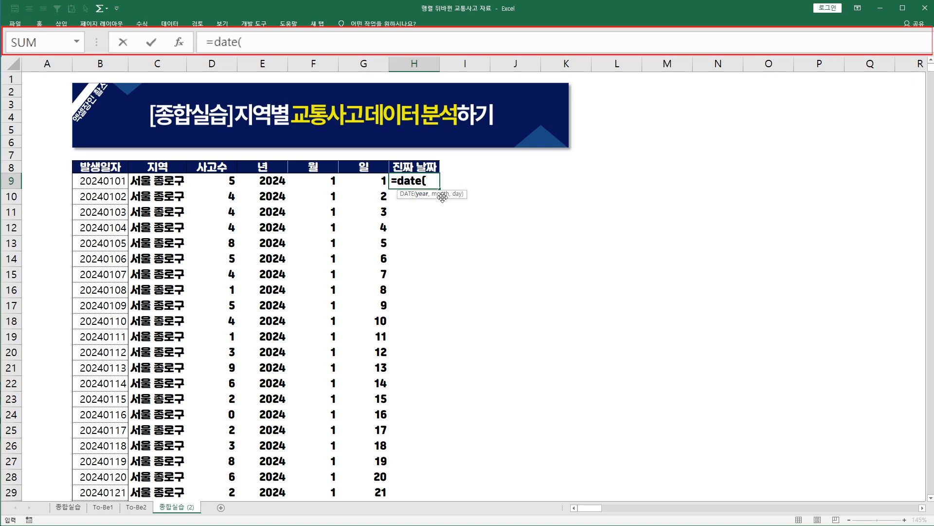
{"action": "left_click", "coordinate": [279, 180]}
{"action": "type", "text": ","}
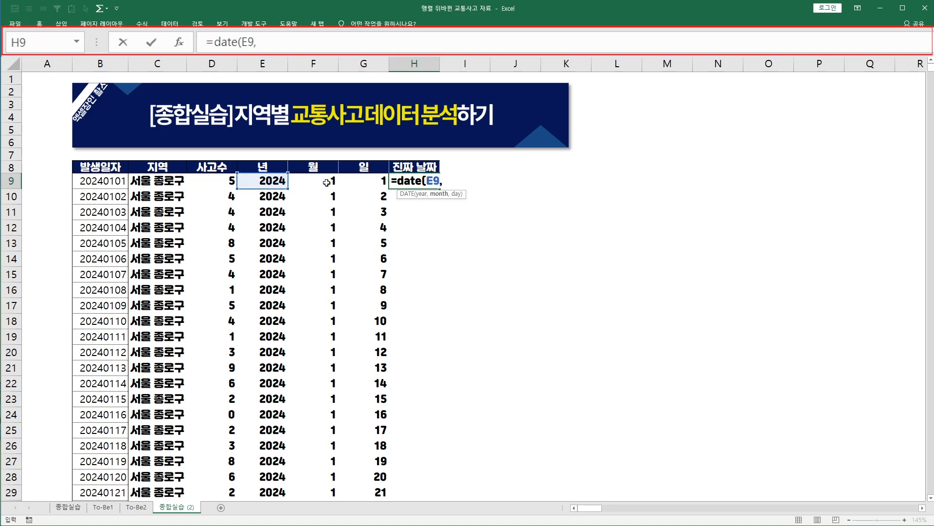
{"action": "left_click", "coordinate": [327, 182]}
{"action": "type", "text": ","}
{"action": "left_click", "coordinate": [378, 180]}
{"action": "key", "text": "Return"}
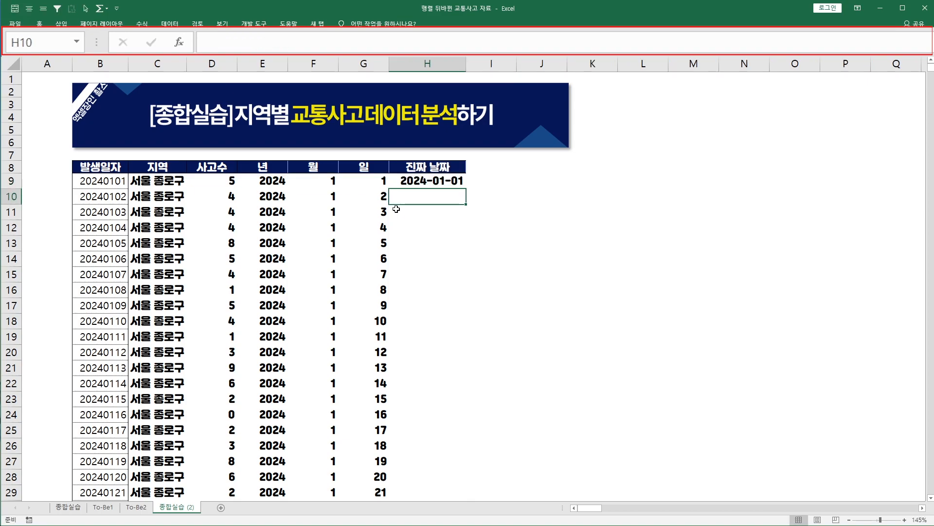
Step: Fill the DATE formula from H9 down the 진짜 날짜 column and check the copied formulas
{"action": "left_click", "coordinate": [460, 185]}
{"action": "double_click", "coordinate": [465, 189]}
{"action": "left_click_drag", "start_coordinate": [426, 181], "coordinate": [426, 409]}
{"action": "left_click", "coordinate": [428, 352]}
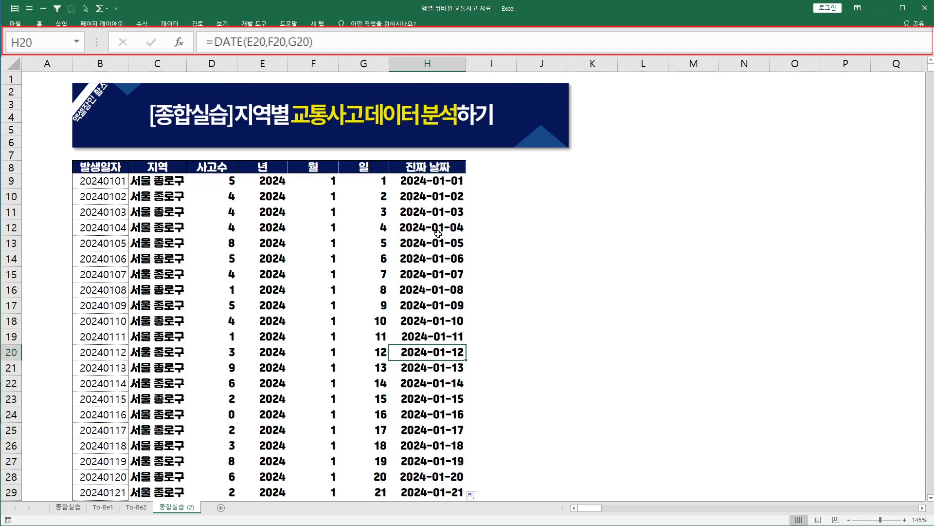
{"action": "left_click", "coordinate": [428, 182]}
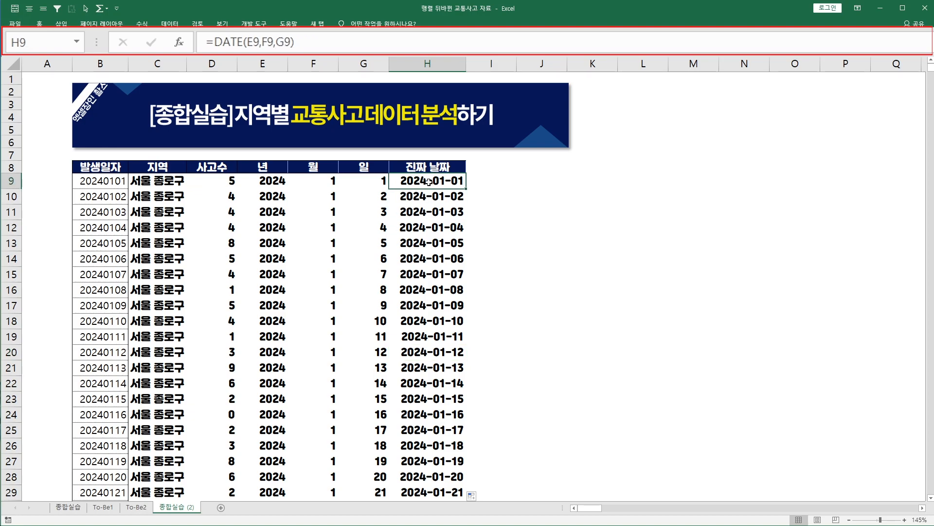
Step: Copy the headers 지역1 and 지역2 from L9:M9 of the To-Be2 sheet into I8:J8 of the 종합실습 (2) sheet
{"action": "left_click", "coordinate": [146, 506]}
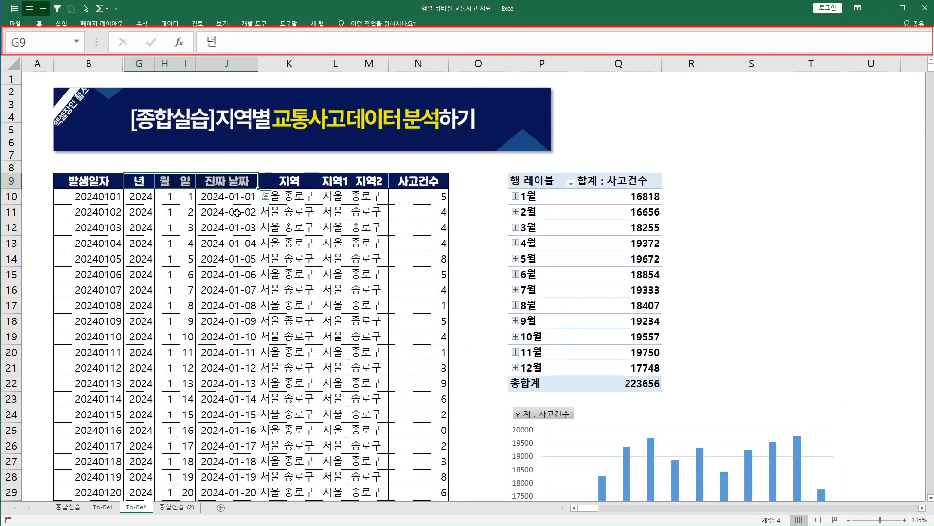
{"action": "left_click", "coordinate": [228, 200]}
{"action": "left_click", "coordinate": [295, 182]}
{"action": "left_click_drag", "start_coordinate": [333, 184], "coordinate": [363, 183]}
{"action": "key", "text": "ctrl+c"}
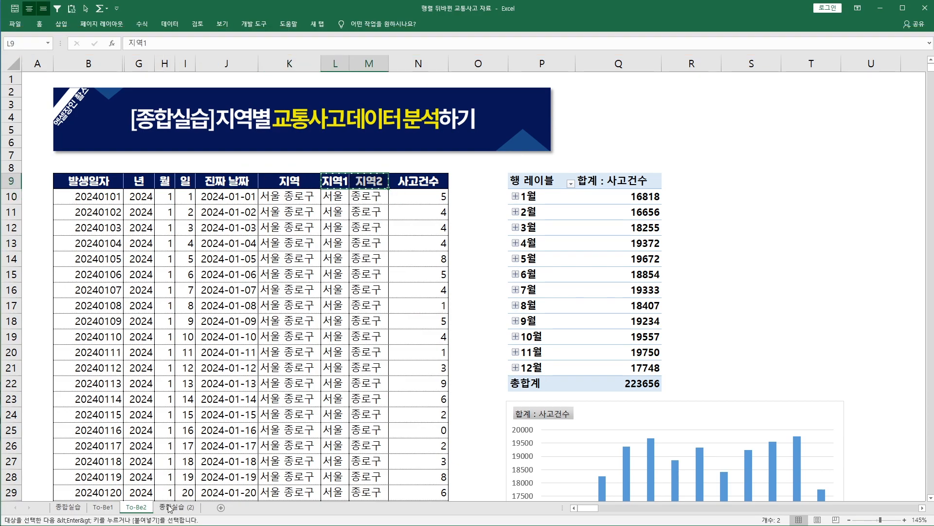
{"action": "key", "text": "ctrl+Page_Down"}
{"action": "left_click", "coordinate": [482, 170]}
{"action": "key", "text": "ctrl+v"}
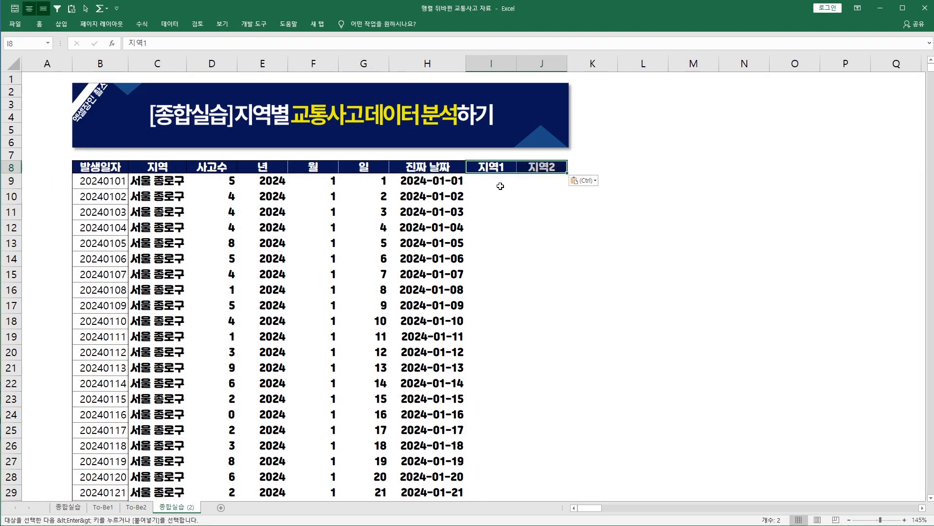
Step: Copy all 지역 values from C9 down to the last row and paste them into the 지역1 column starting at I9
{"action": "left_click", "coordinate": [501, 182]}
{"action": "left_click", "coordinate": [176, 183]}
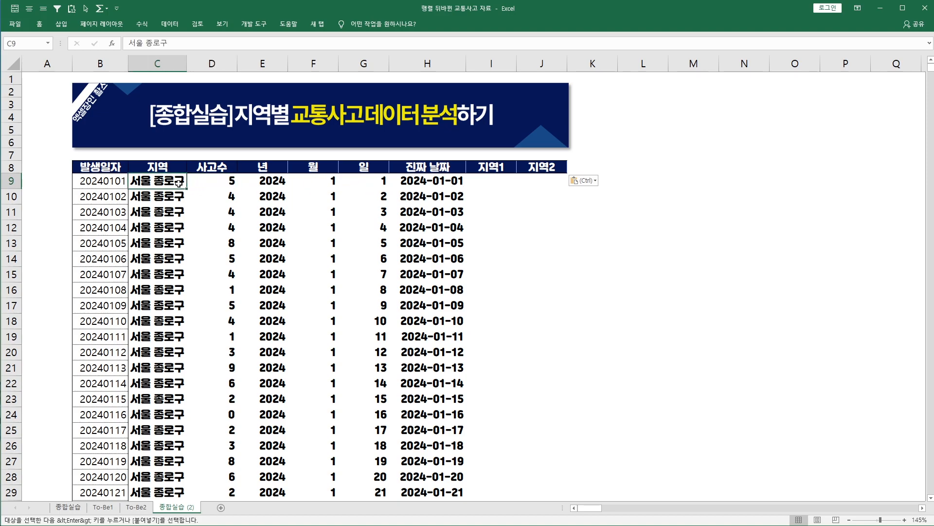
{"action": "key", "text": "ctrl+shift+Down"}
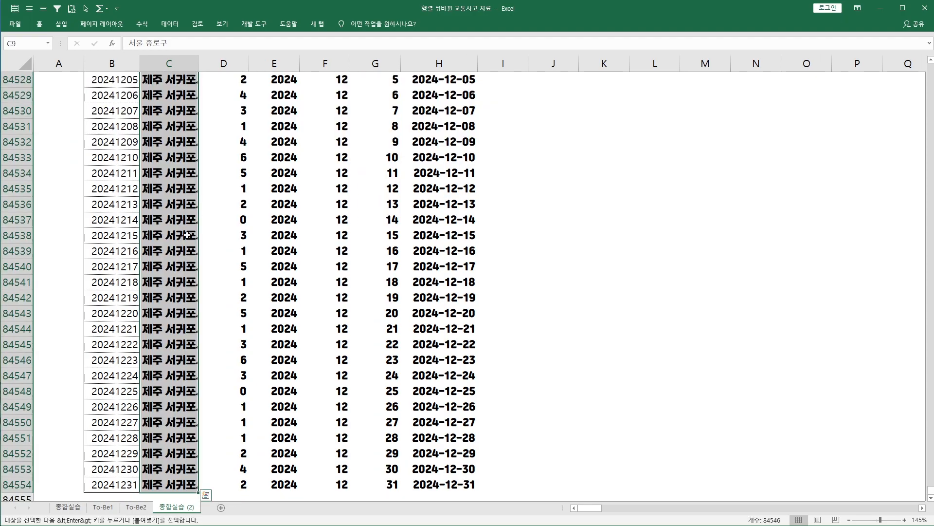
{"action": "key", "text": "ctrl+c"}
{"action": "key", "text": "ctrl+Up"}
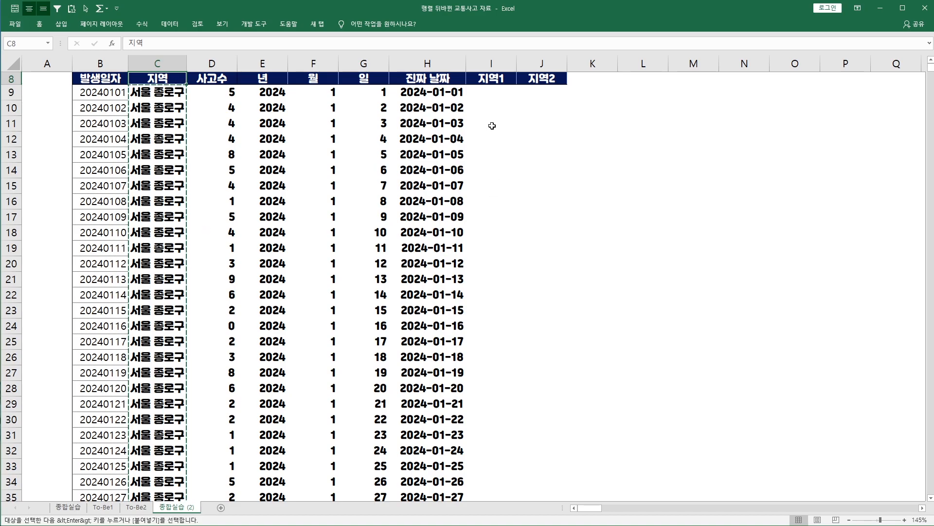
{"action": "scroll", "coordinate": [492, 125], "scroll_direction": "up", "scroll_amount": 2}
{"action": "left_click", "coordinate": [491, 172]}
{"action": "key", "text": "ctrl+v"}
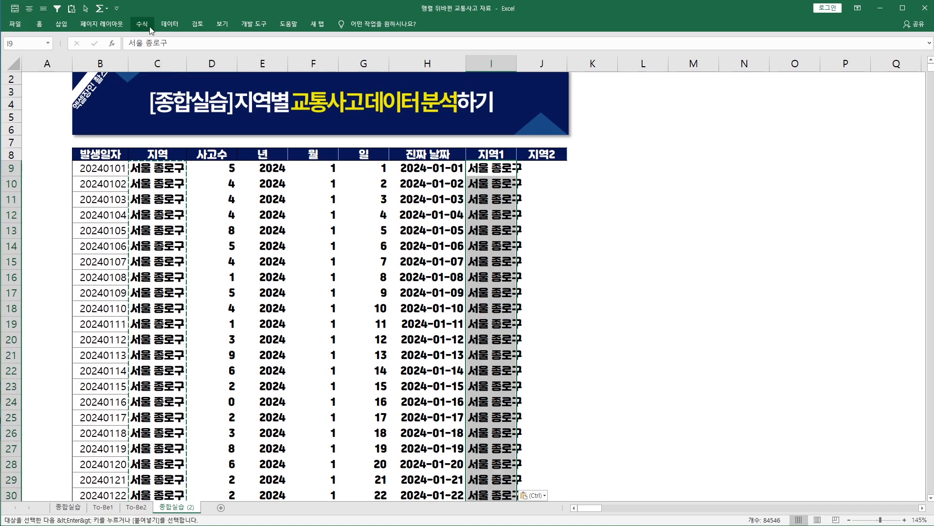
Step: Split the 지역1 values into the 지역1 and 지역2 columns with Text to Columns, using the space (공백) delimiter, and check the result
{"action": "left_click", "coordinate": [166, 24]}
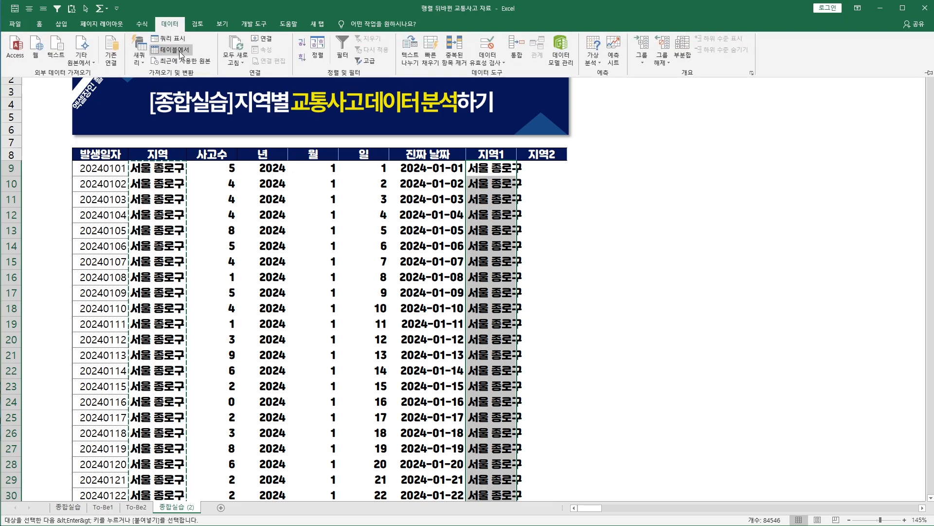
{"action": "left_click", "coordinate": [415, 57]}
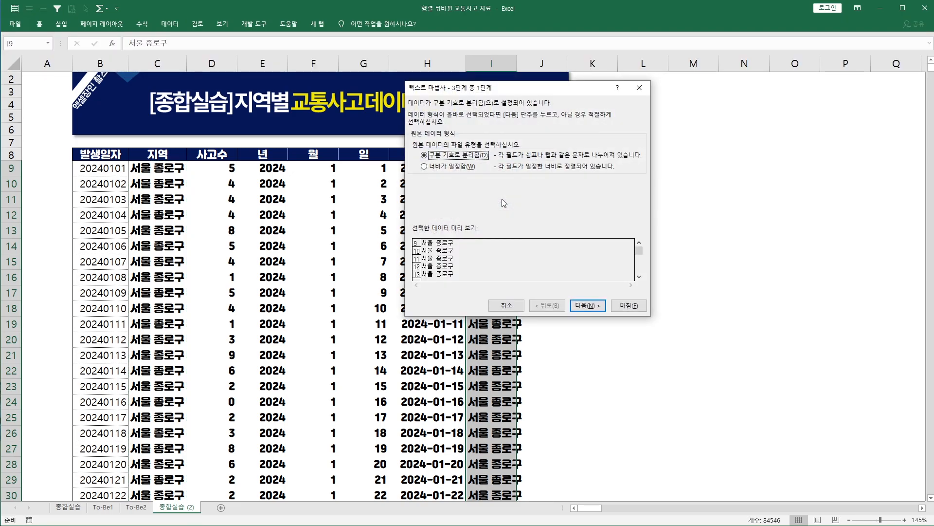
{"action": "left_click_drag", "start_coordinate": [530, 86], "coordinate": [739, 104]}
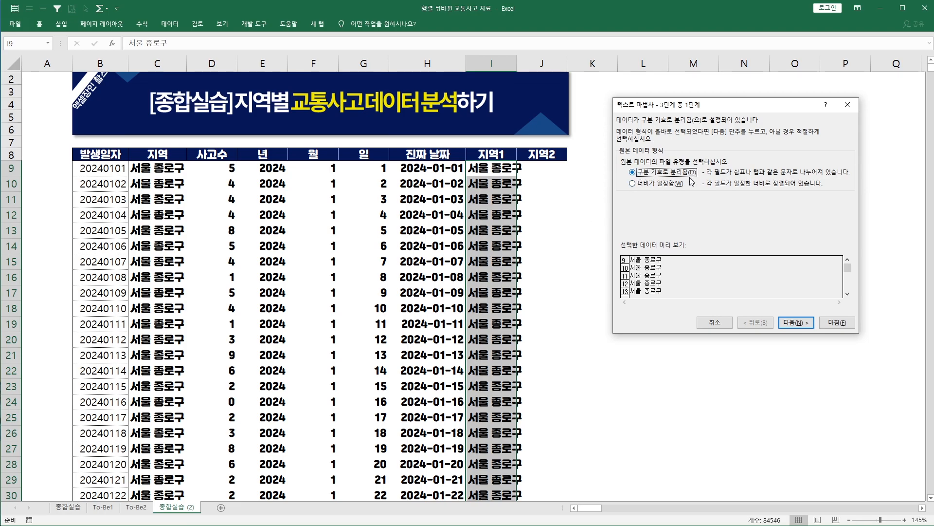
{"action": "left_click", "coordinate": [796, 322]}
{"action": "left_click", "coordinate": [637, 180]}
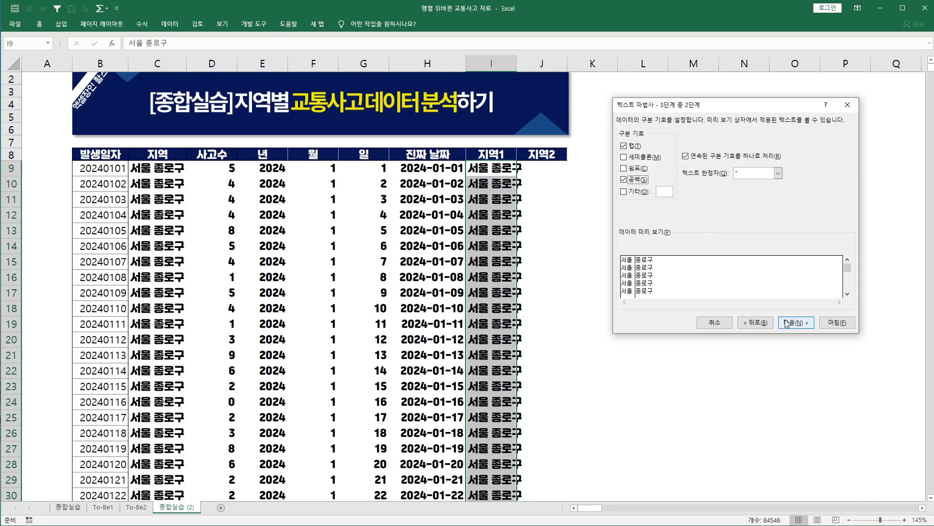
{"action": "left_click", "coordinate": [831, 325]}
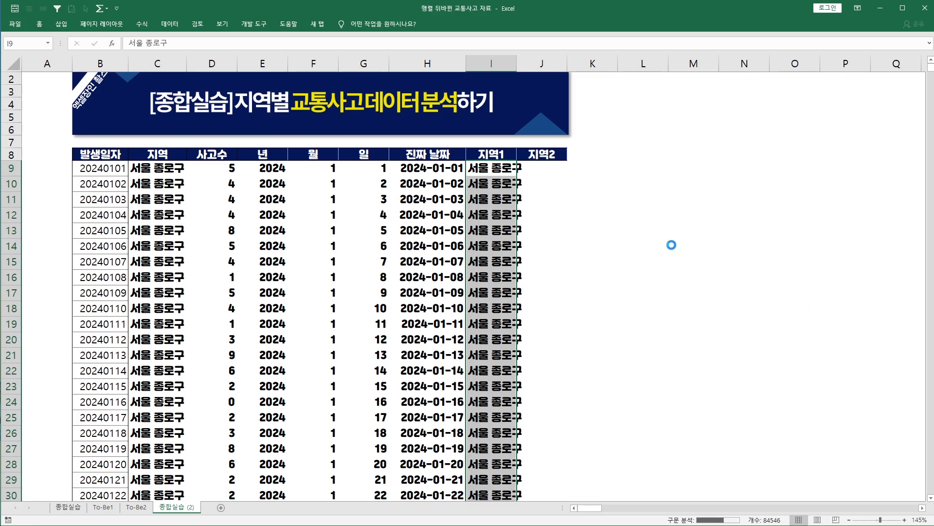
{"action": "left_click", "coordinate": [507, 172]}
{"action": "left_click", "coordinate": [545, 168]}
{"action": "left_click", "coordinate": [508, 181]}
{"action": "left_click", "coordinate": [541, 171]}
{"action": "left_click", "coordinate": [508, 172]}
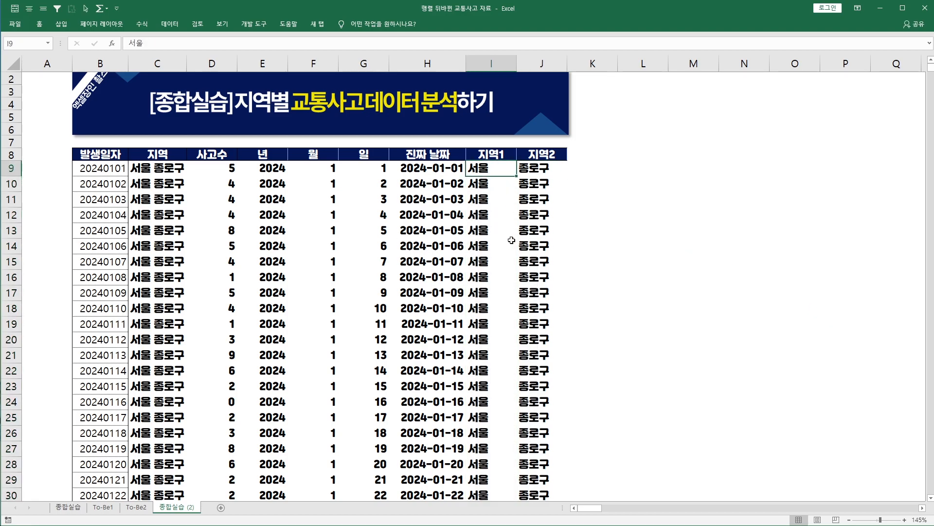
Step: Compare the column layout with the finished list on the To-Be2 sheet and return to the 종합실습 (2) sheet
{"action": "left_click", "coordinate": [136, 507]}
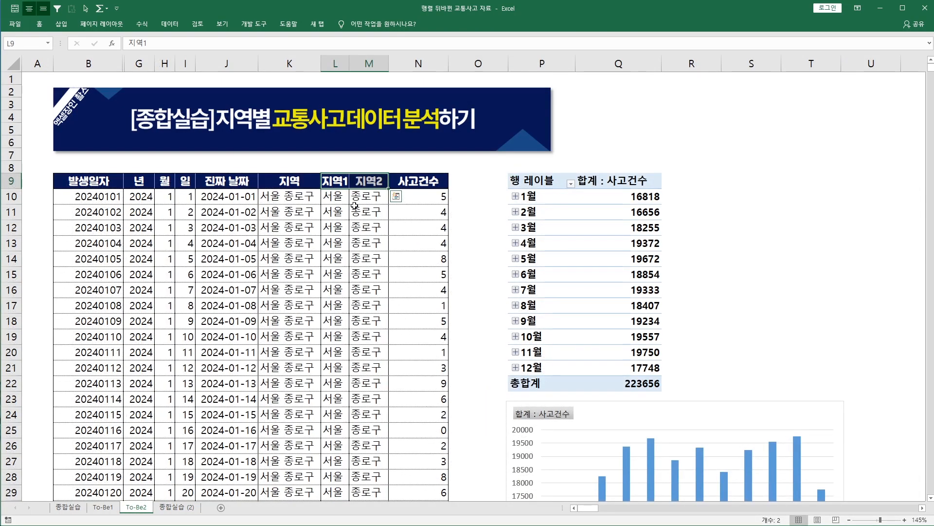
{"action": "left_click_drag", "start_coordinate": [418, 181], "coordinate": [93, 320]}
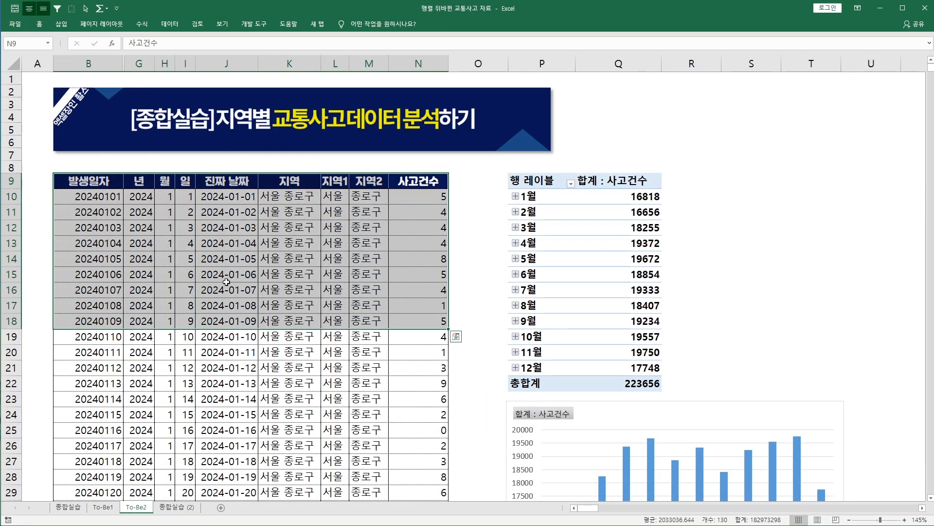
{"action": "left_click", "coordinate": [183, 508]}
{"action": "left_click", "coordinate": [524, 219]}
{"action": "left_click", "coordinate": [242, 212]}
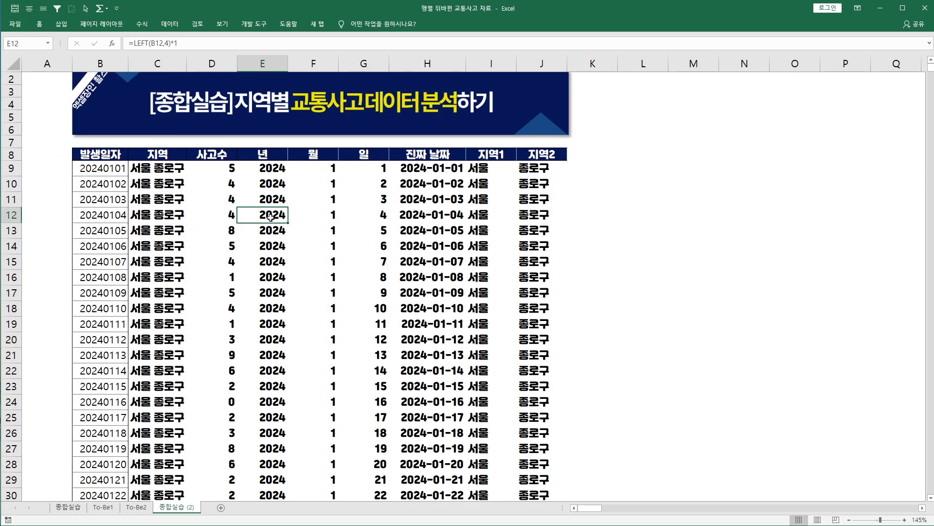
{"action": "left_click", "coordinate": [103, 156]}
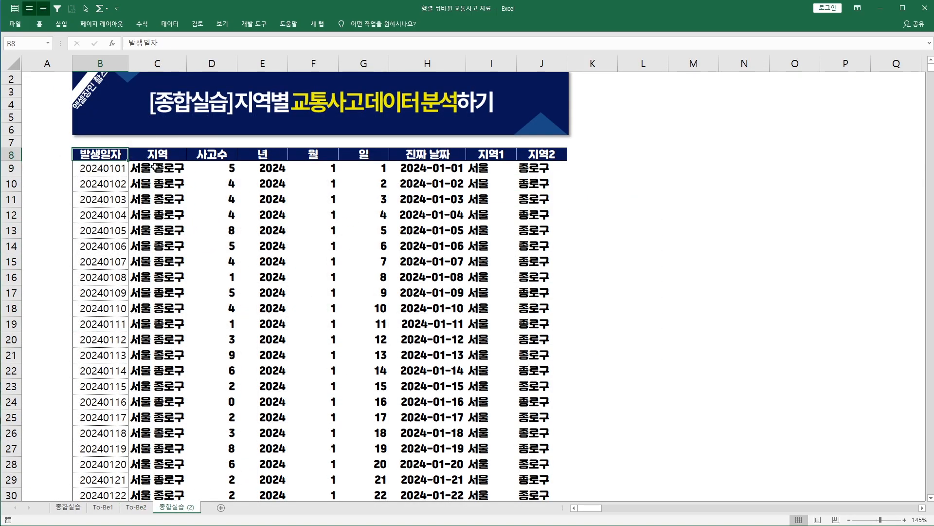
{"action": "key", "text": "ctrl+shift+Right"}
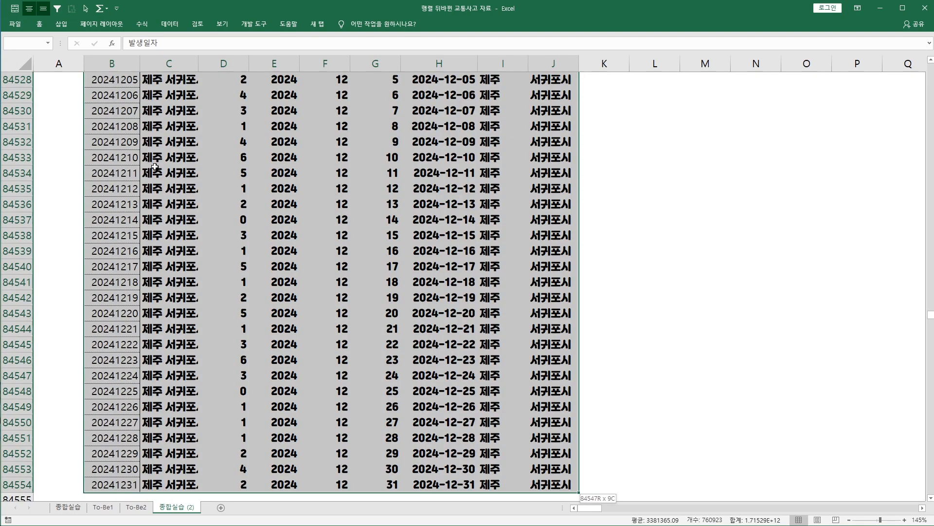
{"action": "key", "text": "ctrl+shift+Down"}
{"action": "left_click", "coordinate": [249, 163]}
{"action": "key", "text": "ctrl+Up"}
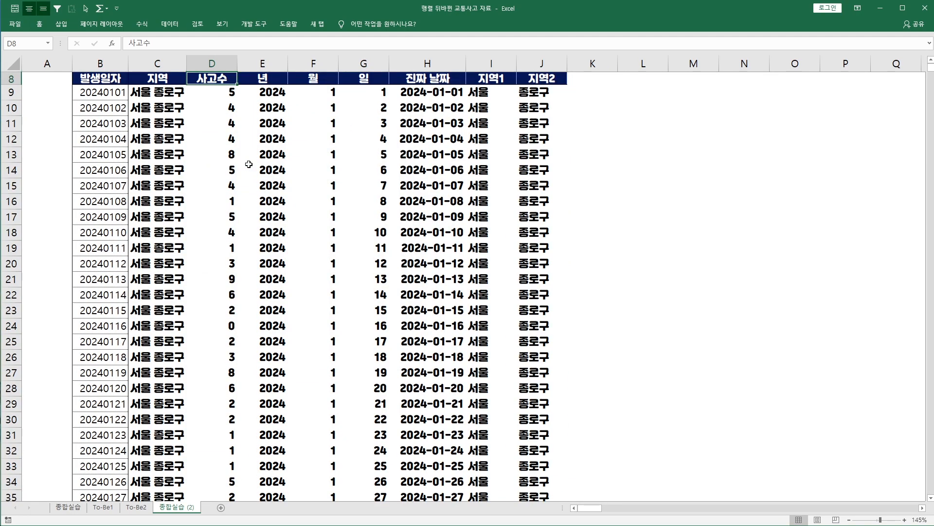
{"action": "left_click", "coordinate": [282, 171]}
{"action": "scroll", "coordinate": [297, 146], "scroll_direction": "up", "scroll_amount": 2}
{"action": "left_click", "coordinate": [327, 214]}
{"action": "left_click", "coordinate": [419, 216]}
Step: Create a pivot table from the whole list on the existing worksheet, placed at cell L8
{"action": "left_click", "coordinate": [318, 251]}
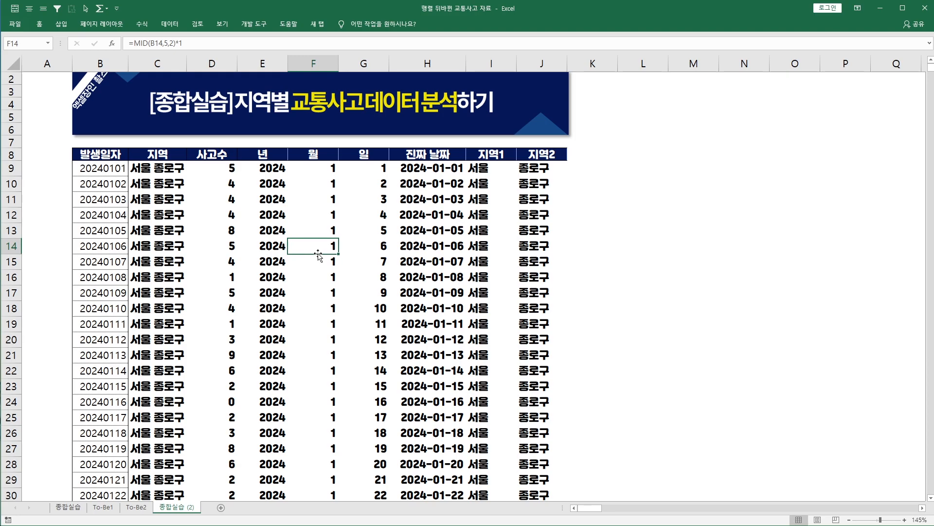
{"action": "key", "text": "ctrl+a"}
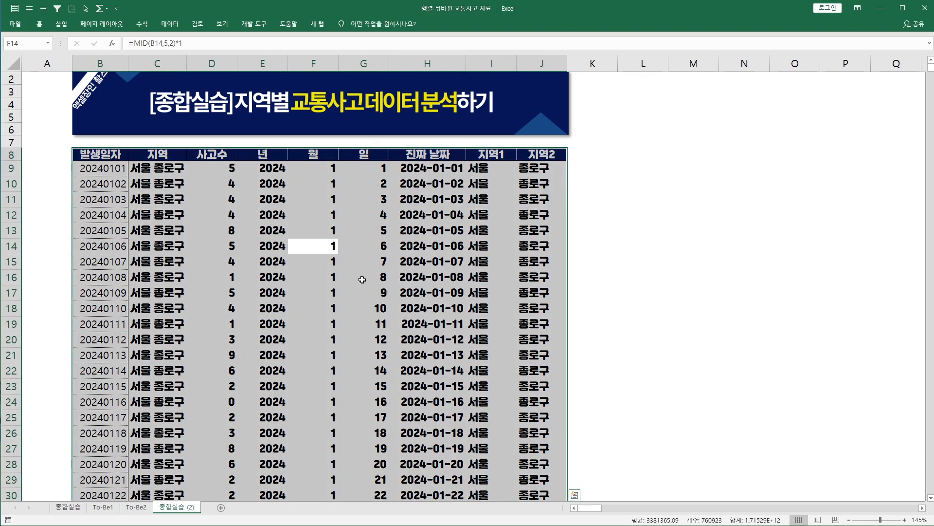
{"action": "left_click", "coordinate": [62, 24]}
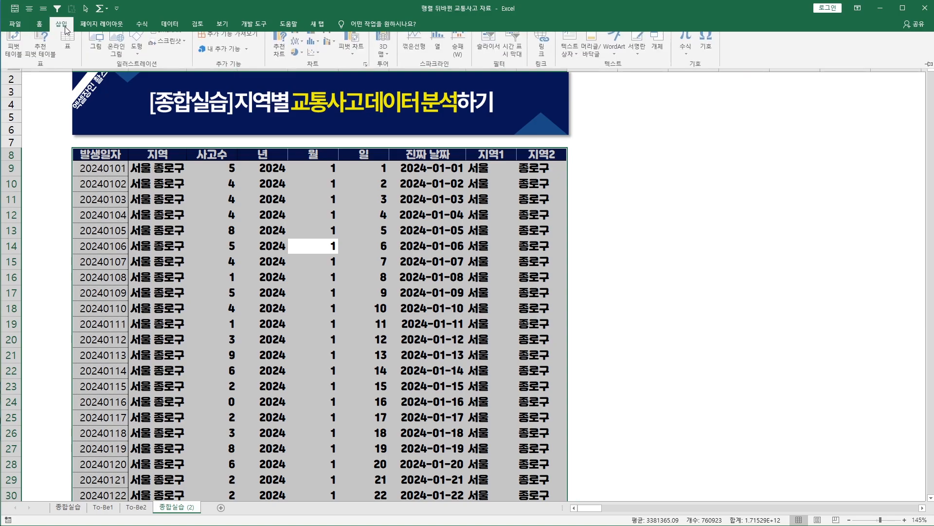
{"action": "left_click", "coordinate": [15, 49]}
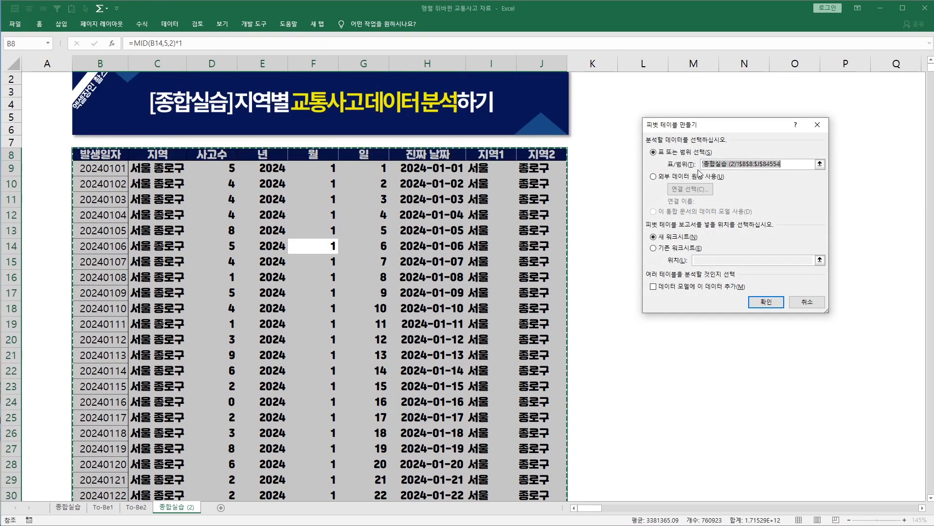
{"action": "left_click", "coordinate": [653, 248]}
{"action": "left_click_drag", "start_coordinate": [730, 128], "coordinate": [428, 177]}
{"action": "left_click", "coordinate": [642, 153]}
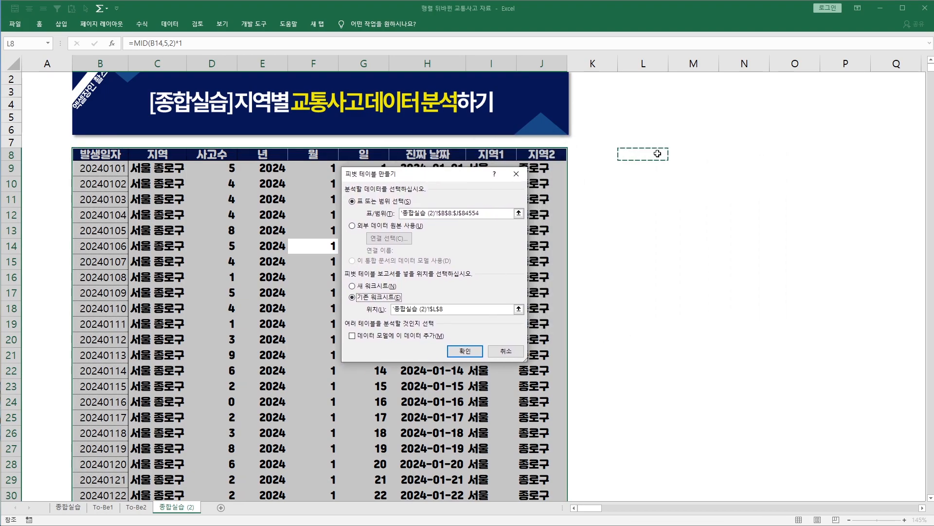
{"action": "left_click", "coordinate": [465, 350]}
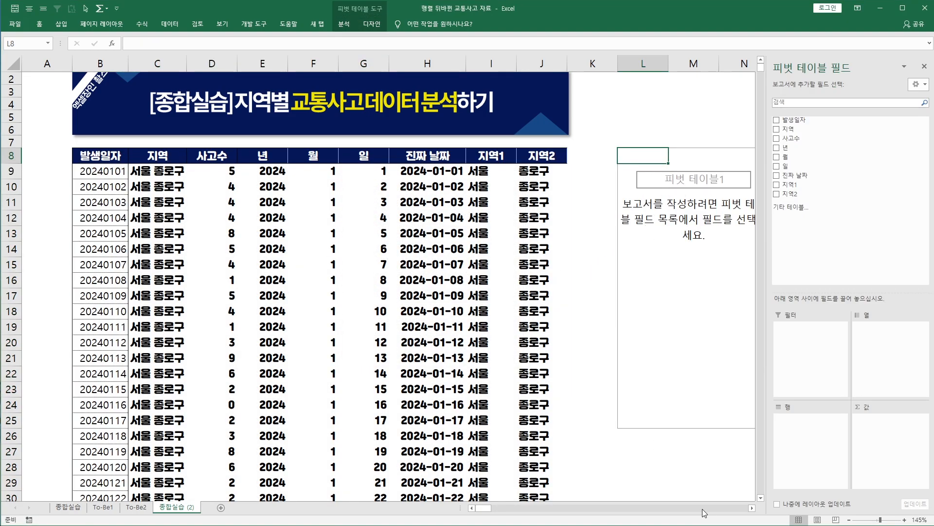
Step: Add 발생일자 to the pivot table rows and check the listed dates down to the end
{"action": "left_click", "coordinate": [753, 508]}
{"action": "left_click", "coordinate": [752, 508]}
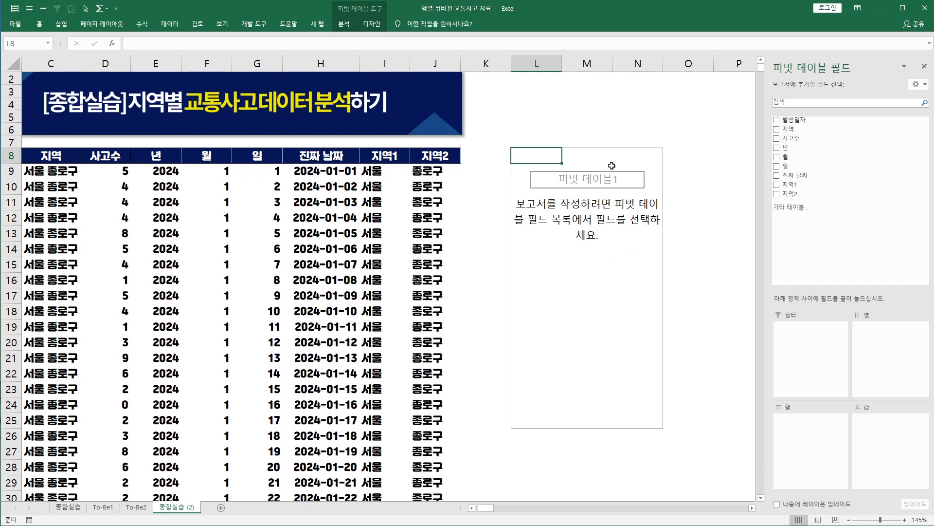
{"action": "left_click_drag", "start_coordinate": [484, 507], "coordinate": [486, 507]}
{"action": "left_click_drag", "start_coordinate": [793, 120], "coordinate": [797, 430]}
{"action": "left_click_drag", "start_coordinate": [390, 171], "coordinate": [389, 321]}
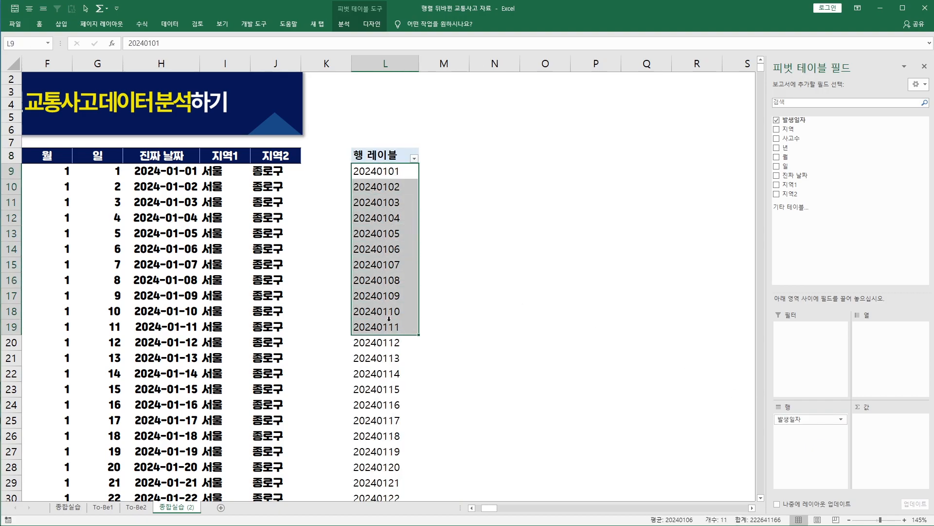
{"action": "key", "text": "ctrl+Down"}
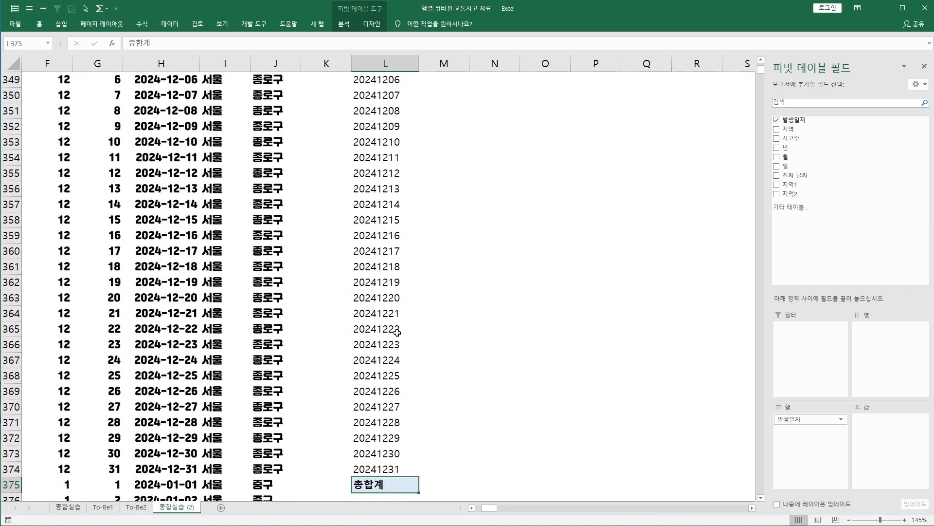
{"action": "key", "text": "Up"}
{"action": "key", "text": "ctrl+Up"}
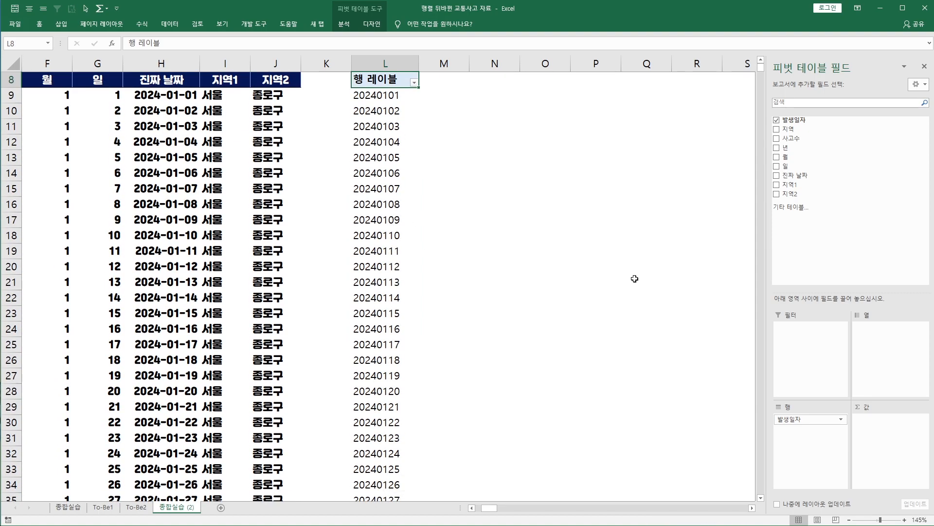
Step: Add 사고수 to the pivot table values as a sum and review the figures per date
{"action": "left_click_drag", "start_coordinate": [791, 138], "coordinate": [885, 420]}
{"action": "left_click", "coordinate": [487, 98]}
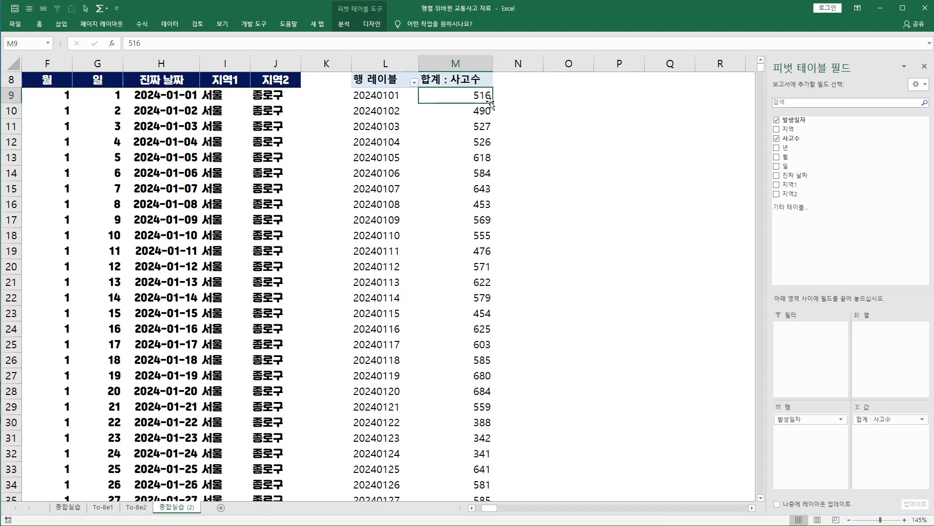
{"action": "left_click", "coordinate": [384, 96]}
{"action": "key", "text": "Down"}
{"action": "key", "text": "Down"}
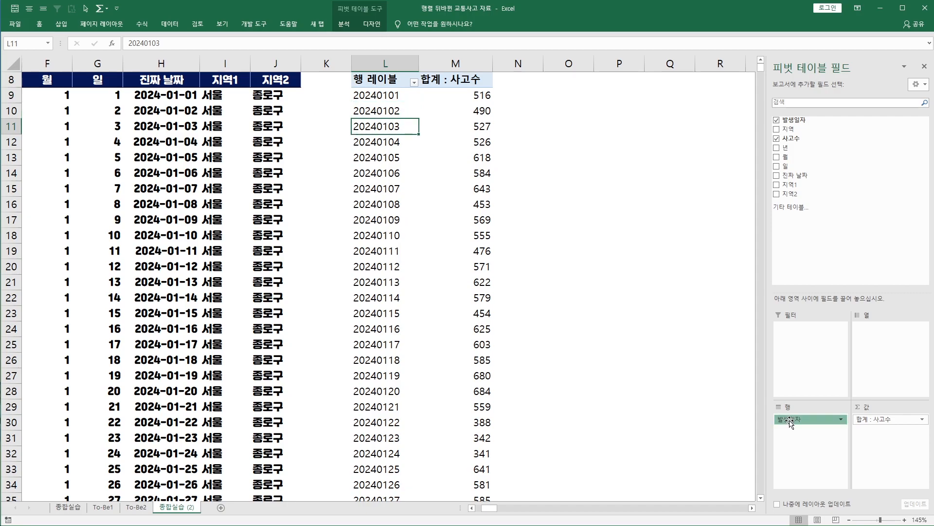
Step: Replace 발생일자 with 진짜 날짜 in the pivot table rows and review the accident totals
{"action": "left_click_drag", "start_coordinate": [790, 420], "coordinate": [664, 323]}
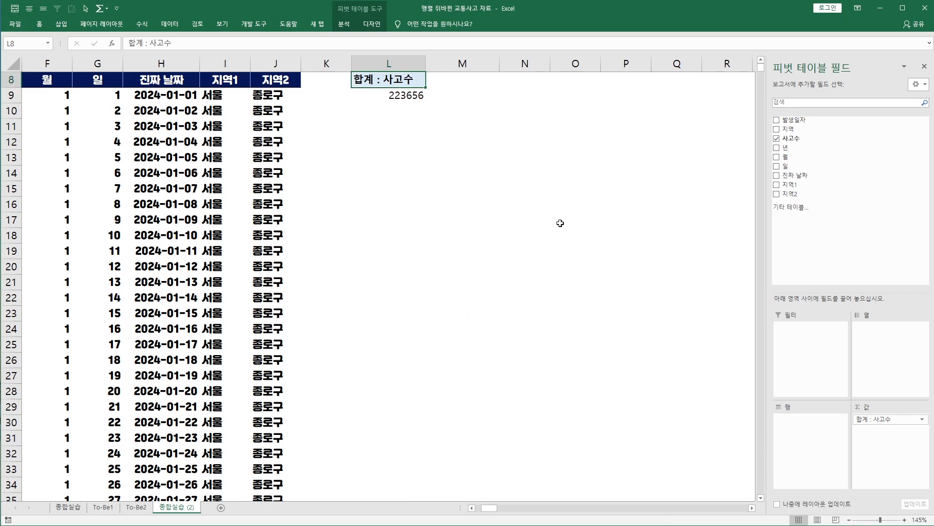
{"action": "left_click_drag", "start_coordinate": [796, 177], "coordinate": [804, 454]}
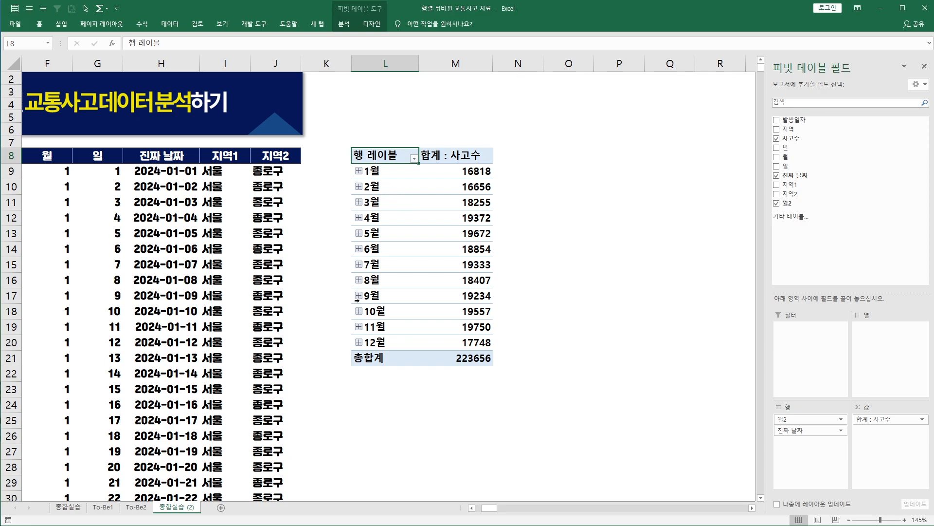
{"action": "left_click_drag", "start_coordinate": [484, 174], "coordinate": [470, 345]}
Step: Change the grouping of the pivot table's date rows to days (일) only, without months
{"action": "left_click", "coordinate": [359, 239]}
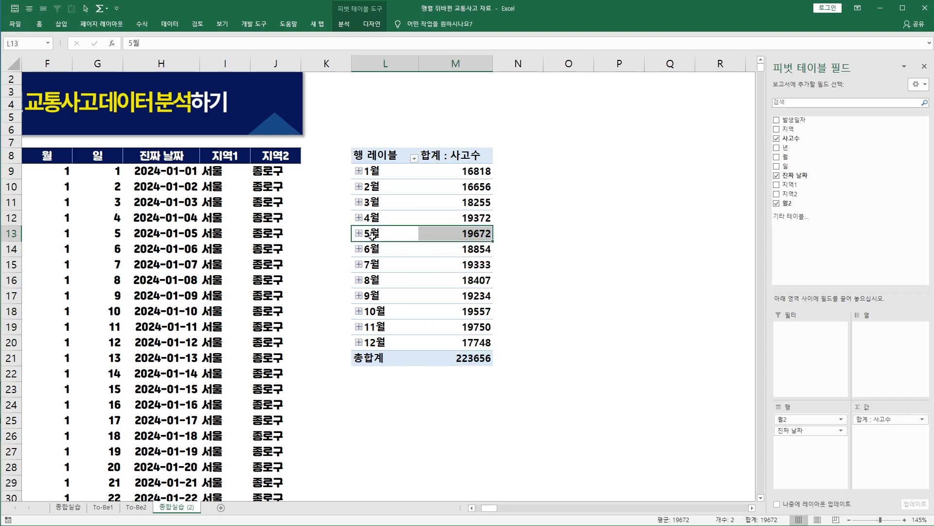
{"action": "left_click", "coordinate": [371, 236]}
{"action": "right_click", "coordinate": [379, 238]}
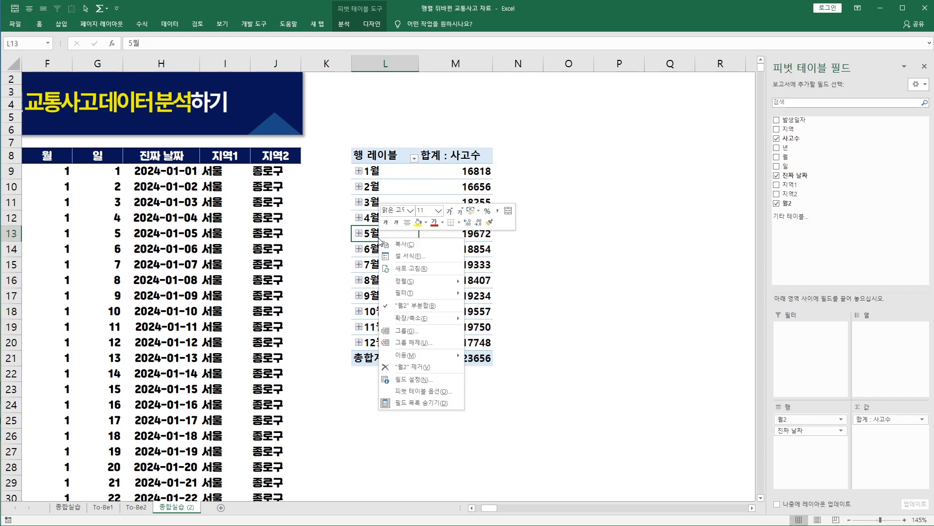
{"action": "left_click", "coordinate": [417, 333]}
{"action": "left_click_drag", "start_coordinate": [419, 257], "coordinate": [587, 239]}
{"action": "left_click", "coordinate": [543, 321]}
{"action": "left_click", "coordinate": [545, 326]}
{"action": "left_click", "coordinate": [549, 320]}
{"action": "left_click", "coordinate": [579, 382]}
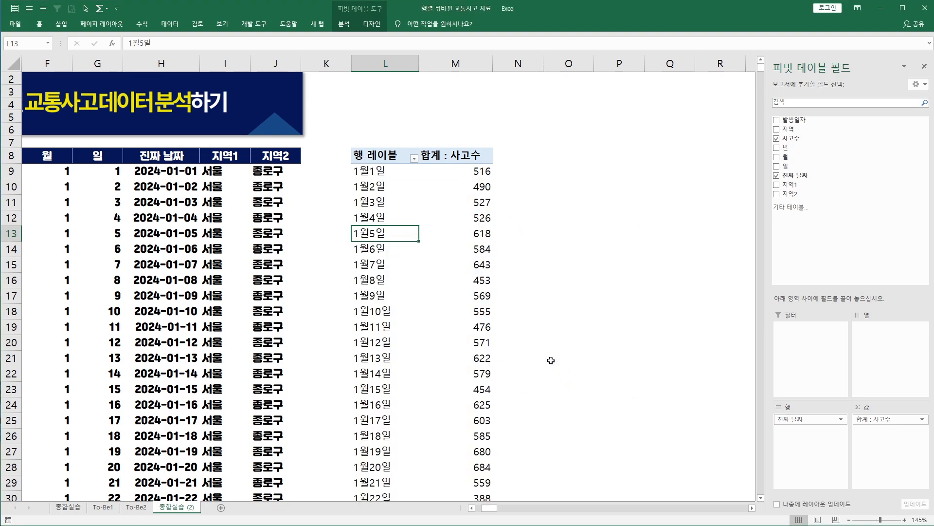
Step: Change the grouping of the pivot table's date rows to quarters (분기) only and review the quarterly totals
{"action": "right_click", "coordinate": [375, 236]}
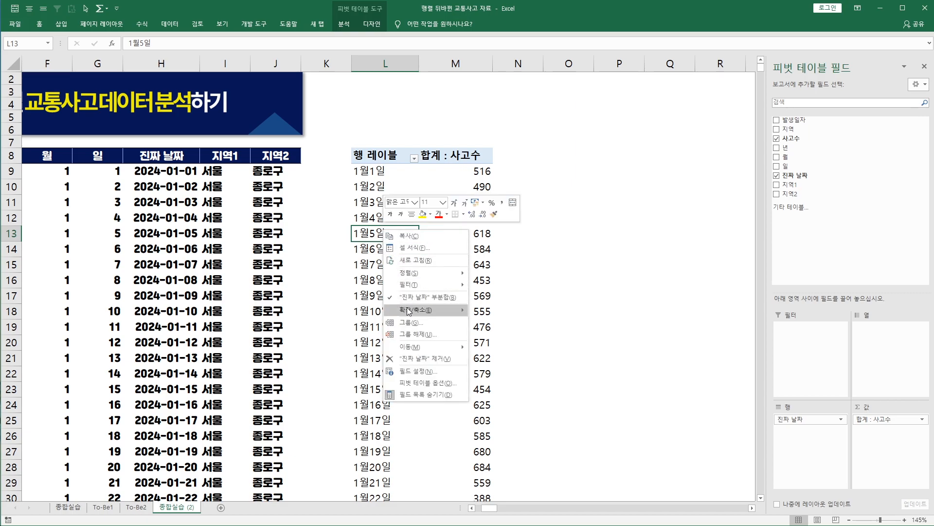
{"action": "left_click", "coordinate": [411, 325]}
{"action": "left_click", "coordinate": [413, 340]}
{"action": "left_click", "coordinate": [410, 325]}
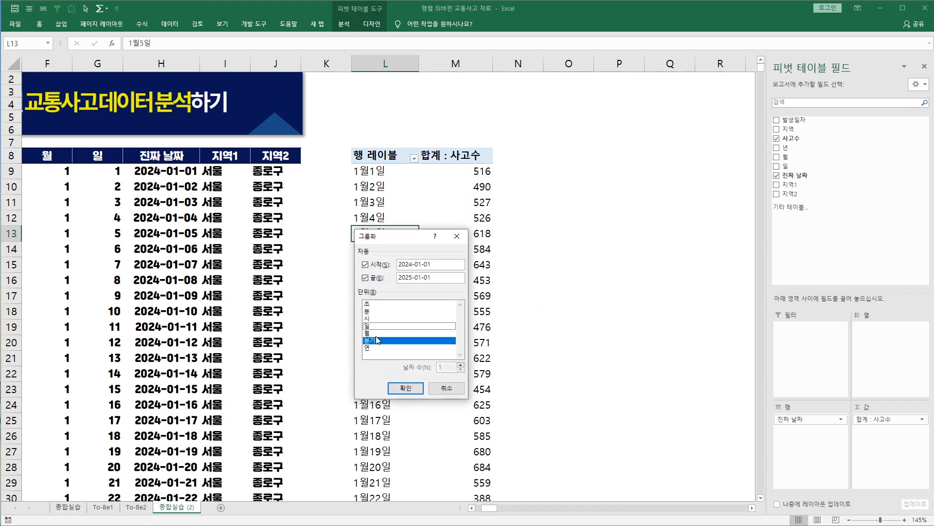
{"action": "left_click", "coordinate": [406, 387]}
{"action": "left_click", "coordinate": [374, 172]}
{"action": "left_click", "coordinate": [374, 187]}
{"action": "left_click", "coordinate": [374, 202]}
{"action": "left_click", "coordinate": [378, 219]}
Step: Change the grouping of the pivot table's date rows to months (월) only
{"action": "right_click", "coordinate": [382, 190]}
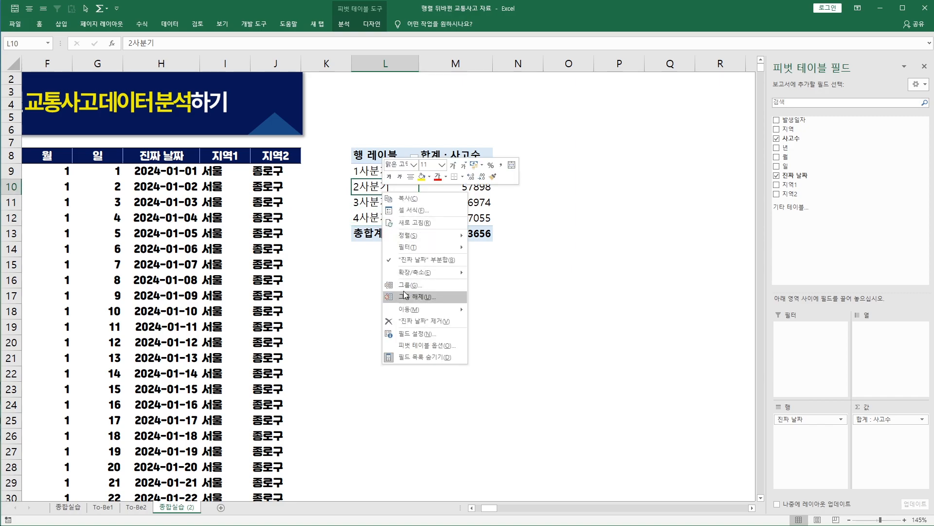
{"action": "left_click", "coordinate": [408, 285]}
{"action": "left_click", "coordinate": [368, 300]}
{"action": "left_click", "coordinate": [368, 307]}
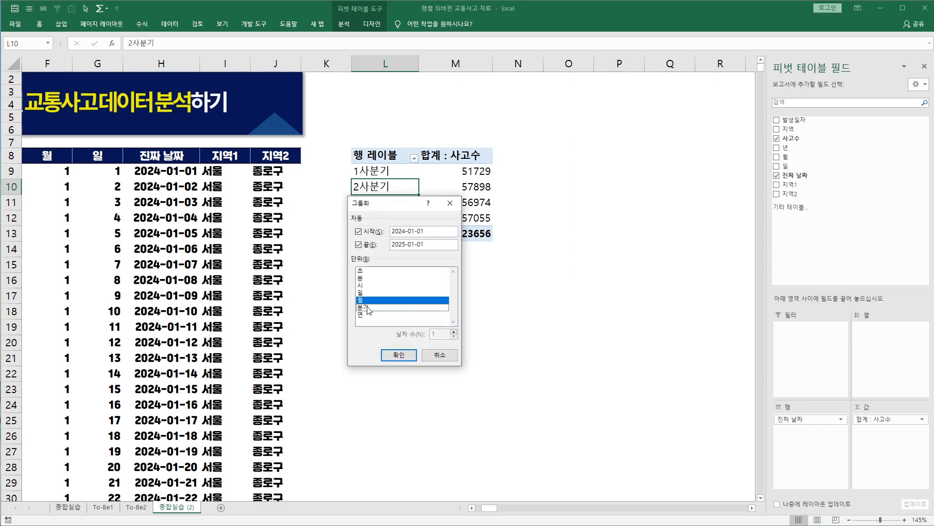
{"action": "left_click", "coordinate": [398, 355]}
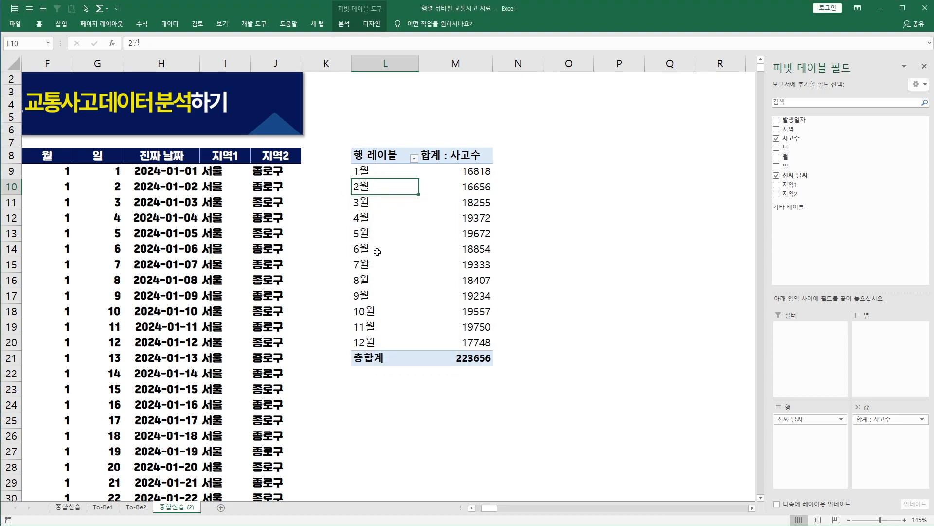
Step: Insert a clustered column chart (묶은 세로 막대형) from the monthly pivot table and place it near the table's lower end
{"action": "left_click_drag", "start_coordinate": [373, 156], "coordinate": [469, 360]}
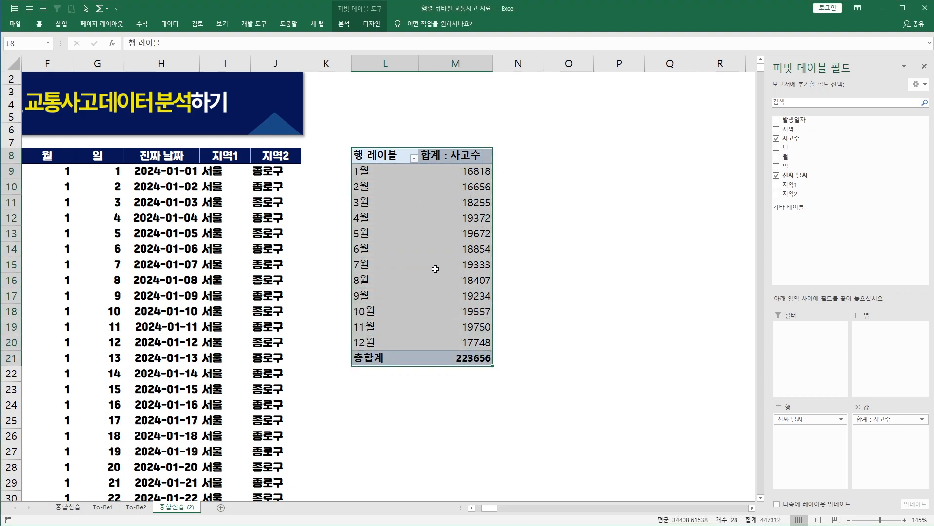
{"action": "left_click", "coordinate": [61, 23]}
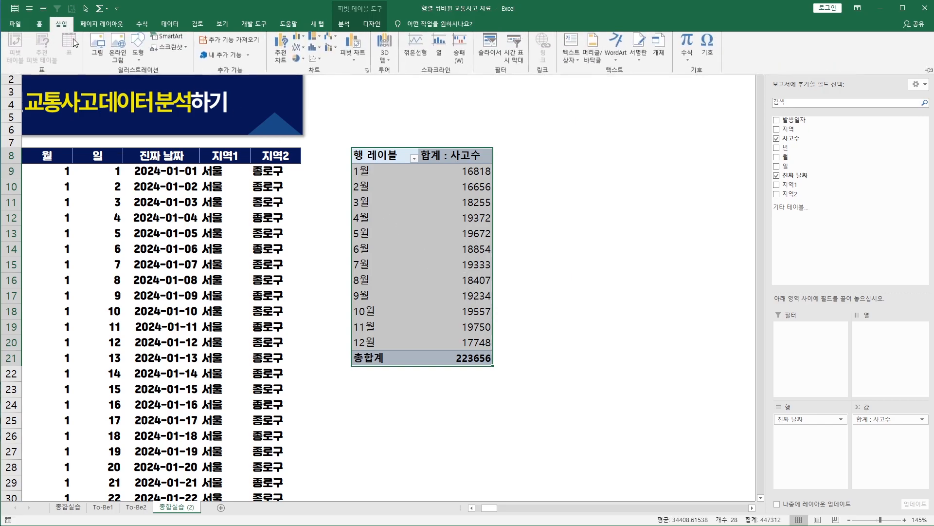
{"action": "left_click", "coordinate": [281, 49]}
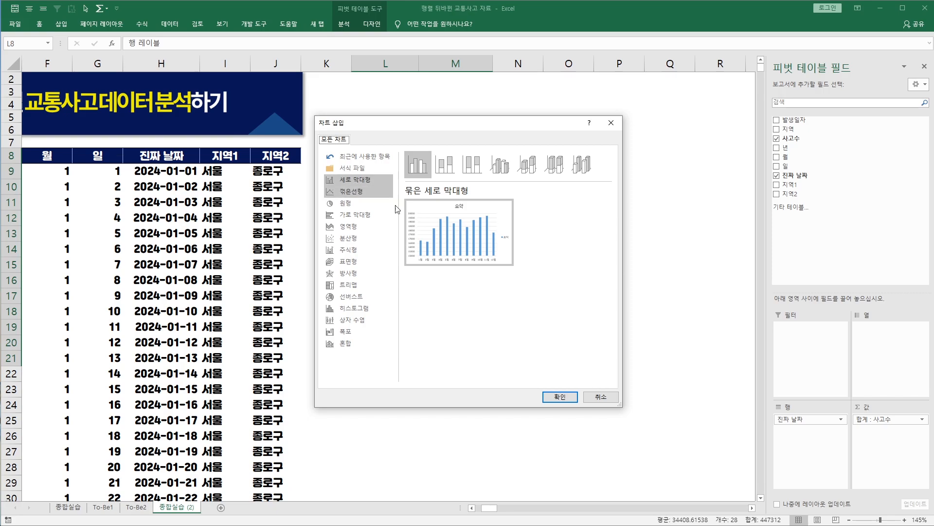
{"action": "left_click", "coordinate": [560, 396]}
{"action": "left_click_drag", "start_coordinate": [457, 198], "coordinate": [584, 367]}
Step: Remove the title and legend from the monthly chart and position it just below the pivot table's total row
{"action": "left_click", "coordinate": [515, 392]}
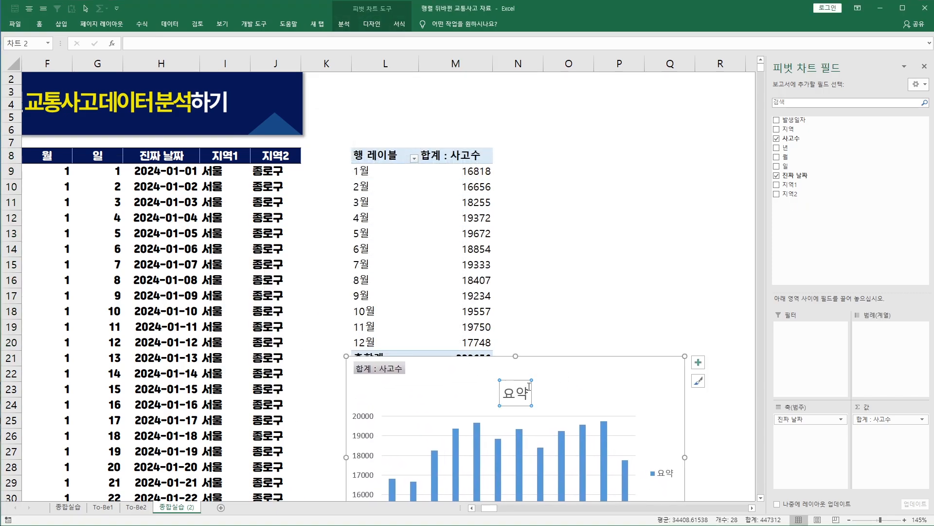
{"action": "key", "text": "Delete"}
{"action": "scroll", "coordinate": [661, 387], "scroll_direction": "down", "scroll_amount": 2}
{"action": "left_click", "coordinate": [661, 384]}
{"action": "key", "text": "Delete"}
{"action": "left_click_drag", "start_coordinate": [583, 289], "coordinate": [582, 311]}
{"action": "scroll", "coordinate": [563, 259], "scroll_direction": "down", "scroll_amount": 1}
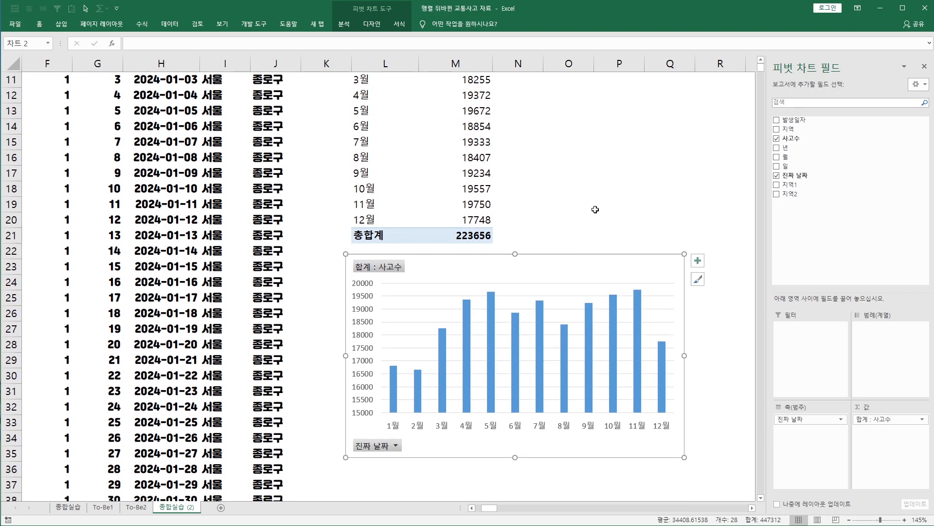
{"action": "left_click", "coordinate": [597, 207]}
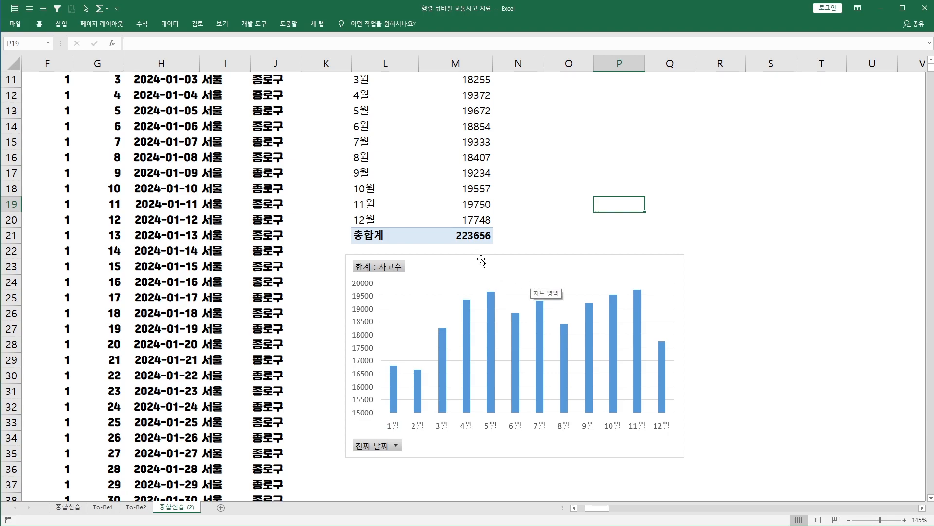
Step: Duplicate the monthly pivot table from L8:M21 to cell L41, below the column chart
{"action": "scroll", "coordinate": [538, 253], "scroll_direction": "up", "scroll_amount": 3}
{"action": "left_click_drag", "start_coordinate": [366, 156], "coordinate": [428, 362]}
{"action": "key", "text": "ctrl+c"}
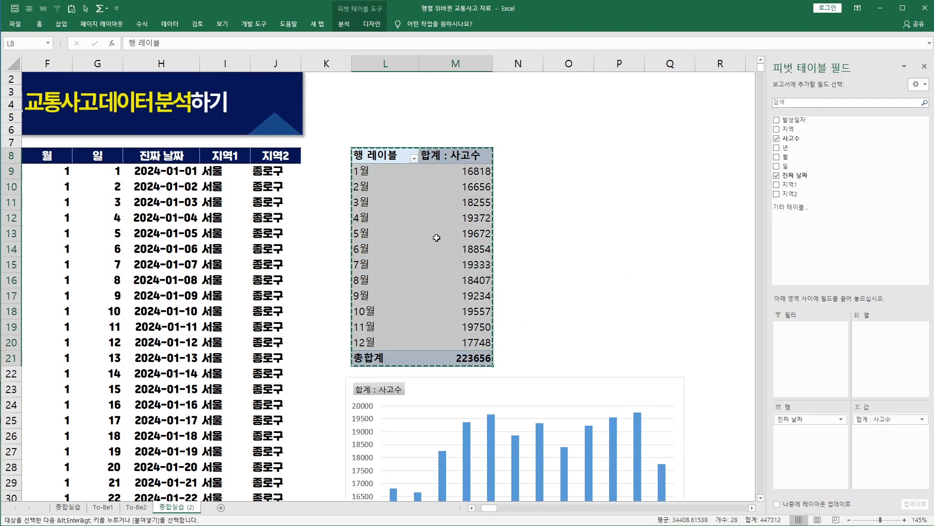
{"action": "scroll", "coordinate": [429, 242], "scroll_direction": "down", "scroll_amount": 11}
{"action": "left_click", "coordinate": [367, 167]}
{"action": "key", "text": "ctrl+v"}
Step: Using the regional pivot table on the To-Be2 sheet as reference, replace 진짜 날짜 with 지역1 in the copied pivot table's rows
{"action": "left_click", "coordinate": [136, 507]}
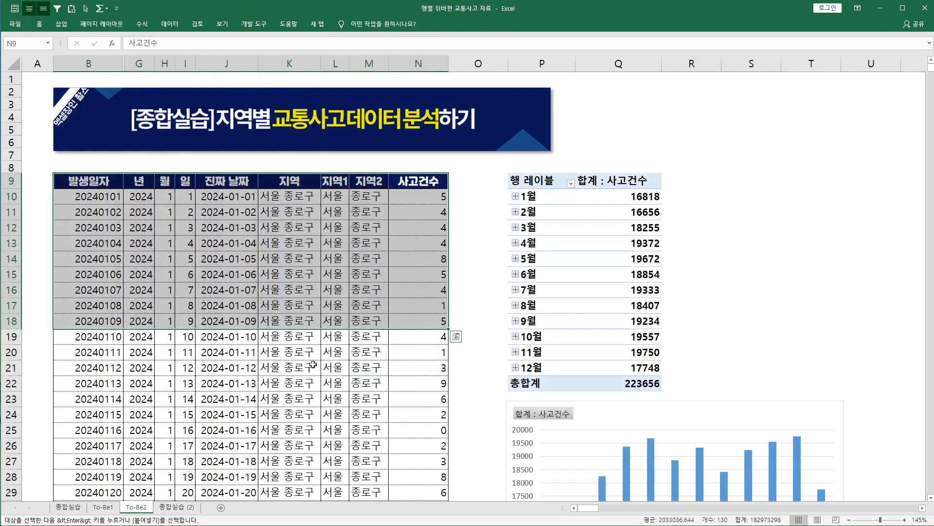
{"action": "scroll", "coordinate": [520, 252], "scroll_direction": "down", "scroll_amount": 11}
{"action": "left_click", "coordinate": [519, 251]}
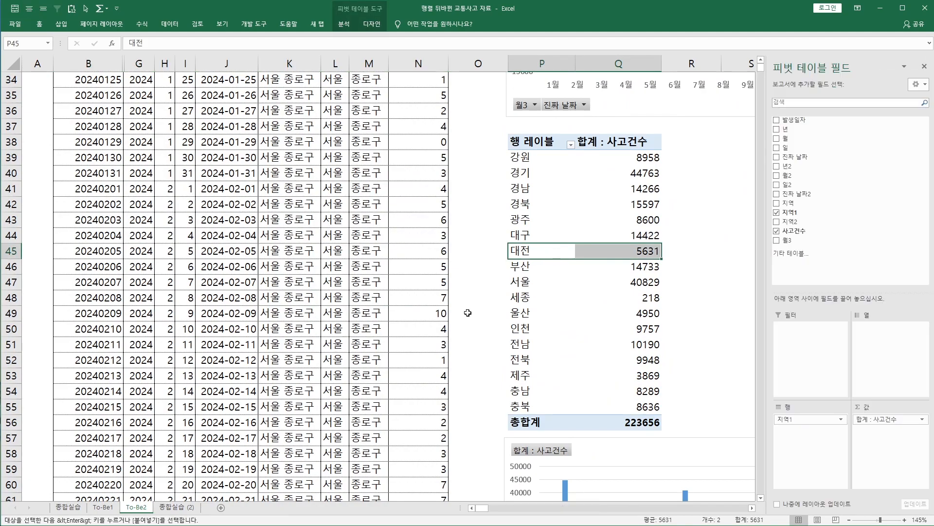
{"action": "left_click", "coordinate": [178, 507]}
{"action": "left_click", "coordinate": [398, 268]}
{"action": "left_click", "coordinate": [375, 221]}
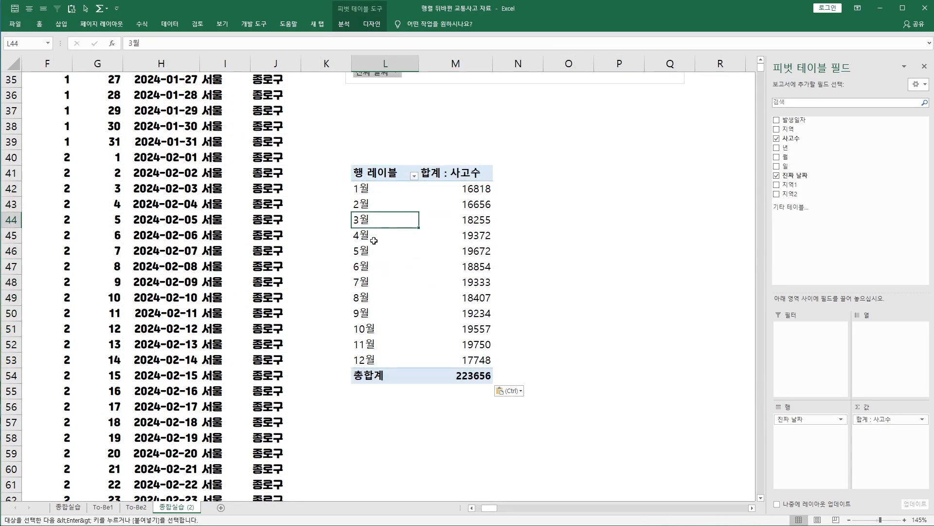
{"action": "left_click_drag", "start_coordinate": [798, 419], "coordinate": [454, 242]}
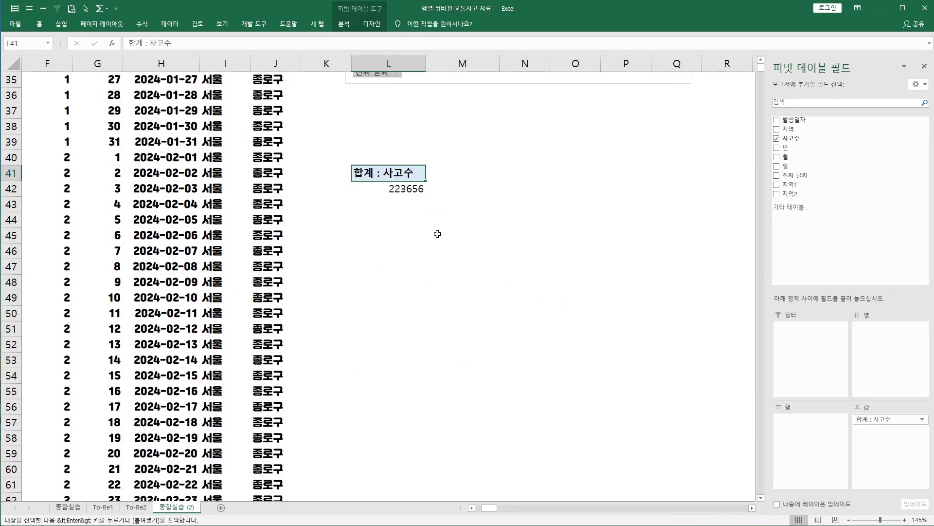
{"action": "left_click_drag", "start_coordinate": [797, 184], "coordinate": [795, 432]}
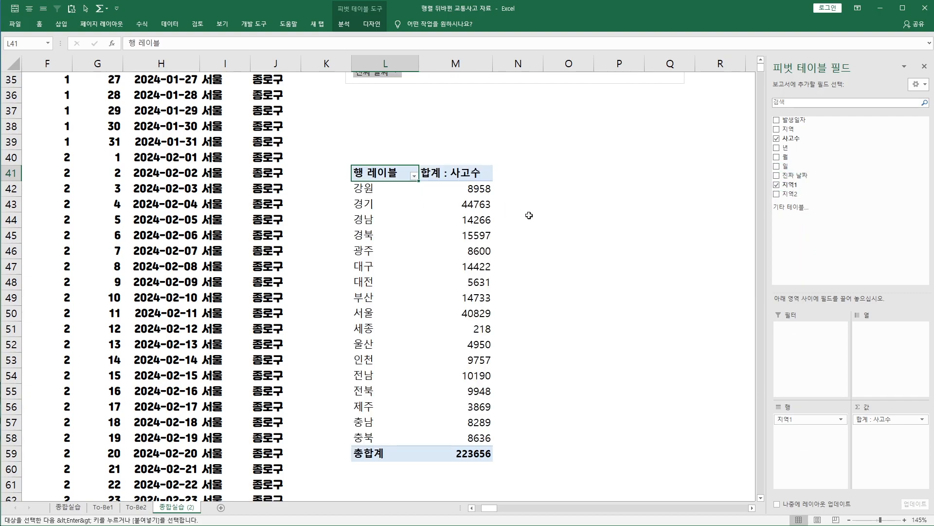
{"action": "left_click_drag", "start_coordinate": [381, 189], "coordinate": [396, 433]}
{"action": "left_click", "coordinate": [461, 317]}
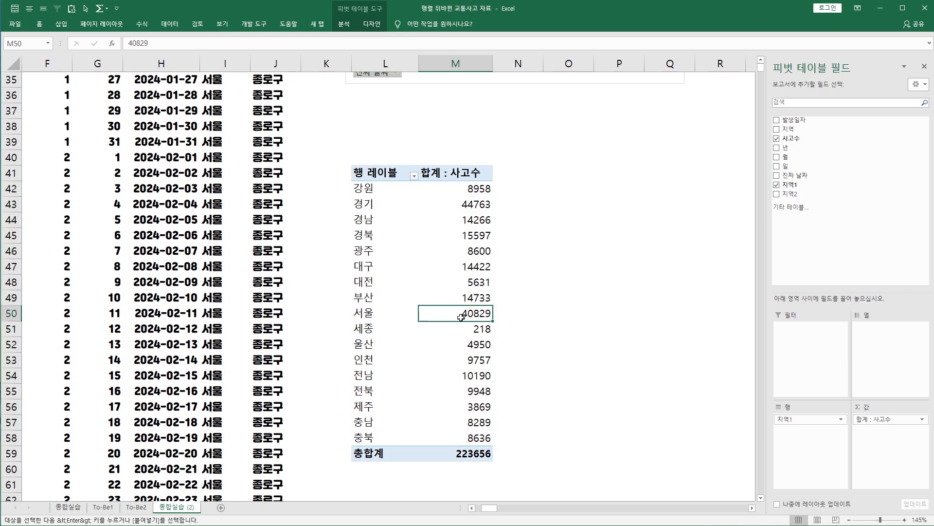
Step: Insert a clustered bar chart (묶은 가로 막대형) from the regional pivot table
{"action": "left_click_drag", "start_coordinate": [374, 173], "coordinate": [484, 455]}
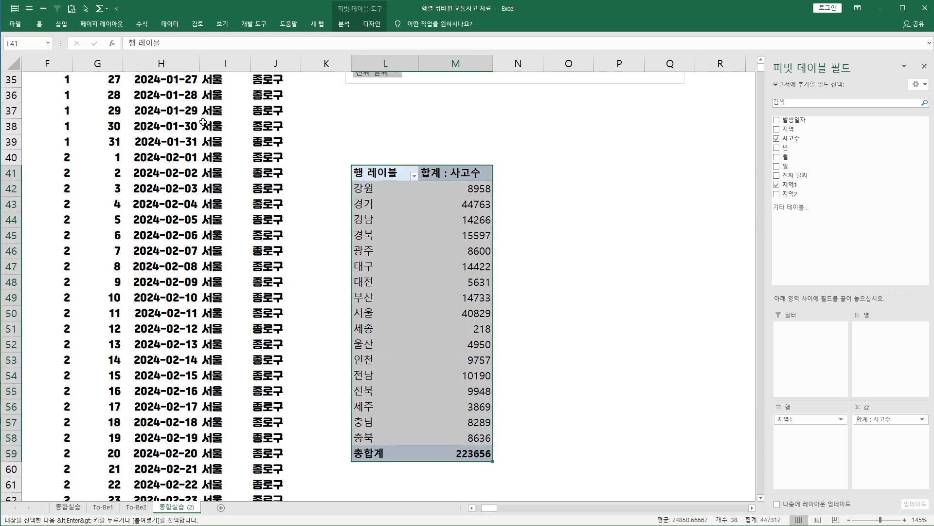
{"action": "left_click", "coordinate": [62, 25]}
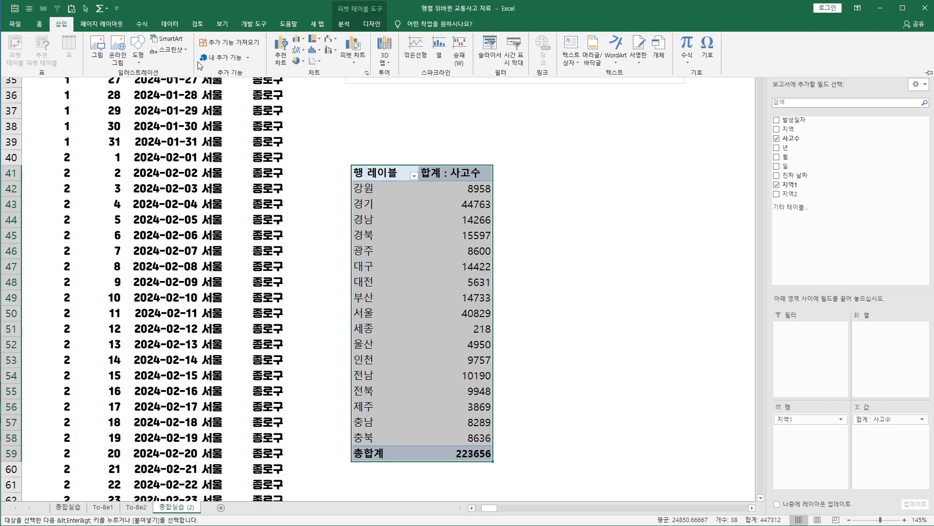
{"action": "left_click", "coordinate": [288, 56]}
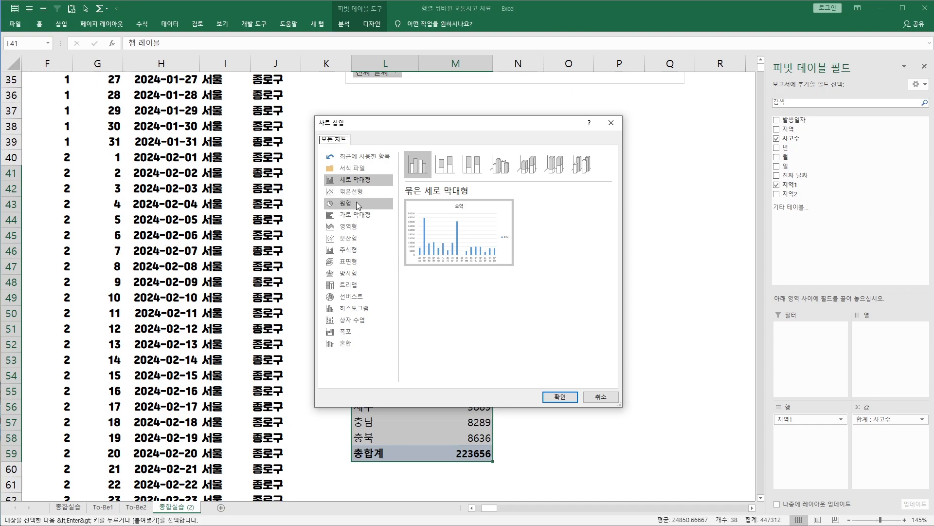
{"action": "left_click", "coordinate": [355, 214]}
{"action": "mouse_move", "coordinate": [428, 253]}
{"action": "left_click", "coordinate": [559, 397]}
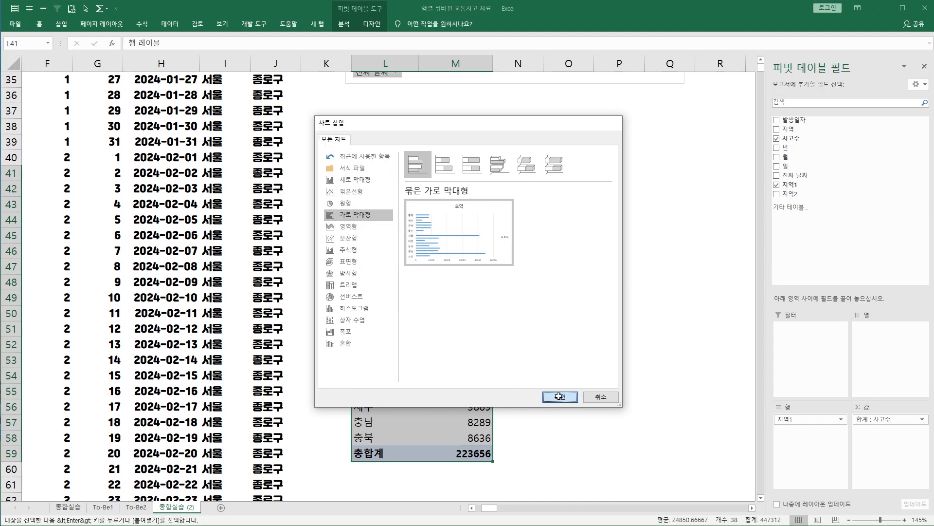
Step: Remove the title and legend from the regional bar chart and place it directly below the regional pivot table
{"action": "key", "text": "Delete"}
{"action": "left_click", "coordinate": [535, 300]}
{"action": "key", "text": "Delete"}
{"action": "left_click_drag", "start_coordinate": [375, 199], "coordinate": [503, 483]}
{"action": "scroll", "coordinate": [534, 334], "scroll_direction": "down", "scroll_amount": 4}
{"action": "scroll", "coordinate": [534, 334], "scroll_direction": "down", "scroll_amount": 2}
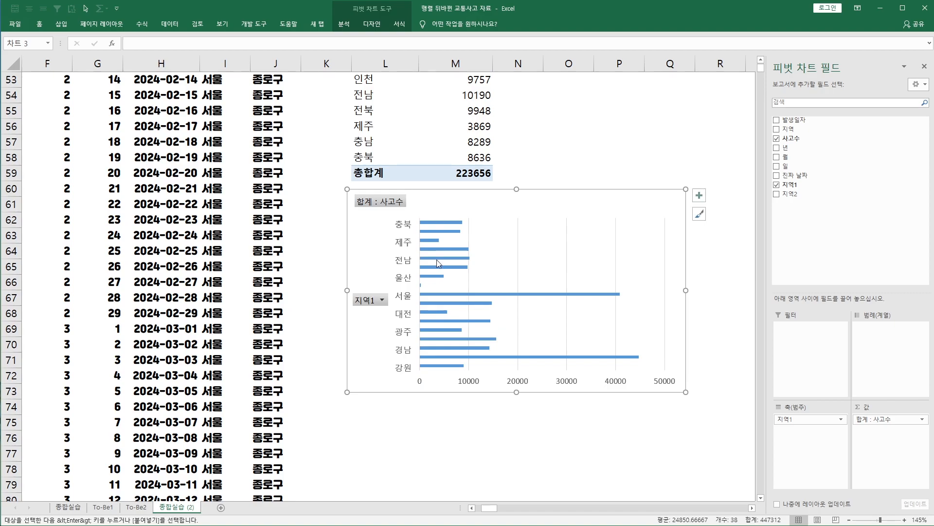
{"action": "left_click", "coordinate": [432, 418]}
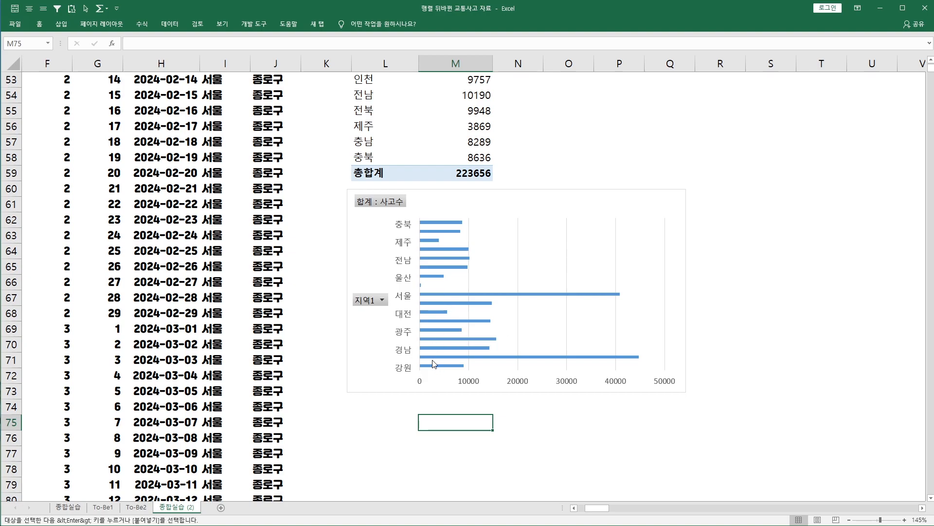
Step: Increase the regional bar chart's height down to about row 76 so every region label fits
{"action": "left_click", "coordinate": [444, 395]}
{"action": "left_click", "coordinate": [513, 389]}
{"action": "left_click_drag", "start_coordinate": [517, 393], "coordinate": [517, 450]}
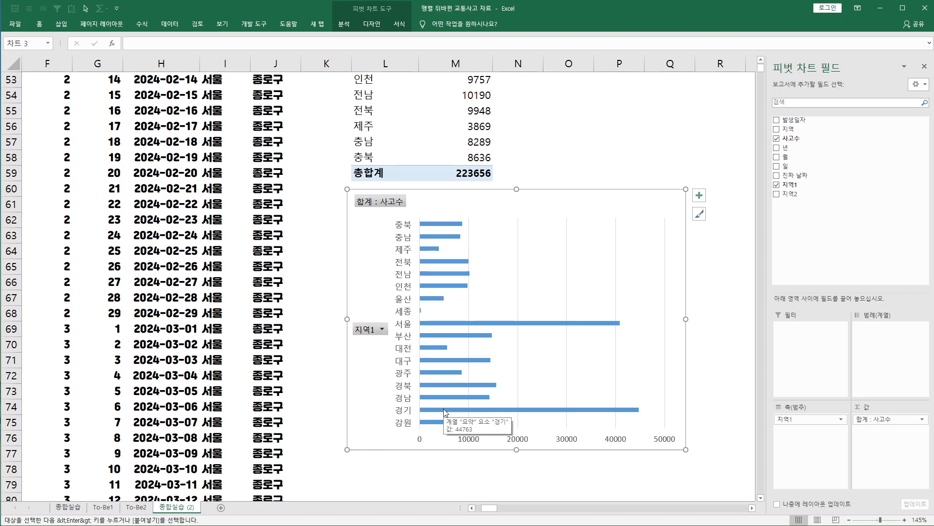
Step: Review the monthly and regional pivot tables with their charts, and return to the source list at the sheet's beginning
{"action": "scroll", "coordinate": [429, 369], "scroll_direction": "up", "scroll_amount": 2}
{"action": "mouse_move", "coordinate": [429, 369]}
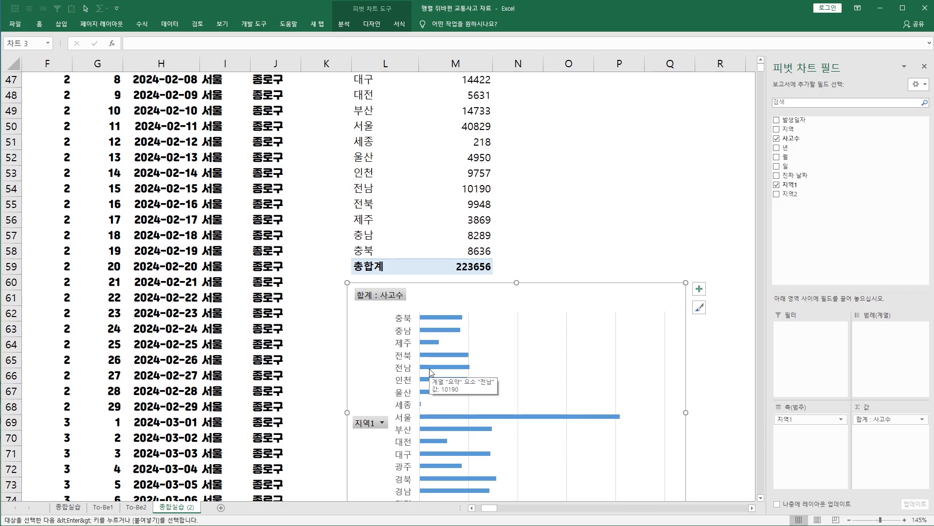
{"action": "scroll", "coordinate": [409, 272], "scroll_direction": "up", "scroll_amount": 9}
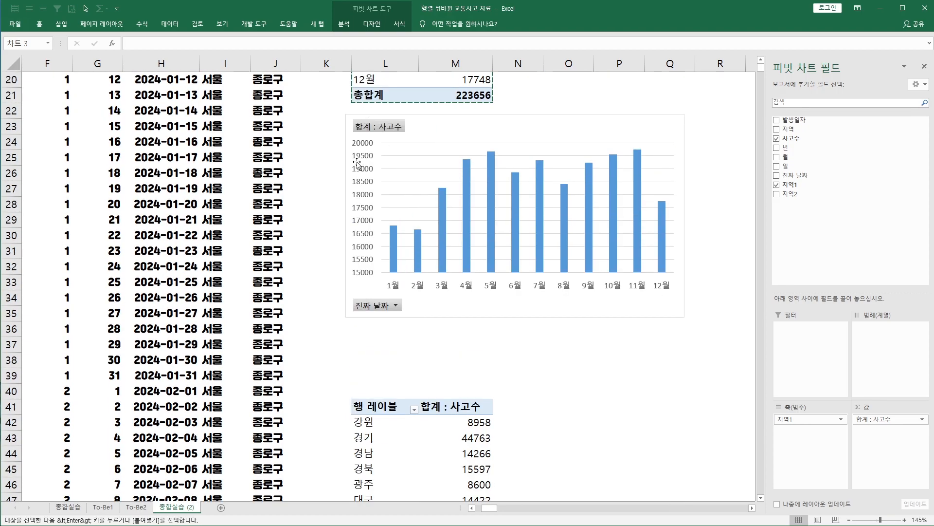
{"action": "scroll", "coordinate": [352, 288], "scroll_direction": "down", "scroll_amount": 4}
{"action": "scroll", "coordinate": [389, 362], "scroll_direction": "up", "scroll_amount": 3}
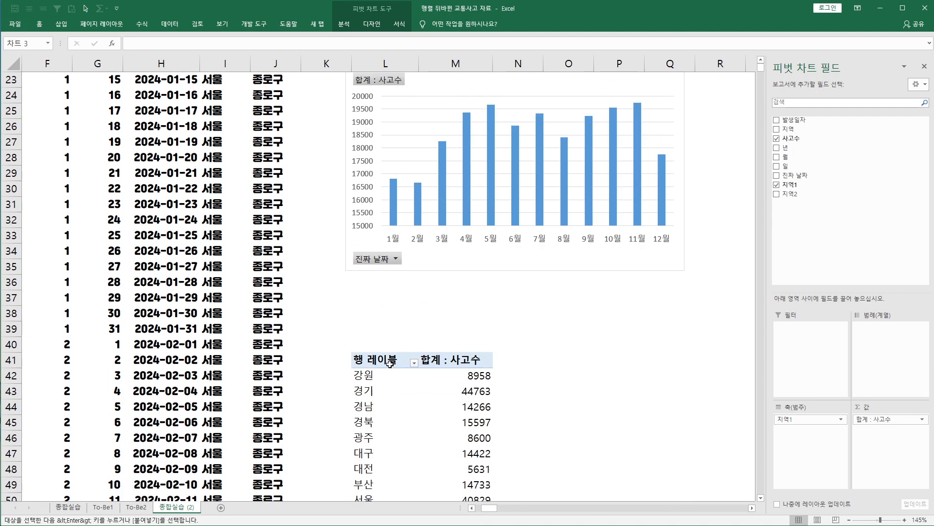
{"action": "scroll", "coordinate": [624, 263], "scroll_direction": "up", "scroll_amount": 1}
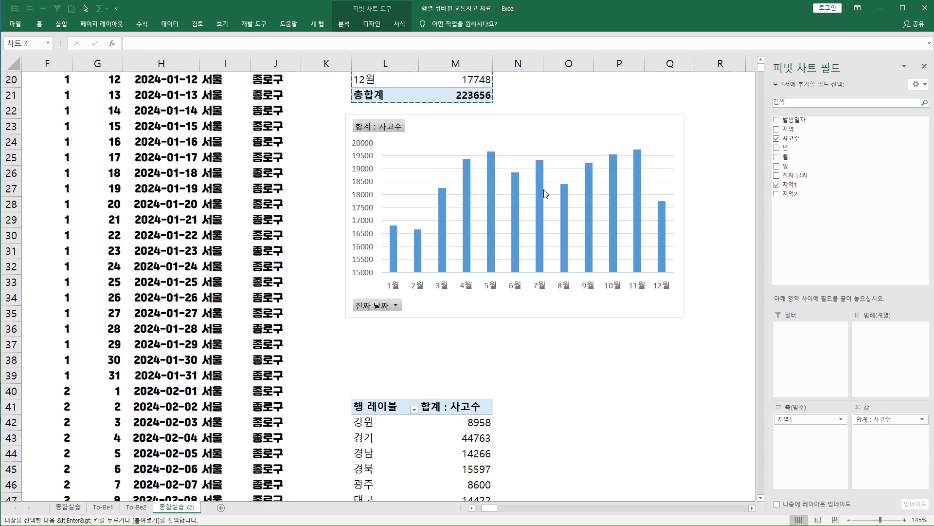
{"action": "scroll", "coordinate": [508, 304], "scroll_direction": "down", "scroll_amount": 5}
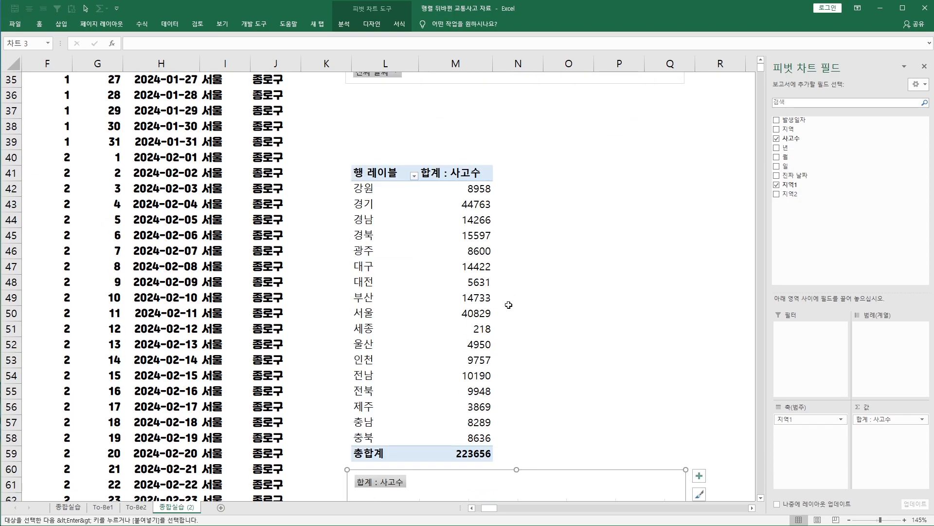
{"action": "scroll", "coordinate": [508, 304], "scroll_direction": "down", "scroll_amount": 4}
{"action": "scroll", "coordinate": [509, 305], "scroll_direction": "up", "scroll_amount": 9}
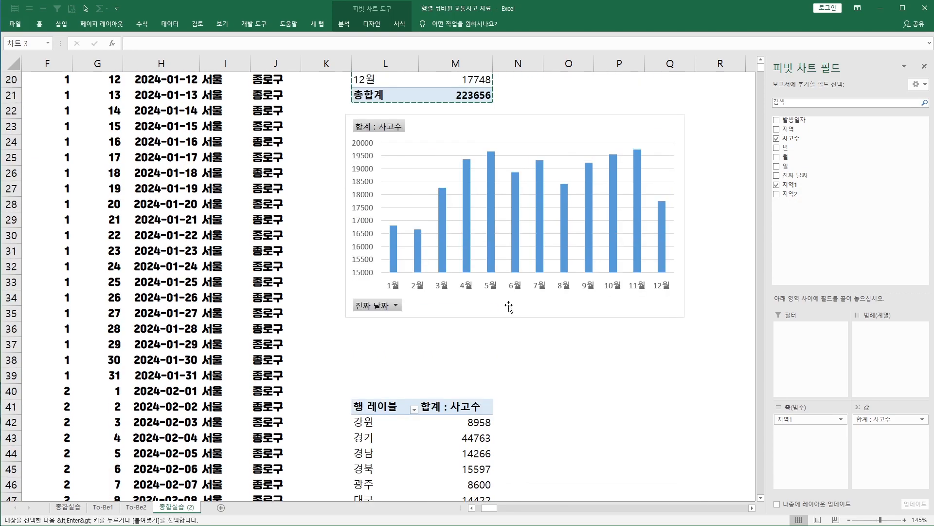
{"action": "scroll", "coordinate": [509, 307], "scroll_direction": "up", "scroll_amount": 6}
{"action": "left_click", "coordinate": [545, 278]}
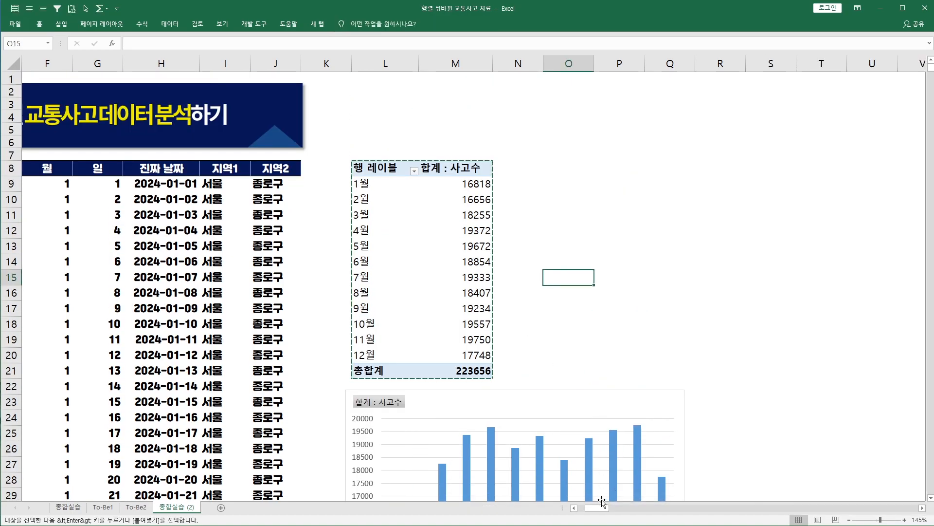
{"action": "left_click_drag", "start_coordinate": [598, 508], "coordinate": [587, 508]}
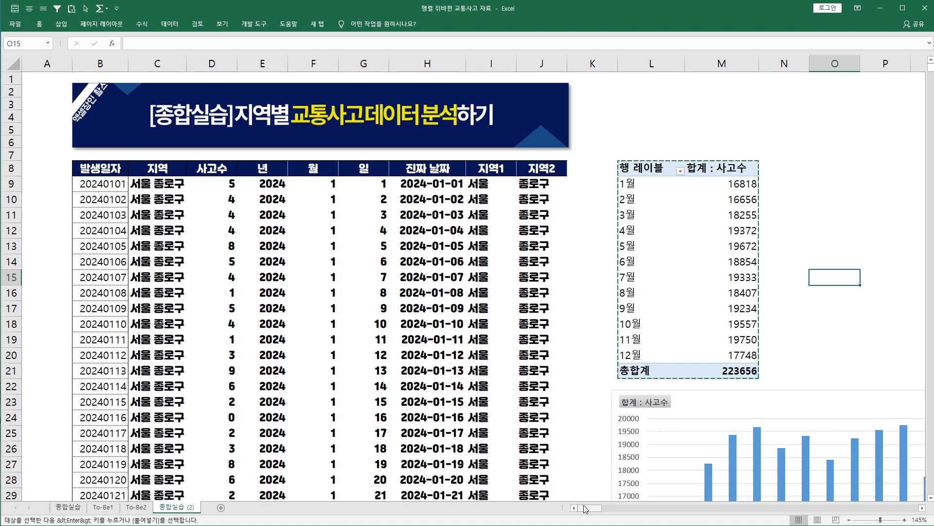